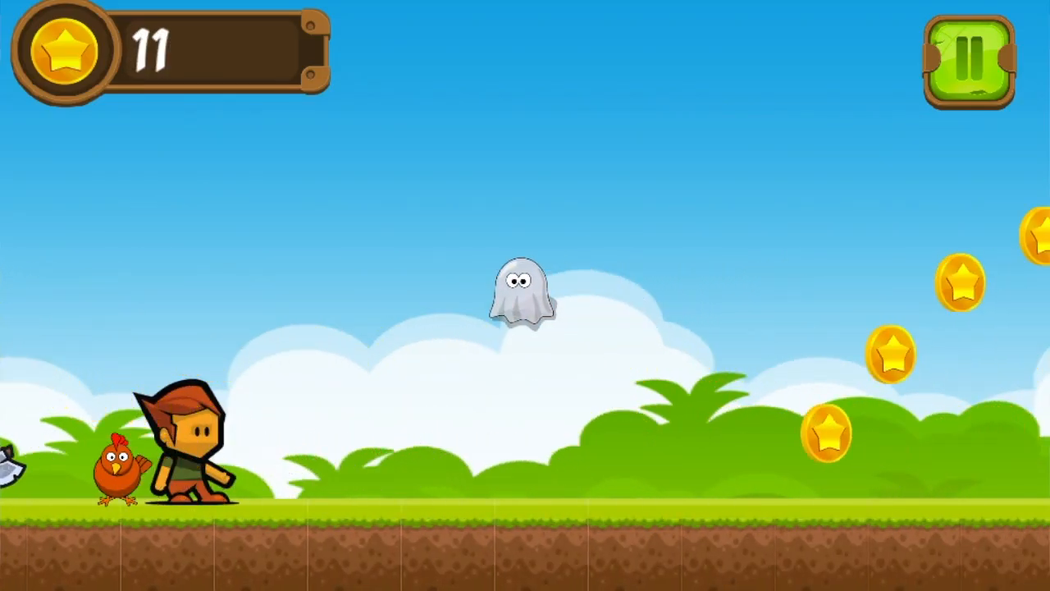
{"action": "key", "text": "space"}
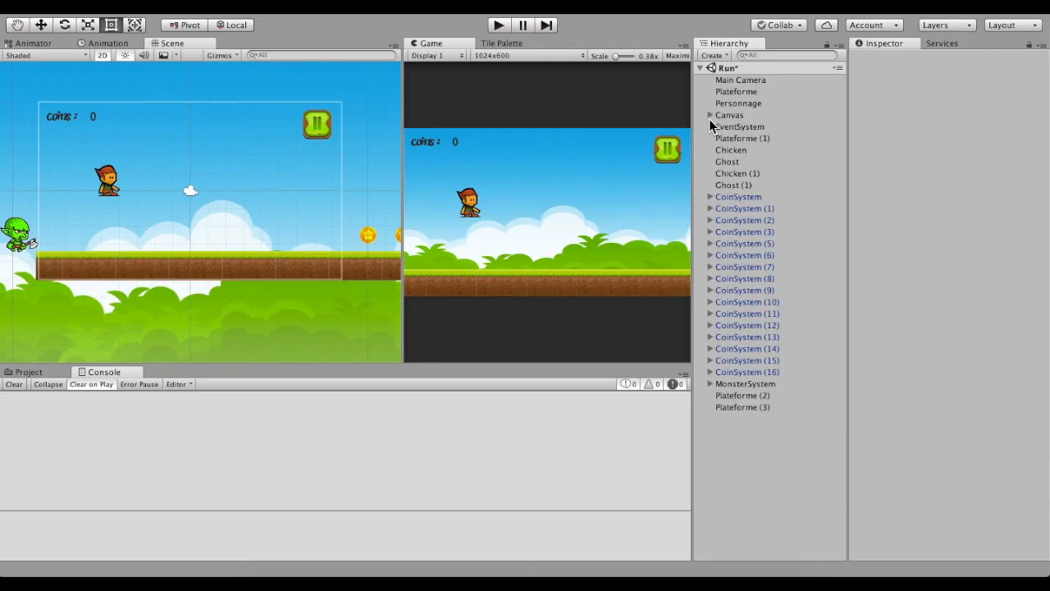
Add a UI Panel as a child of the Canvas
{"action": "left_click", "coordinate": [728, 116]}
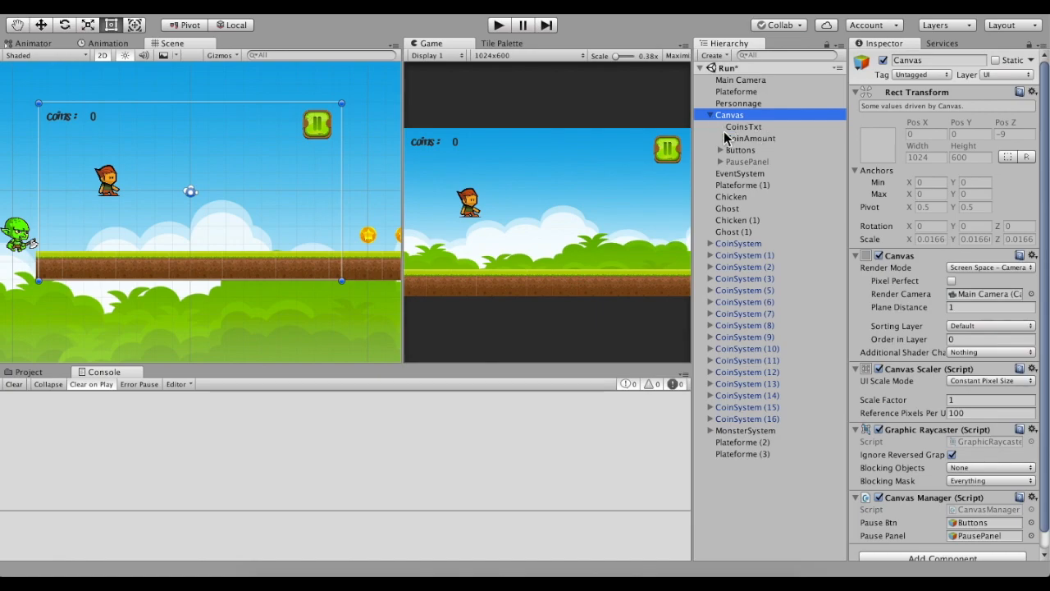
{"action": "right_click", "coordinate": [730, 123]}
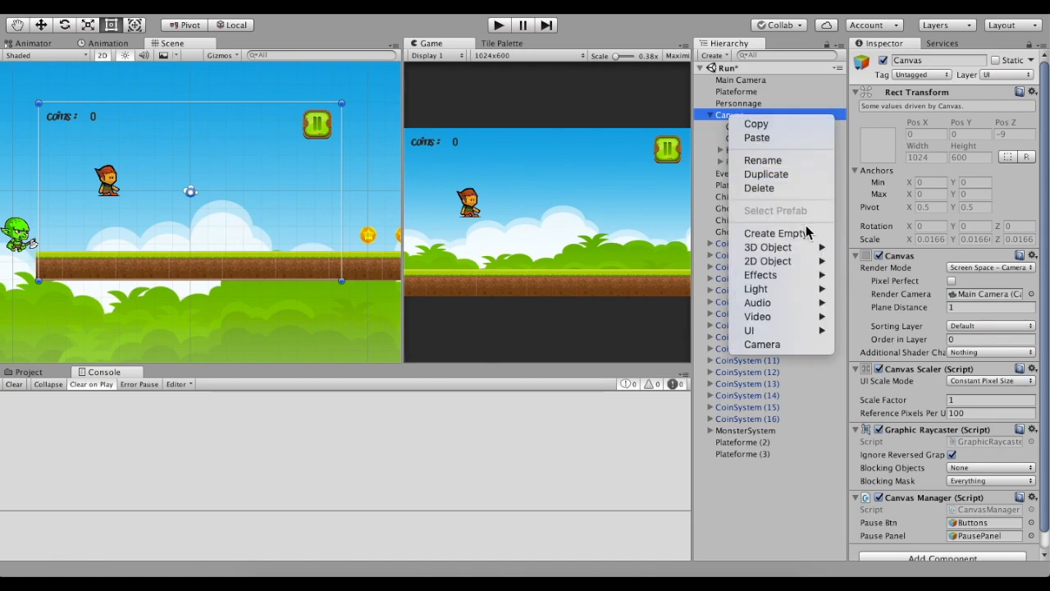
{"action": "mouse_move", "coordinate": [812, 331]}
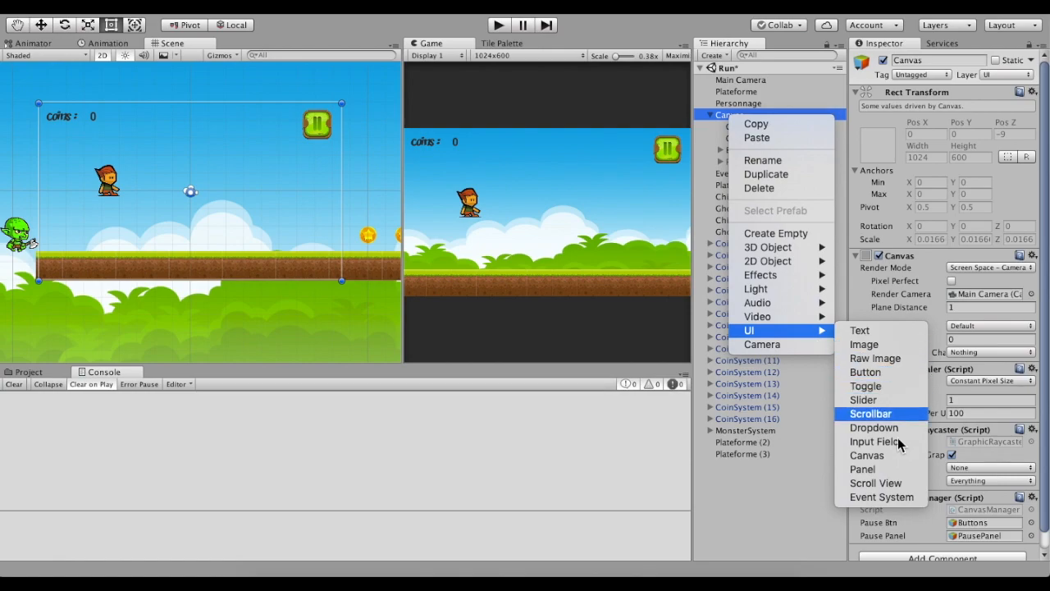
{"action": "left_click", "coordinate": [874, 470]}
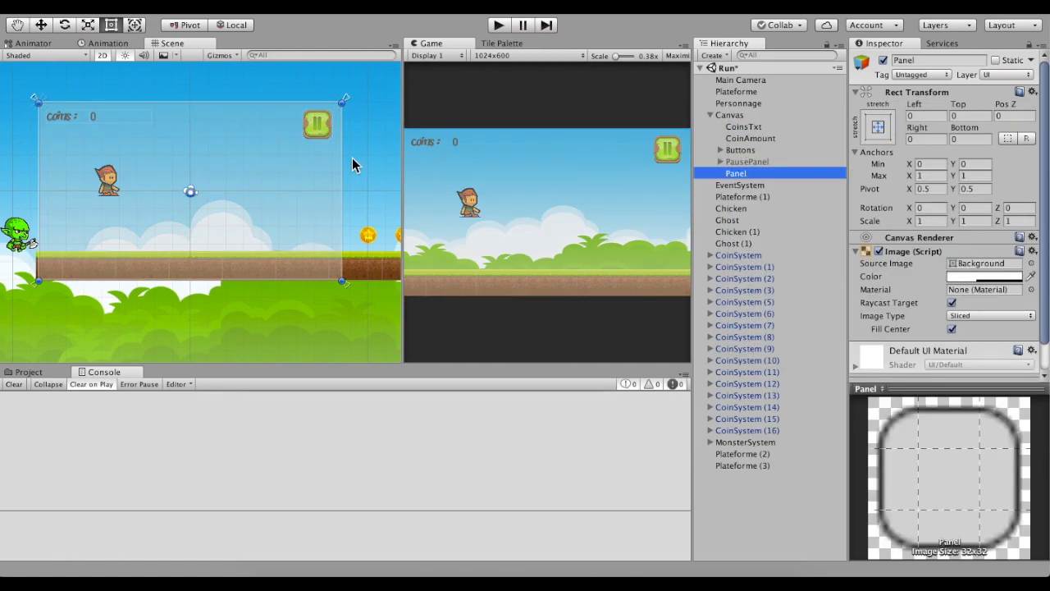
Pull the panel's right edge inward by about 278 and set its anchor preset to horizontally centred with vertical stretch
{"action": "left_click_drag", "start_coordinate": [346, 149], "coordinate": [261, 169]}
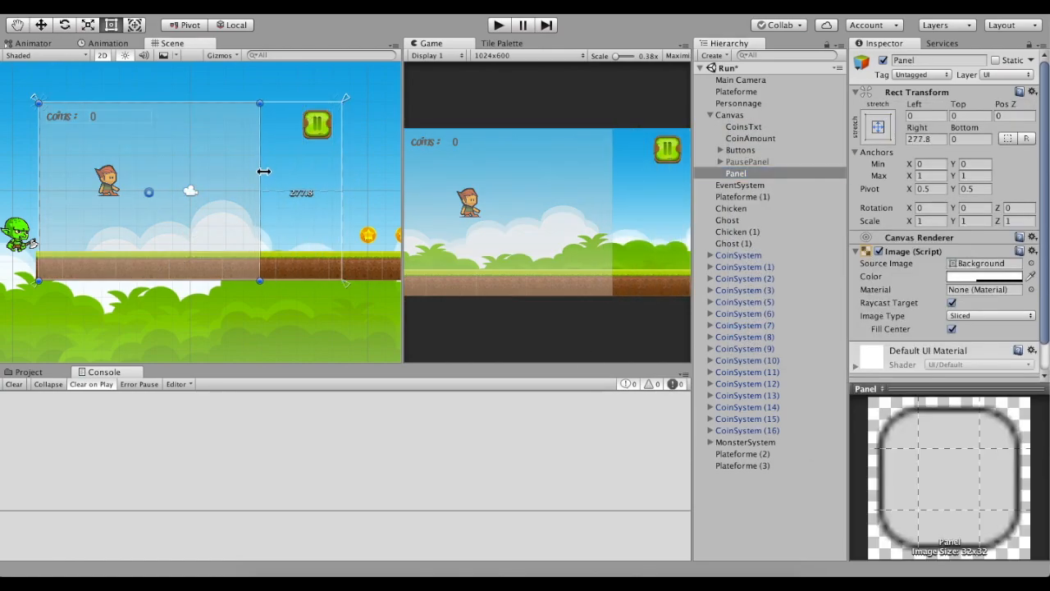
{"action": "left_click", "coordinate": [877, 127]}
{"action": "left_click", "coordinate": [958, 347]}
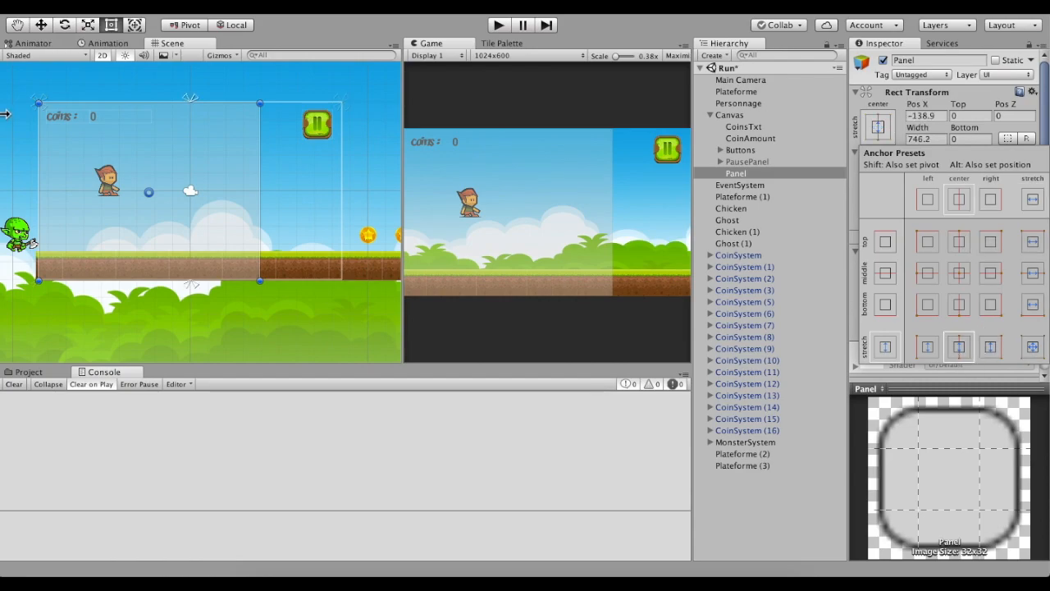
{"action": "left_click", "coordinate": [37, 174]}
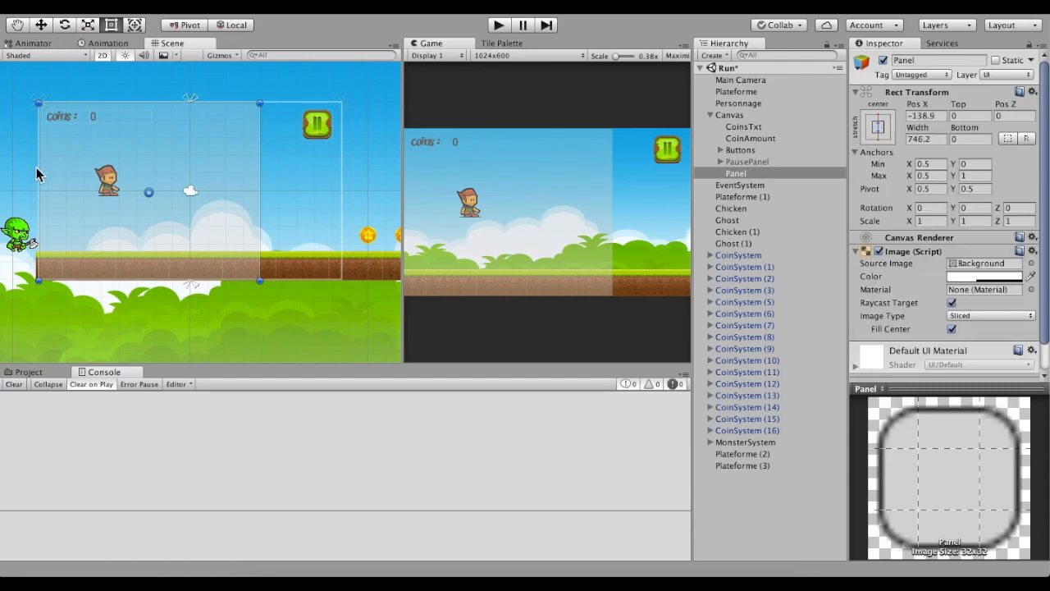
Narrow the panel to about 461 wide, centre it in the canvas and inset its top and bottom edges by about 26
{"action": "left_click_drag", "start_coordinate": [45, 162], "coordinate": [123, 161]}
{"action": "left_click_drag", "start_coordinate": [230, 162], "coordinate": [228, 161]}
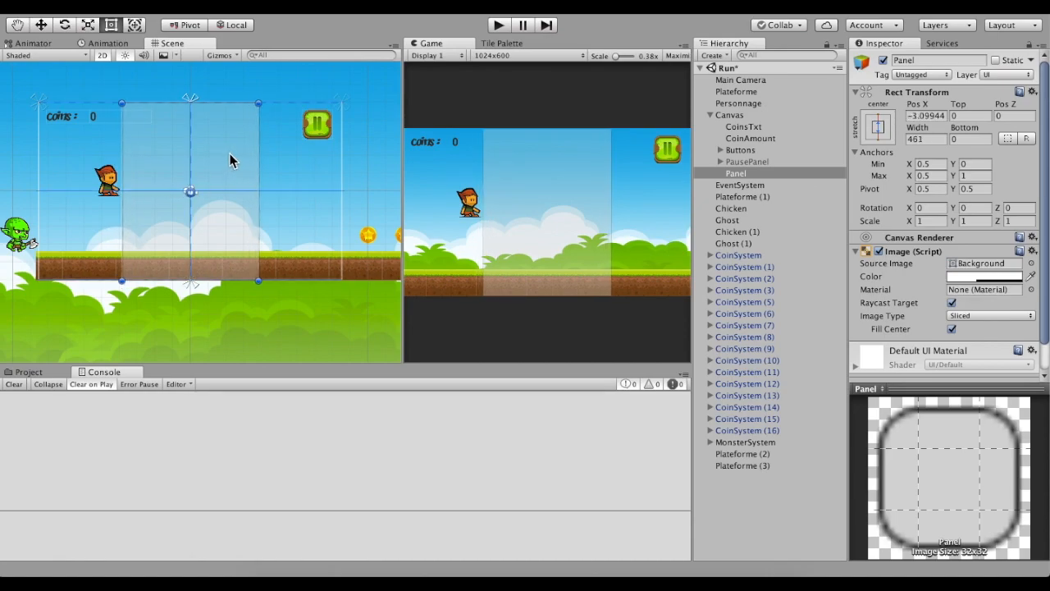
{"action": "left_click_drag", "start_coordinate": [230, 105], "coordinate": [225, 111]}
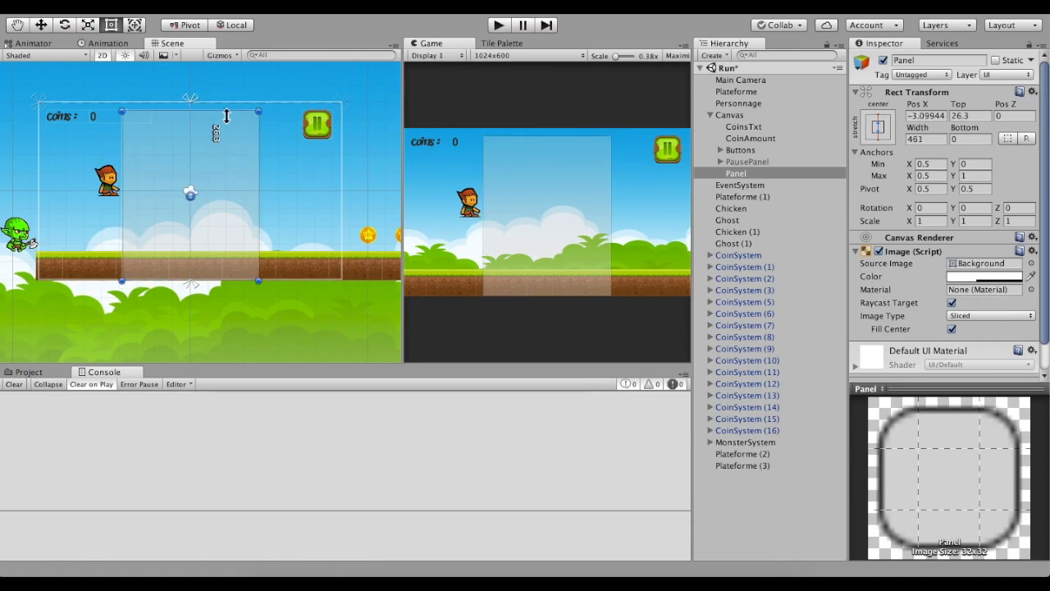
{"action": "left_click_drag", "start_coordinate": [217, 281], "coordinate": [218, 272]}
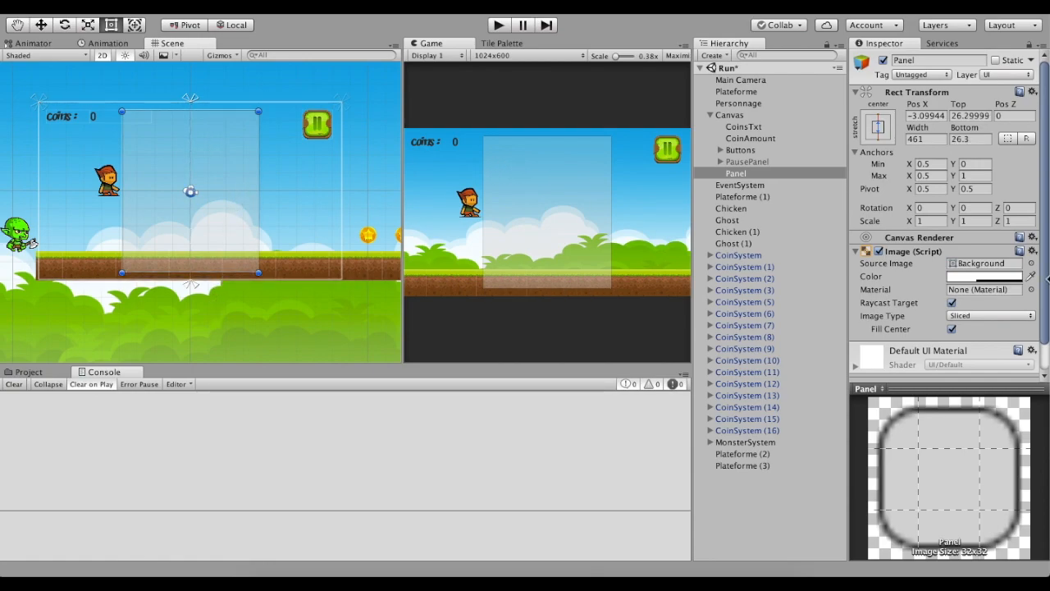
Make the panel's image colour fully opaque with an alpha of 255
{"action": "left_click", "coordinate": [1008, 280]}
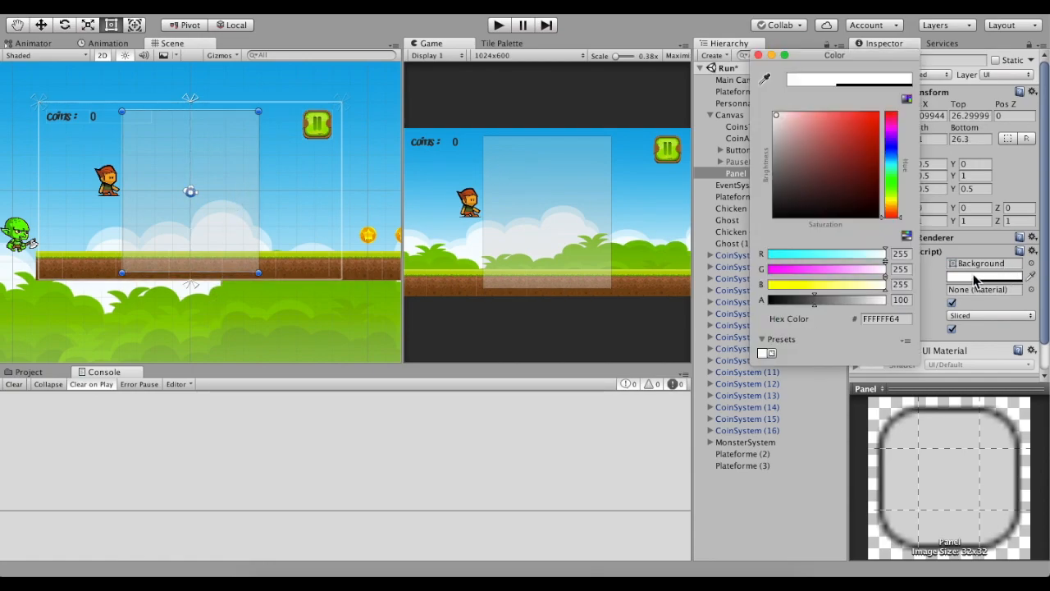
{"action": "left_click_drag", "start_coordinate": [804, 300], "coordinate": [886, 300]}
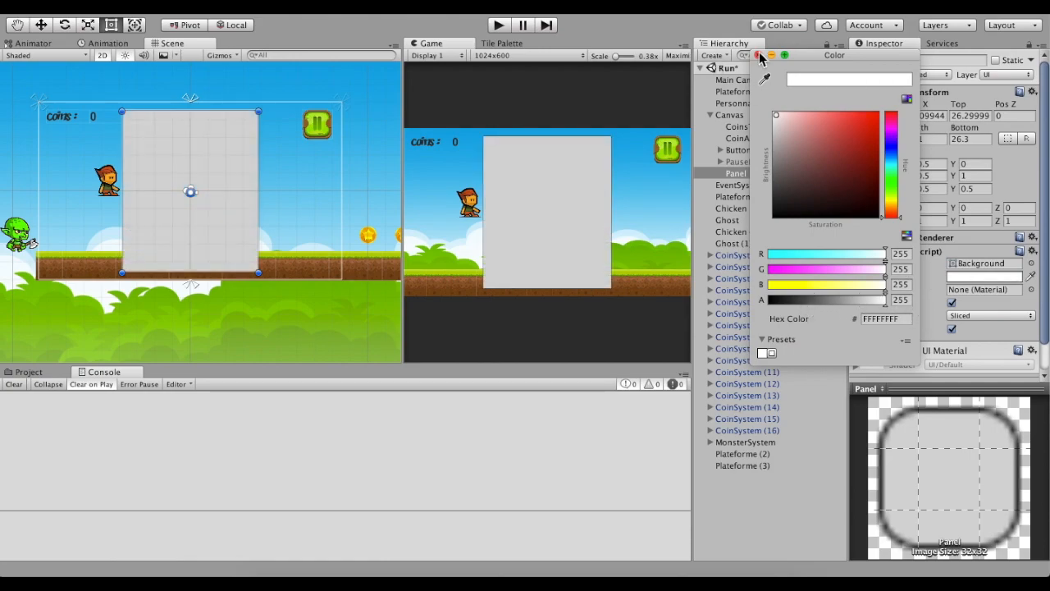
{"action": "left_click", "coordinate": [759, 55]}
Assign the Windows_0 sprite from the Images folder as the panel's source image
{"action": "left_click", "coordinate": [45, 370]}
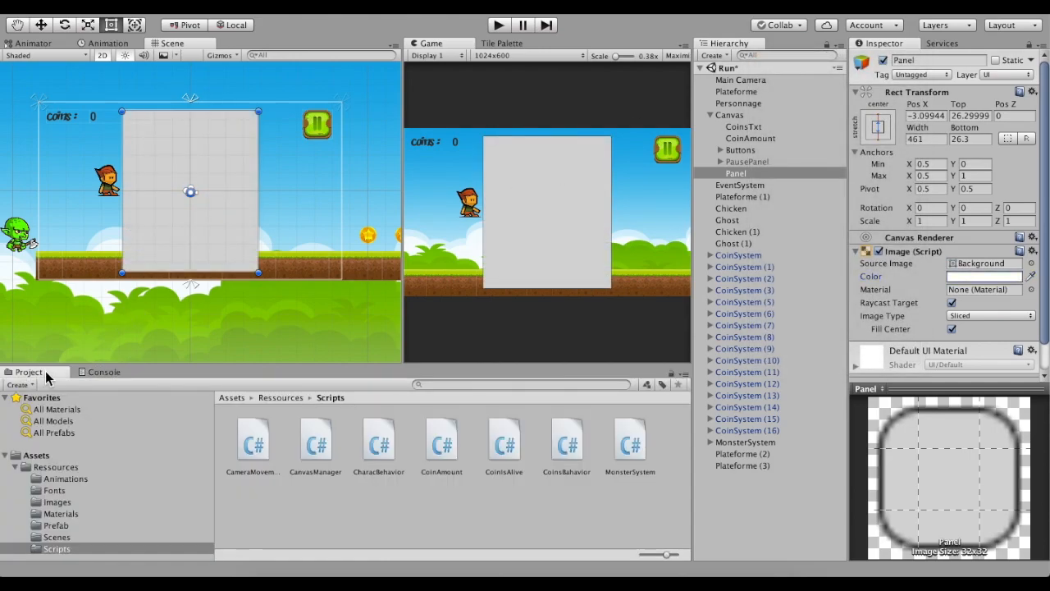
{"action": "left_click", "coordinate": [58, 502]}
{"action": "scroll", "coordinate": [435, 492], "scroll_direction": "down", "scroll_amount": 6}
{"action": "left_click_drag", "start_coordinate": [594, 455], "coordinate": [988, 265]}
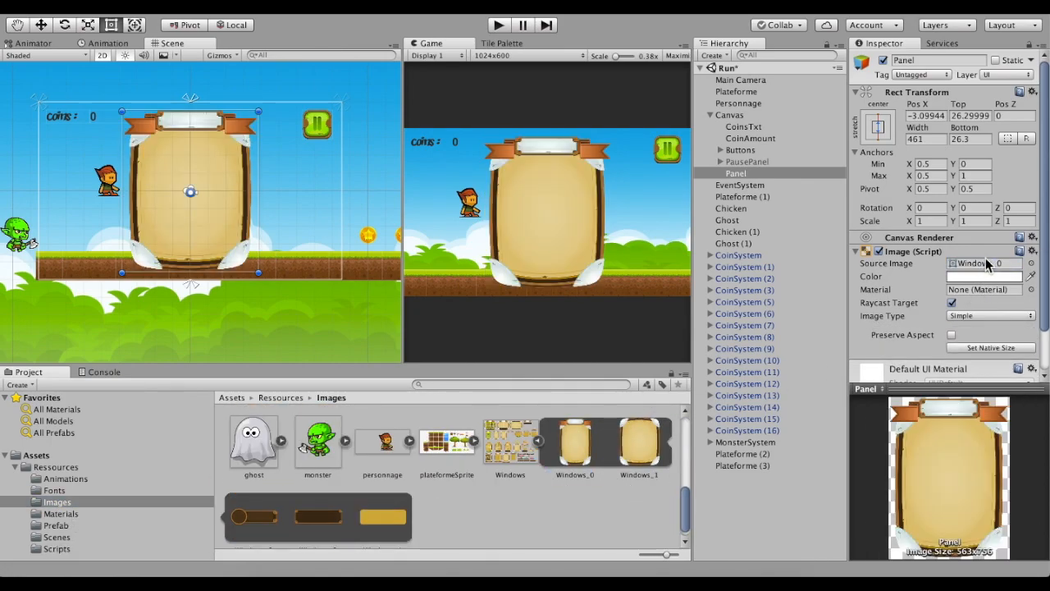
Narrow the framed panel to about 432 wide and centre it horizontally at X 0
{"action": "left_click_drag", "start_coordinate": [265, 194], "coordinate": [226, 170]}
{"action": "scroll", "coordinate": [171, 127], "scroll_direction": "up", "scroll_amount": 5}
{"action": "scroll", "coordinate": [263, 133], "scroll_direction": "up", "scroll_amount": 3}
{"action": "middle_click_drag", "start_coordinate": [266, 132], "coordinate": [305, 155]}
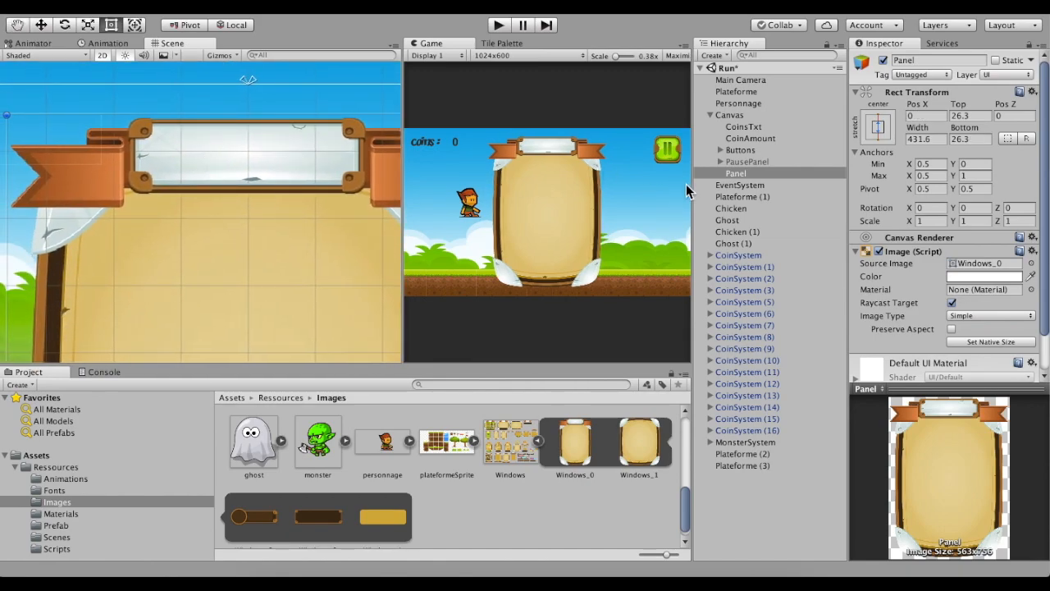
Rename the new panel as GameOverPanel
{"action": "left_click", "coordinate": [743, 174]}
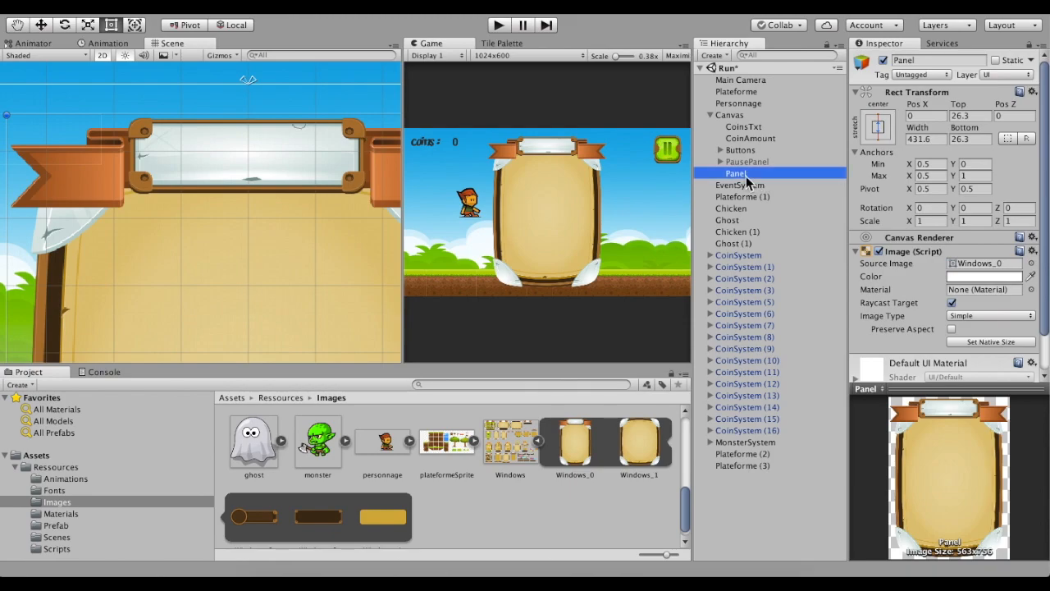
{"action": "left_click", "coordinate": [925, 61]}
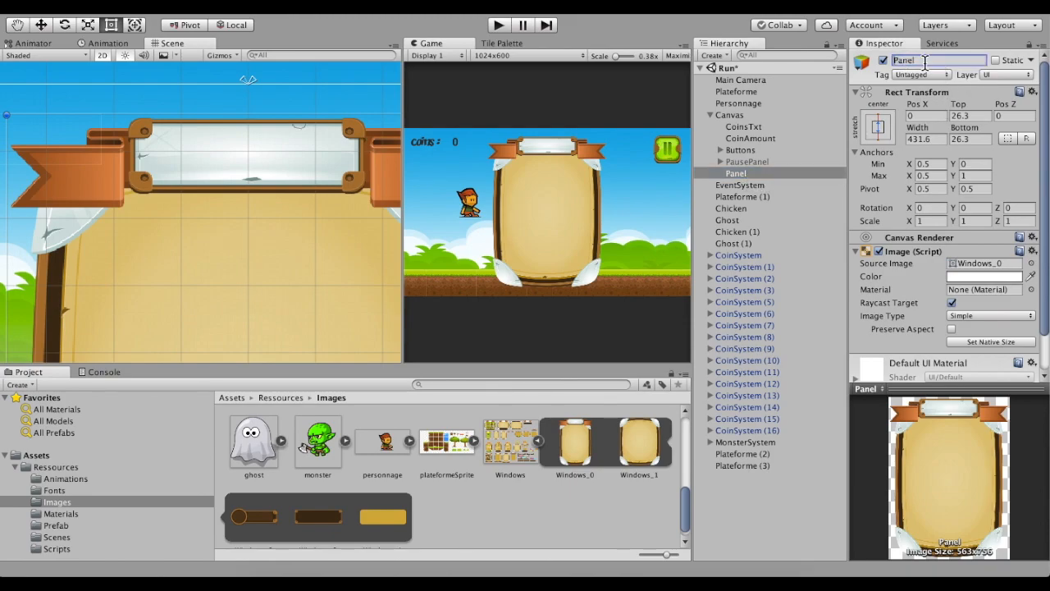
{"action": "type", "text": "GameOver"}
{"action": "key", "text": "Return"}
Add a UI Text object as a child of GameOverPanel and name it Title
{"action": "right_click", "coordinate": [746, 174]}
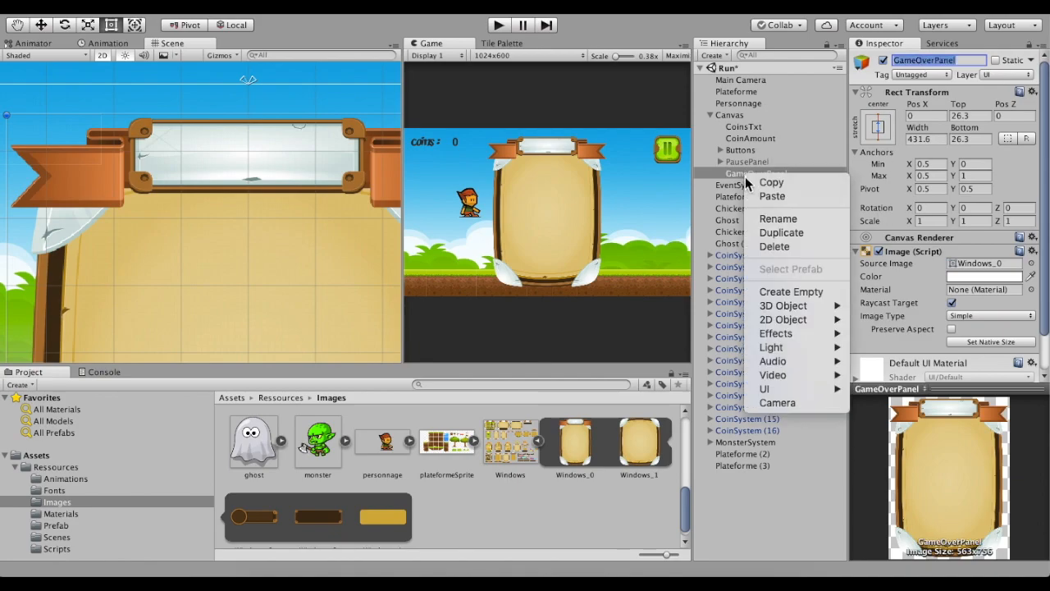
{"action": "mouse_move", "coordinate": [800, 395]}
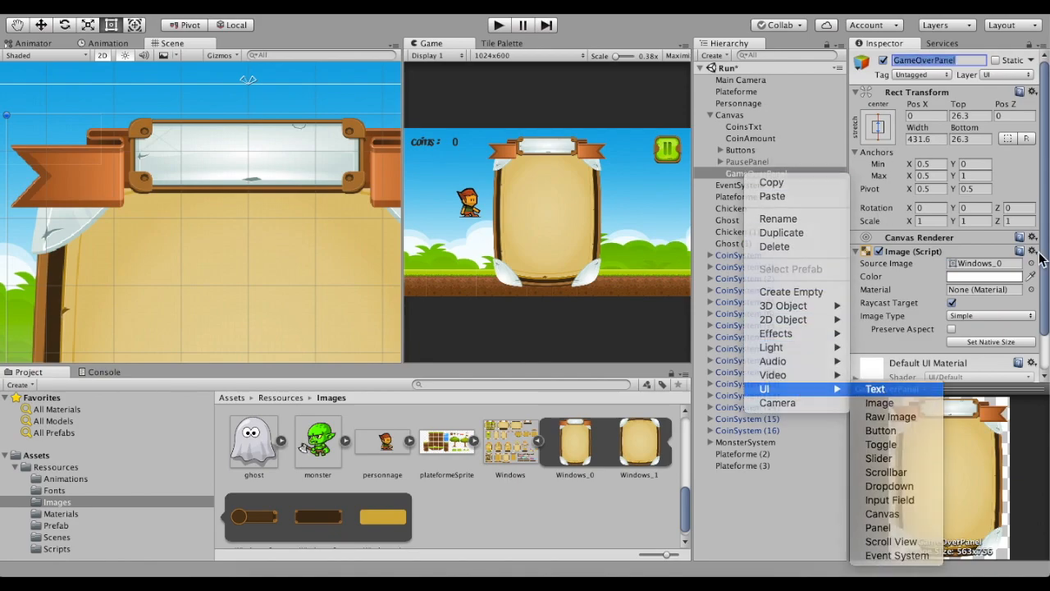
{"action": "left_click", "coordinate": [874, 389]}
{"action": "left_click", "coordinate": [937, 60]}
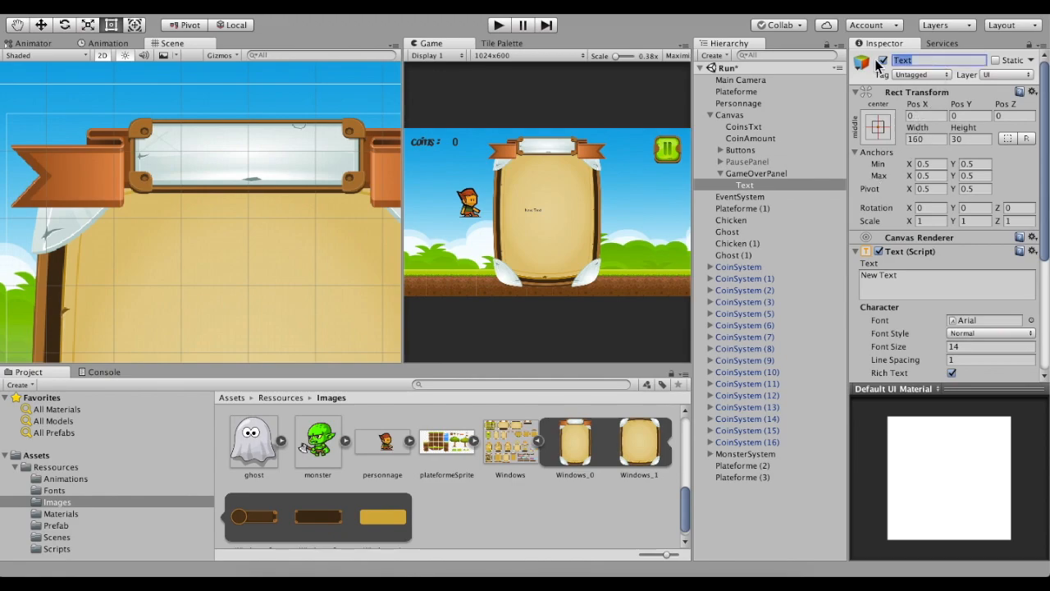
{"action": "key", "text": "Return"}
Replace the Title object's text with "Game Over"
{"action": "left_click_drag", "start_coordinate": [900, 276], "coordinate": [747, 271]}
{"action": "type", "text": "G"}
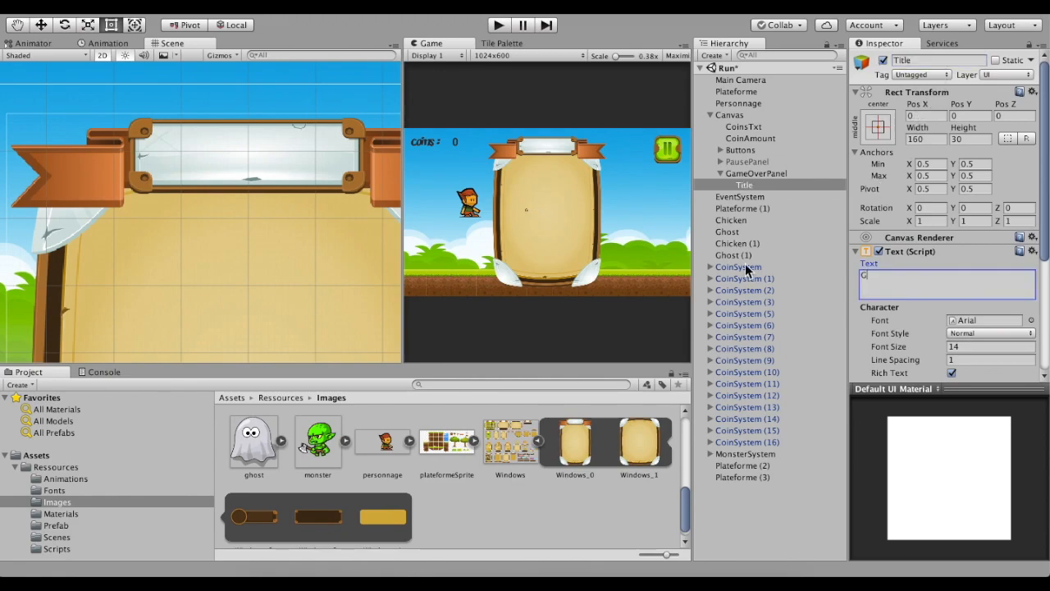
{"action": "type", "text": "ame Over"}
Move the Title text box onto the panel's banner plate and size it to about 167 by 45
{"action": "scroll", "coordinate": [370, 235], "scroll_direction": "down", "scroll_amount": 3}
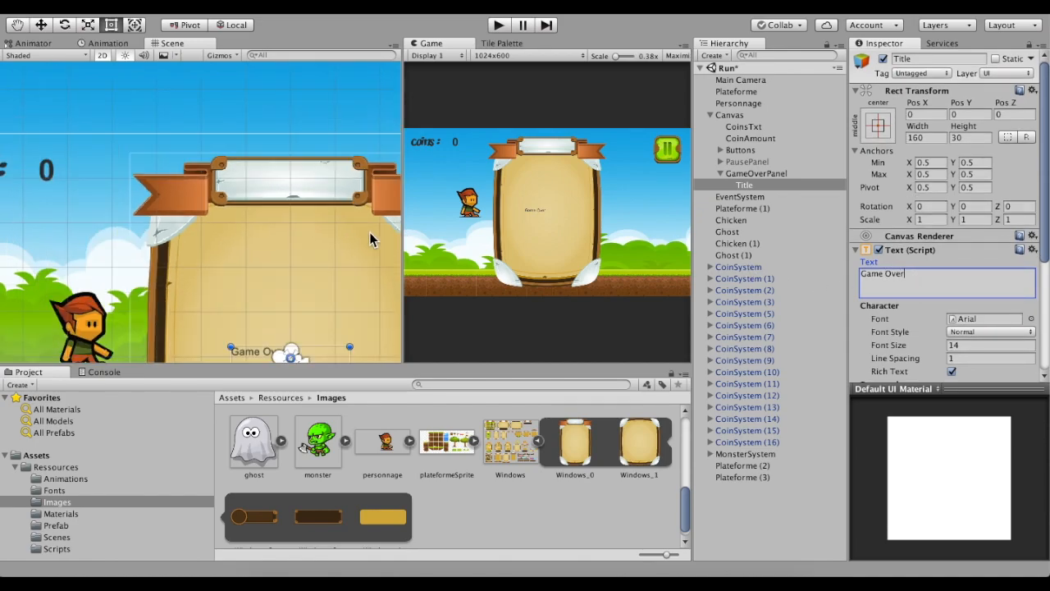
{"action": "left_click_drag", "start_coordinate": [327, 339], "coordinate": [361, 208]}
{"action": "scroll", "coordinate": [332, 182], "scroll_direction": "up", "scroll_amount": 4}
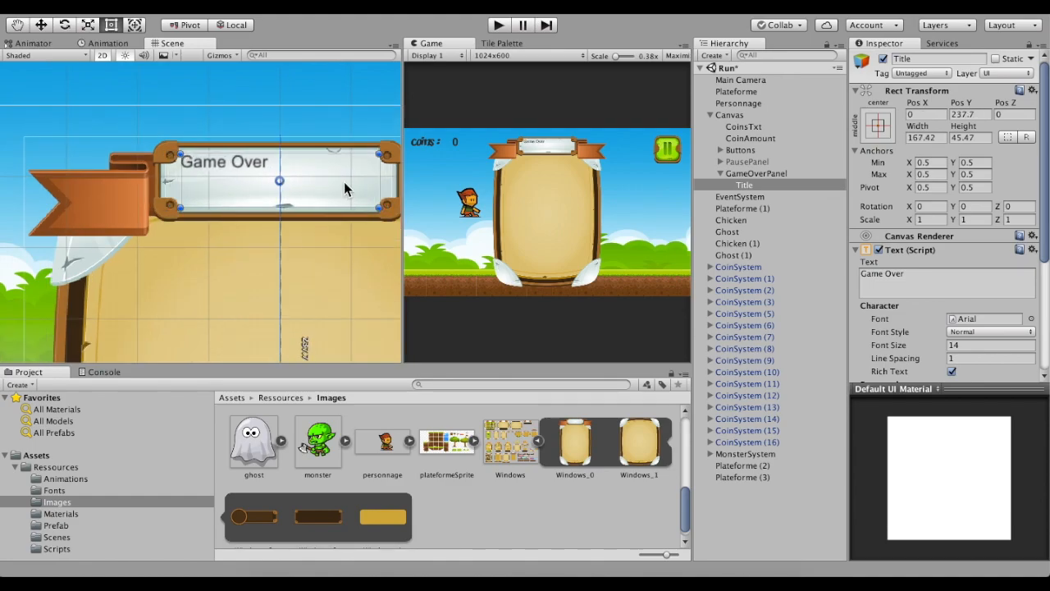
Move the Title's anchors from the panel's centre to the corners of its text box
{"action": "scroll", "coordinate": [269, 331], "scroll_direction": "down", "scroll_amount": 3}
{"action": "left_click_drag", "start_coordinate": [270, 303], "coordinate": [323, 138]}
{"action": "left_click_drag", "start_coordinate": [260, 318], "coordinate": [206, 182]}
Enable Best Fit on the Title text with a maximum size of 100 and centre it horizontally and vertically
{"action": "scroll", "coordinate": [943, 234], "scroll_direction": "down", "scroll_amount": 5}
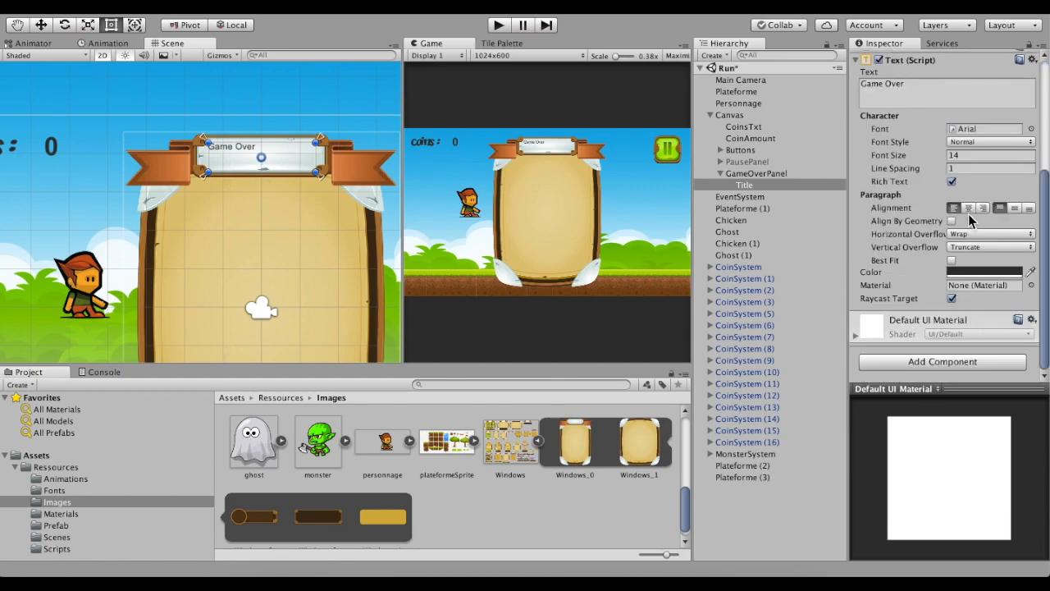
{"action": "left_click", "coordinate": [952, 261]}
{"action": "left_click", "coordinate": [997, 286]}
{"action": "type", "text": "100"}
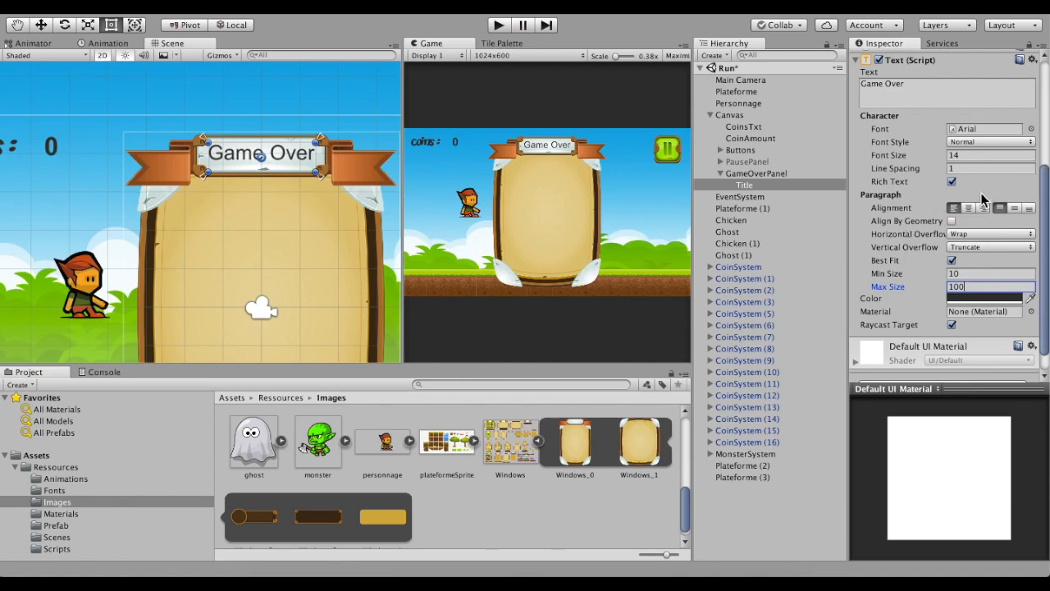
{"action": "left_click", "coordinate": [1014, 210]}
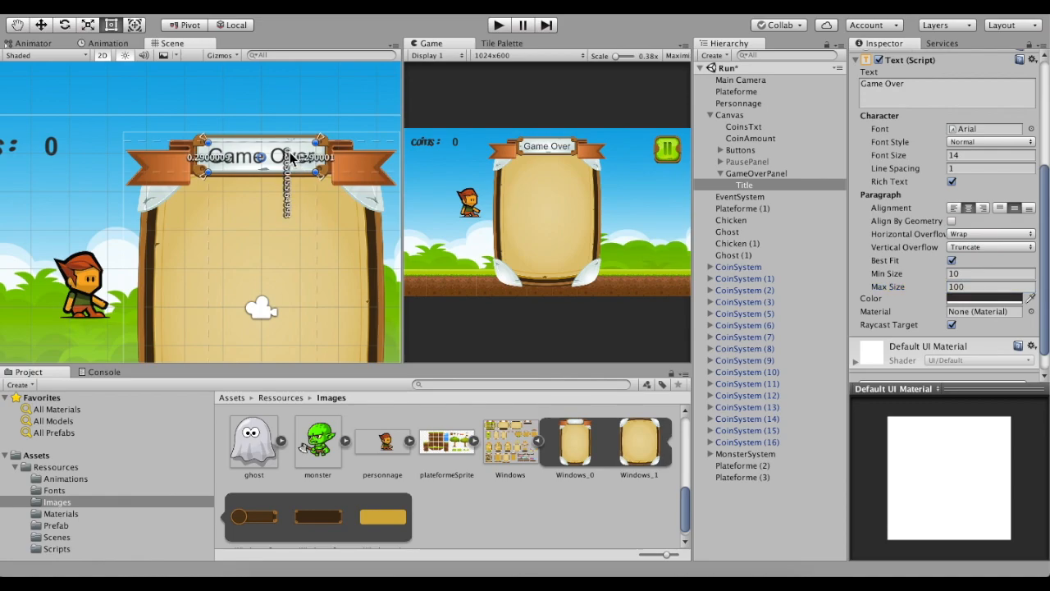
Fine-tune the Title's text box and anchors so the anchors sit on its corners inside the banner plate
{"action": "scroll", "coordinate": [263, 151], "scroll_direction": "up", "scroll_amount": 5}
{"action": "left_click_drag", "start_coordinate": [258, 148], "coordinate": [260, 136]}
{"action": "left_click_drag", "start_coordinate": [377, 133], "coordinate": [375, 123]}
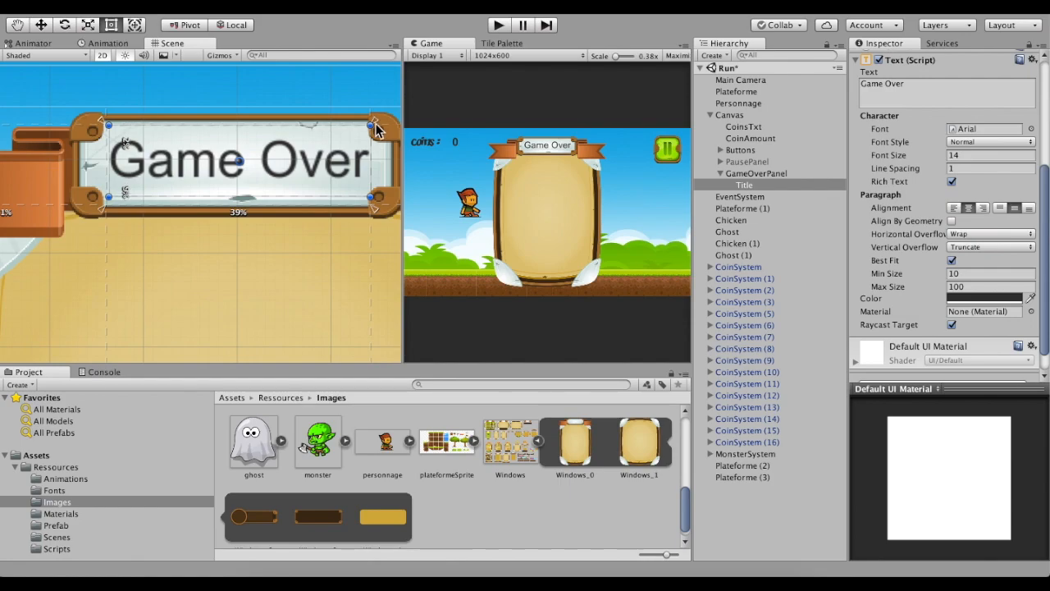
{"action": "left_click_drag", "start_coordinate": [102, 212], "coordinate": [107, 210]}
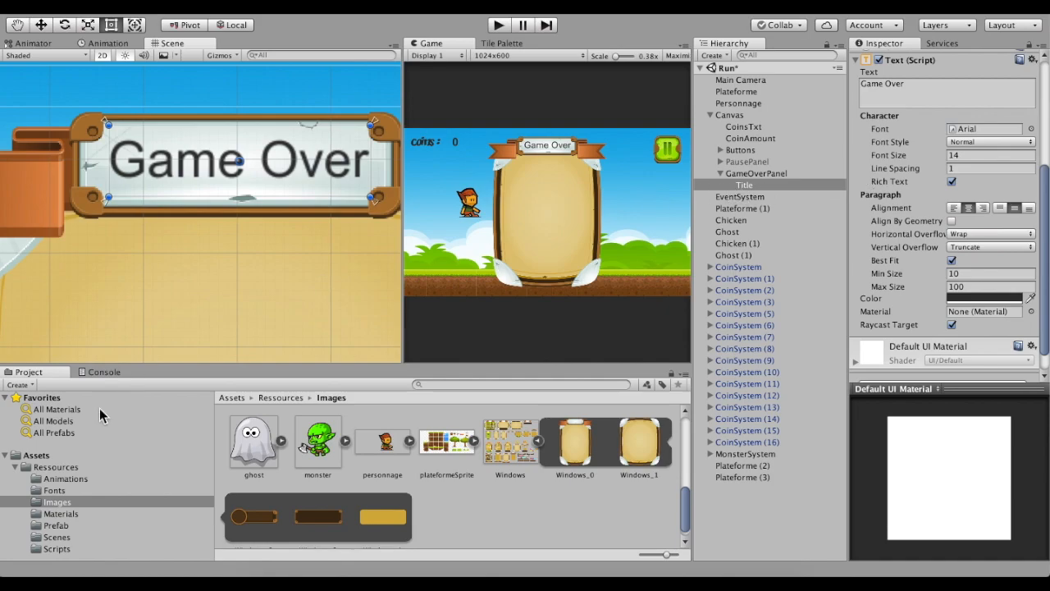
Assign the YIKES!__ font from the Fonts folder to the Title text
{"action": "left_click", "coordinate": [57, 490]}
{"action": "left_click_drag", "start_coordinate": [248, 463], "coordinate": [969, 138]}
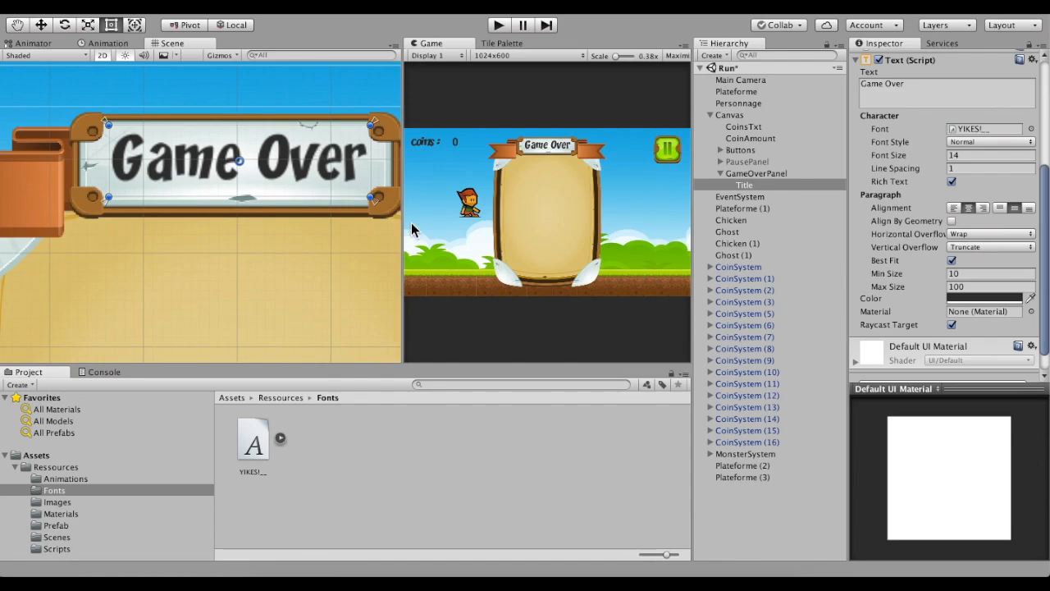
{"action": "scroll", "coordinate": [284, 217], "scroll_direction": "down", "scroll_amount": 3}
{"action": "scroll", "coordinate": [202, 163], "scroll_direction": "down", "scroll_amount": 2}
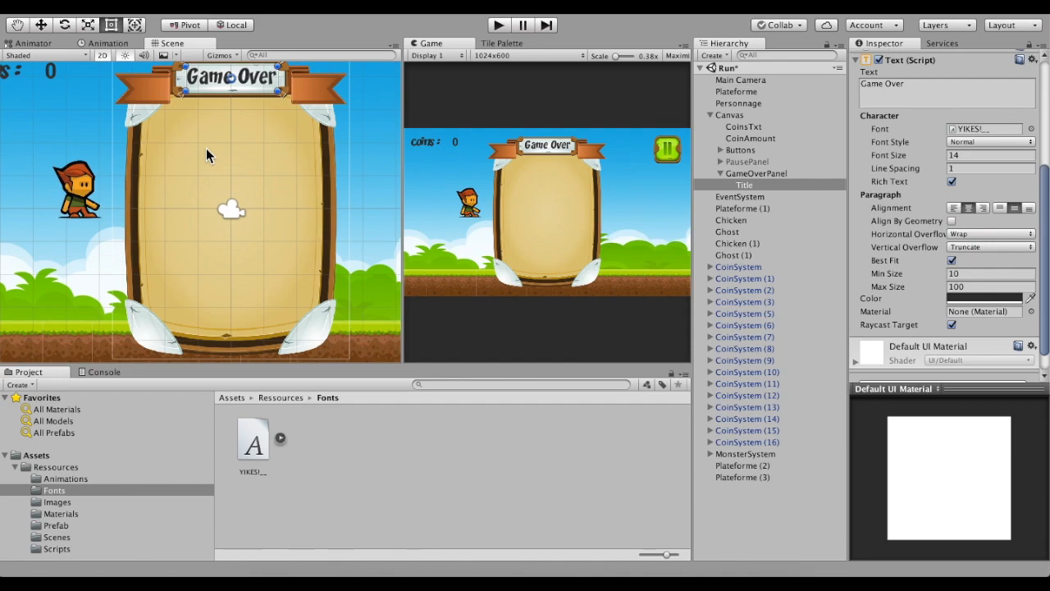
Show the Images folder's sprites and add a UI Panel named CoinsCollected as a child of GameOverPanel
{"action": "left_click", "coordinate": [93, 502]}
{"action": "scroll", "coordinate": [390, 508], "scroll_direction": "down", "scroll_amount": 5}
{"action": "right_click", "coordinate": [756, 173]}
{"action": "mouse_move", "coordinate": [788, 382]}
{"action": "left_click", "coordinate": [902, 520]}
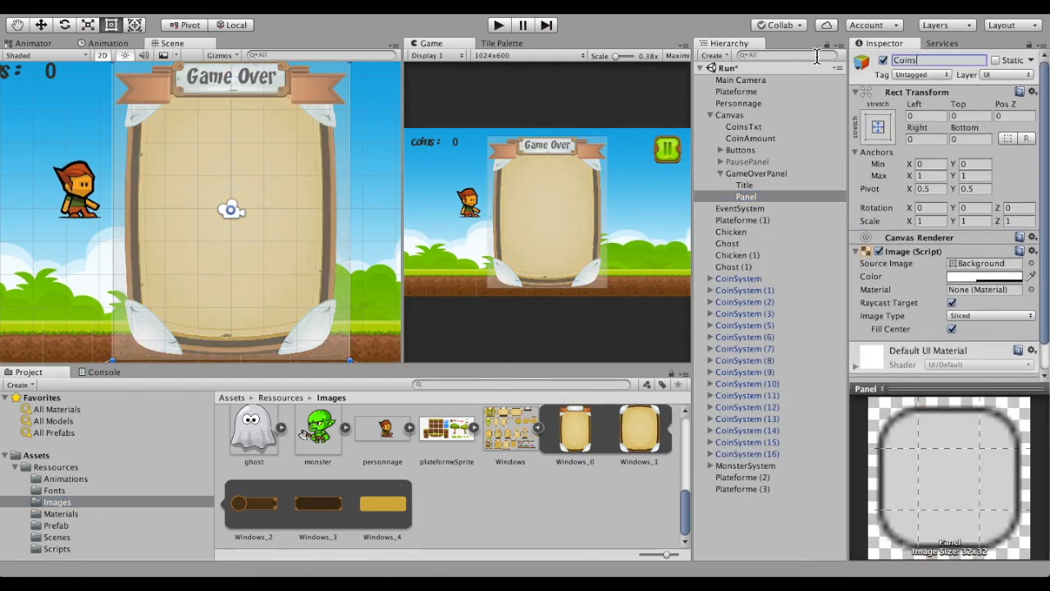
{"action": "key", "text": "Return"}
Assign the Windows_2 sprite as the CoinsCollected panel's source image and make its colour fully opaque
{"action": "scroll", "coordinate": [943, 246], "scroll_direction": "down", "scroll_amount": 3}
{"action": "left_click_drag", "start_coordinate": [254, 504], "coordinate": [976, 233]}
{"action": "left_click", "coordinate": [968, 247]}
{"action": "left_click_drag", "start_coordinate": [815, 300], "coordinate": [900, 297]}
{"action": "left_click", "coordinate": [759, 55]}
Shrink the CoinsCollected bar, place it centred just below the Game Over banner and move its anchors to its corners
{"action": "scroll", "coordinate": [245, 256], "scroll_direction": "down", "scroll_amount": 3}
{"action": "left_click_drag", "start_coordinate": [328, 97], "coordinate": [245, 294]}
{"action": "left_click_drag", "start_coordinate": [213, 313], "coordinate": [255, 171]}
{"action": "left_click_drag", "start_coordinate": [333, 94], "coordinate": [288, 149]}
{"action": "left_click_drag", "start_coordinate": [134, 343], "coordinate": [182, 202]}
{"action": "left_click", "coordinate": [765, 200]}
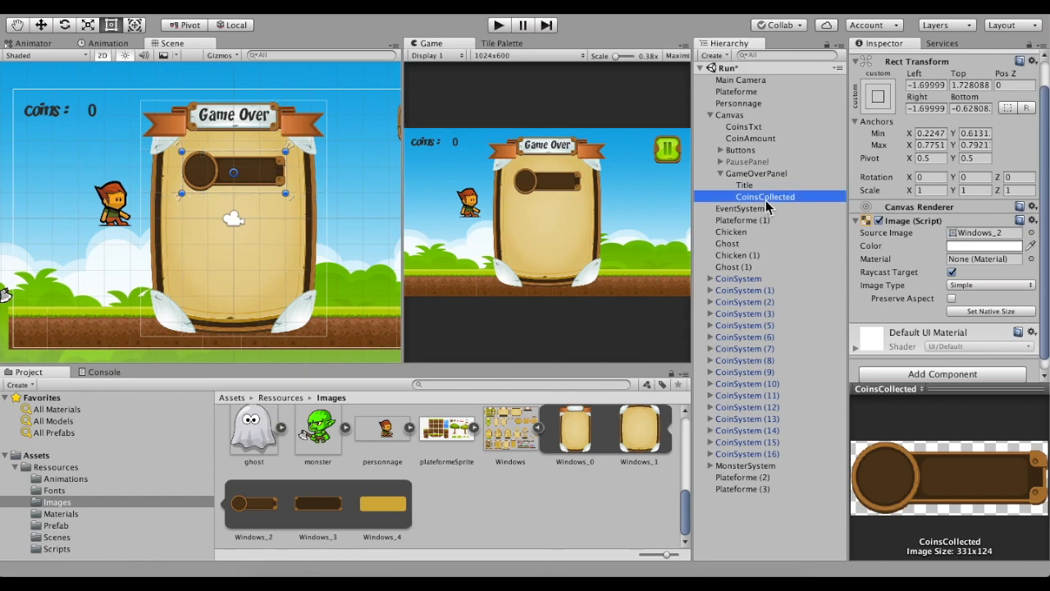
{"action": "right_click", "coordinate": [767, 205]}
{"action": "mouse_move", "coordinate": [796, 415]}
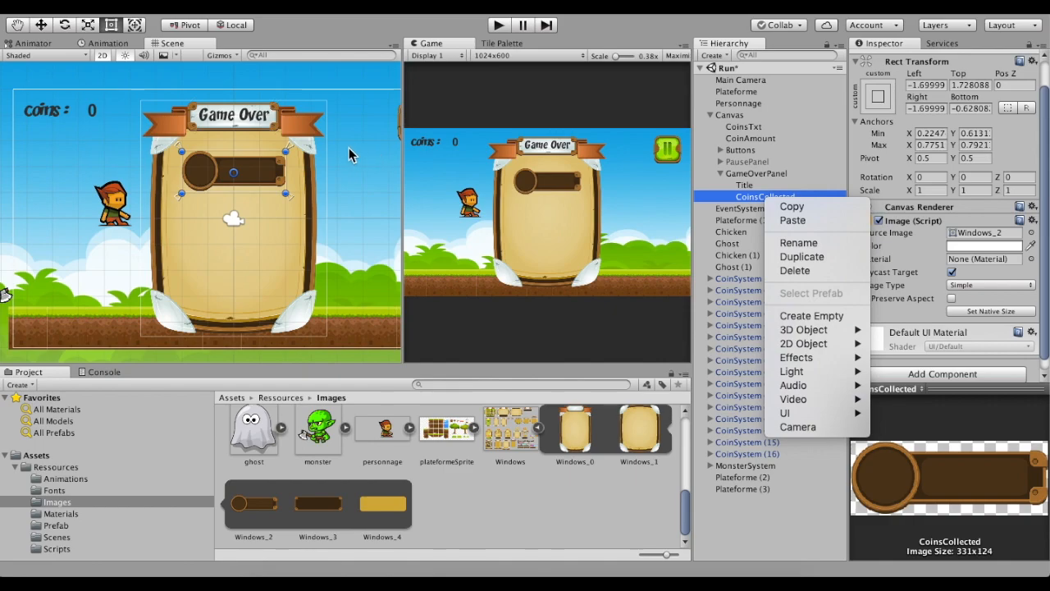
{"action": "left_click", "coordinate": [305, 161]}
{"action": "scroll", "coordinate": [234, 175], "scroll_direction": "up", "scroll_amount": 5}
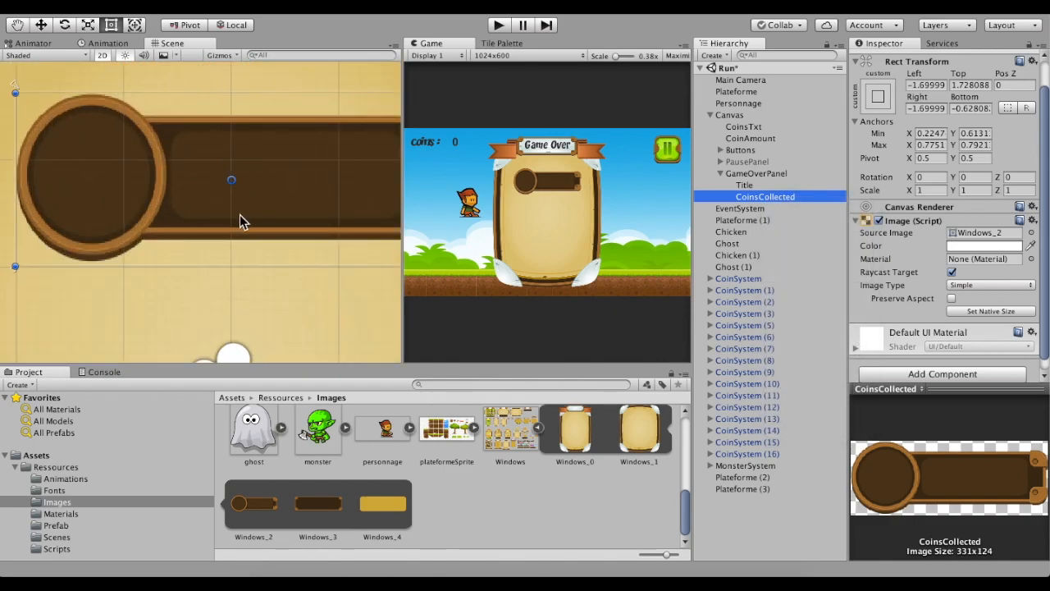
Add a UI Image as a child of the CoinsCollected panel and shift it slightly towards the bar's round slot
{"action": "middle_click_drag", "start_coordinate": [383, 152], "coordinate": [339, 152]}
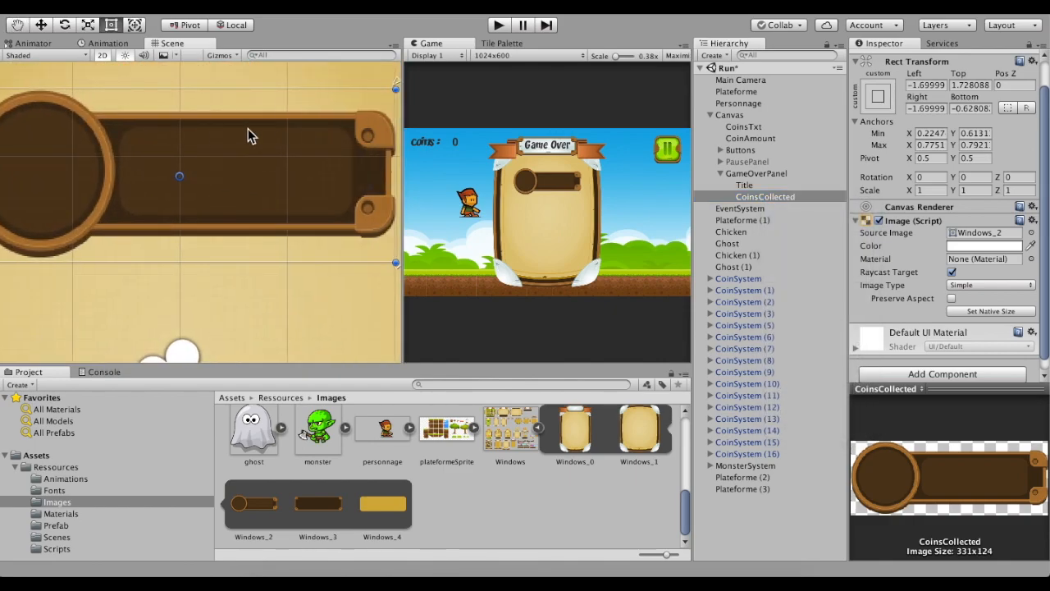
{"action": "middle_click_drag", "start_coordinate": [116, 166], "coordinate": [284, 116]}
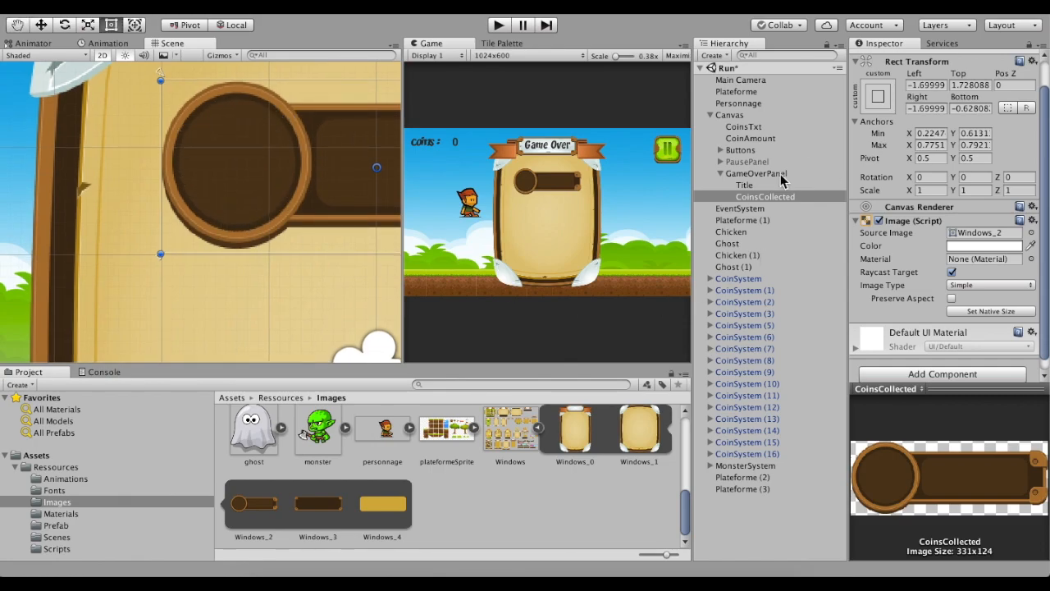
{"action": "right_click", "coordinate": [776, 196]}
{"action": "mouse_move", "coordinate": [837, 406]}
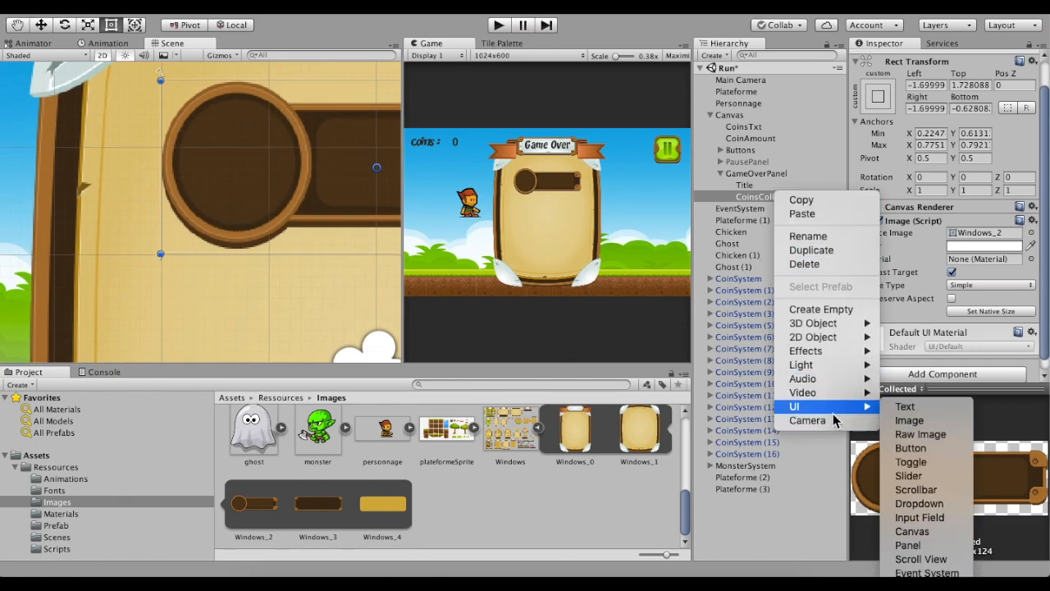
{"action": "left_click", "coordinate": [906, 420]}
{"action": "middle_click_drag", "start_coordinate": [232, 173], "coordinate": [118, 162]}
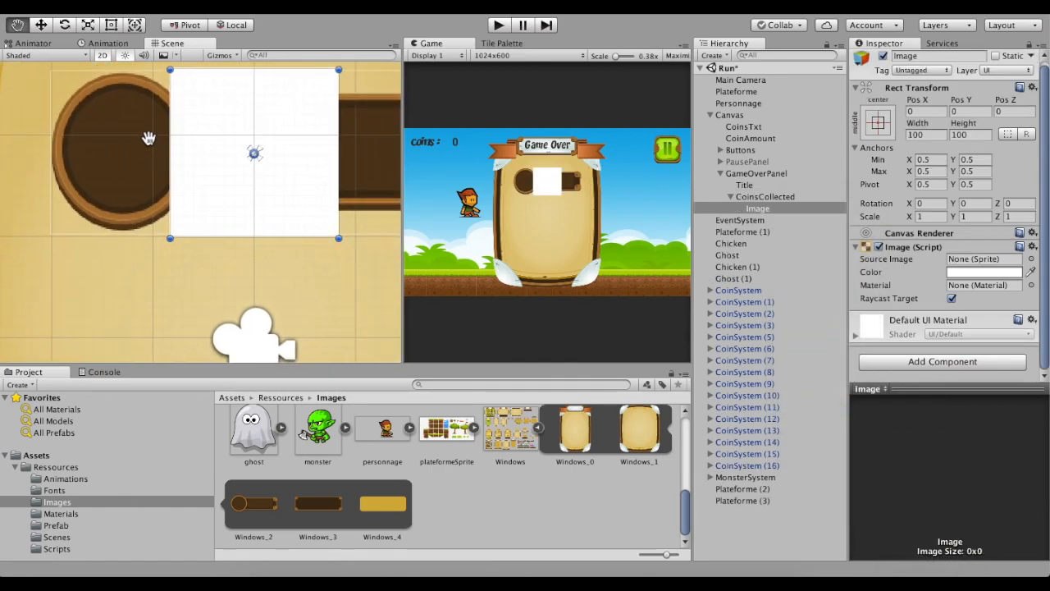
{"action": "left_click_drag", "start_coordinate": [295, 155], "coordinate": [274, 145]}
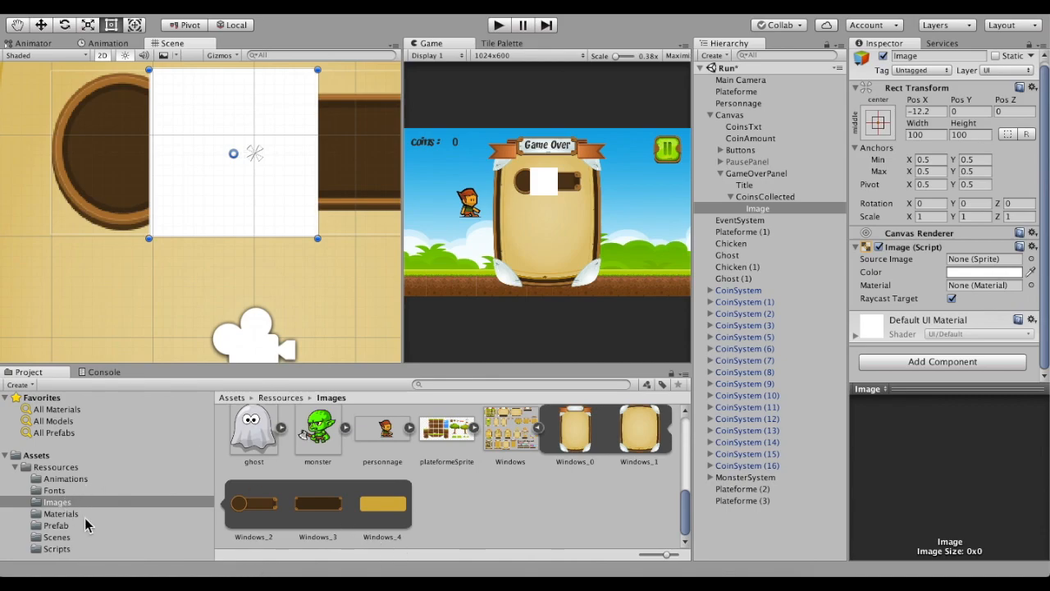
Assign the coins_0 sprite from the Images folder as the new Image's source image
{"action": "scroll", "coordinate": [353, 453], "scroll_direction": "down", "scroll_amount": 5}
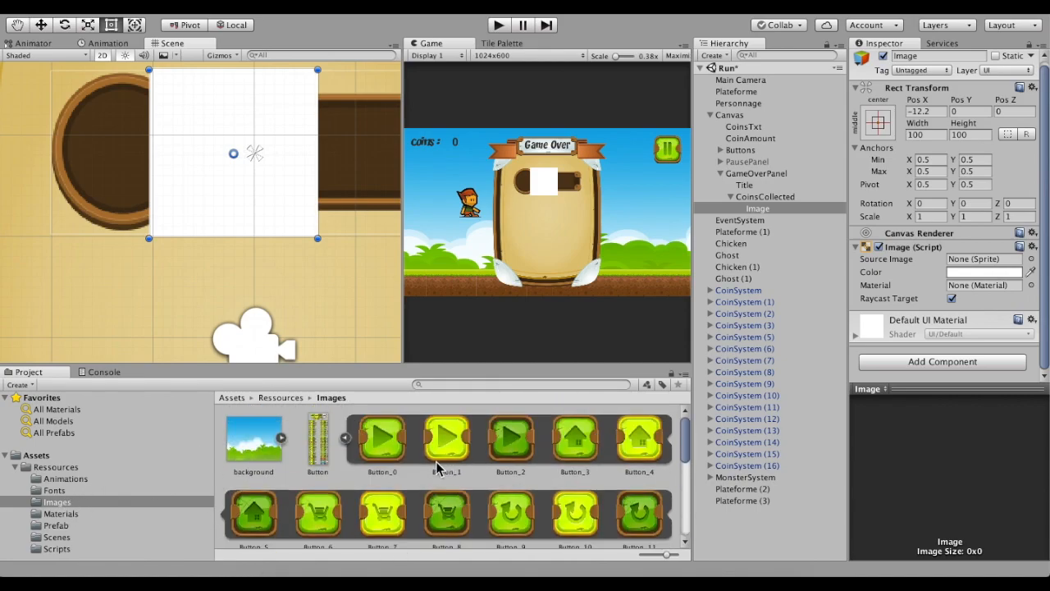
{"action": "scroll", "coordinate": [353, 453], "scroll_direction": "up", "scroll_amount": 5}
{"action": "scroll", "coordinate": [429, 459], "scroll_direction": "down", "scroll_amount": 8}
{"action": "left_click_drag", "start_coordinate": [320, 480], "coordinate": [980, 256]}
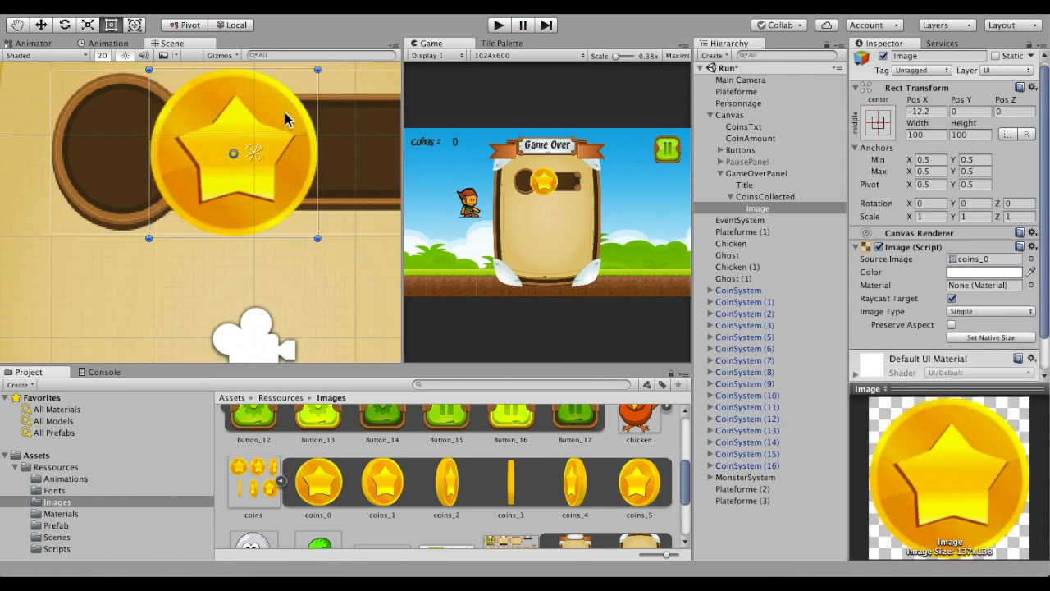
Shrink the coin image to about 65 units in width and height
{"action": "left_click_drag", "start_coordinate": [322, 74], "coordinate": [261, 131]}
{"action": "left_click", "coordinate": [919, 134]}
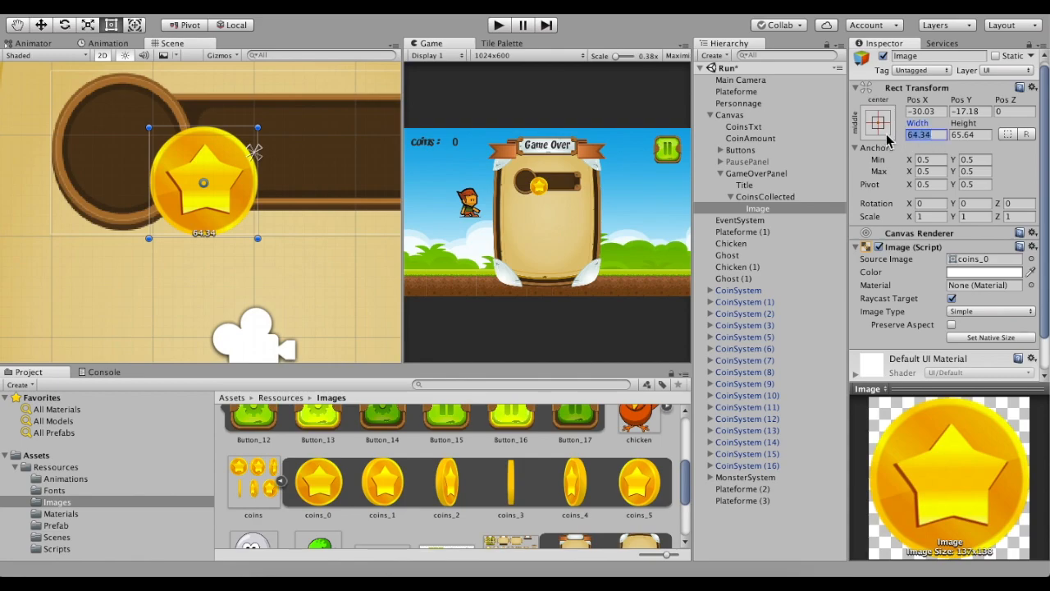
{"action": "type", "text": "6"}
{"action": "left_click", "coordinate": [975, 135]}
{"action": "key", "text": "BackSpace"}
{"action": "key", "text": "BackSpace"}
{"action": "key", "text": "Return"}
Fit the coin inside the round slot of the CoinsCollected bar and move its anchors to its corners
{"action": "left_click_drag", "start_coordinate": [223, 182], "coordinate": [139, 146]}
{"action": "left_click_drag", "start_coordinate": [249, 146], "coordinate": [182, 209]}
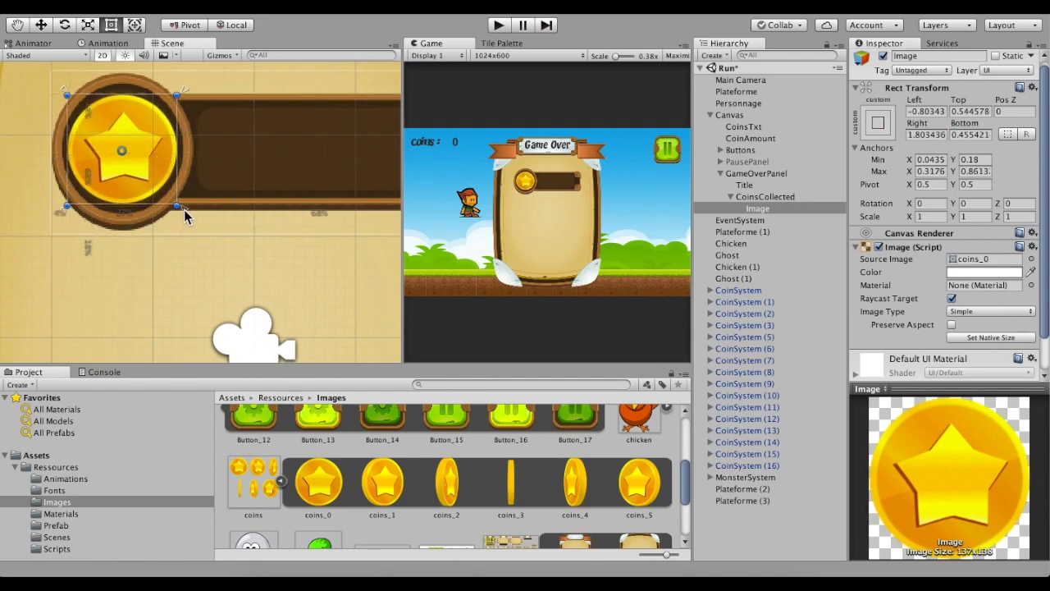
{"action": "scroll", "coordinate": [323, 176], "scroll_direction": "down", "scroll_amount": 5}
{"action": "left_click", "coordinate": [756, 174]}
{"action": "left_click", "coordinate": [764, 197]}
{"action": "scroll", "coordinate": [371, 222], "scroll_direction": "up", "scroll_amount": 4}
{"action": "left_click", "coordinate": [789, 209]}
{"action": "left_click", "coordinate": [919, 136]}
{"action": "left_click_drag", "start_coordinate": [180, 116], "coordinate": [160, 151]}
{"action": "scroll", "coordinate": [155, 149], "scroll_direction": "up", "scroll_amount": 4}
{"action": "left_click_drag", "start_coordinate": [200, 91], "coordinate": [196, 96]}
{"action": "left_click_drag", "start_coordinate": [76, 214], "coordinate": [79, 210]}
Reduce the height of the CoinsCollected panel slightly and bring its upper anchors down to match
{"action": "left_click", "coordinate": [764, 197]}
{"action": "scroll", "coordinate": [138, 115], "scroll_direction": "down", "scroll_amount": 3}
{"action": "left_click_drag", "start_coordinate": [279, 83], "coordinate": [267, 92]}
{"action": "scroll", "coordinate": [238, 113], "scroll_direction": "down", "scroll_amount": 2}
{"action": "left_click_drag", "start_coordinate": [378, 82], "coordinate": [377, 92]}
Refine the coin image's height, position and anchors so that it sits centred in the round slot
{"action": "left_click", "coordinate": [762, 210]}
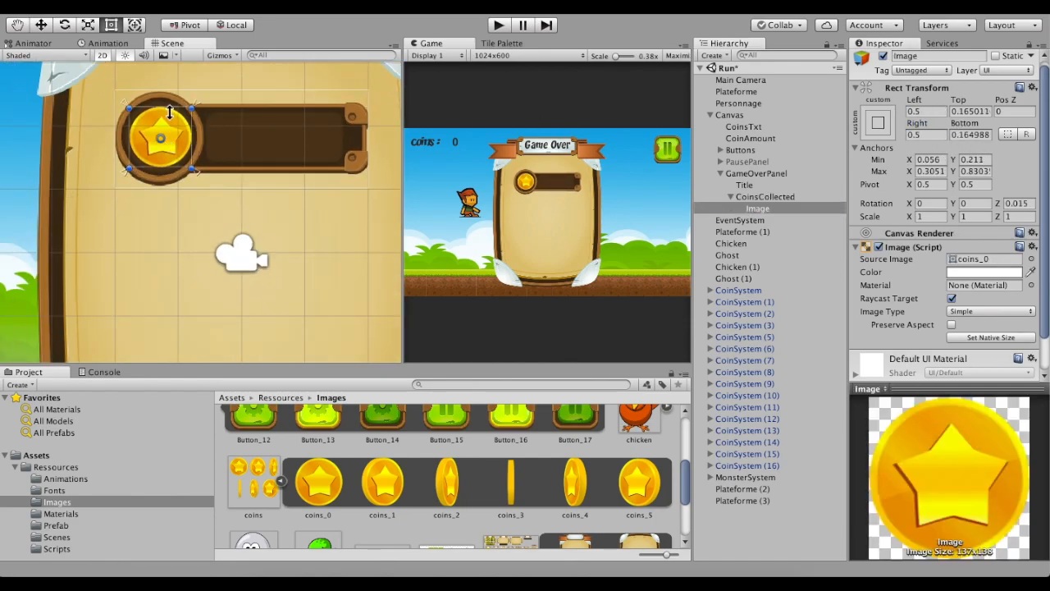
{"action": "left_click_drag", "start_coordinate": [169, 107], "coordinate": [169, 104]}
{"action": "left_click_drag", "start_coordinate": [162, 135], "coordinate": [159, 138]}
{"action": "scroll", "coordinate": [189, 116], "scroll_direction": "up", "scroll_amount": 4}
{"action": "left_click_drag", "start_coordinate": [192, 92], "coordinate": [188, 93]}
{"action": "scroll", "coordinate": [127, 128], "scroll_direction": "down", "scroll_amount": 4}
Rename the coin Image object as Icon
{"action": "left_click", "coordinate": [754, 198]}
{"action": "left_click", "coordinate": [758, 209]}
{"action": "left_click", "coordinate": [945, 58]}
{"action": "type", "text": "Icon"}
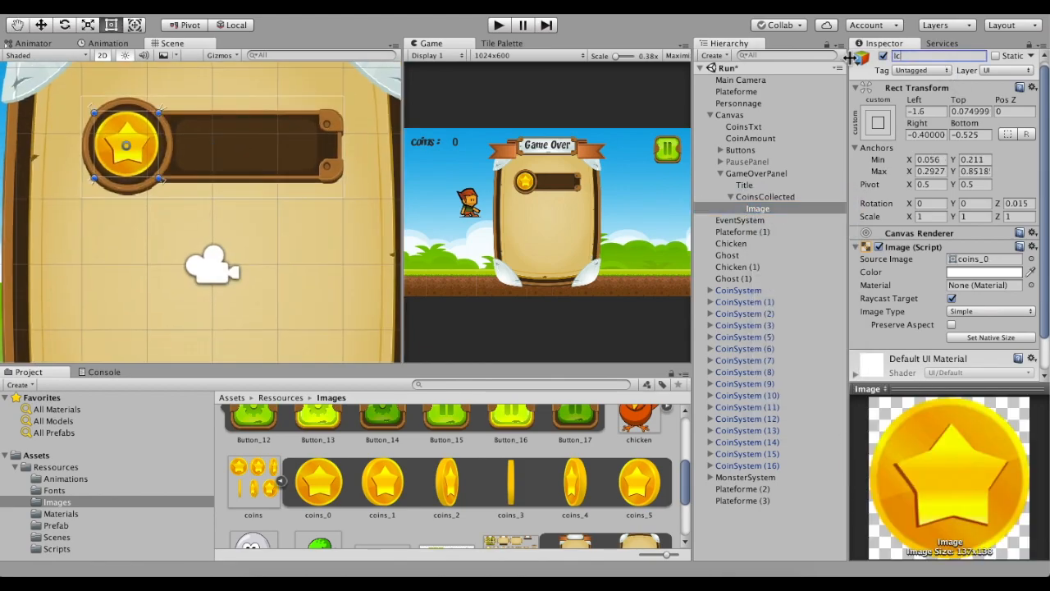
Add a UI Text as a child of CoinsCollected and fit it over the bar's dark strip, about 126 by 47
{"action": "right_click", "coordinate": [745, 197]}
{"action": "left_click", "coordinate": [911, 410]}
{"action": "left_click_drag", "start_coordinate": [233, 151], "coordinate": [287, 140]}
{"action": "left_click_drag", "start_coordinate": [354, 154], "coordinate": [318, 172]}
Set the new text's content to 0, colour it white and turn off Rich Text
{"action": "left_click", "coordinate": [932, 276]}
{"action": "type", "text": "0"}
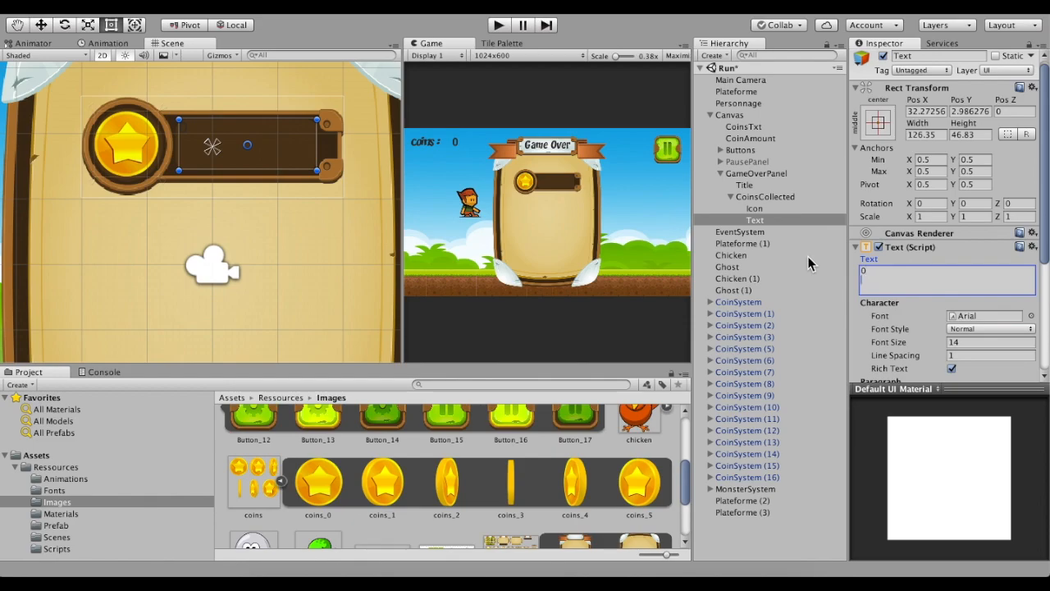
{"action": "scroll", "coordinate": [946, 275], "scroll_direction": "down", "scroll_amount": 5}
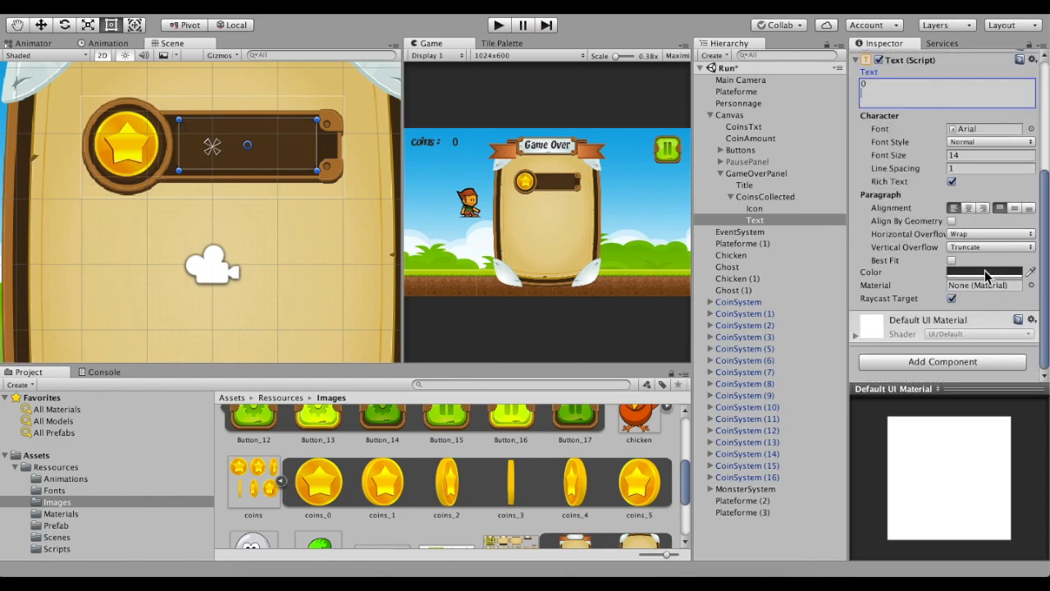
{"action": "left_click", "coordinate": [987, 272]}
{"action": "left_click_drag", "start_coordinate": [816, 149], "coordinate": [775, 114]}
{"action": "left_click", "coordinate": [989, 181]}
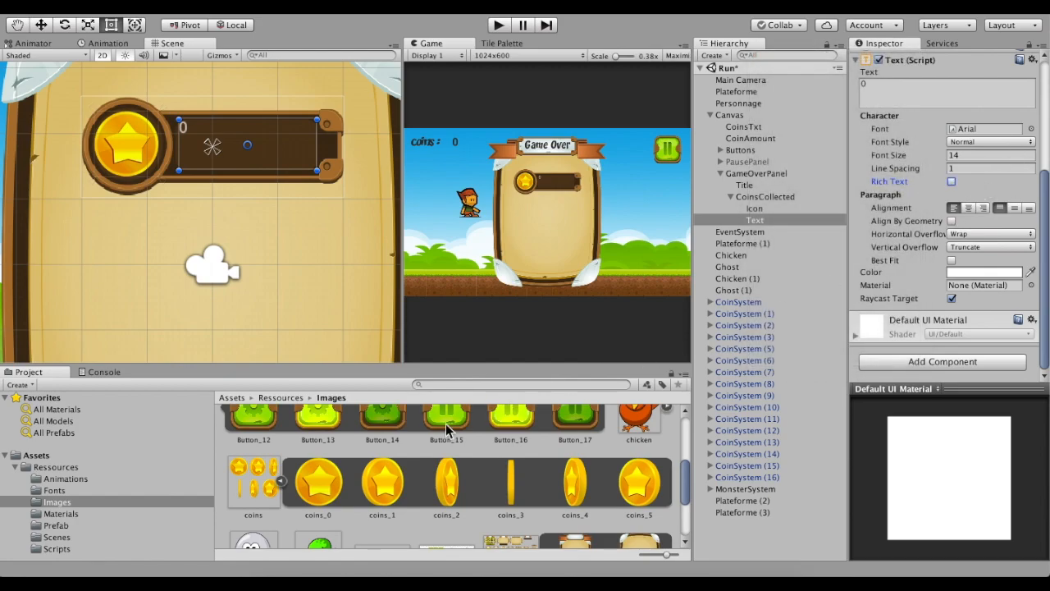
Assign the YIKES!__ font to the coin text and enable Best Fit with a maximum size of 100
{"action": "left_click", "coordinate": [54, 490]}
{"action": "left_click_drag", "start_coordinate": [253, 443], "coordinate": [984, 129]}
{"action": "left_click", "coordinate": [952, 261]}
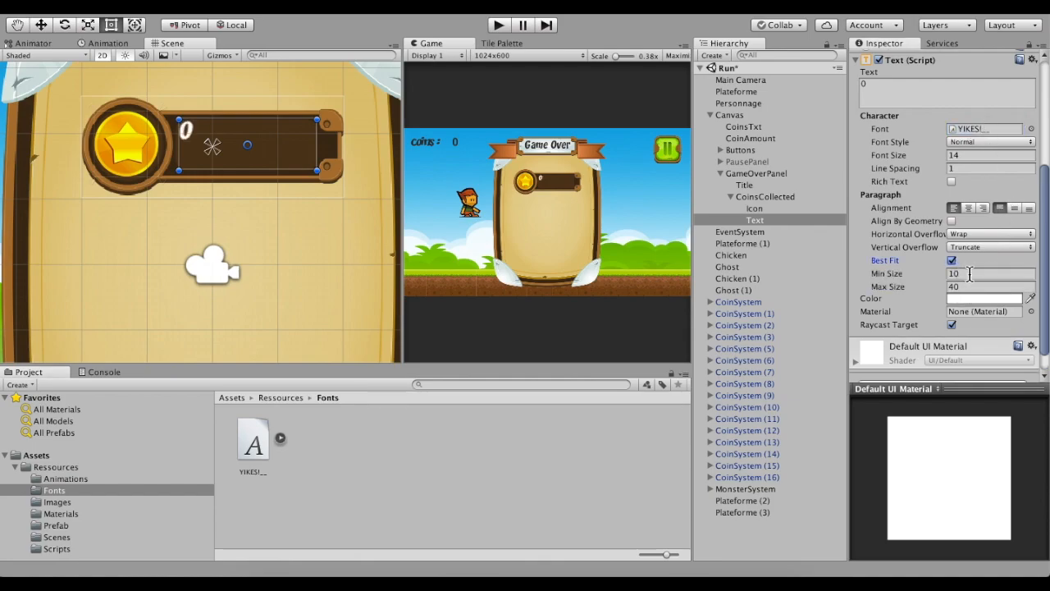
{"action": "left_click", "coordinate": [989, 288]}
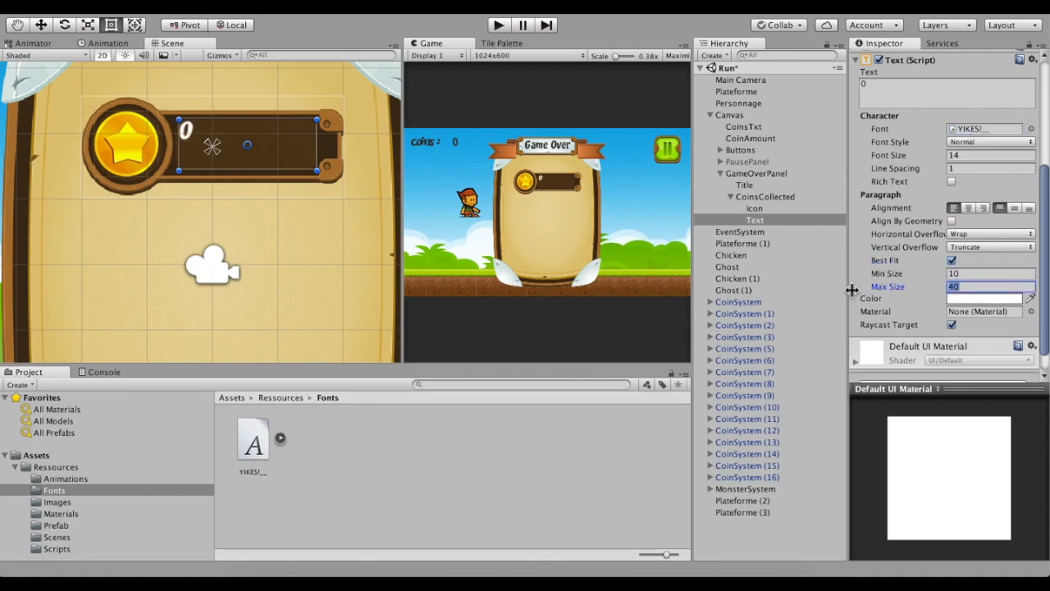
{"action": "type", "text": "100"}
Remove the extra blank line after the 0 in the coin text
{"action": "left_click", "coordinate": [884, 96]}
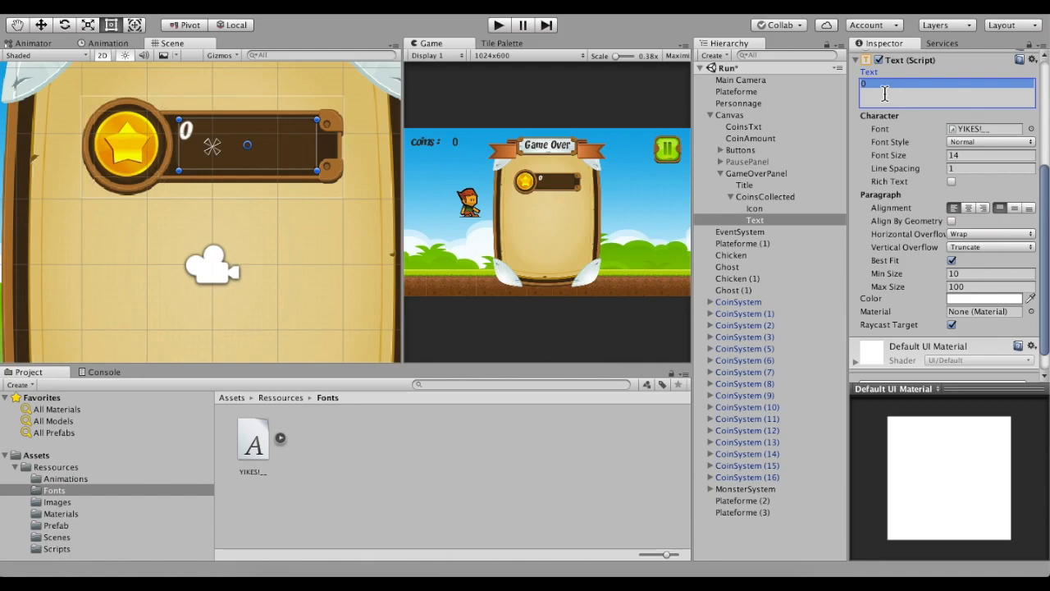
{"action": "left_click", "coordinate": [884, 94]}
{"action": "key", "text": "BackSpace"}
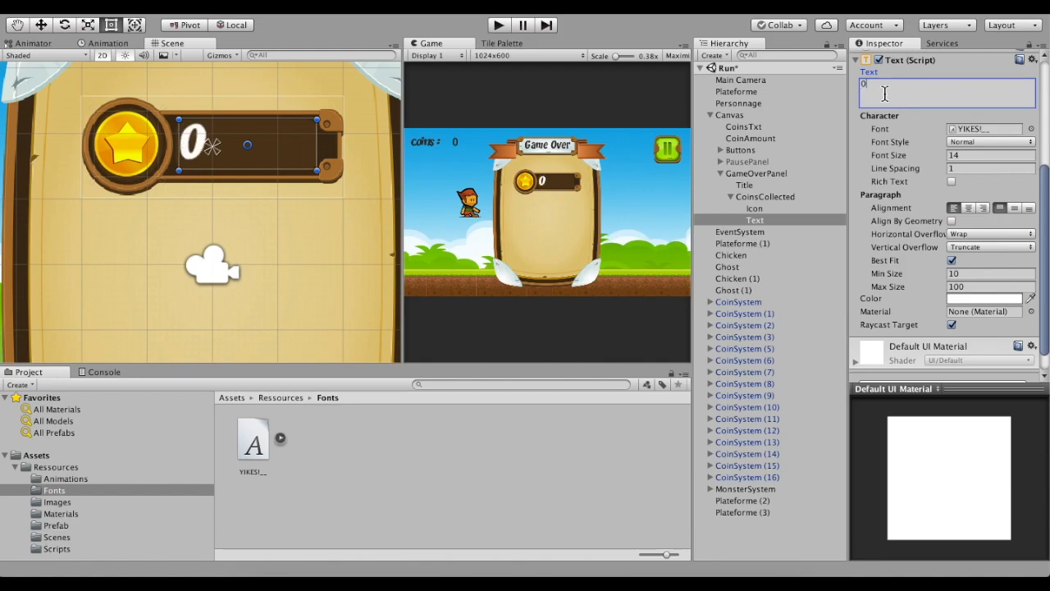
Align the coin text to the left horizontally and to the middle vertically
{"action": "left_click", "coordinate": [254, 139]}
{"action": "left_click", "coordinate": [254, 138]}
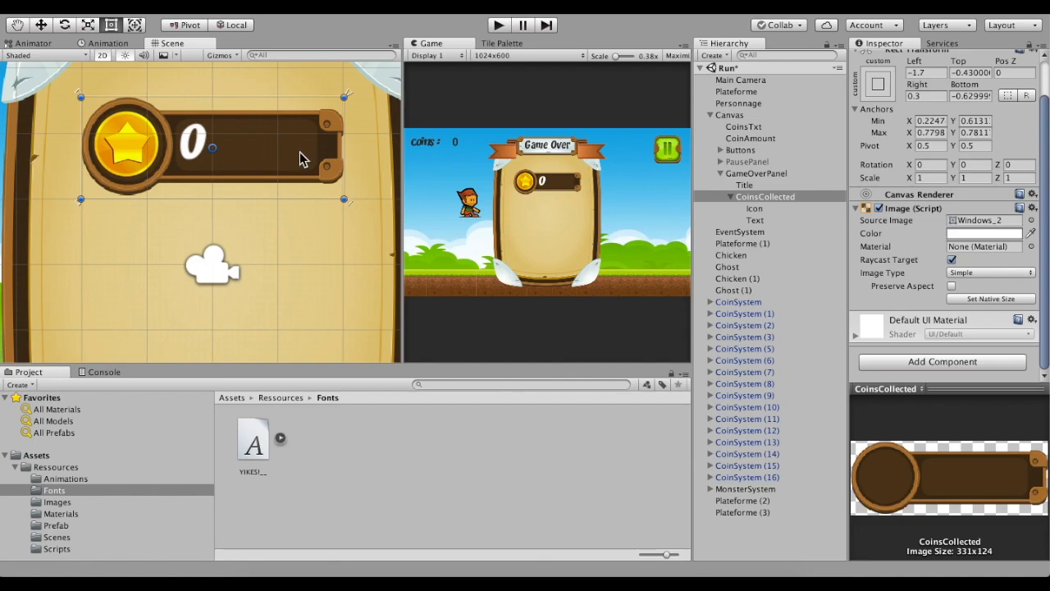
{"action": "left_click", "coordinate": [234, 163]}
{"action": "left_click", "coordinate": [219, 131]}
{"action": "left_click", "coordinate": [230, 125]}
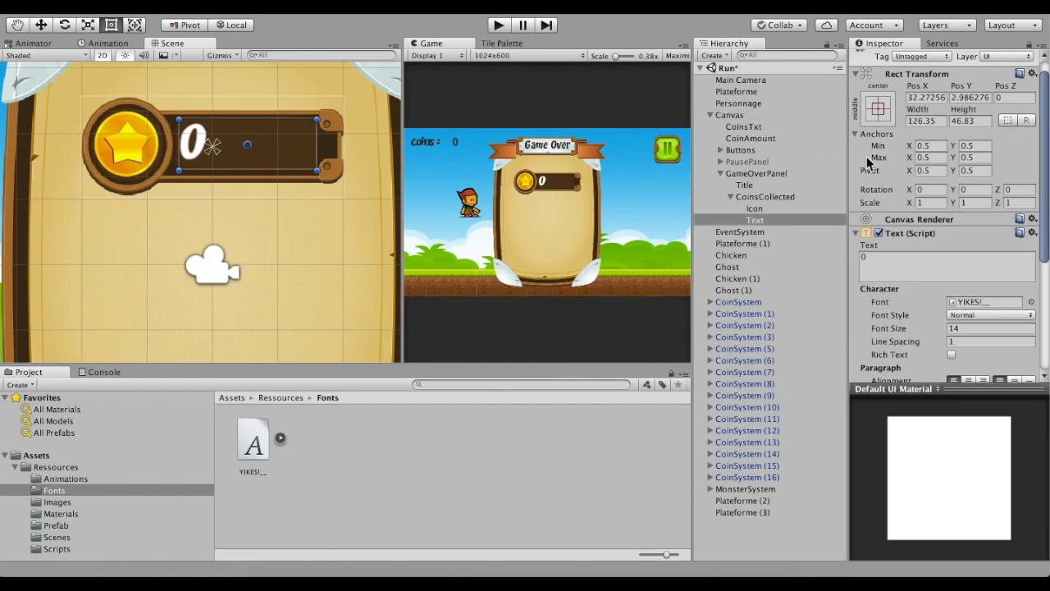
{"action": "scroll", "coordinate": [976, 248], "scroll_direction": "down", "scroll_amount": 1}
{"action": "left_click", "coordinate": [969, 359]}
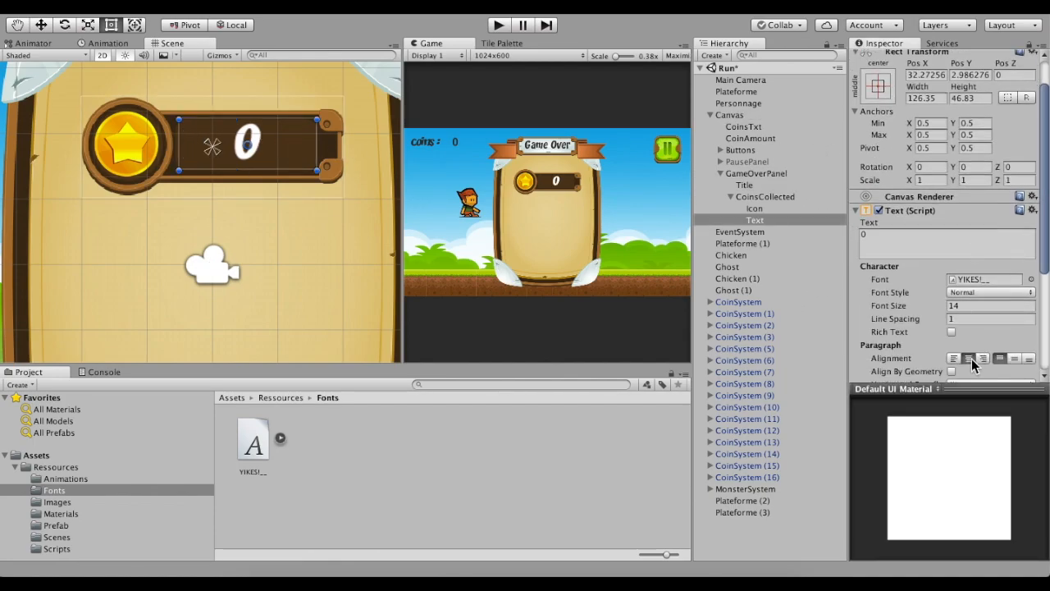
{"action": "left_click", "coordinate": [954, 359]}
{"action": "left_click", "coordinate": [1015, 359]}
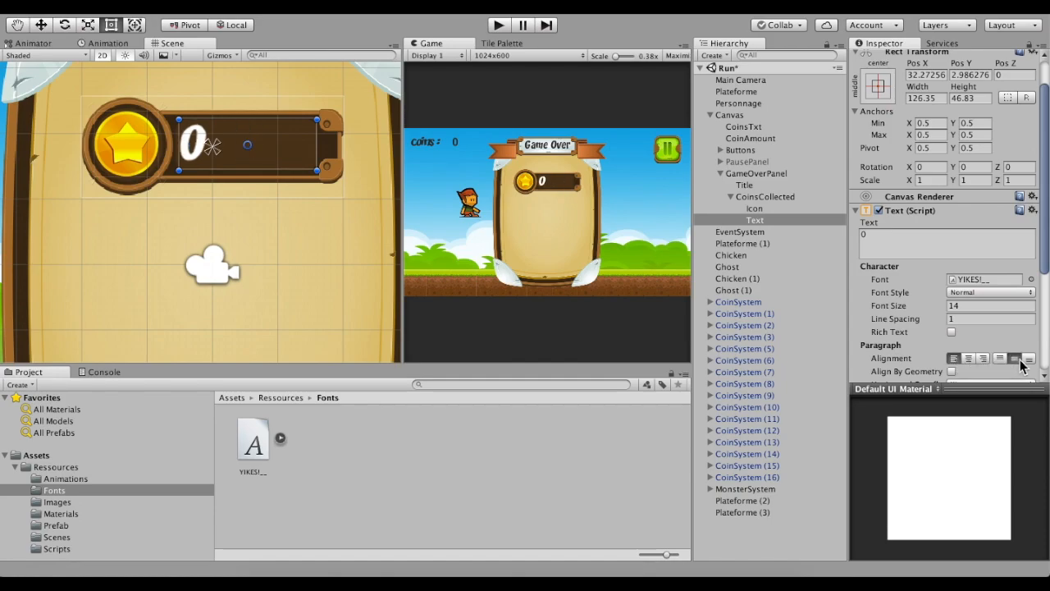
Nudge the coin text slightly down within the bar and move its anchors to its corners
{"action": "left_click_drag", "start_coordinate": [292, 150], "coordinate": [289, 155]}
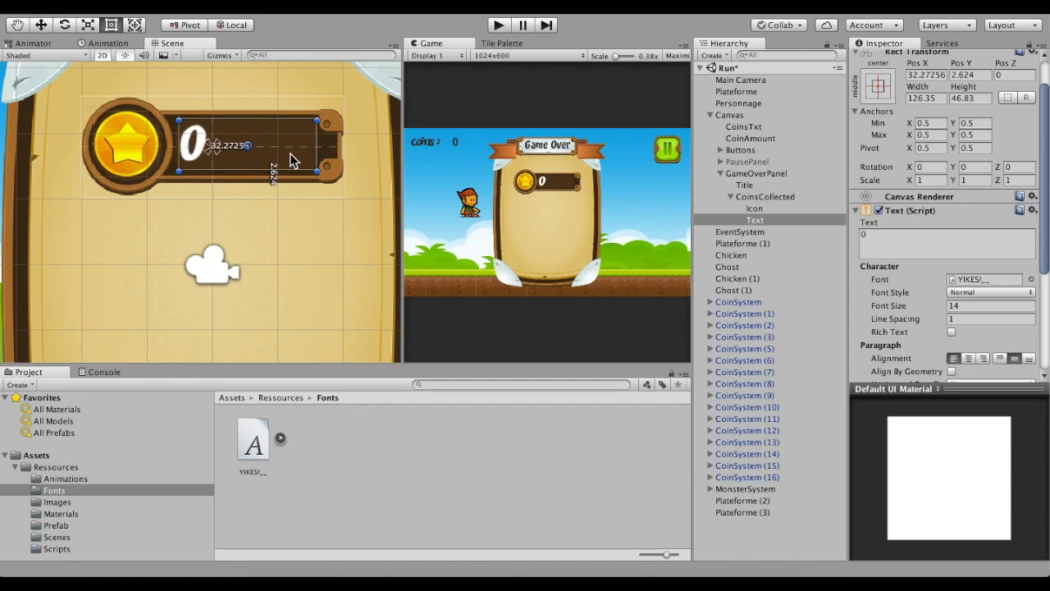
{"action": "left_click_drag", "start_coordinate": [220, 156], "coordinate": [323, 177]}
{"action": "left_click_drag", "start_coordinate": [210, 145], "coordinate": [179, 118]}
{"action": "scroll", "coordinate": [197, 164], "scroll_direction": "down", "scroll_amount": 5}
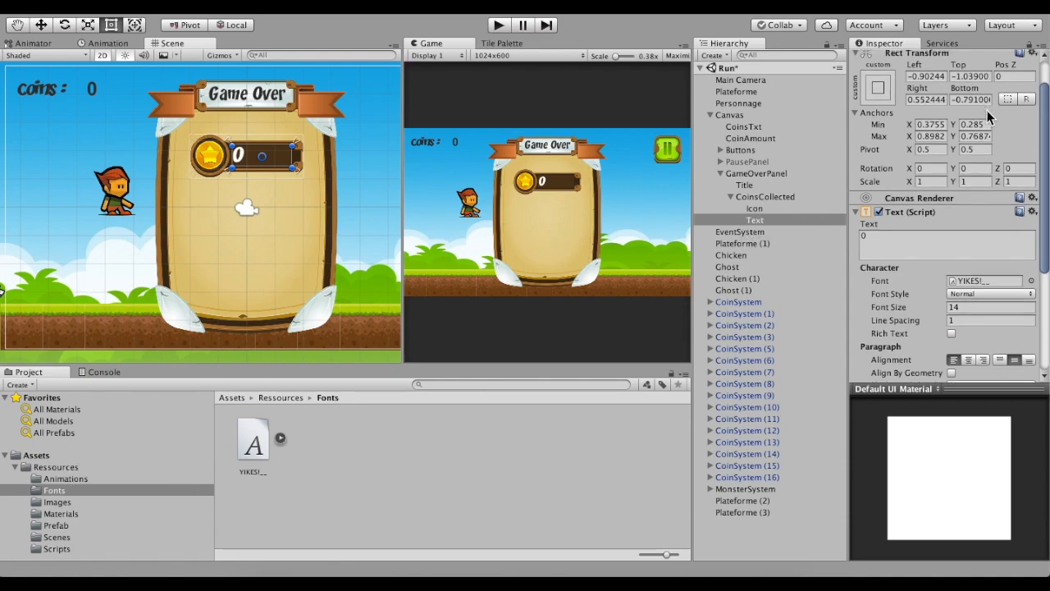
Rename the coin Text object as CoinCollectedTxt
{"action": "scroll", "coordinate": [884, 123], "scroll_direction": "up", "scroll_amount": 3}
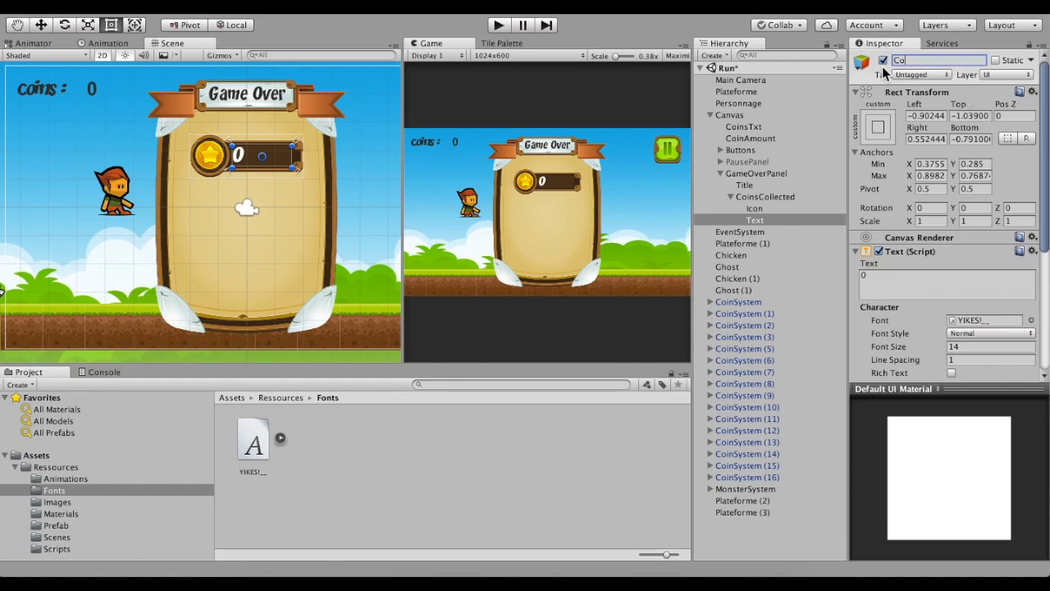
{"action": "type", "text": "CollectedTxt"}
{"action": "key", "text": "Return"}
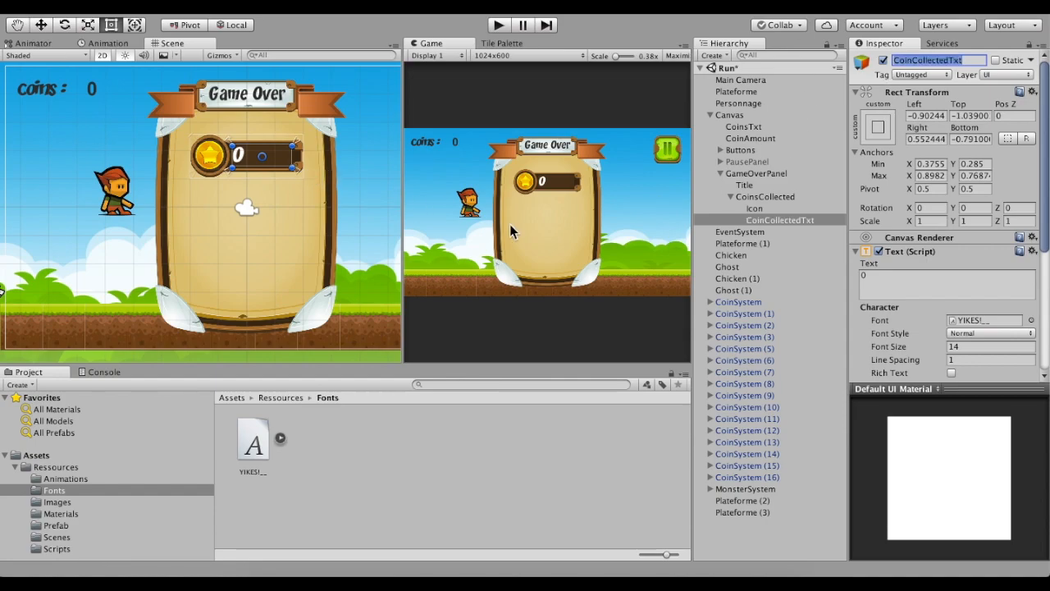
Add another UI Panel as a child of GameOverPanel and make its colour fully opaque
{"action": "left_click", "coordinate": [731, 197]}
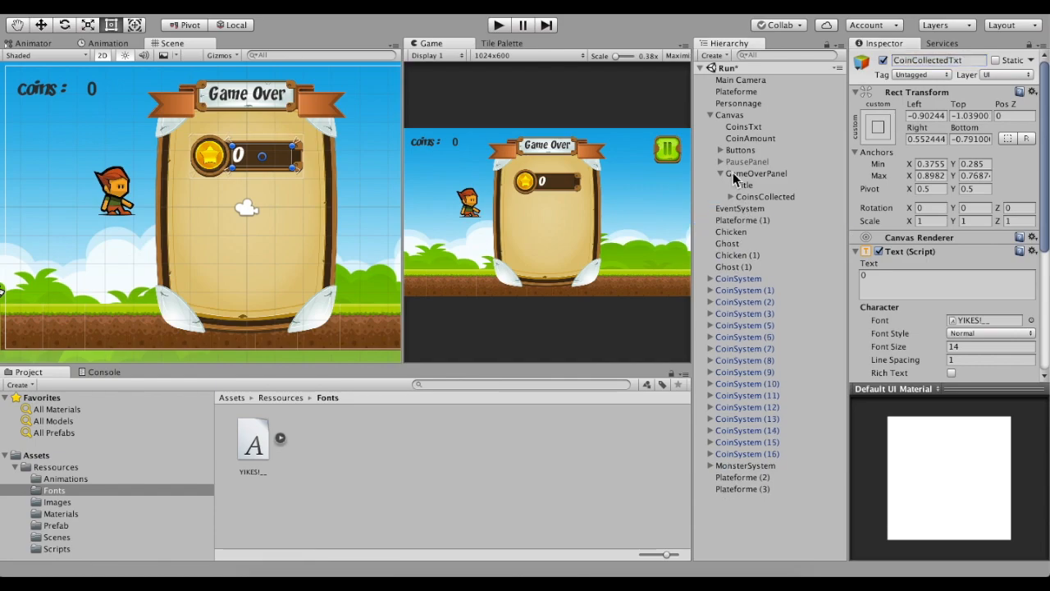
{"action": "right_click", "coordinate": [743, 174]}
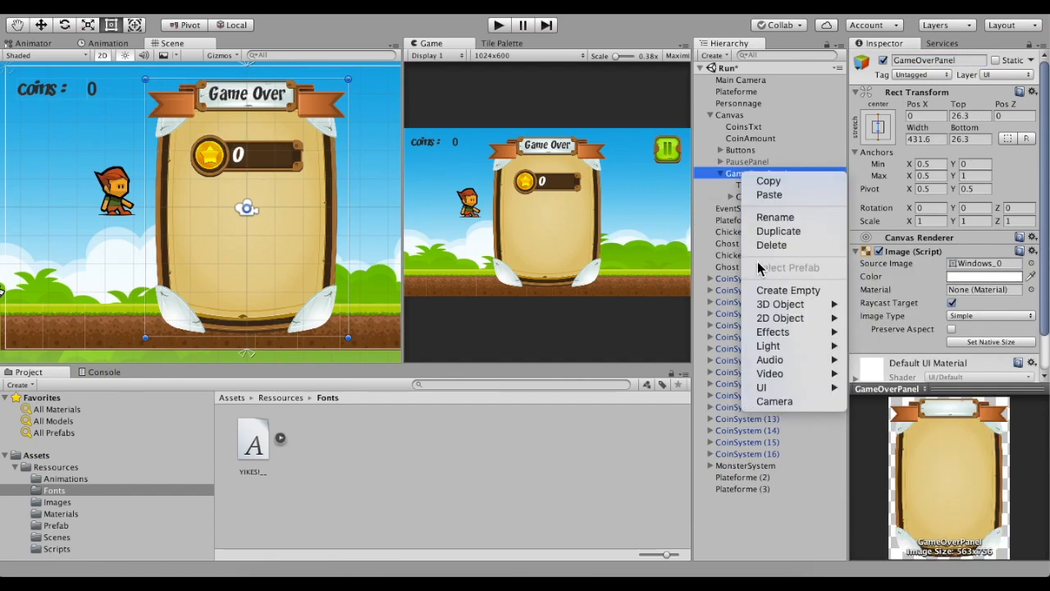
{"action": "mouse_move", "coordinate": [789, 389]}
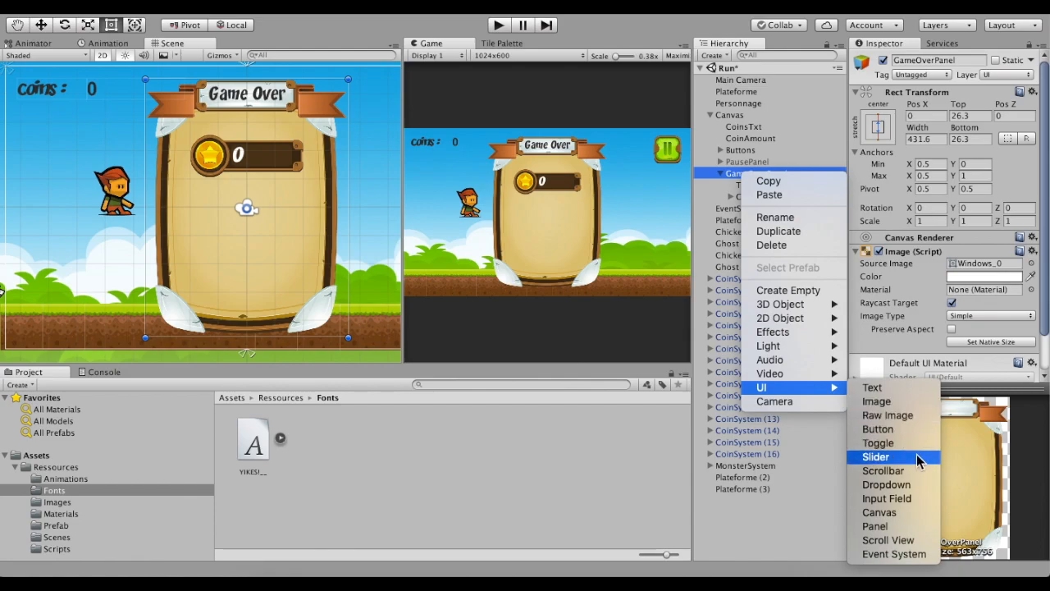
{"action": "left_click", "coordinate": [876, 525]}
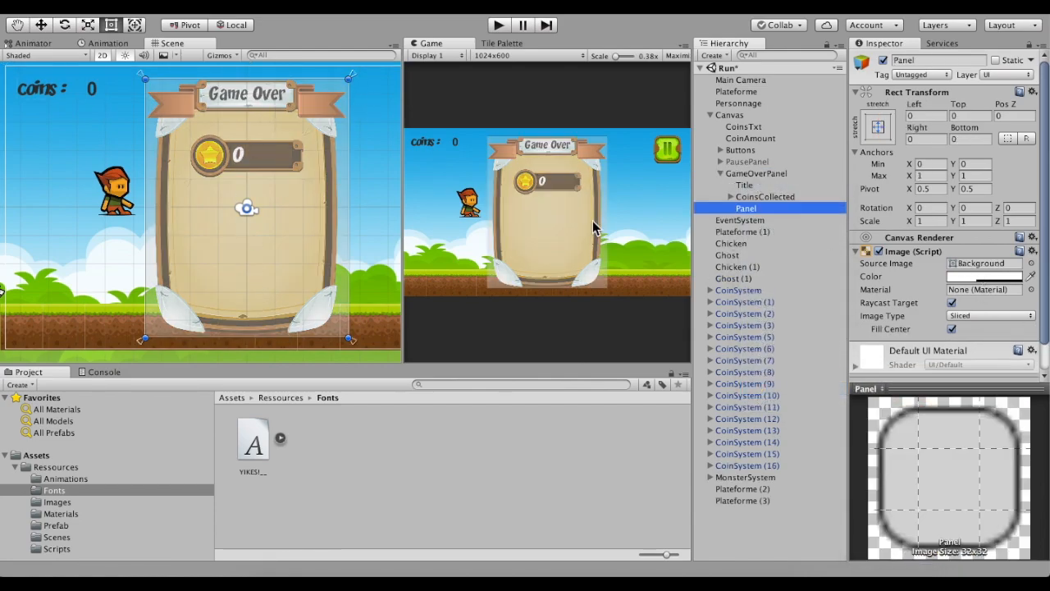
{"action": "left_click", "coordinate": [972, 277]}
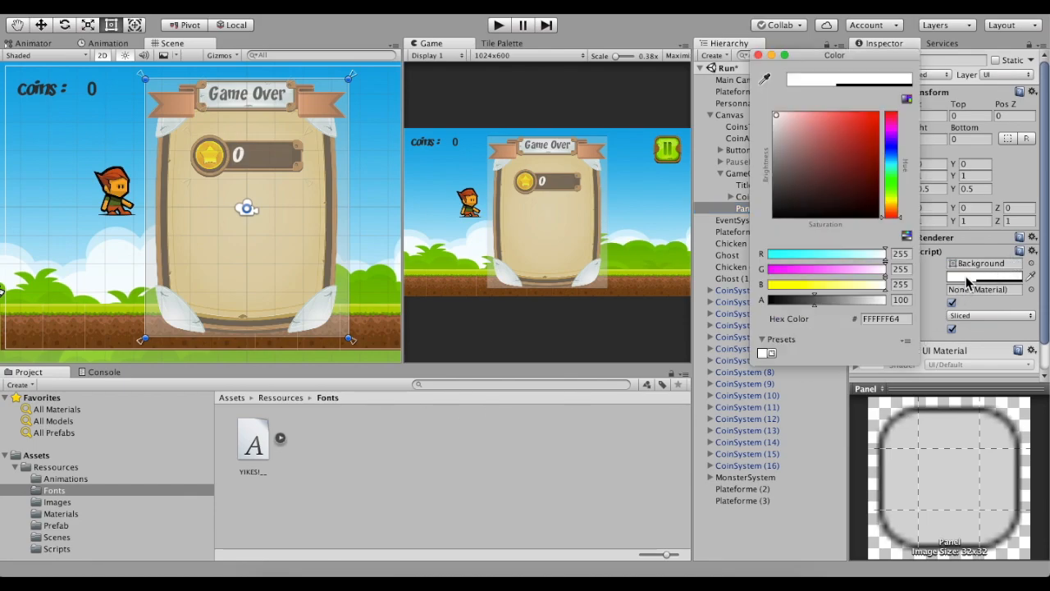
{"action": "left_click_drag", "start_coordinate": [820, 300], "coordinate": [884, 300]}
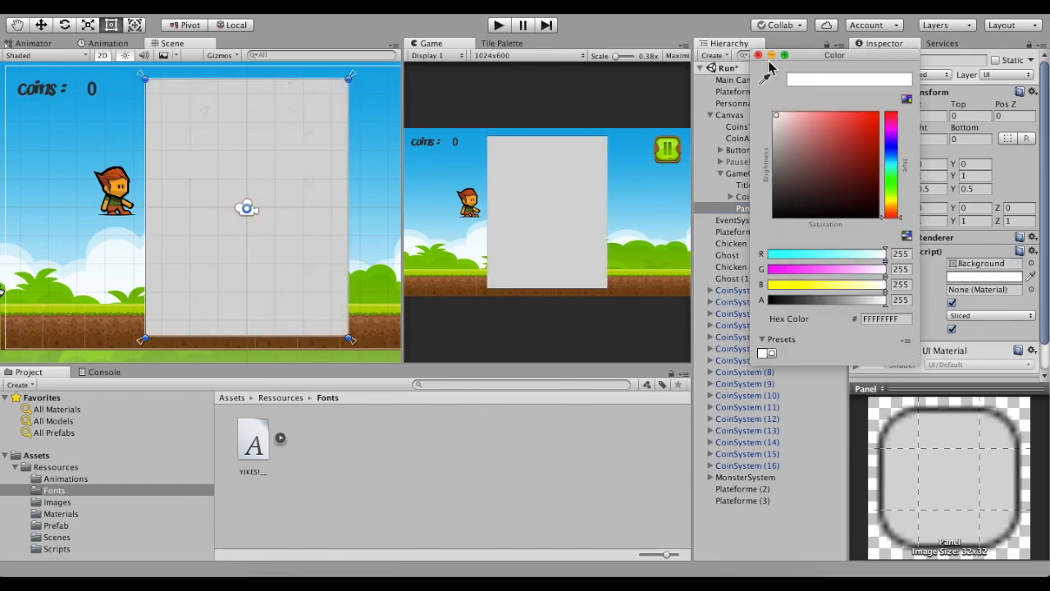
{"action": "left_click", "coordinate": [758, 55]}
Assign the Windows_3 sprite from the Images folder as the new Panel's source image
{"action": "left_click", "coordinate": [68, 469]}
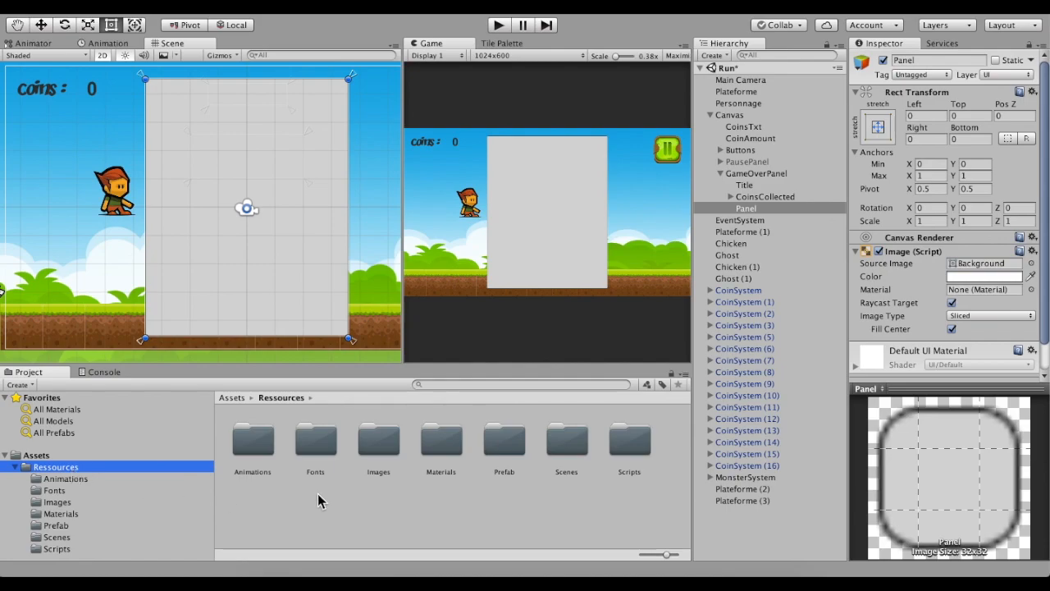
{"action": "left_click", "coordinate": [58, 501]}
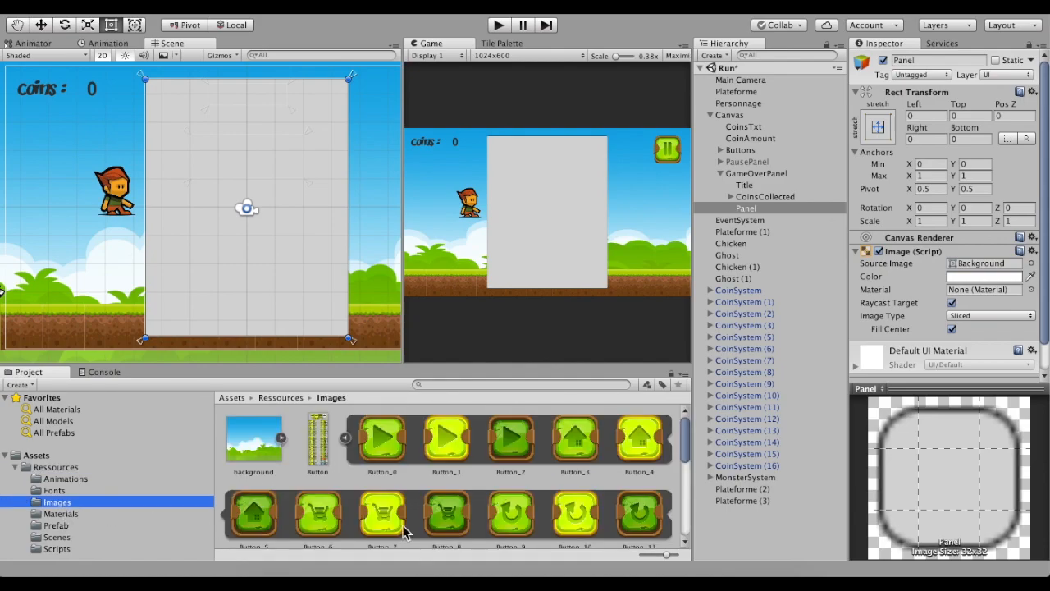
{"action": "scroll", "coordinate": [446, 504], "scroll_direction": "down", "scroll_amount": 3}
{"action": "left_click_drag", "start_coordinate": [306, 515], "coordinate": [976, 264]}
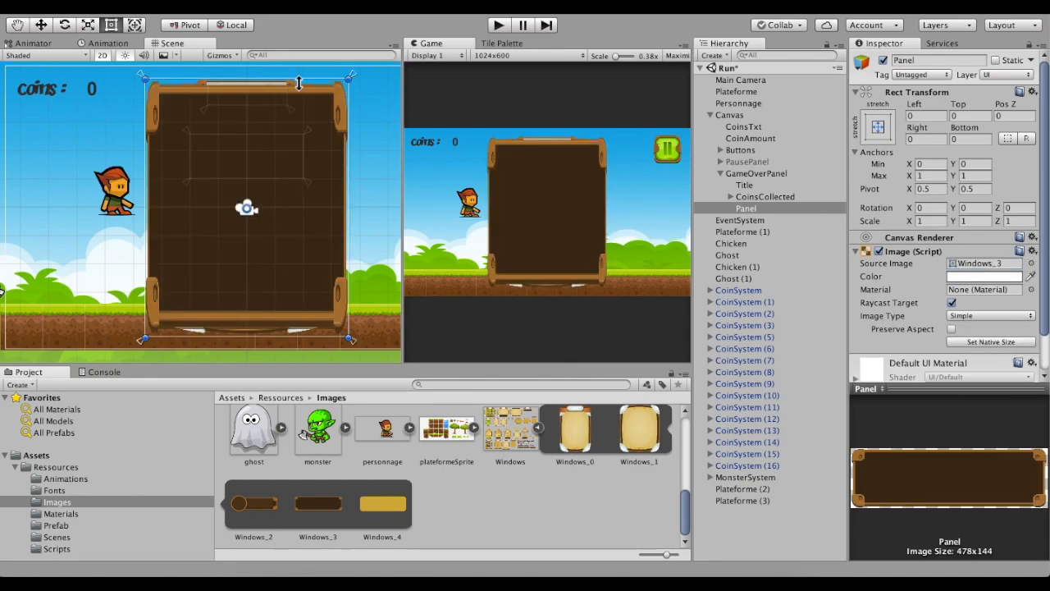
Resize the new Panel into a short horizontal bar and centre it below the collected-coins bar
{"action": "left_click_drag", "start_coordinate": [315, 79], "coordinate": [292, 295]}
{"action": "left_click_drag", "start_coordinate": [350, 317], "coordinate": [257, 318]}
{"action": "left_click_drag", "start_coordinate": [224, 321], "coordinate": [273, 213]}
{"action": "scroll", "coordinate": [267, 229], "scroll_direction": "up", "scroll_amount": 8}
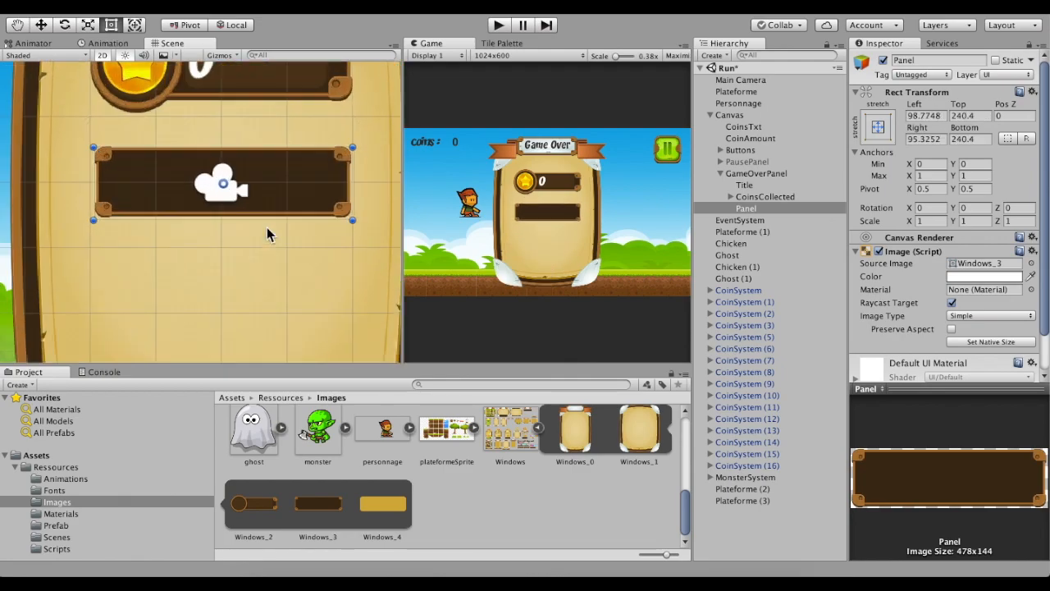
Move the new Panel's anchors to its corners
{"action": "scroll", "coordinate": [345, 190], "scroll_direction": "down", "scroll_amount": 7}
{"action": "scroll", "coordinate": [348, 184], "scroll_direction": "down", "scroll_amount": 5}
{"action": "middle_click_drag", "start_coordinate": [330, 189], "coordinate": [293, 215]}
{"action": "scroll", "coordinate": [316, 208], "scroll_direction": "down", "scroll_amount": 5}
{"action": "left_click_drag", "start_coordinate": [350, 113], "coordinate": [318, 195]}
{"action": "left_click_drag", "start_coordinate": [208, 293], "coordinate": [239, 219]}
{"action": "scroll", "coordinate": [239, 218], "scroll_direction": "up", "scroll_amount": 8}
Rename the new Panel as ScorePanel
{"action": "right_click", "coordinate": [733, 208]}
{"action": "left_click", "coordinate": [933, 62]}
{"action": "left_click_drag", "start_coordinate": [934, 63], "coordinate": [869, 65]}
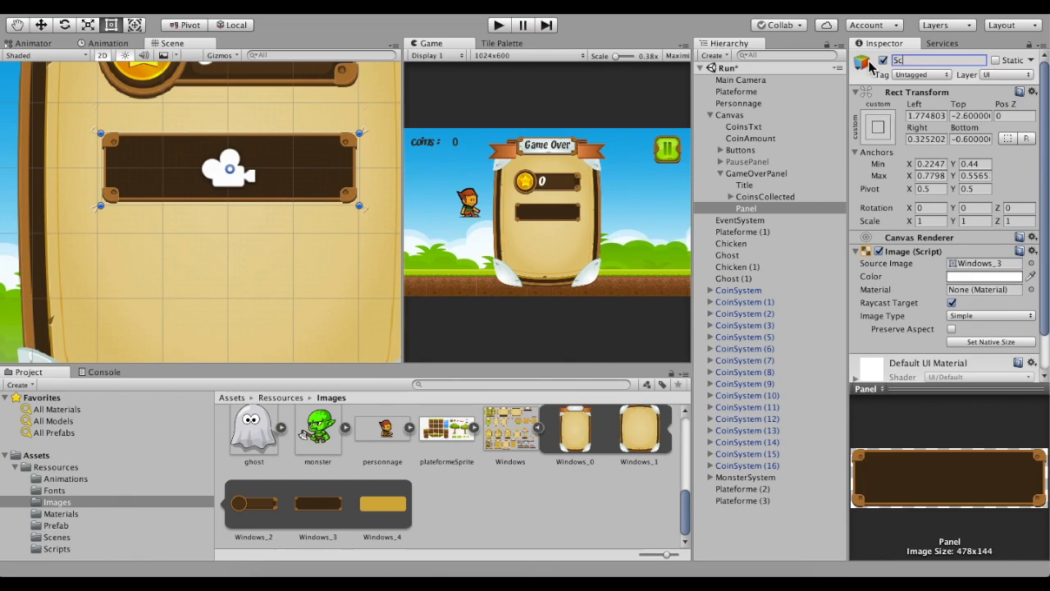
{"action": "type", "text": "ScorePanel"}
{"action": "key", "text": "Return"}
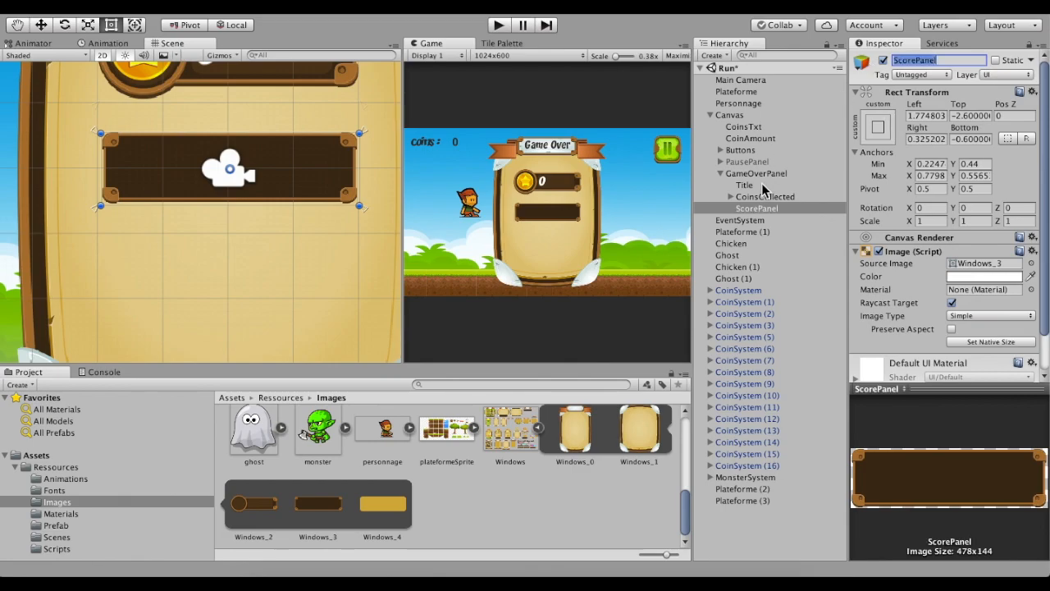
Add a UI Text object as a child of ScorePanel and name it ScoreTxt
{"action": "right_click", "coordinate": [763, 207]}
{"action": "mouse_move", "coordinate": [827, 398]}
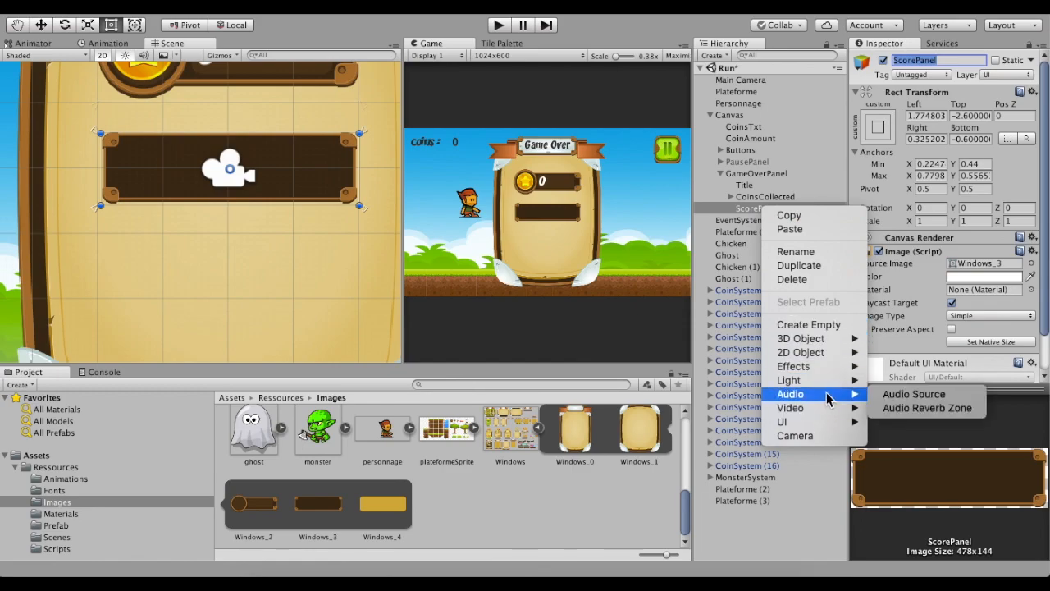
{"action": "mouse_move", "coordinate": [828, 421]}
{"action": "left_click", "coordinate": [900, 408]}
{"action": "left_click", "coordinate": [944, 64]}
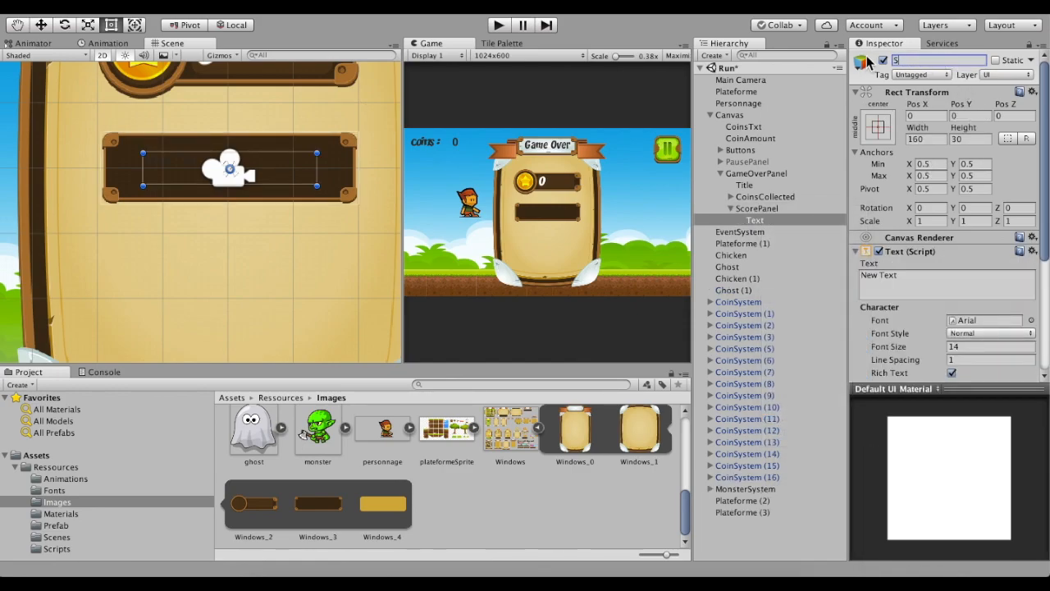
{"action": "key", "text": "Return"}
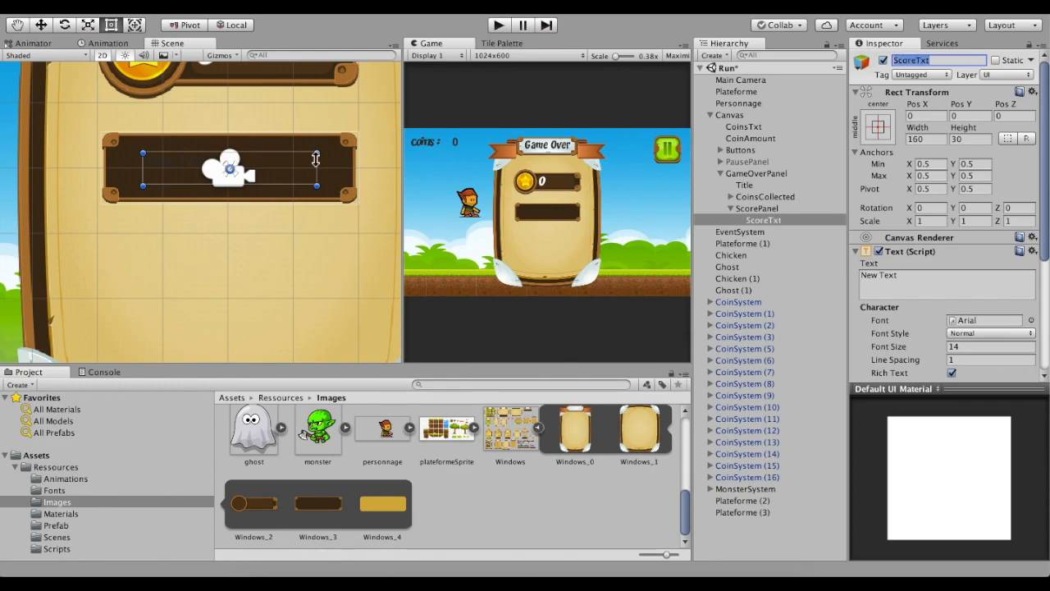
Enlarge ScoreTxt to nearly fill the ScorePanel bar and move its anchors to its corners
{"action": "left_click_drag", "start_coordinate": [318, 158], "coordinate": [343, 150]}
{"action": "left_click_drag", "start_coordinate": [145, 188], "coordinate": [121, 195]}
{"action": "left_click_drag", "start_coordinate": [234, 164], "coordinate": [346, 146]}
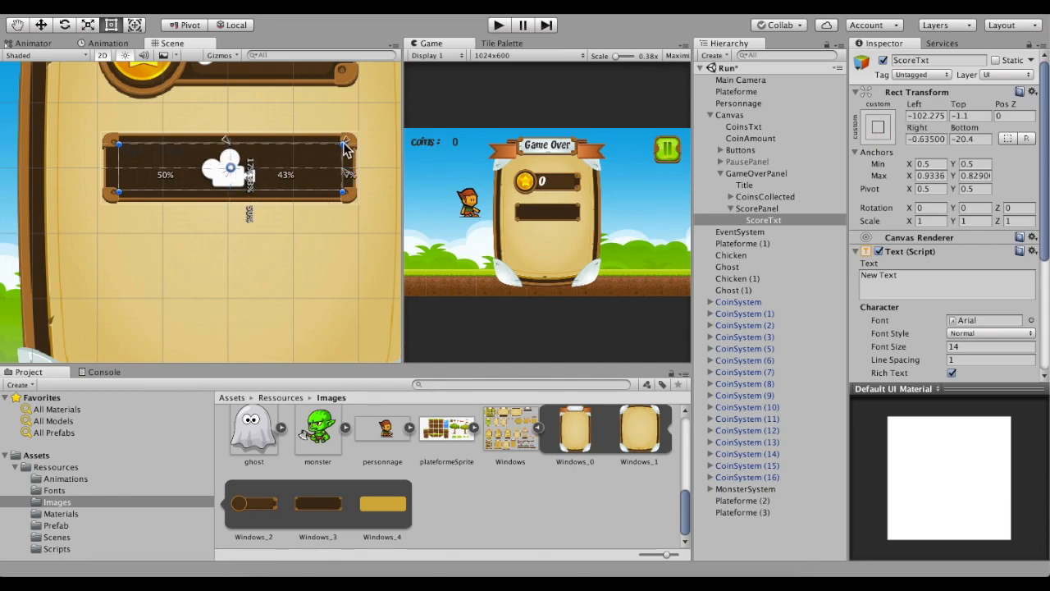
{"action": "left_click_drag", "start_coordinate": [226, 175], "coordinate": [112, 196]}
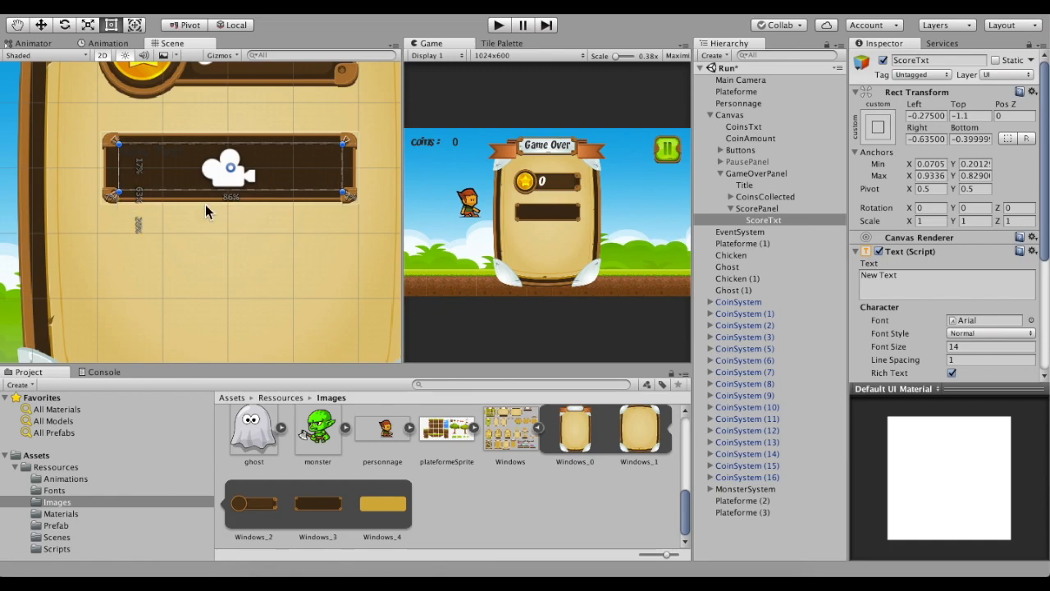
Set the ScoreTxt text to 0 and its colour to white (FFFFFFFF)
{"action": "left_click", "coordinate": [899, 279]}
{"action": "key", "text": "super+a"}
{"action": "type", "text": "0"}
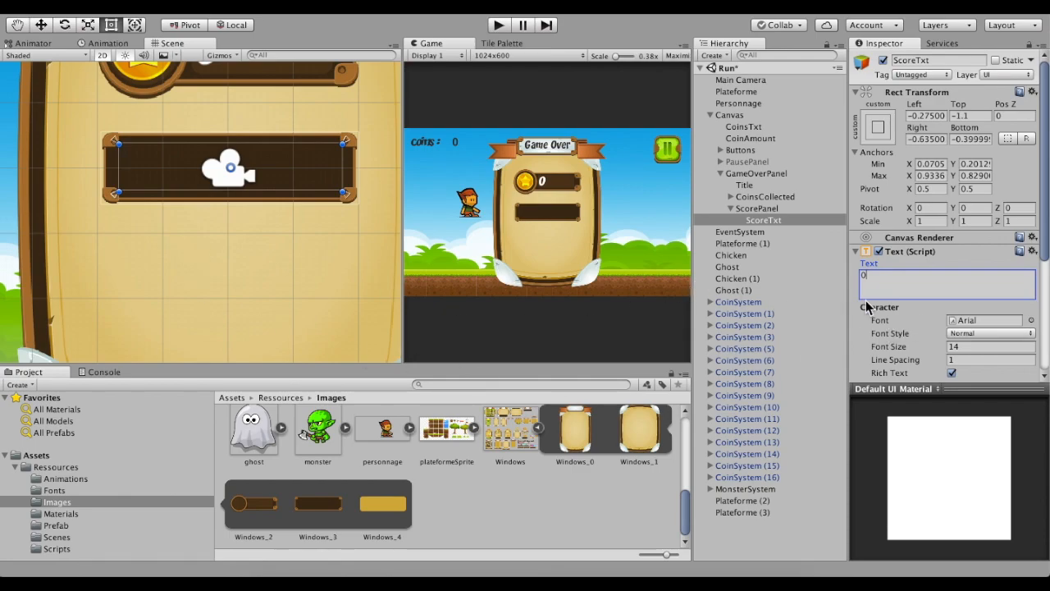
{"action": "scroll", "coordinate": [986, 285], "scroll_direction": "down", "scroll_amount": 5}
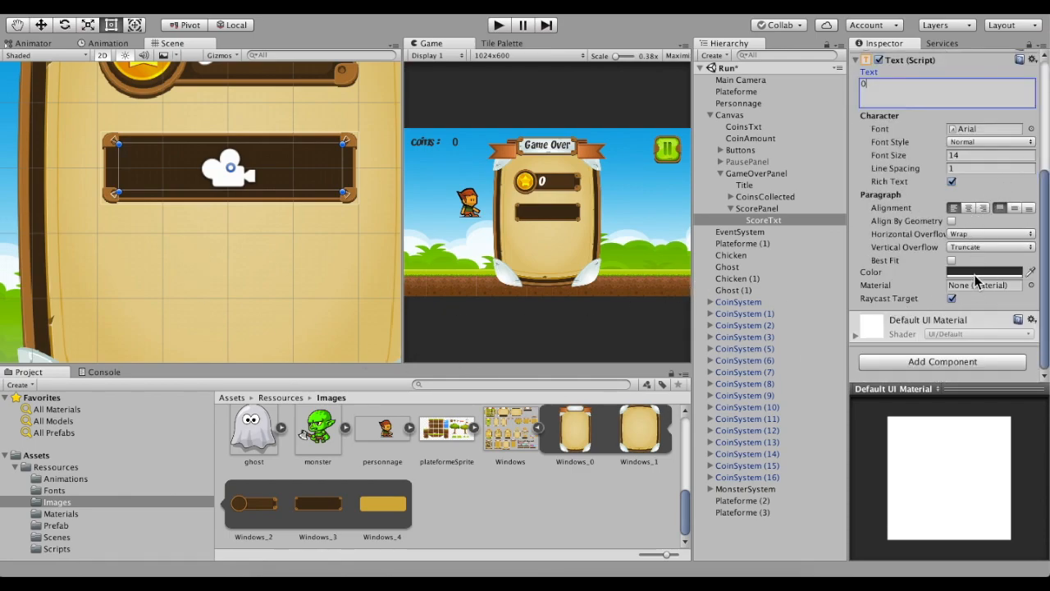
{"action": "left_click", "coordinate": [976, 271]}
{"action": "left_click_drag", "start_coordinate": [778, 151], "coordinate": [774, 113]}
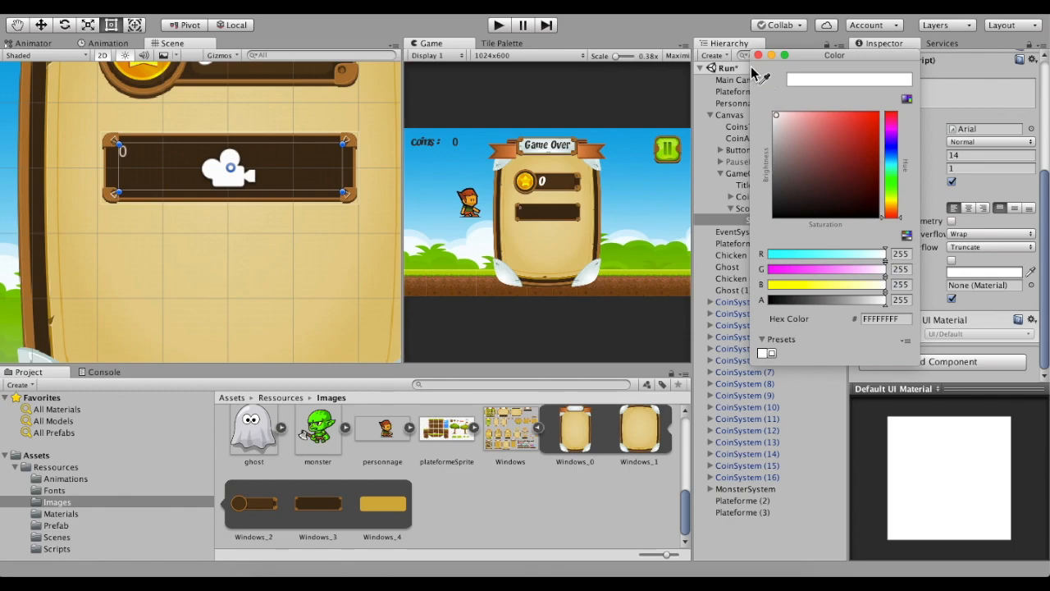
{"action": "left_click", "coordinate": [758, 55]}
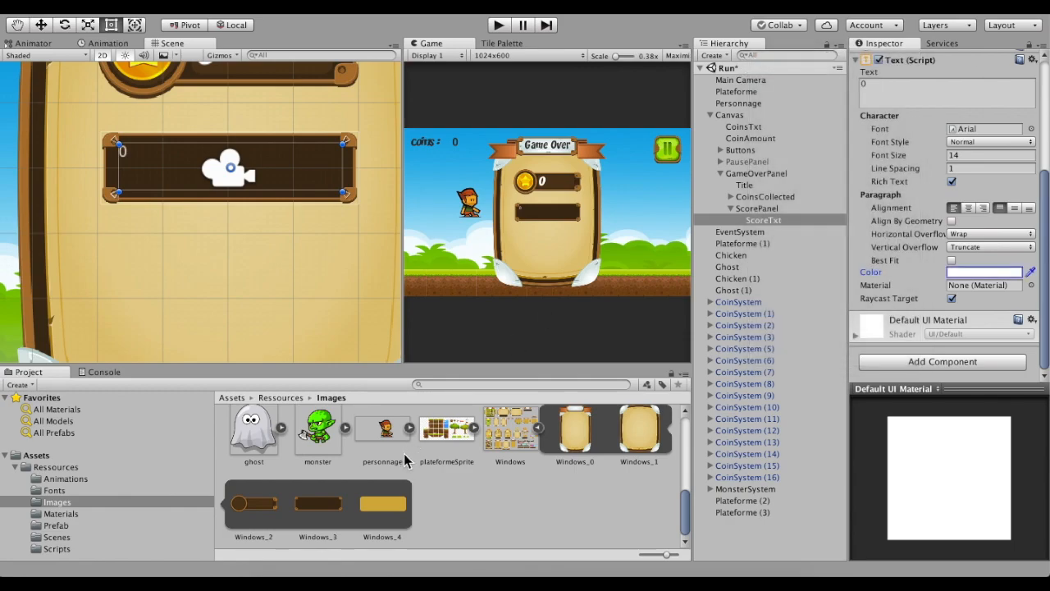
Format ScoreTxt with the YIKES!__ font, Best Fit with a maximum size of 100, and vertical middle alignment
{"action": "left_click", "coordinate": [54, 490]}
{"action": "left_click_drag", "start_coordinate": [253, 440], "coordinate": [984, 129]}
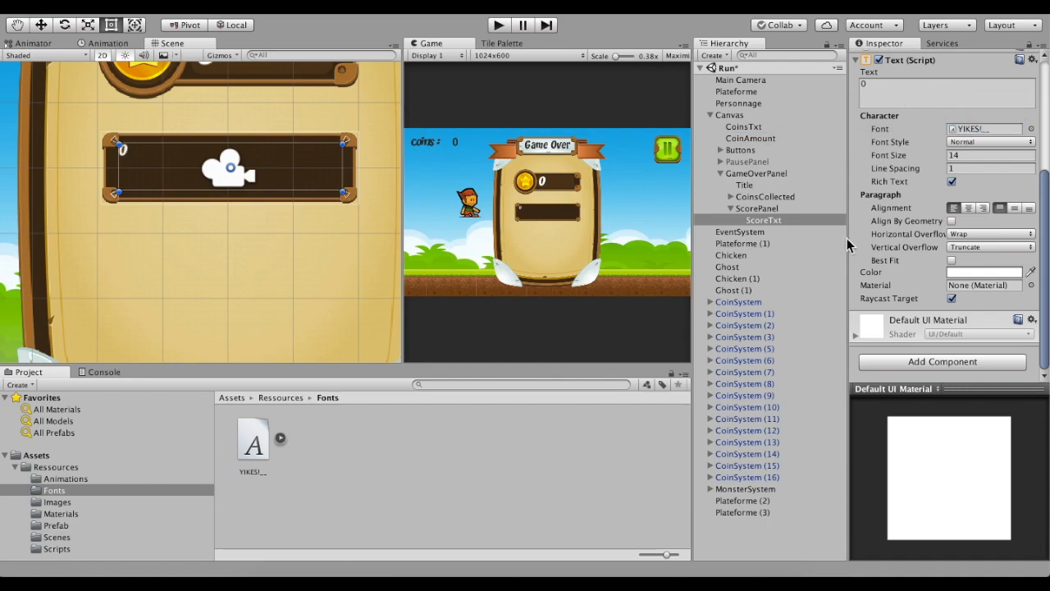
{"action": "left_click", "coordinate": [951, 260]}
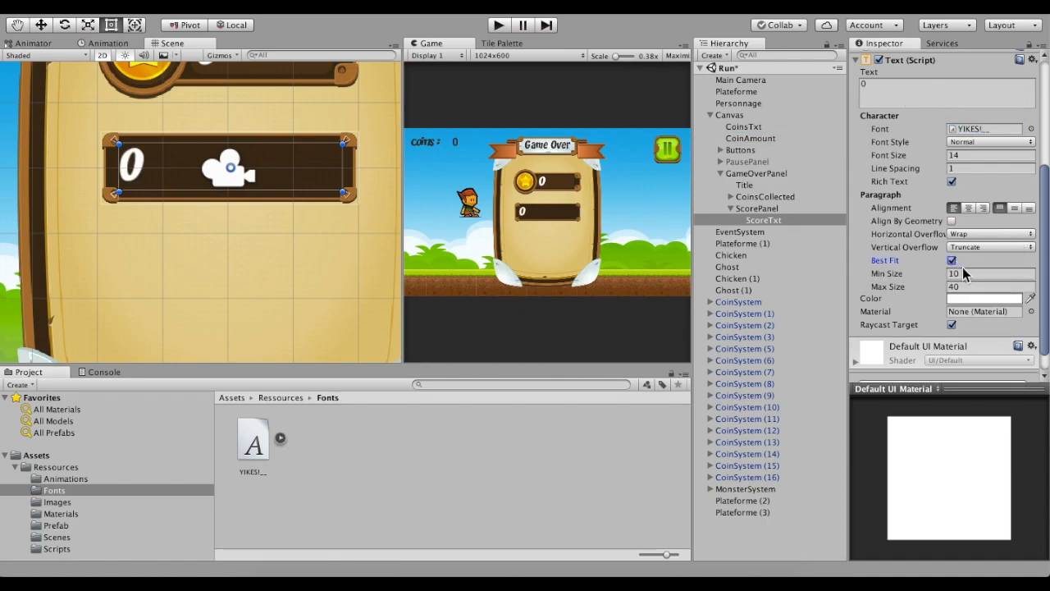
{"action": "scroll", "coordinate": [976, 267], "scroll_direction": "down", "scroll_amount": 1}
{"action": "left_click", "coordinate": [916, 269]}
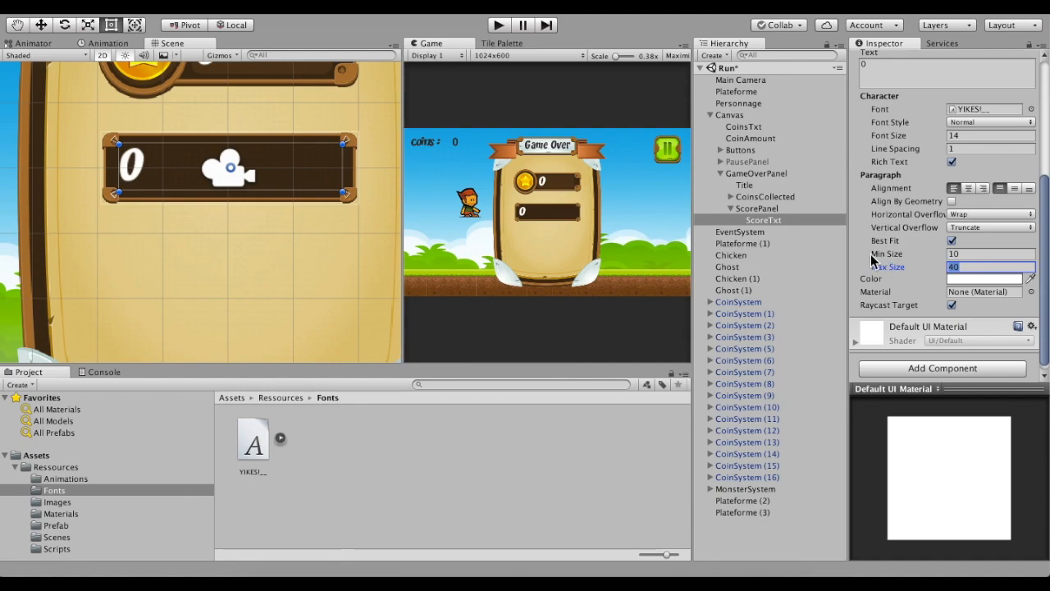
{"action": "type", "text": "100"}
{"action": "left_click", "coordinate": [1014, 192]}
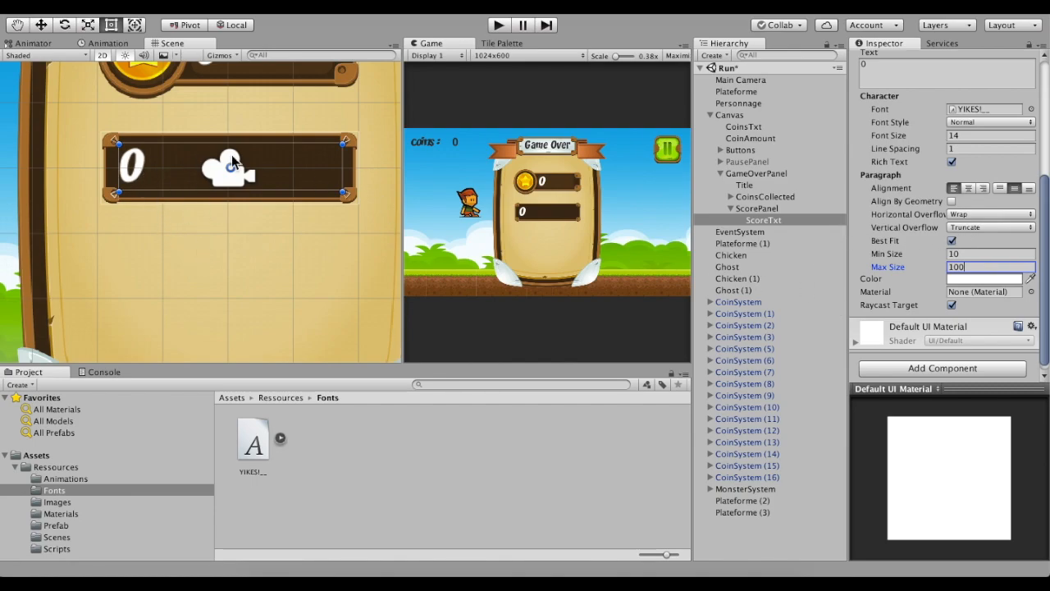
Copy ButtonsPanel from PausePanel and paste it directly after GameOverPanel in the Canvas hierarchy
{"action": "scroll", "coordinate": [190, 248], "scroll_direction": "down", "scroll_amount": 3}
{"action": "middle_click_drag", "start_coordinate": [189, 258], "coordinate": [219, 256]}
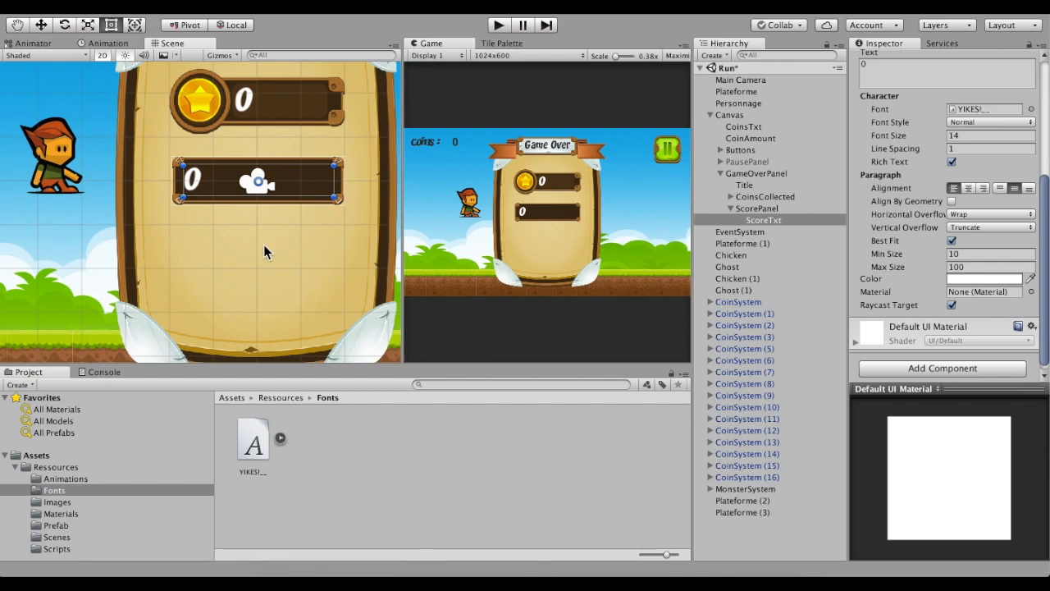
{"action": "scroll", "coordinate": [258, 248], "scroll_direction": "up", "scroll_amount": 3}
{"action": "middle_click_drag", "start_coordinate": [246, 234], "coordinate": [215, 148]}
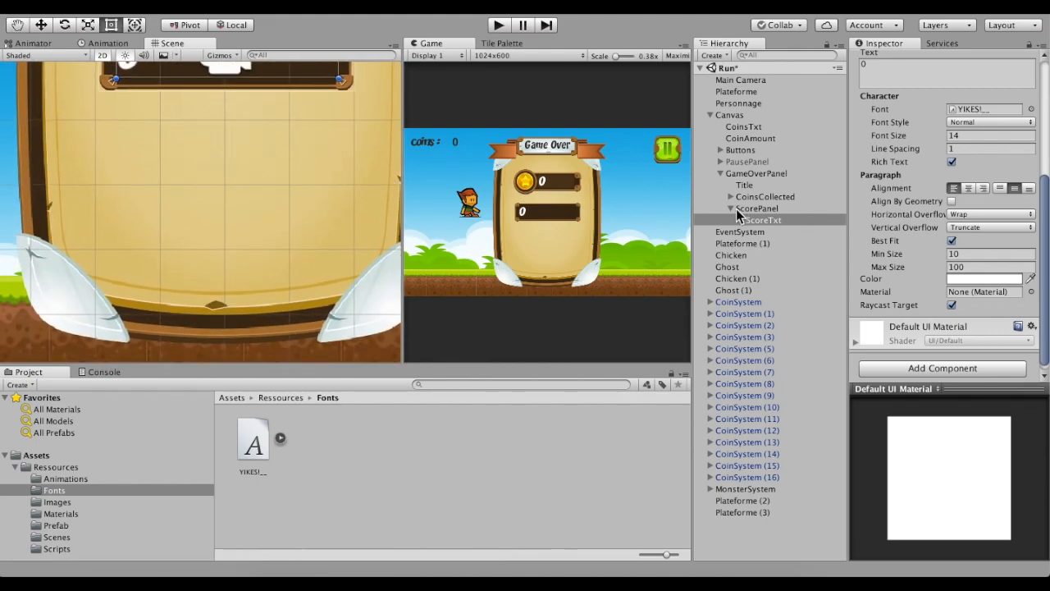
{"action": "left_click", "coordinate": [736, 208]}
{"action": "left_click", "coordinate": [742, 138]}
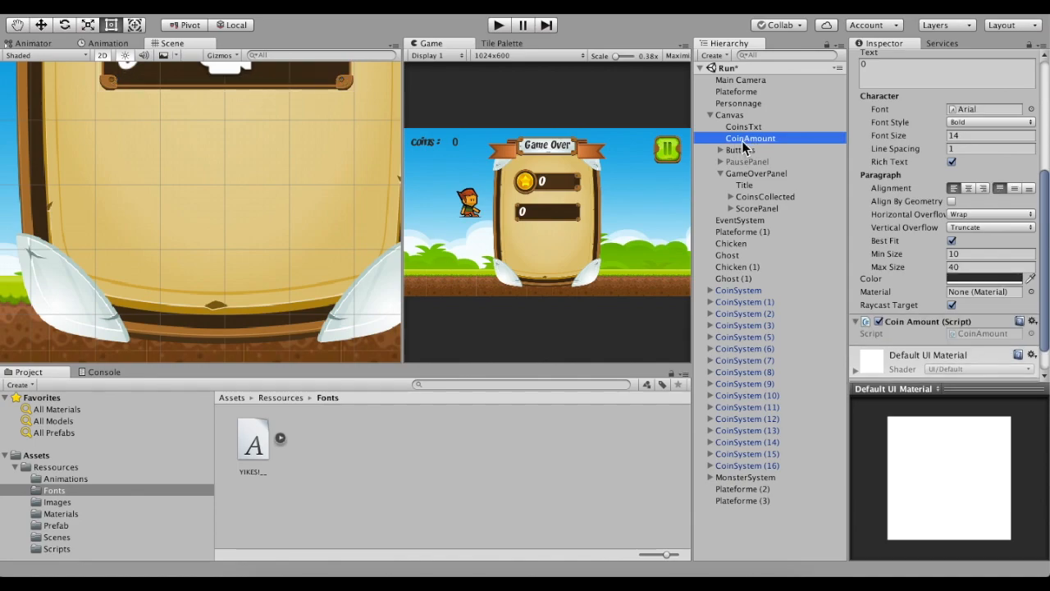
{"action": "left_click", "coordinate": [721, 161]}
{"action": "left_click", "coordinate": [730, 197]}
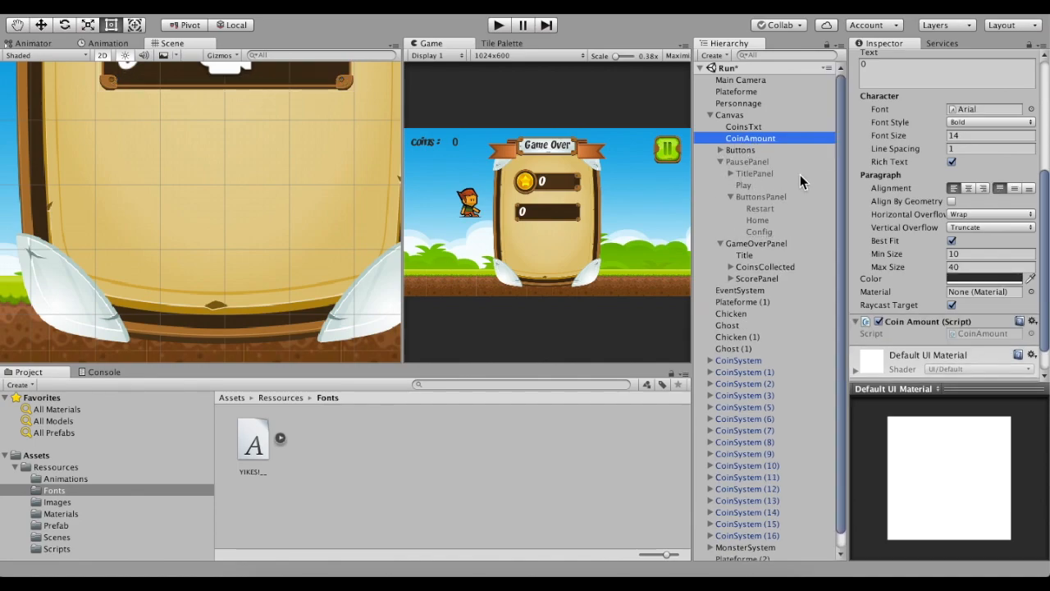
{"action": "left_click", "coordinate": [752, 197]}
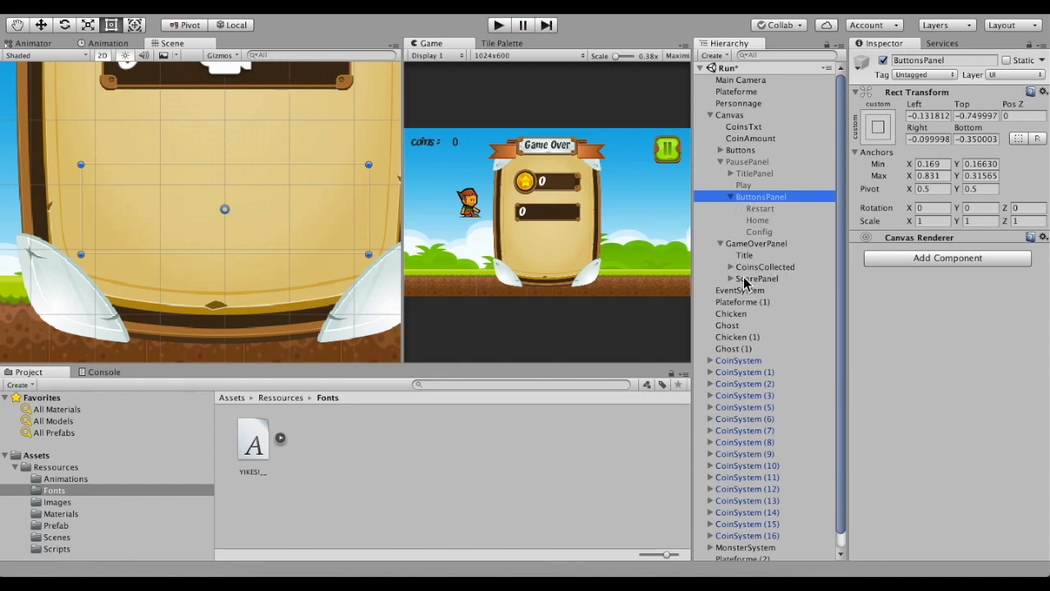
{"action": "left_click", "coordinate": [748, 246]}
{"action": "key", "text": "super+v"}
Move the pasted ButtonsPanel slightly up and centre it horizontally below the score bar
{"action": "scroll", "coordinate": [265, 222], "scroll_direction": "down", "scroll_amount": 3}
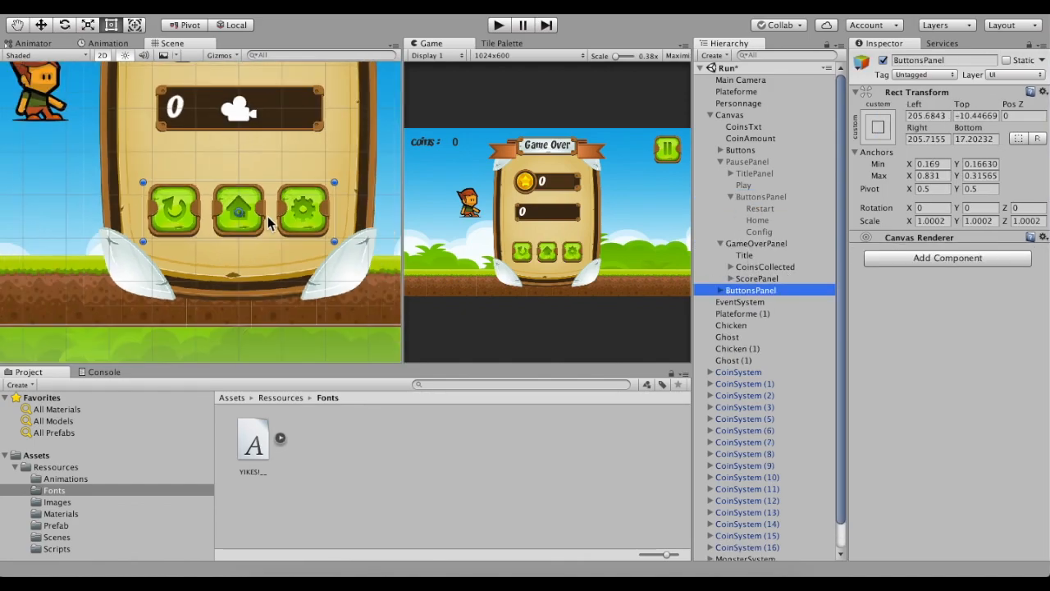
{"action": "left_click_drag", "start_coordinate": [278, 228], "coordinate": [278, 213]}
{"action": "left_click_drag", "start_coordinate": [274, 213], "coordinate": [279, 210]}
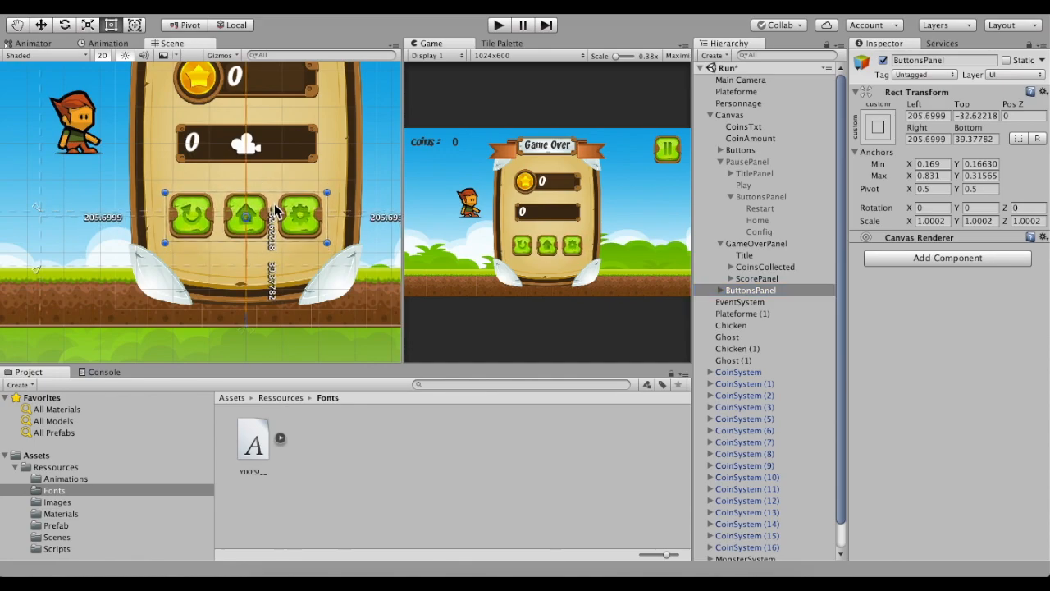
Rename the Config button in the pasted ButtonsPanel as Shop
{"action": "scroll", "coordinate": [279, 210], "scroll_direction": "up", "scroll_amount": 8}
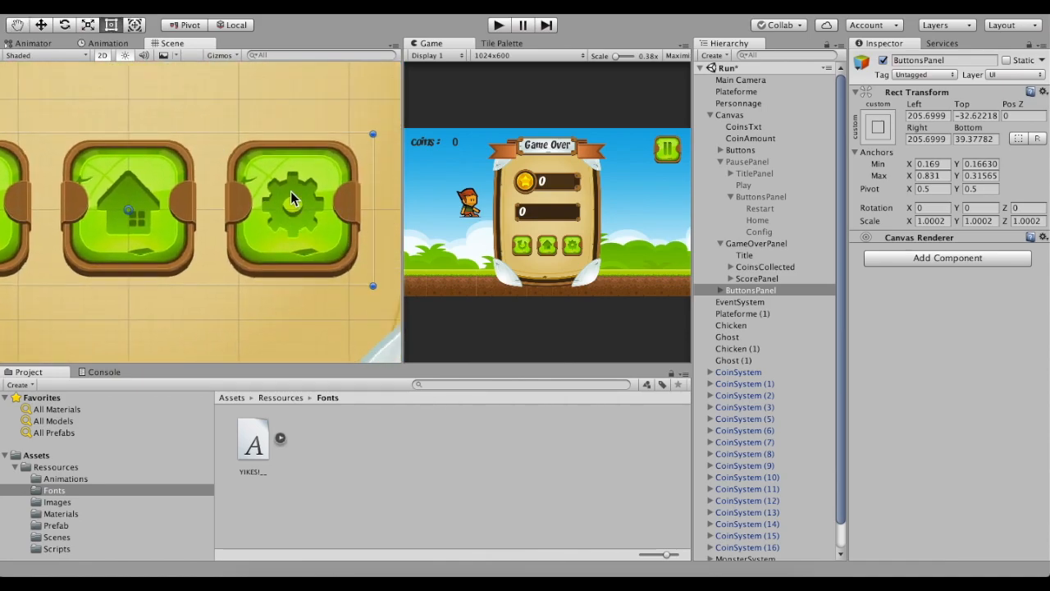
{"action": "left_click", "coordinate": [720, 291]}
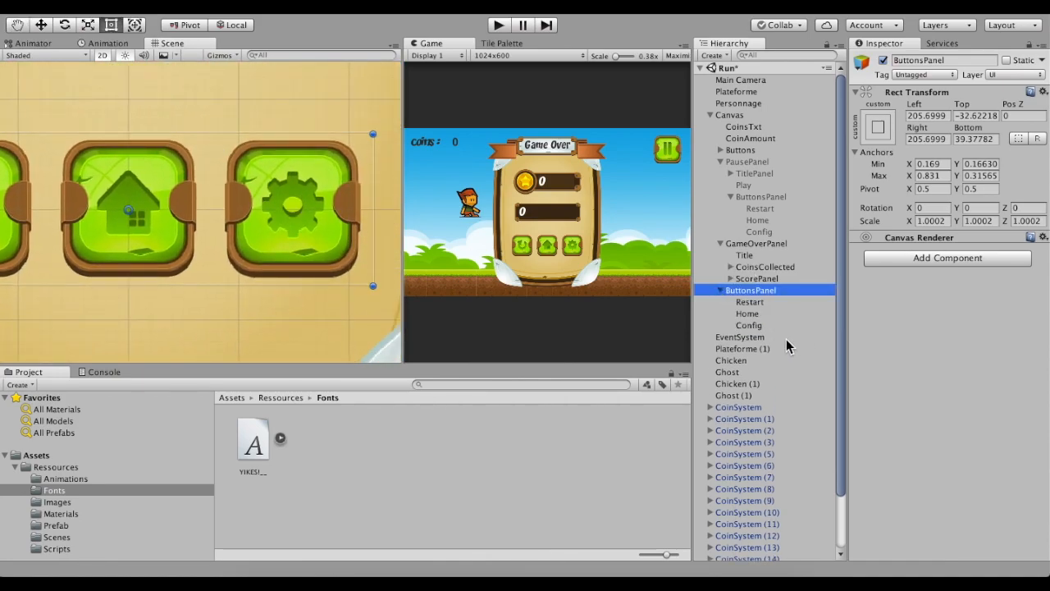
{"action": "left_click", "coordinate": [760, 326]}
{"action": "left_click", "coordinate": [943, 60]}
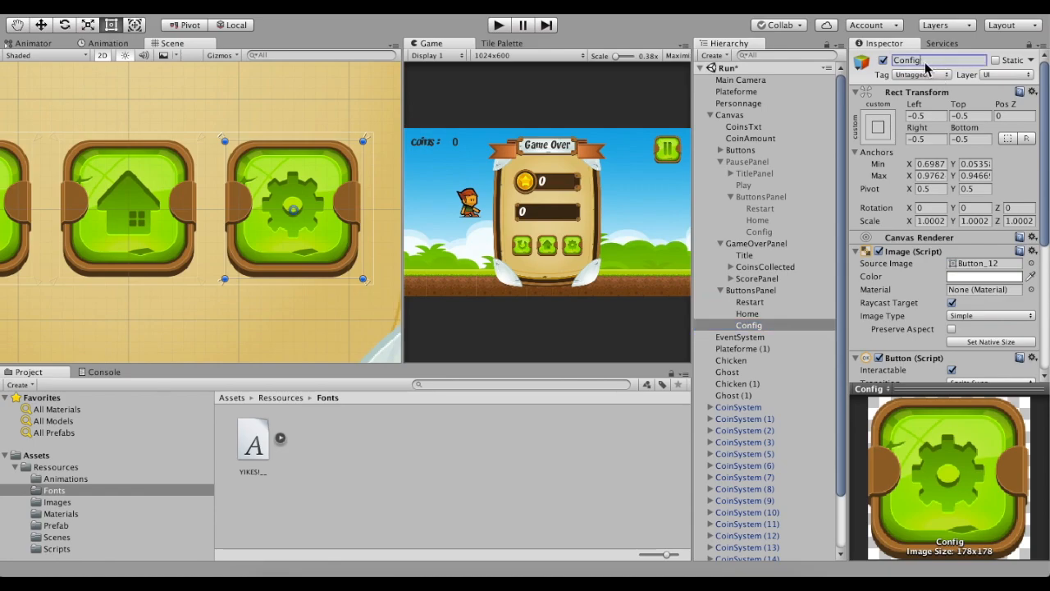
{"action": "type", "text": "Shop"}
{"action": "key", "text": "Return"}
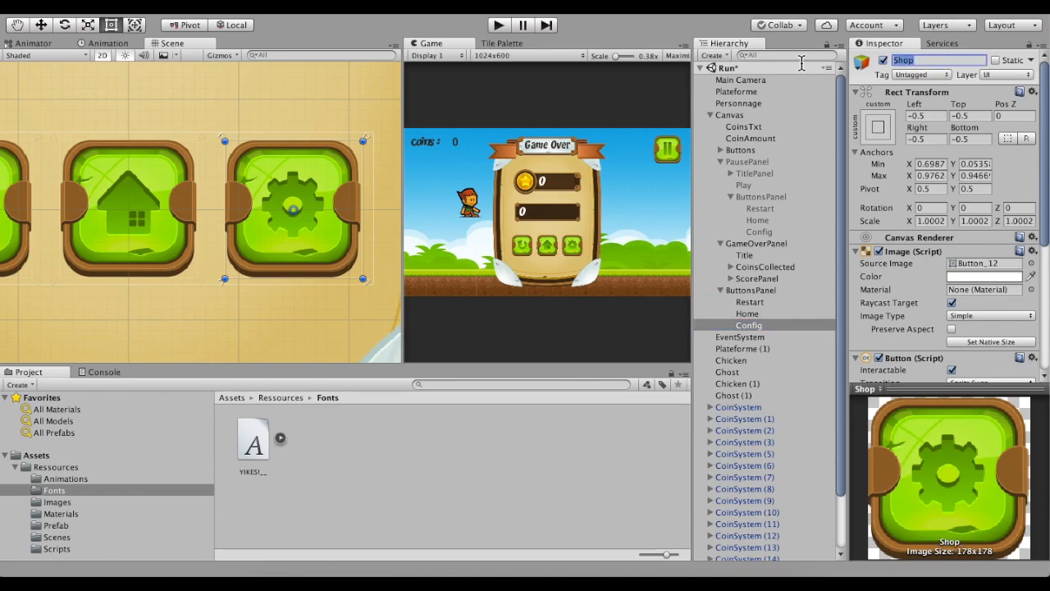
Assign the Button_6 cart sprite from the Images folder as the Shop button's source image
{"action": "scroll", "coordinate": [1001, 332], "scroll_direction": "down", "scroll_amount": 5}
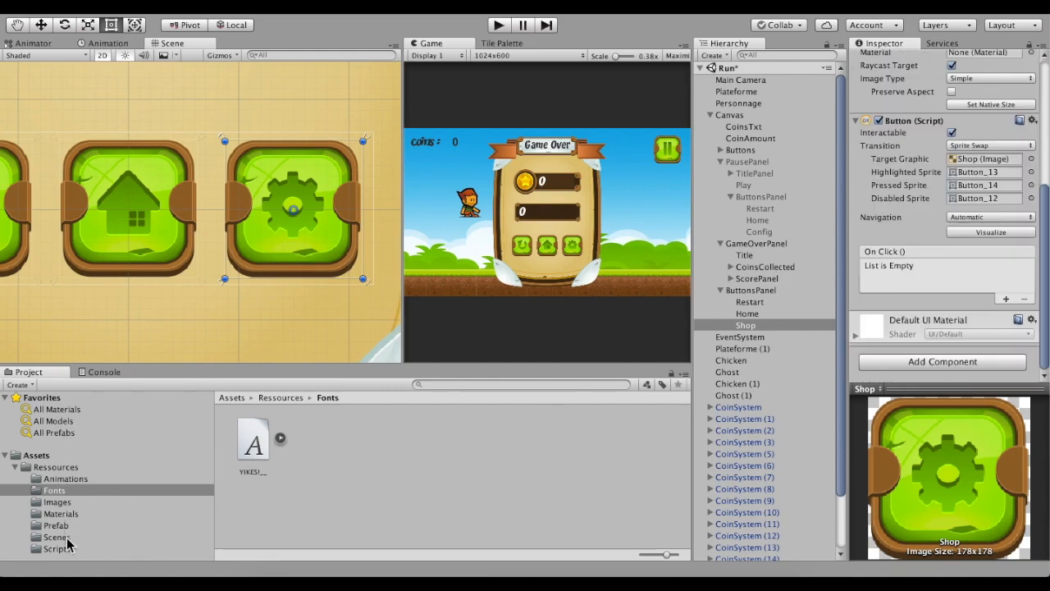
{"action": "left_click", "coordinate": [74, 503]}
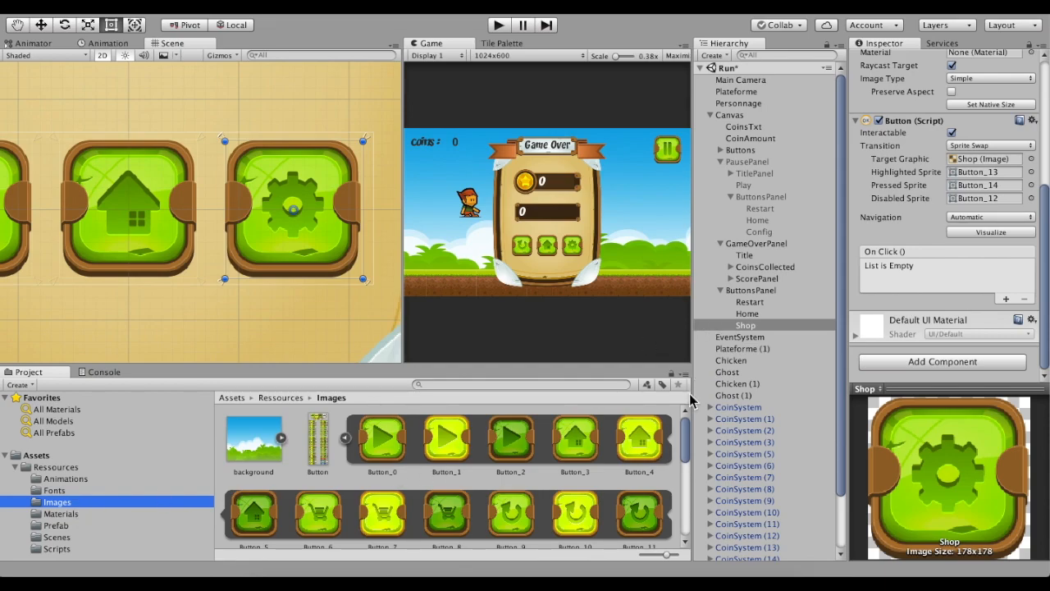
{"action": "scroll", "coordinate": [324, 518], "scroll_direction": "down", "scroll_amount": 1}
{"action": "left_click_drag", "start_coordinate": [325, 512], "coordinate": [619, 480]}
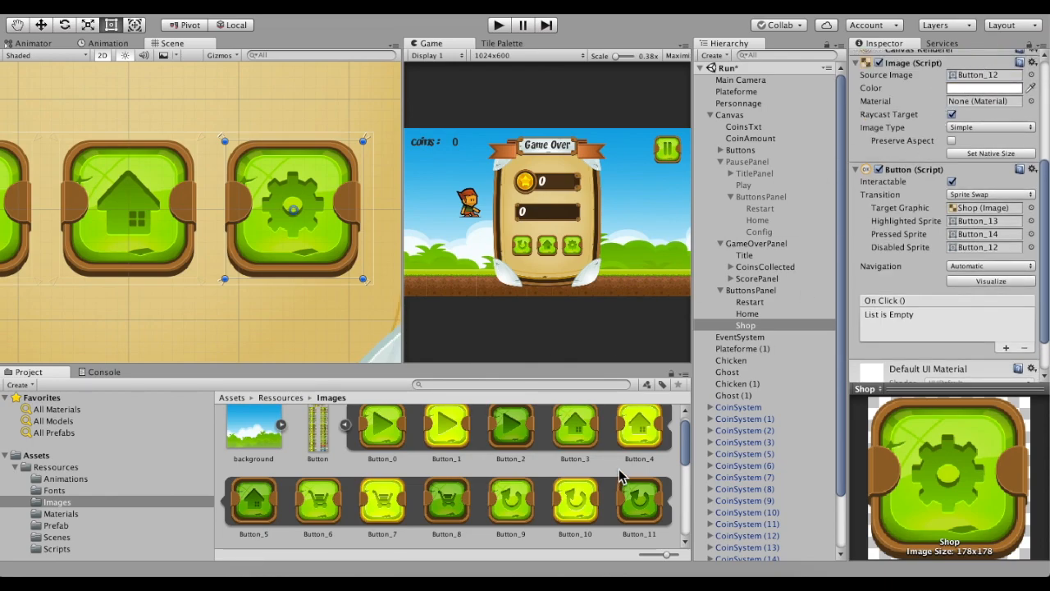
{"action": "scroll", "coordinate": [890, 276], "scroll_direction": "up", "scroll_amount": 7}
{"action": "scroll", "coordinate": [960, 261], "scroll_direction": "down", "scroll_amount": 3}
{"action": "left_click_drag", "start_coordinate": [302, 515], "coordinate": [985, 173]}
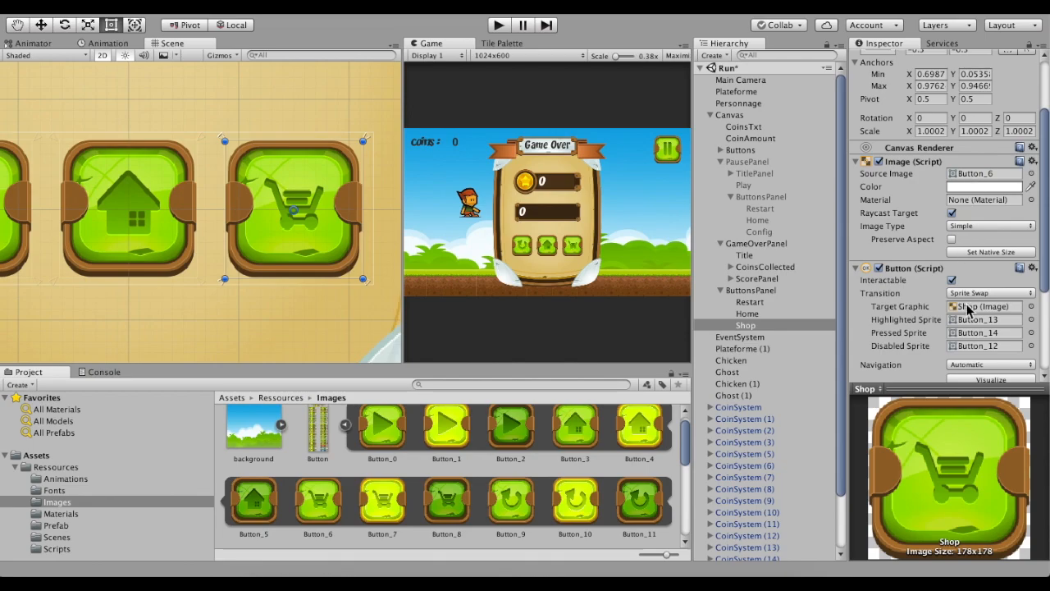
Set the Shop button's highlighted sprite to Button_7, pressed sprite to Button_8 and disabled sprite to Button_6
{"action": "scroll", "coordinate": [968, 307], "scroll_direction": "down", "scroll_amount": 3}
{"action": "left_click_drag", "start_coordinate": [374, 496], "coordinate": [984, 256]}
{"action": "left_click_drag", "start_coordinate": [450, 502], "coordinate": [984, 268]}
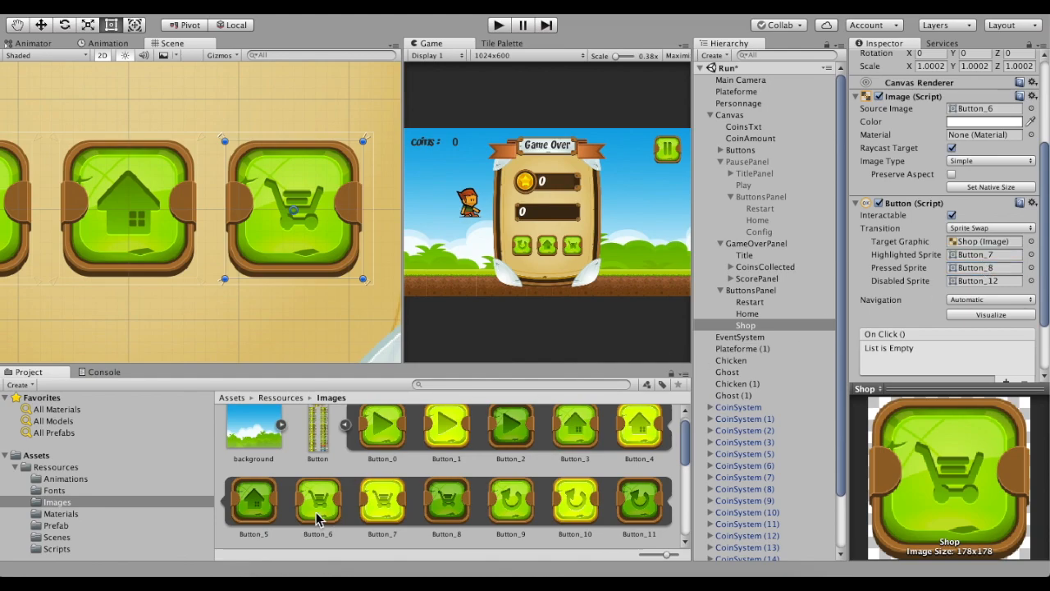
{"action": "left_click_drag", "start_coordinate": [317, 517], "coordinate": [984, 281]}
Make the pasted ButtonsPanel a child of GameOverPanel and clear the selection
{"action": "scroll", "coordinate": [99, 257], "scroll_direction": "down", "scroll_amount": 2}
{"action": "scroll", "coordinate": [99, 258], "scroll_direction": "down", "scroll_amount": 2}
{"action": "middle_click_drag", "start_coordinate": [137, 315], "coordinate": [323, 290]}
{"action": "scroll", "coordinate": [248, 283], "scroll_direction": "down", "scroll_amount": 5}
{"action": "middle_click_drag", "start_coordinate": [251, 288], "coordinate": [149, 332]}
{"action": "scroll", "coordinate": [158, 283], "scroll_direction": "down", "scroll_amount": 5}
{"action": "middle_click_drag", "start_coordinate": [158, 283], "coordinate": [192, 248]}
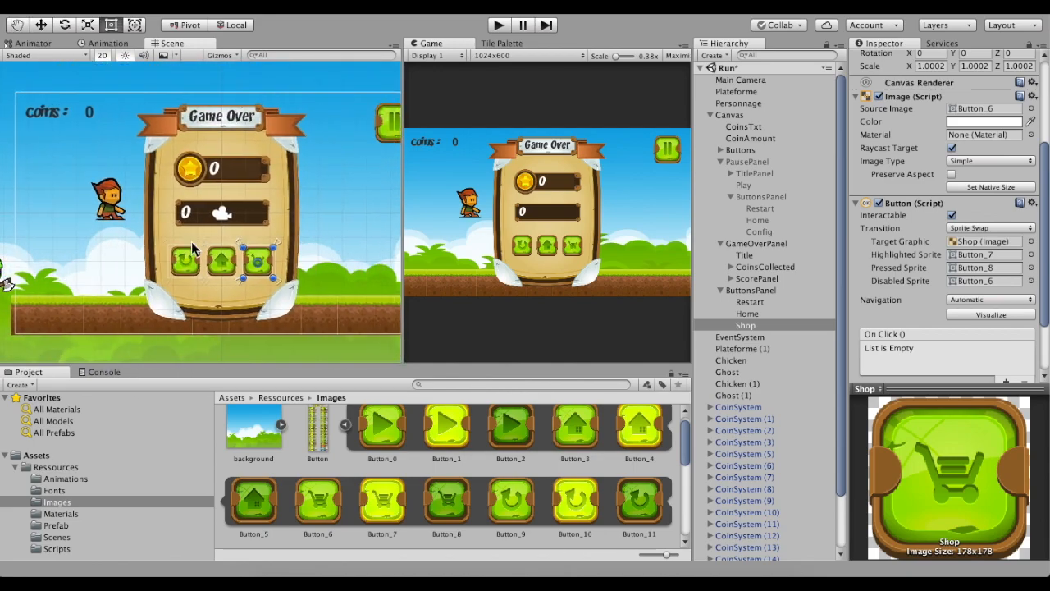
{"action": "left_click_drag", "start_coordinate": [742, 294], "coordinate": [749, 246]}
{"action": "scroll", "coordinate": [227, 299], "scroll_direction": "up", "scroll_amount": 5}
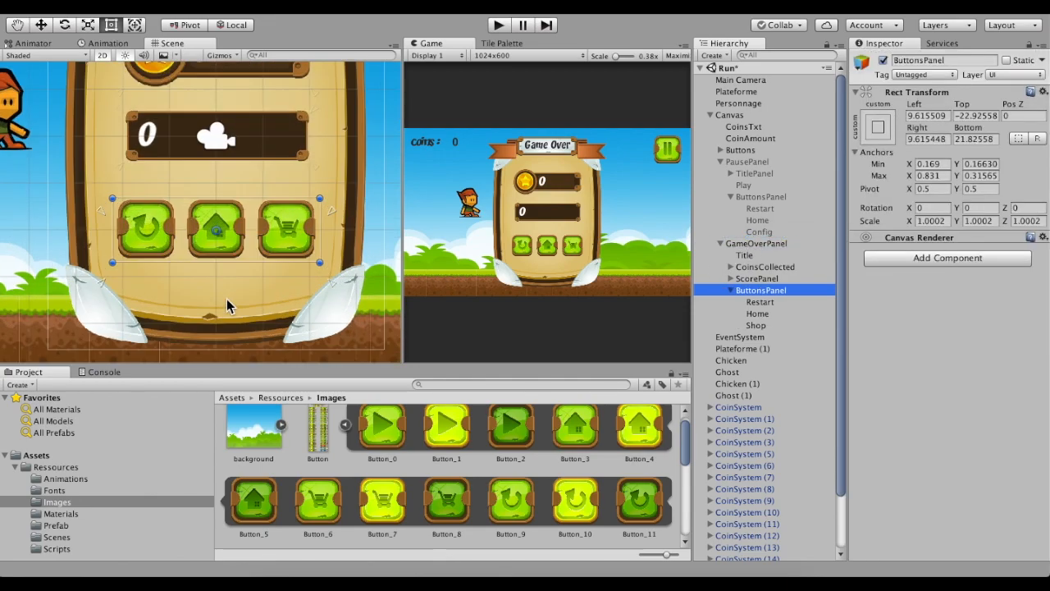
{"action": "left_click", "coordinate": [335, 212]}
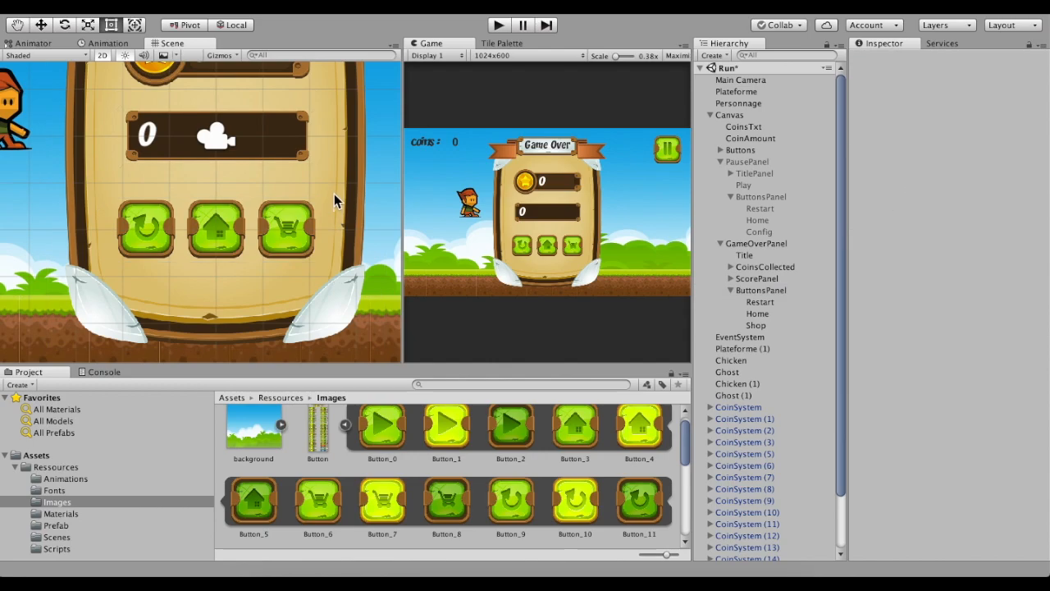
Fit the anchors of GameOverPanel's ButtonsPanel to the corners of its own rectangle
{"action": "left_click", "coordinate": [315, 226]}
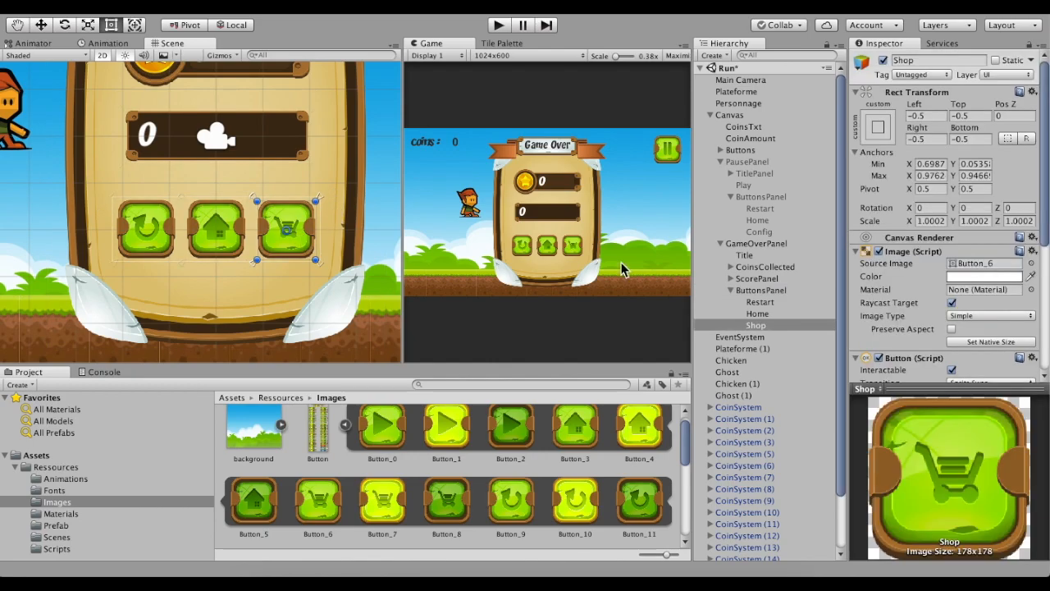
{"action": "left_click", "coordinate": [750, 290]}
{"action": "left_click_drag", "start_coordinate": [331, 215], "coordinate": [325, 194]}
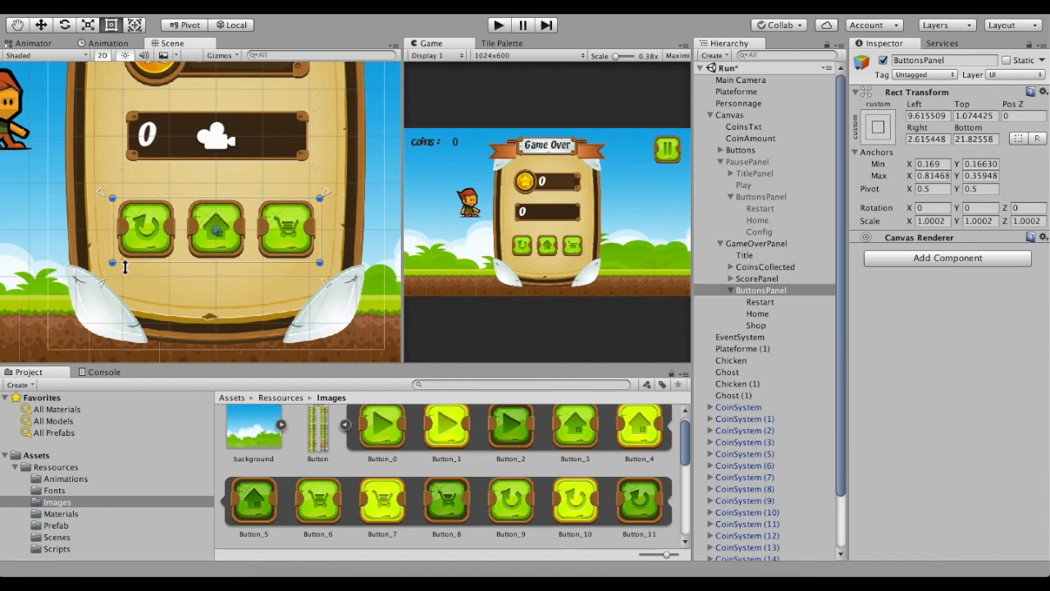
{"action": "left_click_drag", "start_coordinate": [101, 287], "coordinate": [109, 266]}
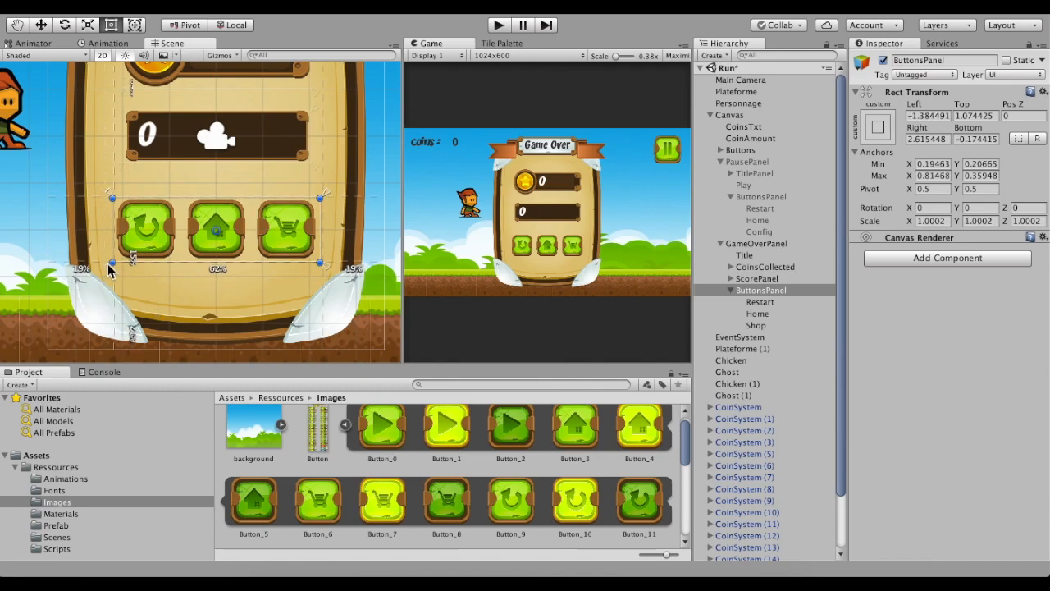
Collapse GameOverPanel in the hierarchy and deactivate it
{"action": "left_click", "coordinate": [759, 302]}
{"action": "left_click", "coordinate": [757, 313]}
{"action": "left_click", "coordinate": [761, 339]}
{"action": "scroll", "coordinate": [216, 190], "scroll_direction": "down", "scroll_amount": 6}
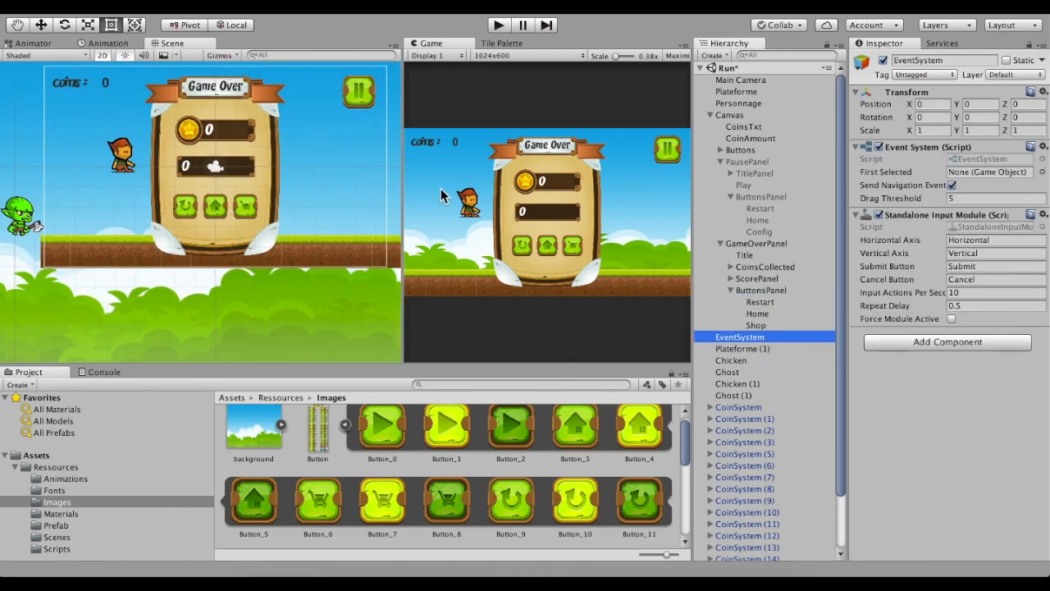
{"action": "left_click", "coordinate": [774, 246]}
{"action": "left_click", "coordinate": [720, 243]}
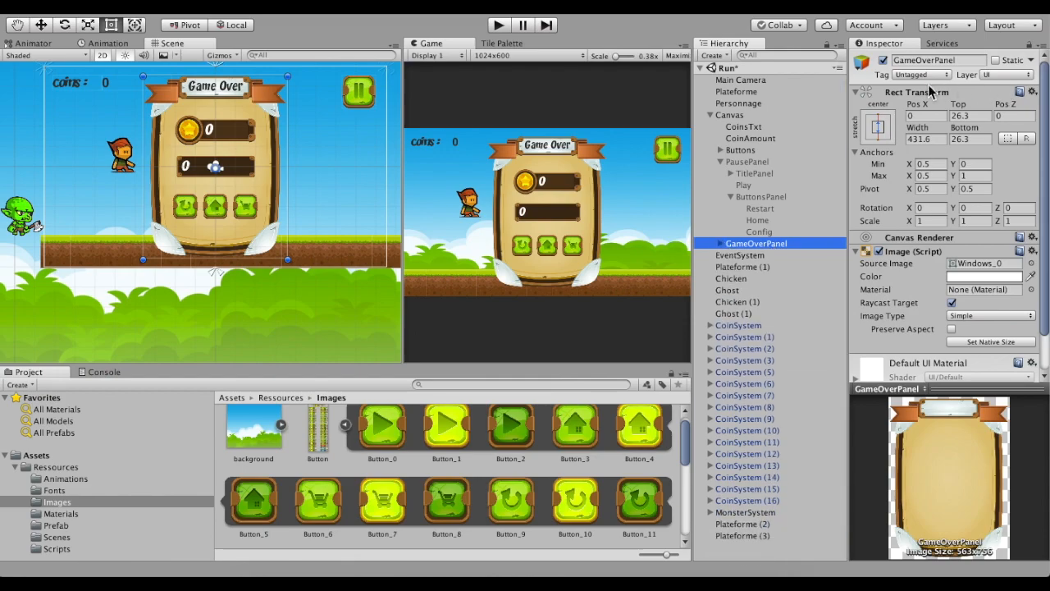
{"action": "left_click", "coordinate": [883, 62]}
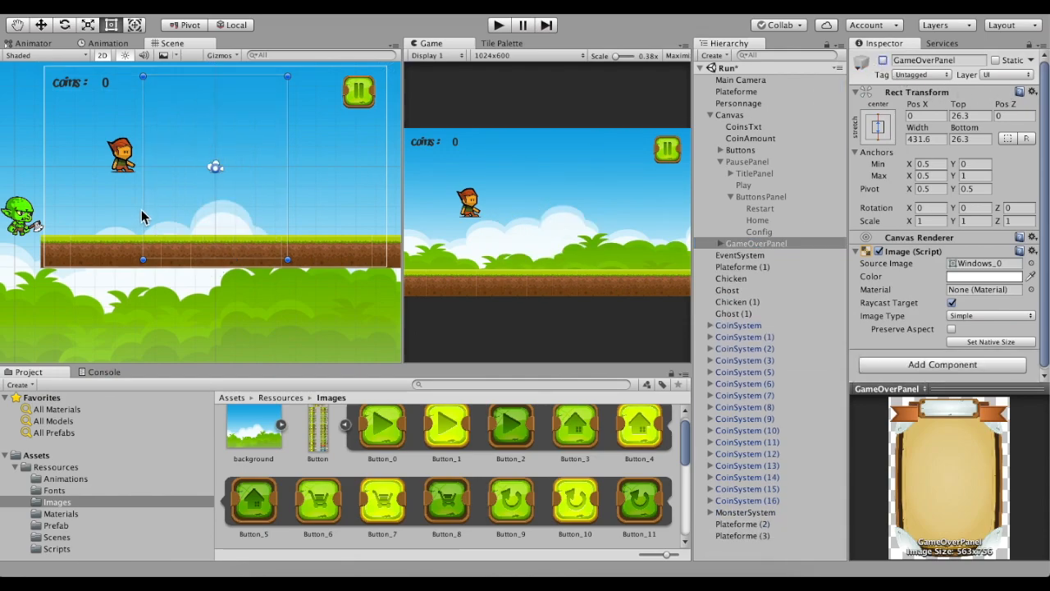
Examine the level's platforms, the gaps between them and the monster behind the character in the scene
{"action": "scroll", "coordinate": [141, 217], "scroll_direction": "down", "scroll_amount": 6}
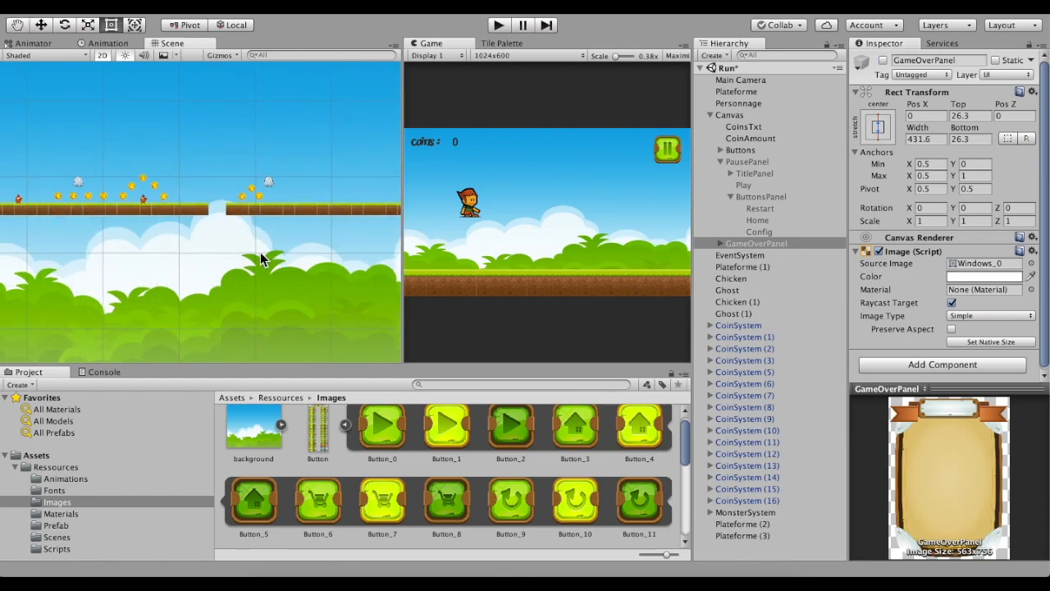
{"action": "scroll", "coordinate": [195, 231], "scroll_direction": "up", "scroll_amount": 4}
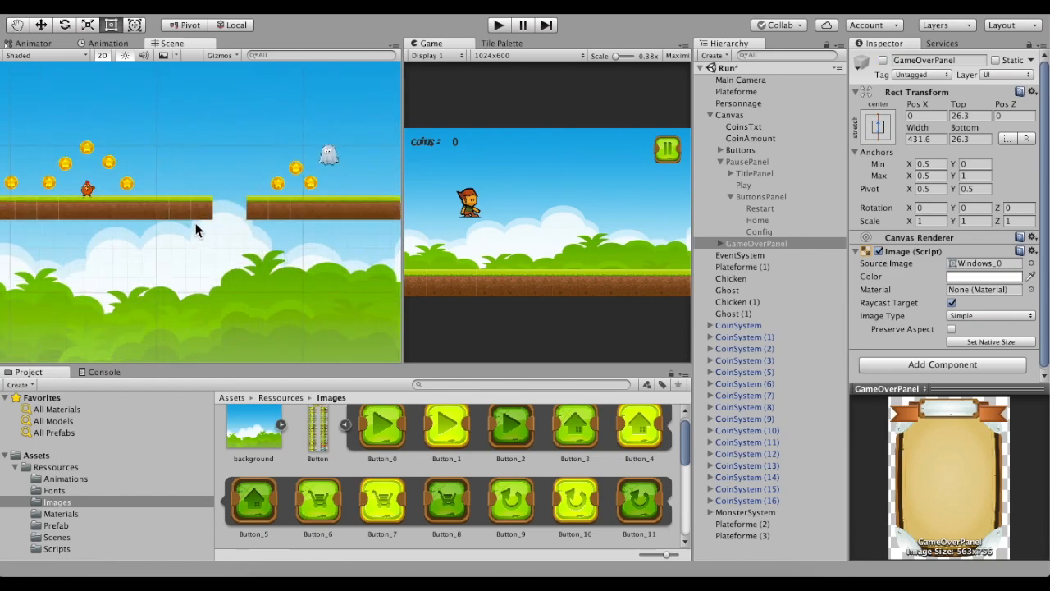
{"action": "scroll", "coordinate": [172, 238], "scroll_direction": "down", "scroll_amount": 4}
{"action": "scroll", "coordinate": [86, 205], "scroll_direction": "up", "scroll_amount": 5}
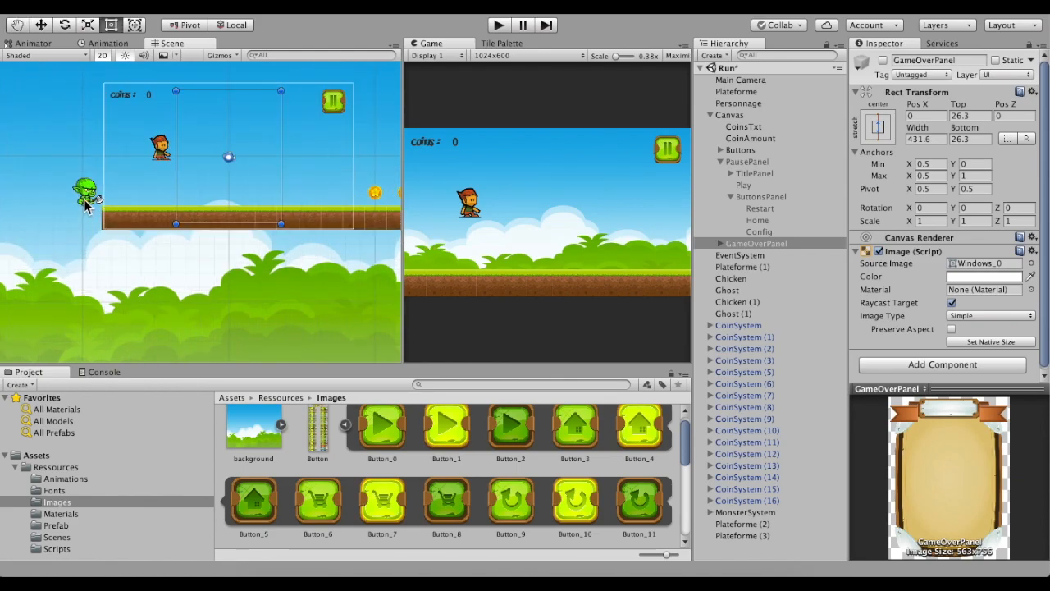
{"action": "scroll", "coordinate": [97, 238], "scroll_direction": "up", "scroll_amount": 3}
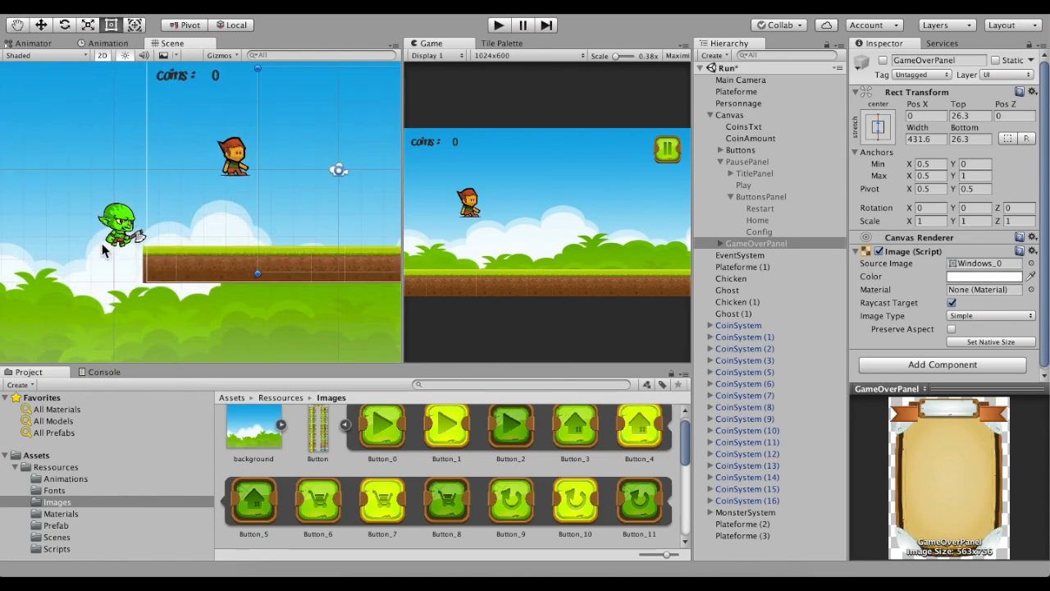
{"action": "scroll", "coordinate": [107, 248], "scroll_direction": "up", "scroll_amount": 2}
{"action": "middle_click_drag", "start_coordinate": [392, 230], "coordinate": [20, 196]}
{"action": "scroll", "coordinate": [303, 233], "scroll_direction": "down", "scroll_amount": 3}
{"action": "scroll", "coordinate": [306, 234], "scroll_direction": "down", "scroll_amount": 2}
{"action": "middle_click_drag", "start_coordinate": [301, 223], "coordinate": [56, 192]}
{"action": "scroll", "coordinate": [253, 208], "scroll_direction": "down", "scroll_amount": 4}
{"action": "middle_click_drag", "start_coordinate": [255, 208], "coordinate": [72, 159]}
Create an empty game object in the scene and name it KillZone
{"action": "left_click", "coordinate": [113, 25]}
{"action": "right_click", "coordinate": [742, 471]}
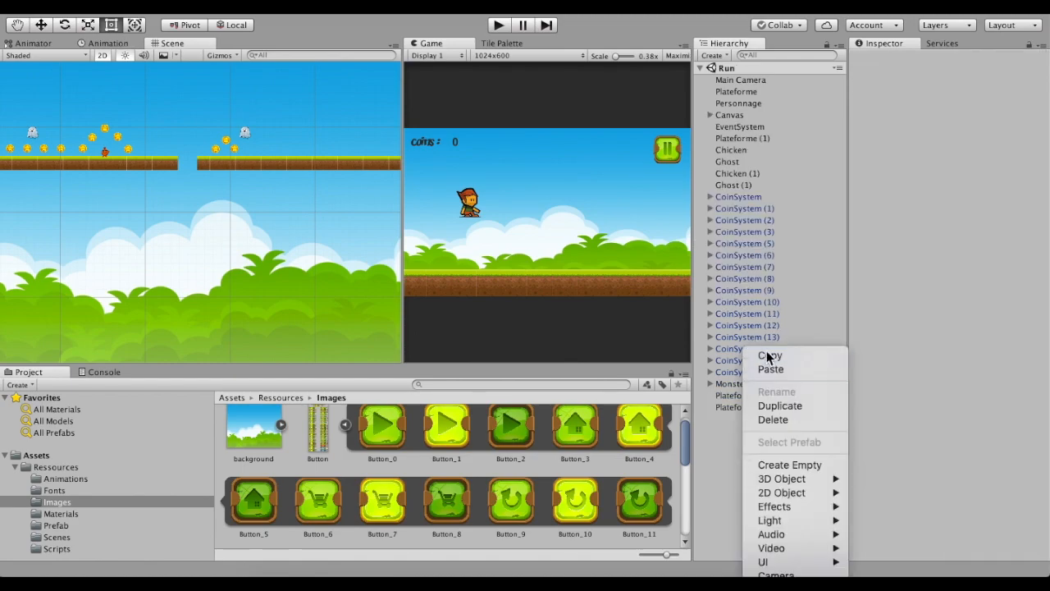
{"action": "left_click", "coordinate": [781, 465]}
{"action": "left_click", "coordinate": [947, 61]}
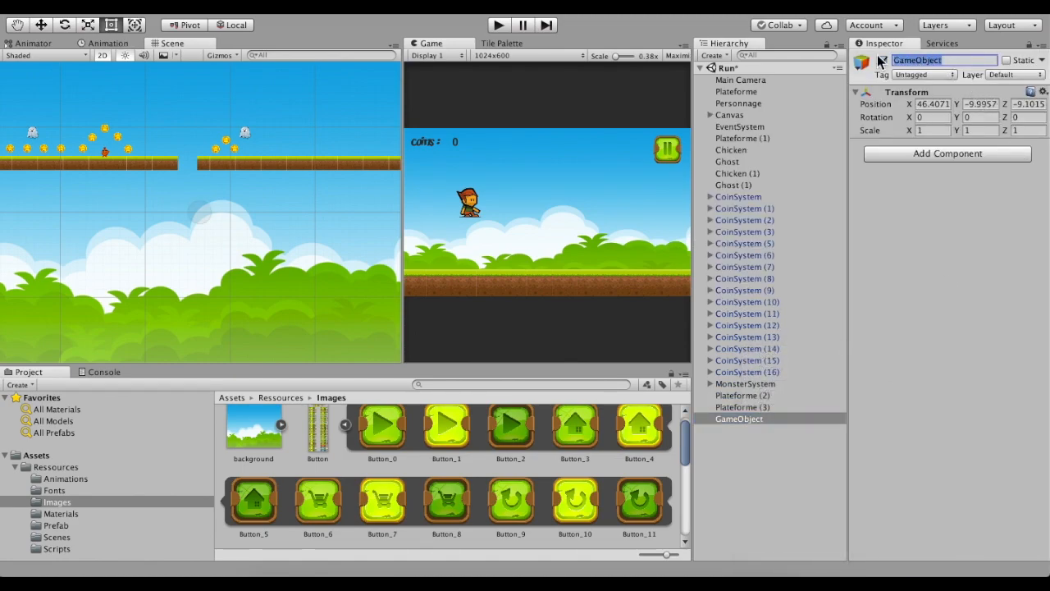
{"action": "type", "text": "Ga"}
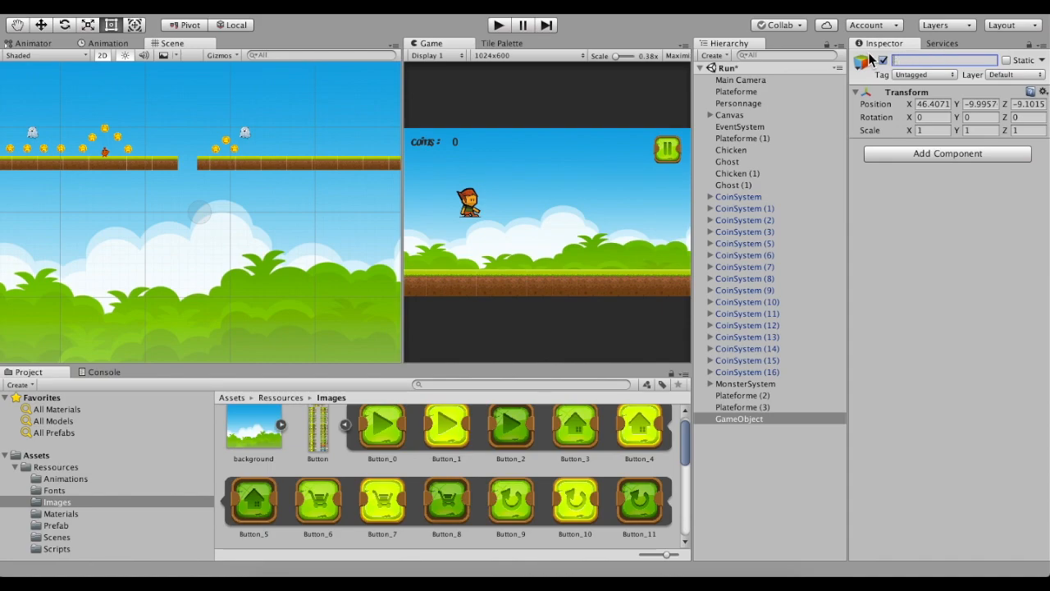
{"action": "type", "text": "l"}
{"action": "key", "text": "Return"}
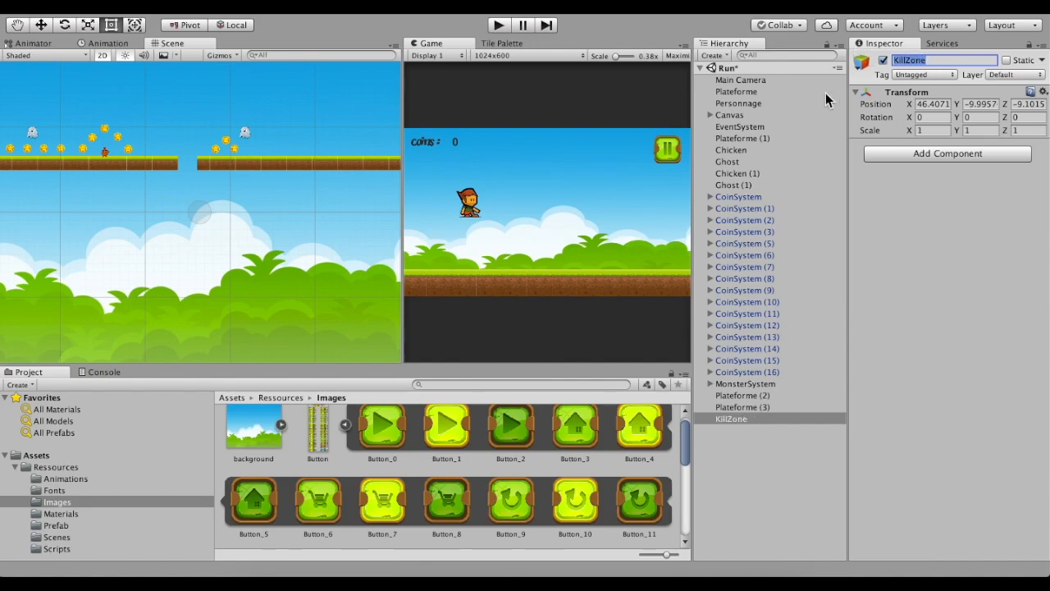
Add a Box Collider 2D component to the KillZone object
{"action": "left_click", "coordinate": [906, 155]}
{"action": "key", "text": "BackSpace"}
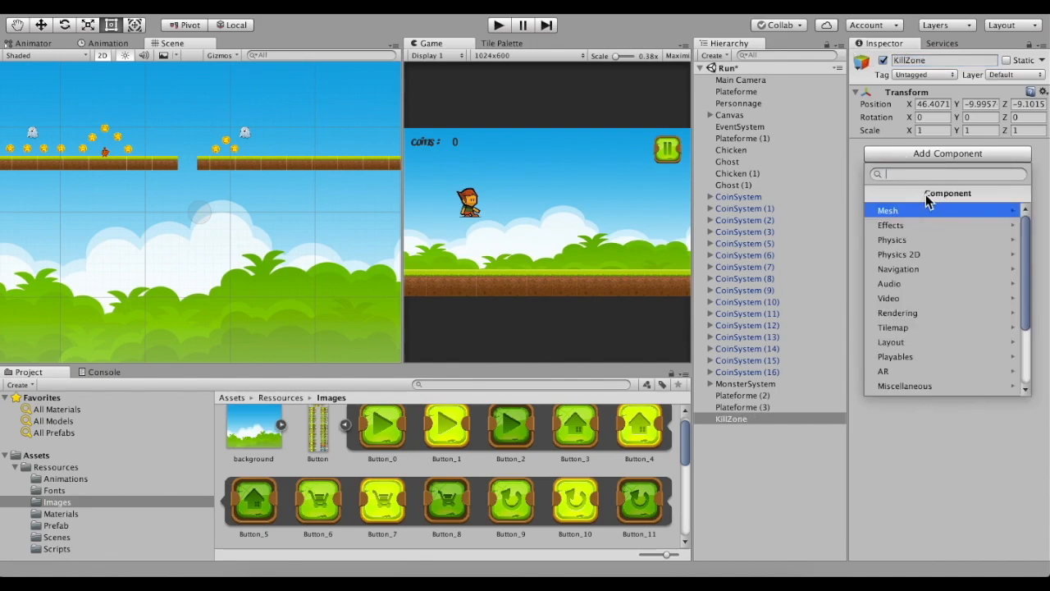
{"action": "left_click", "coordinate": [928, 255]}
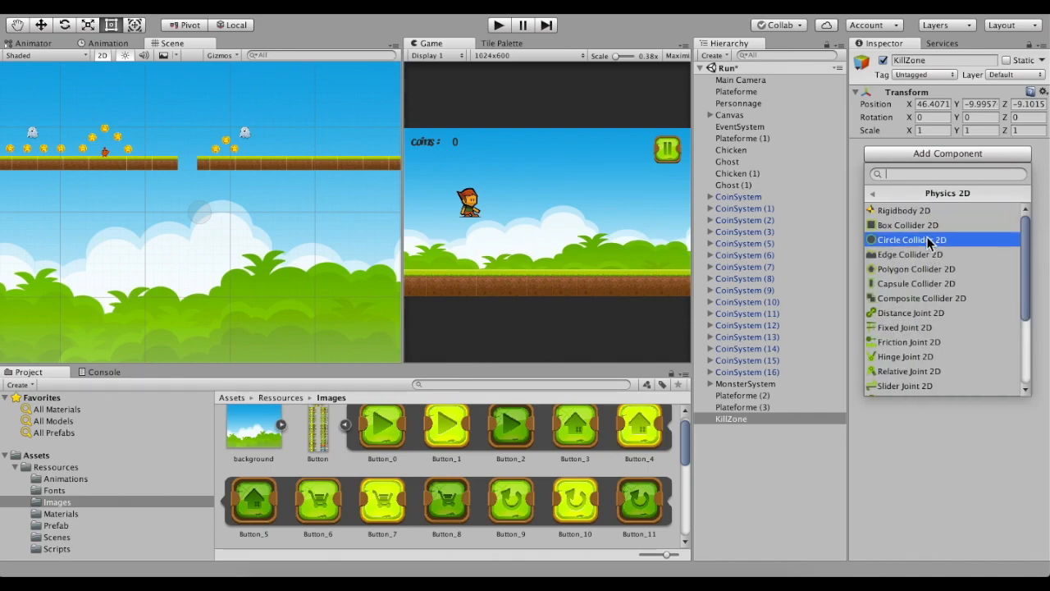
{"action": "left_click", "coordinate": [927, 226]}
Widen KillZone's box collider to about 4.78 units by extending its left edge
{"action": "scroll", "coordinate": [188, 210], "scroll_direction": "up", "scroll_amount": 3}
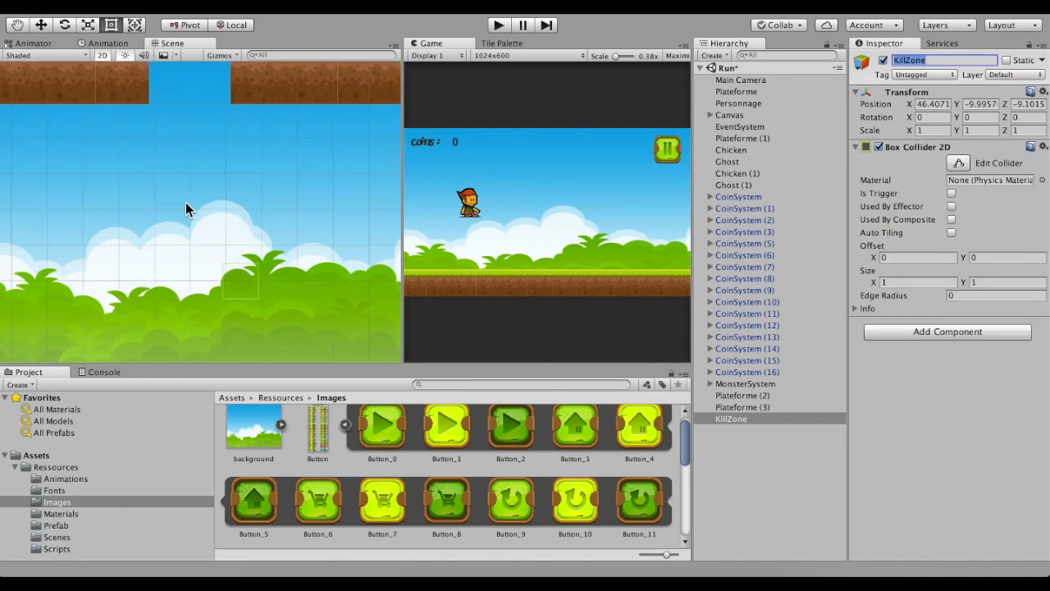
{"action": "left_click", "coordinate": [960, 162]}
{"action": "left_click_drag", "start_coordinate": [234, 304], "coordinate": [60, 302]}
Move KillZone just below the platform gap, at about X 46.75, Y -7.6, and make its collider a trigger
{"action": "key", "text": "w"}
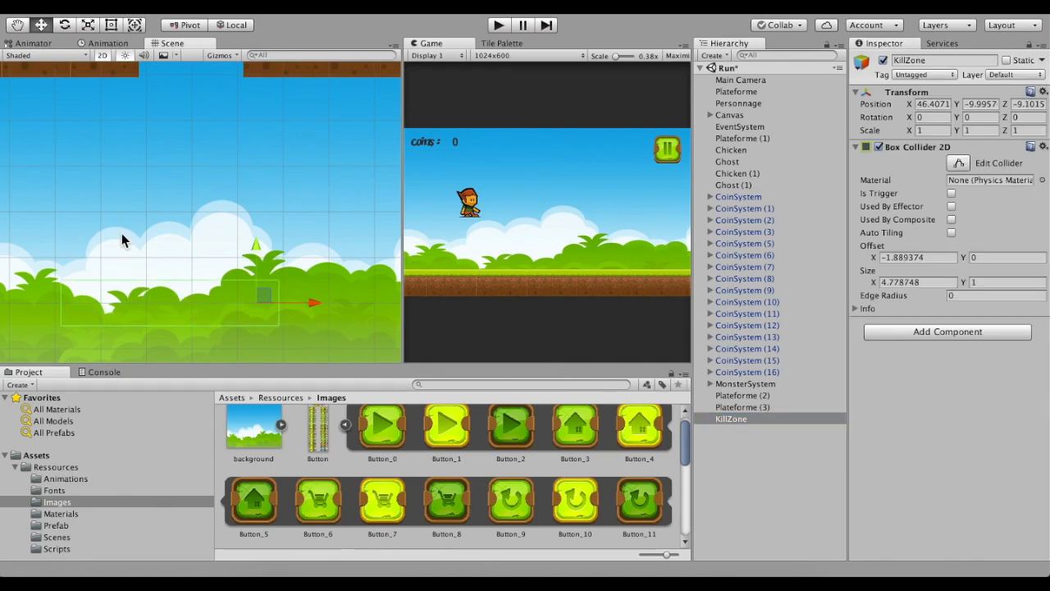
{"action": "left_click_drag", "start_coordinate": [269, 301], "coordinate": [291, 132]}
{"action": "scroll", "coordinate": [234, 188], "scroll_direction": "down", "scroll_amount": 5}
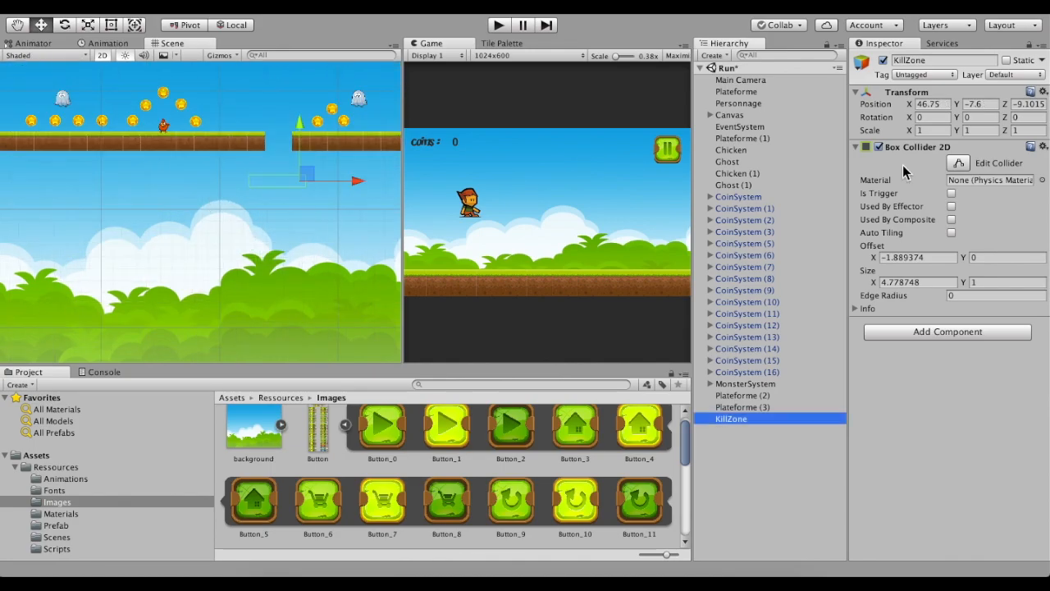
{"action": "left_click", "coordinate": [952, 193]}
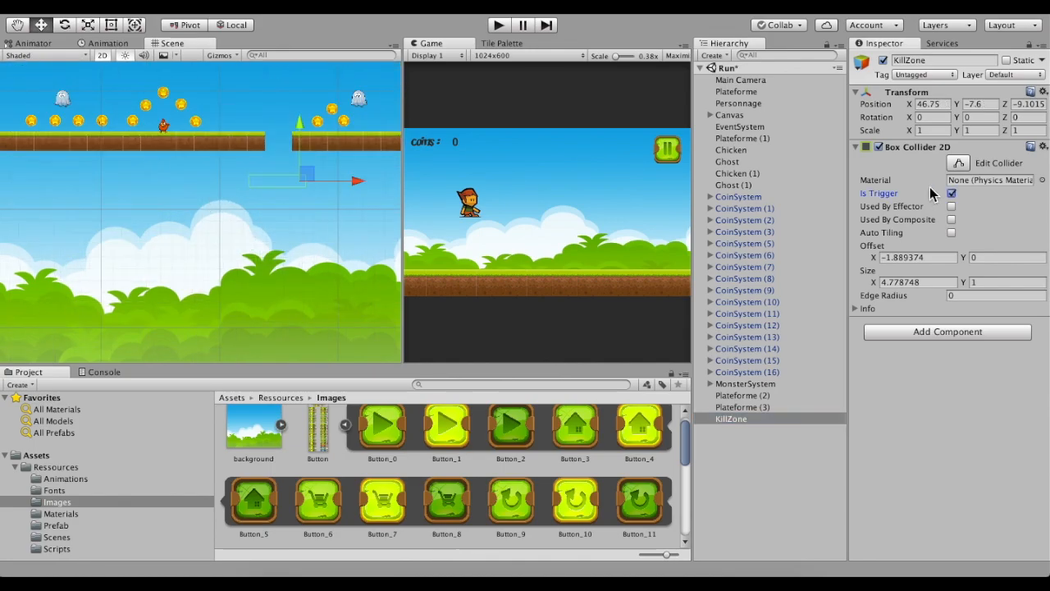
Add a new script component named KillZone to the KillZone object
{"action": "left_click", "coordinate": [970, 332]}
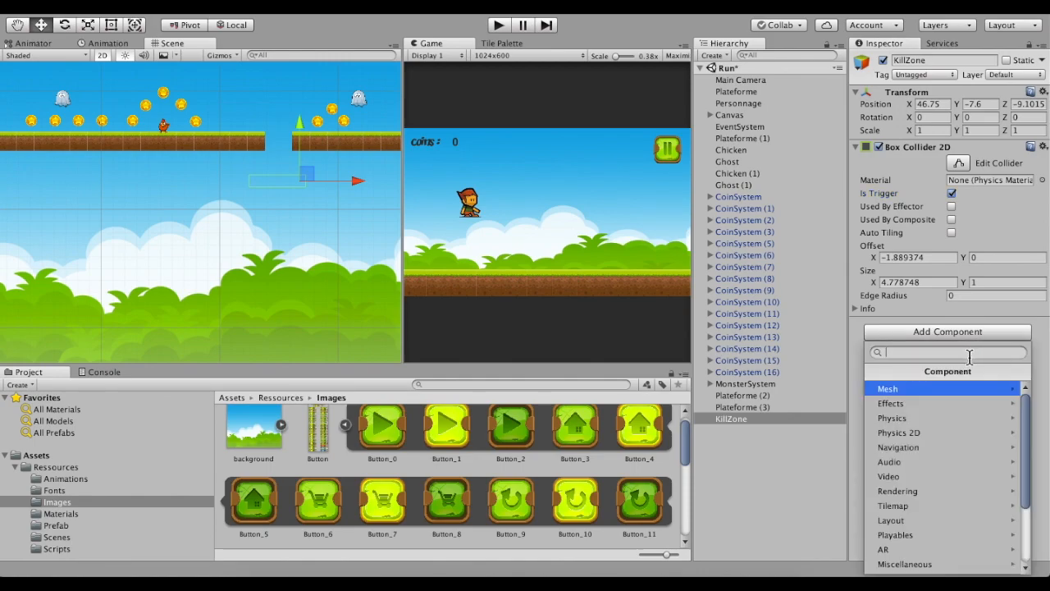
{"action": "type", "text": "s"}
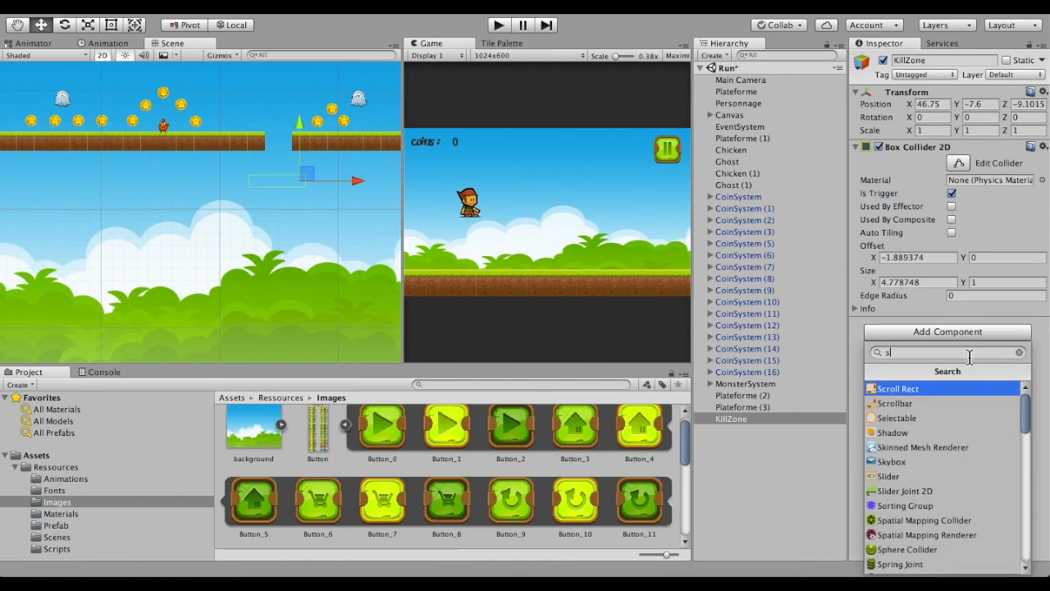
{"action": "type", "text": "cr"}
{"action": "key", "text": "Down"}
{"action": "key", "text": "Down"}
{"action": "key", "text": "Return"}
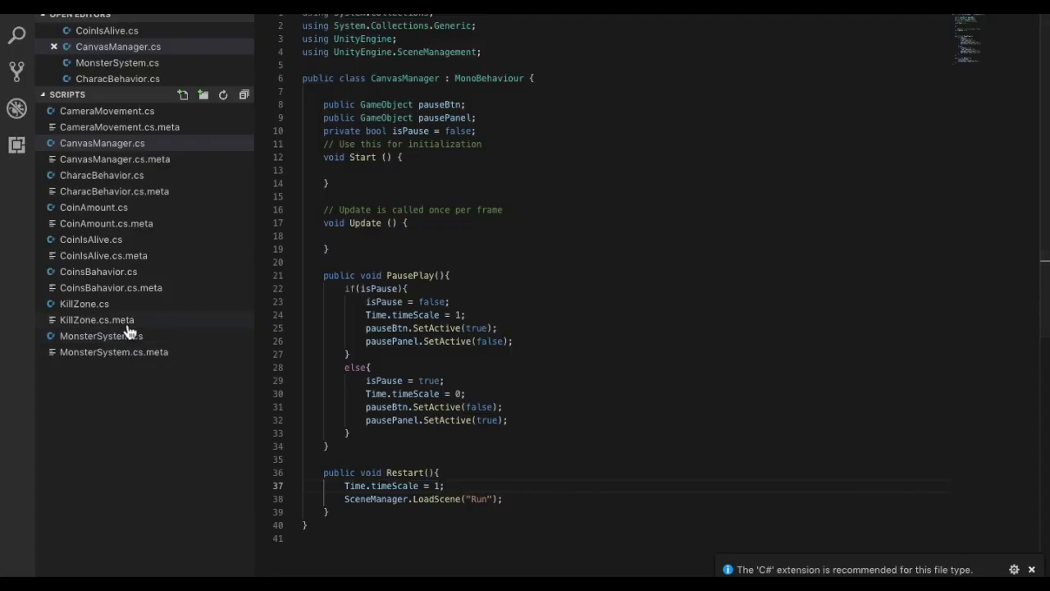
Switch to the code editor and open the KillZone.cs script
{"action": "left_click", "coordinate": [127, 323]}
{"action": "left_click", "coordinate": [127, 308]}
{"action": "left_click", "coordinate": [127, 321]}
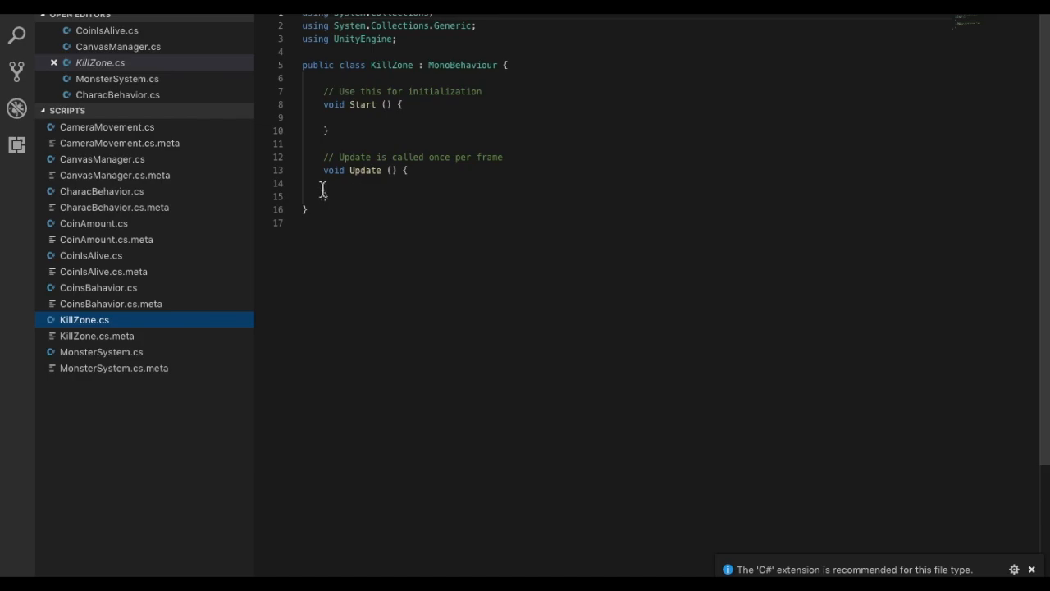
Add an empty void OnTriggerEnter2D() method below Update in the KillZone class
{"action": "left_click", "coordinate": [380, 204]}
{"action": "key", "text": "Return"}
{"action": "key", "text": "Return"}
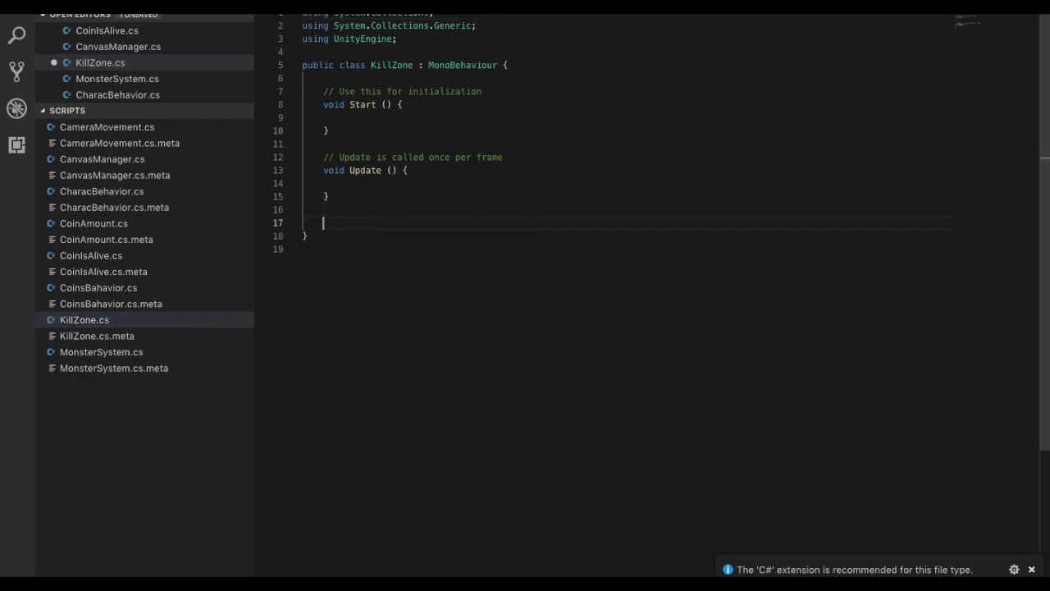
{"action": "type", "text": "void OnTriggerEnter2D("}
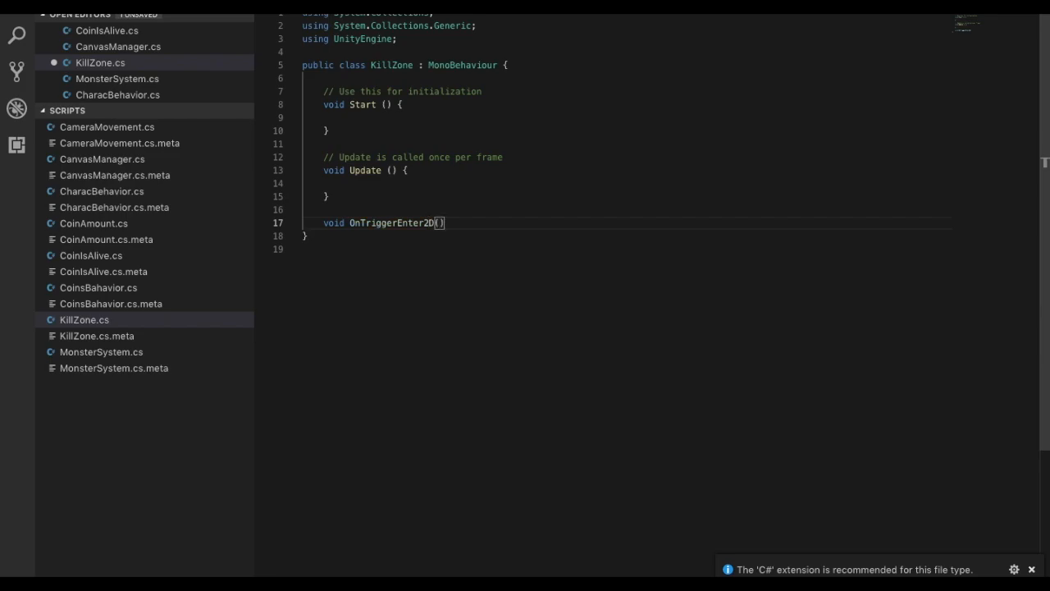
{"action": "type", "text": "){"}
{"action": "key", "text": "Return"}
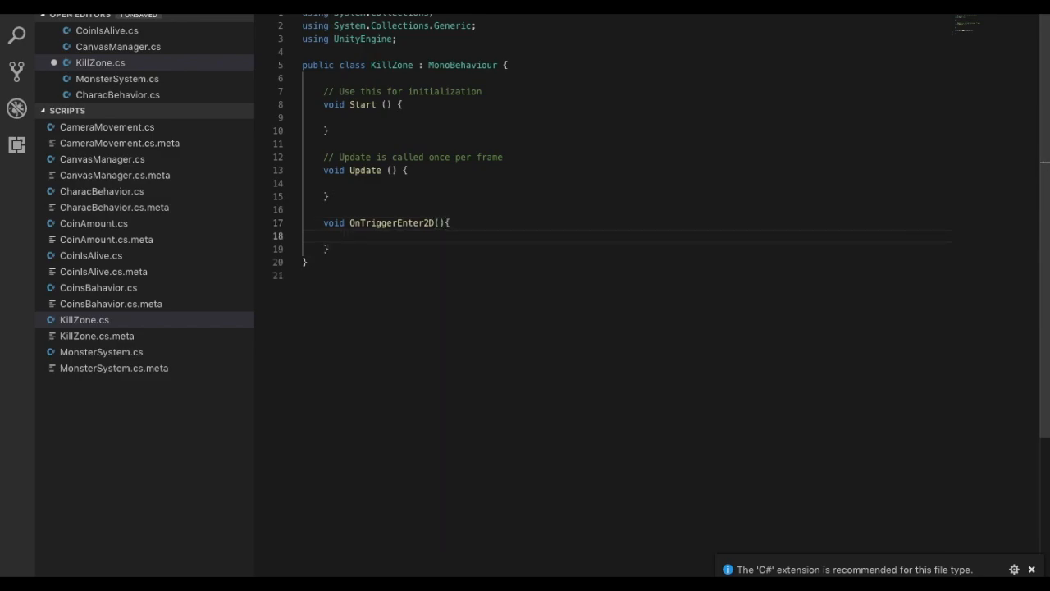
Consult the other scripts and give KillZone's OnTriggerEnter2D method the parameter Collider2D col
{"action": "key", "text": "ctrl+Tab"}
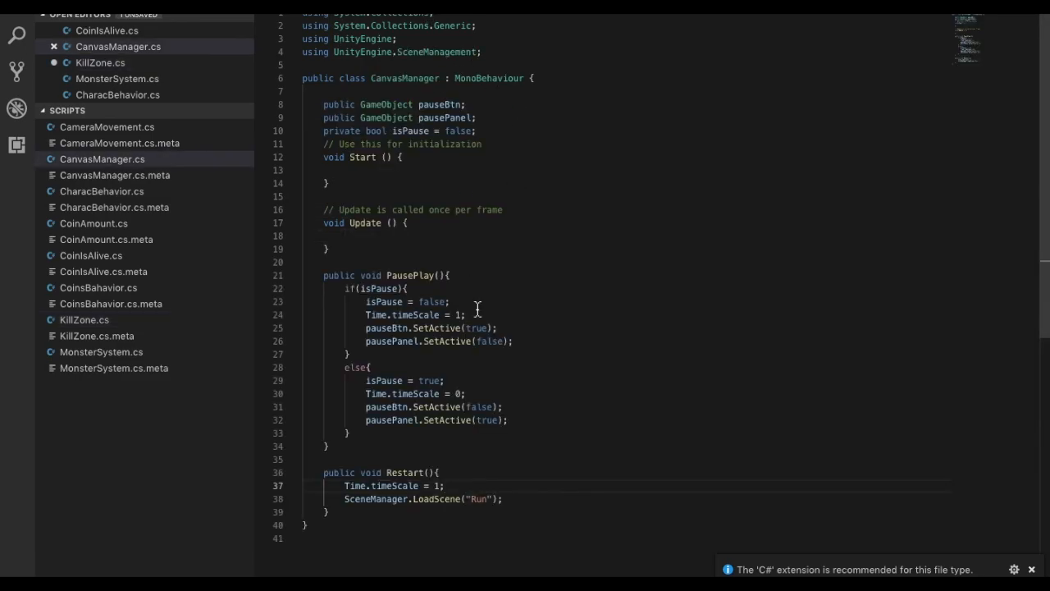
{"action": "key", "text": "ctrl+Tab"}
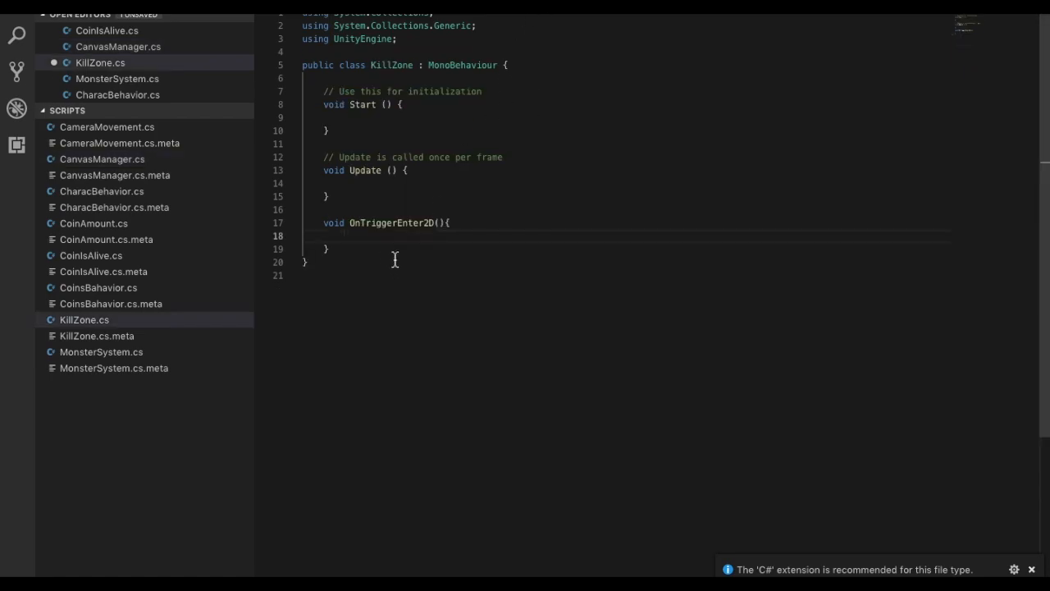
{"action": "key", "text": "ctrl+Tab"}
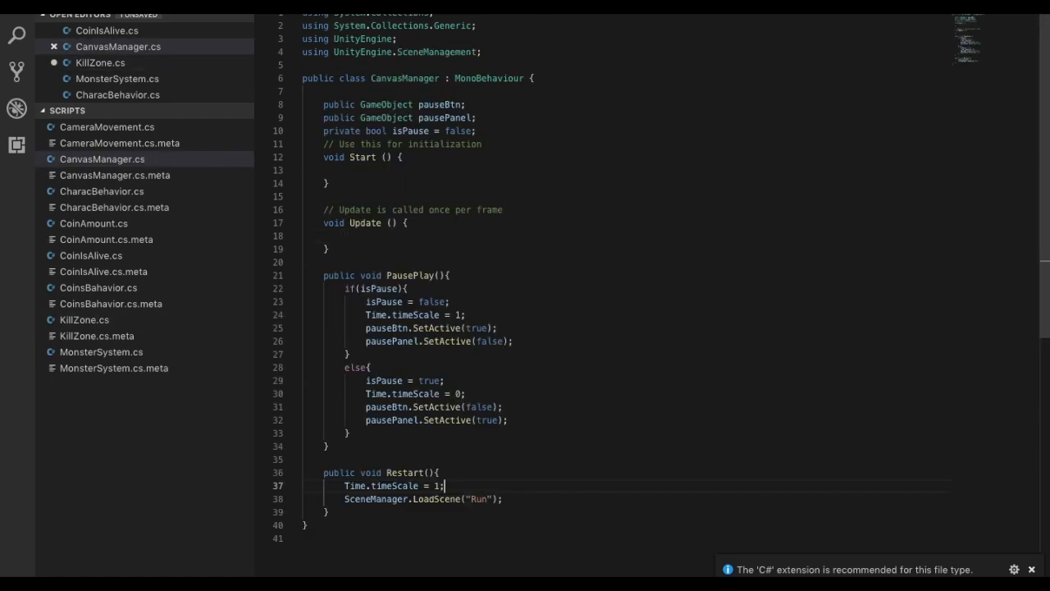
{"action": "key", "text": "ctrl+Tab"}
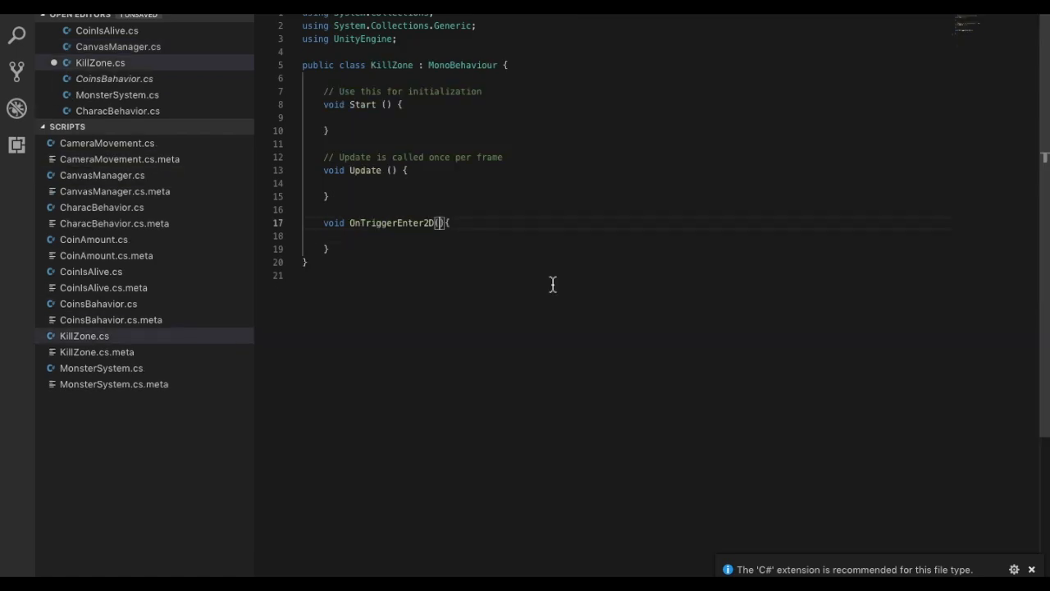
{"action": "type", "text": "C"}
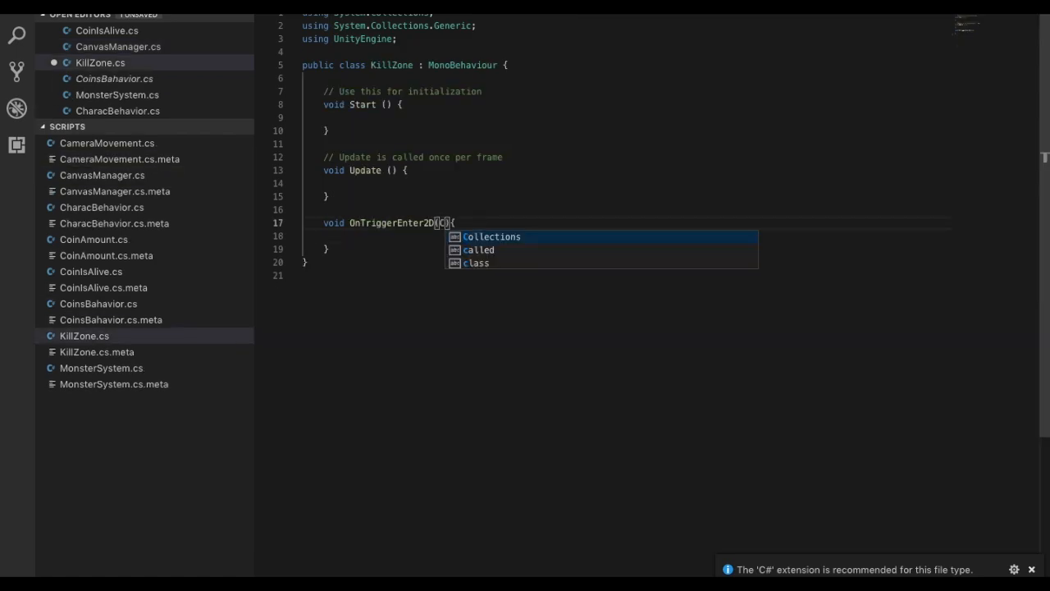
{"action": "type", "text": "ollider "}
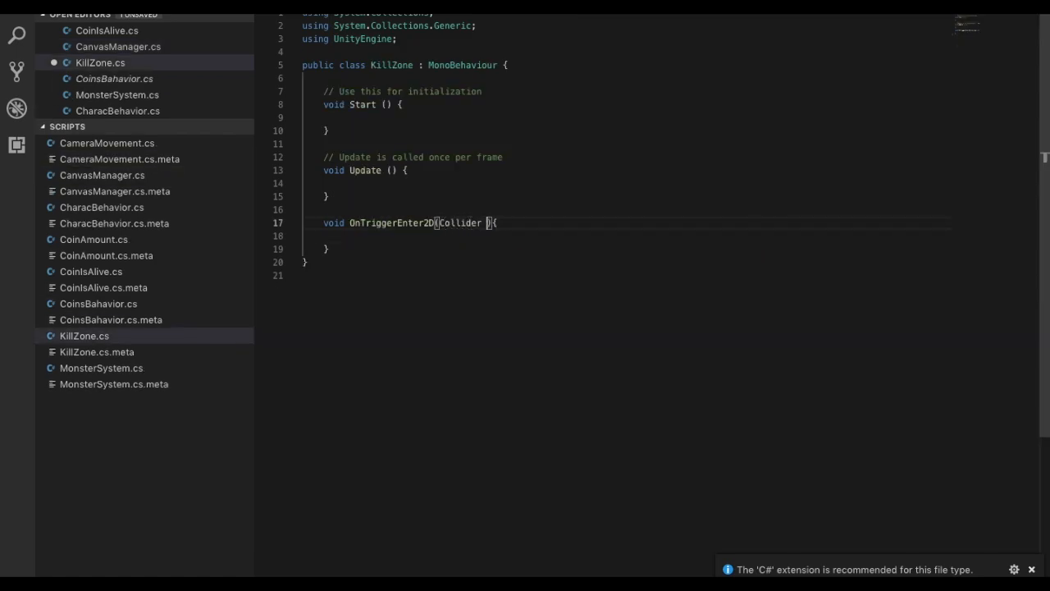
{"action": "type", "text": "2D col"}
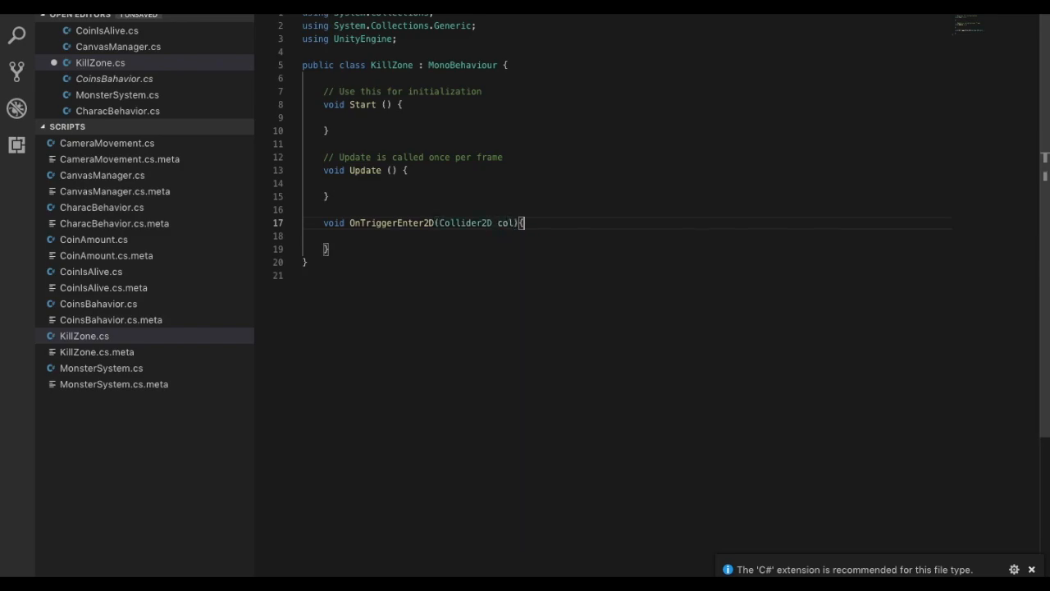
Inside OnTriggerEnter2D, add an empty if block with the condition col.GameObject.CompareTag("Player")
{"action": "key", "text": "Return"}
{"action": "type", "text": "if"}
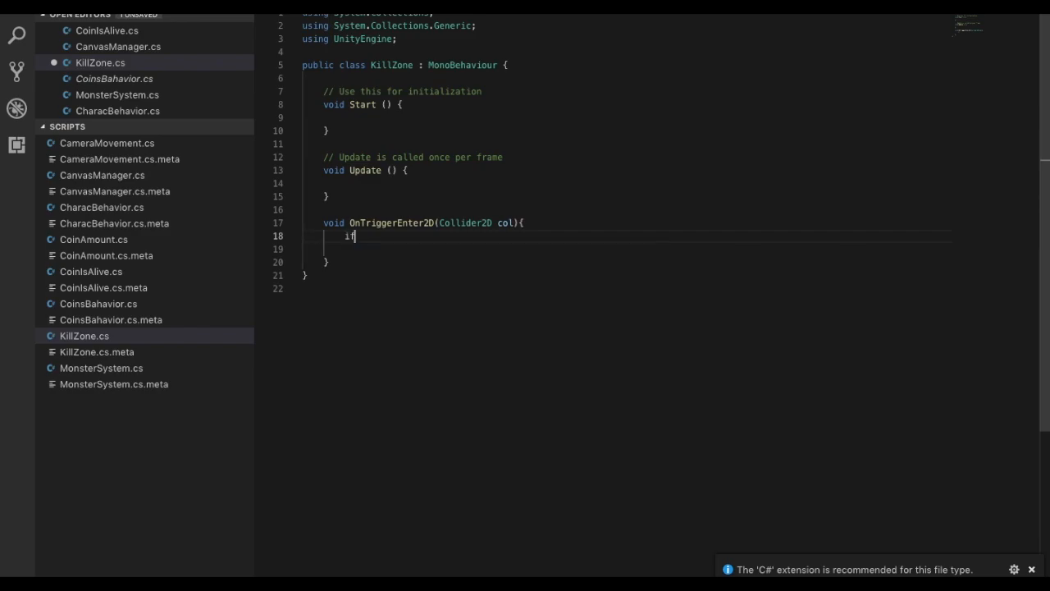
{"action": "type", "text": "(col"}
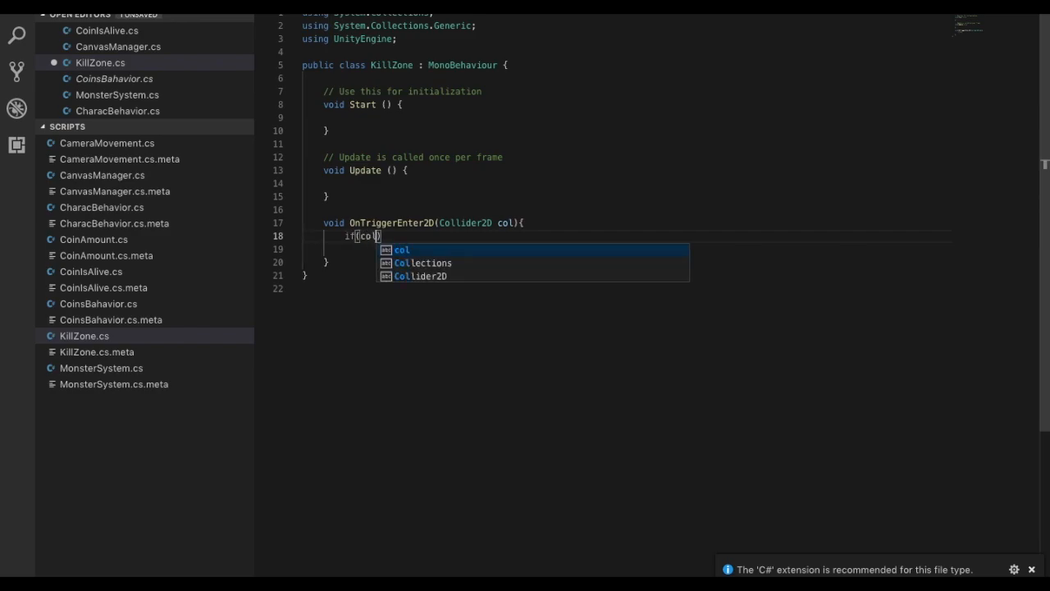
{"action": "type", "text": "."}
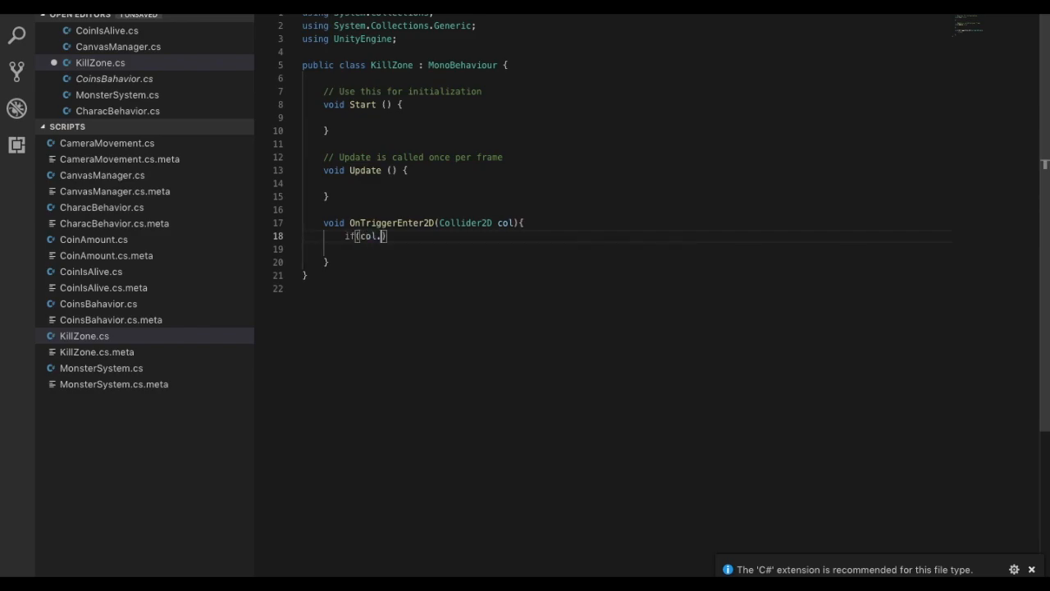
{"action": "type", "text": "gam"}
{"action": "key", "text": "BackSpace"}
{"action": "key", "text": "BackSpace"}
{"action": "key", "text": "BackSpace"}
{"action": "type", "text": "GameObject.CompareTag("}
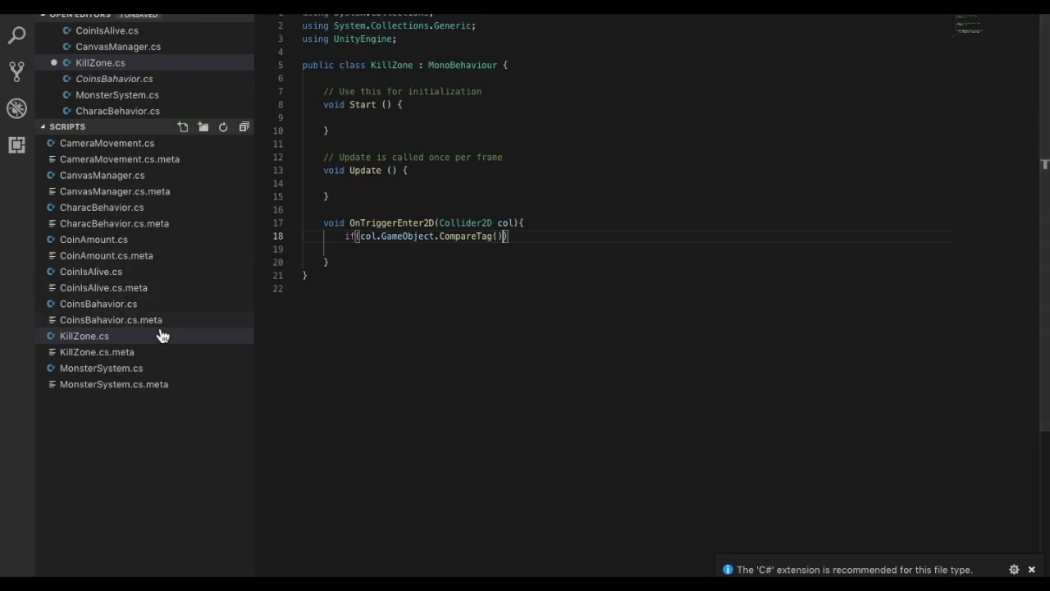
{"action": "type", "text": "\""}
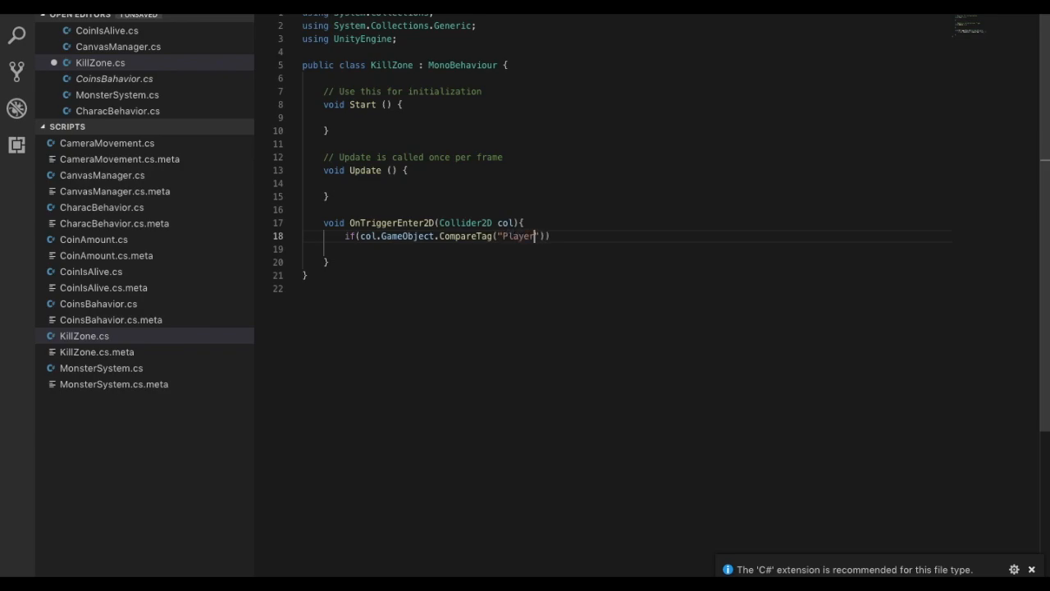
{"action": "type", "text": "Player\""}
{"action": "key", "text": "ctrl+s"}
{"action": "type", "text": "){"}
{"action": "key", "text": "Return"}
Correct GameObject to gameObject in the if condition and save KillZone.cs
{"action": "double_click", "coordinate": [417, 236]}
{"action": "type", "text": "gameObject"}
{"action": "key", "text": "ctrl+s"}
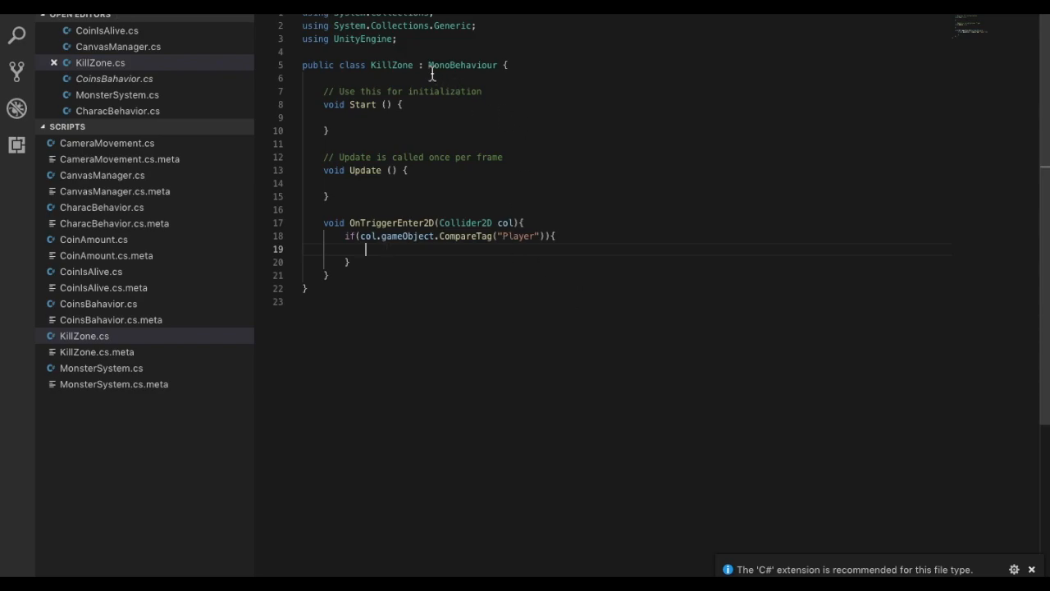
Declare a field above Start in the KillZone class as public gameObject canvas;
{"action": "left_click", "coordinate": [504, 80]}
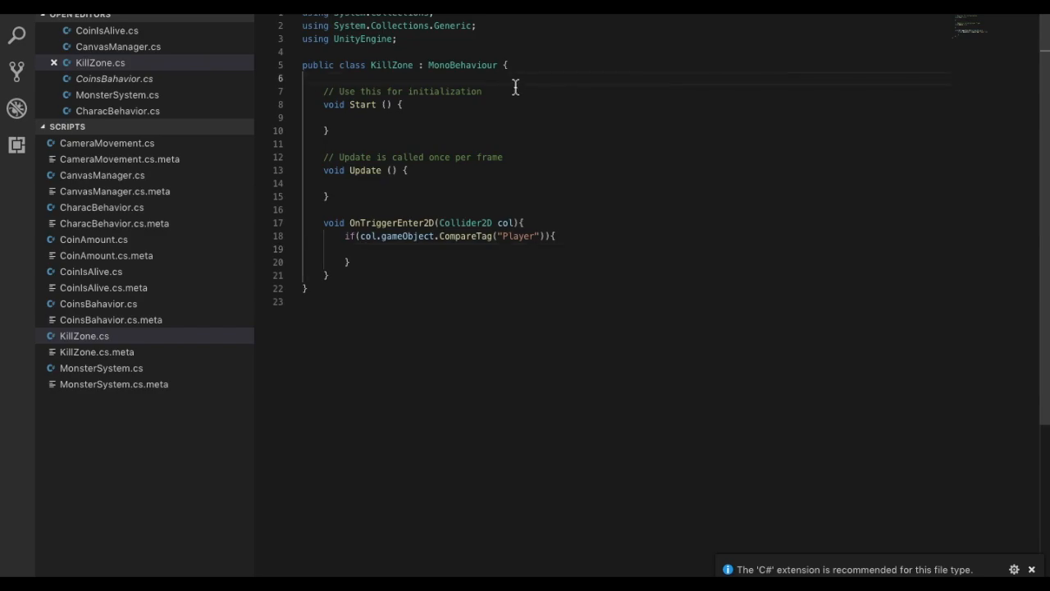
{"action": "key", "text": "Return"}
{"action": "type", "text": "pub"}
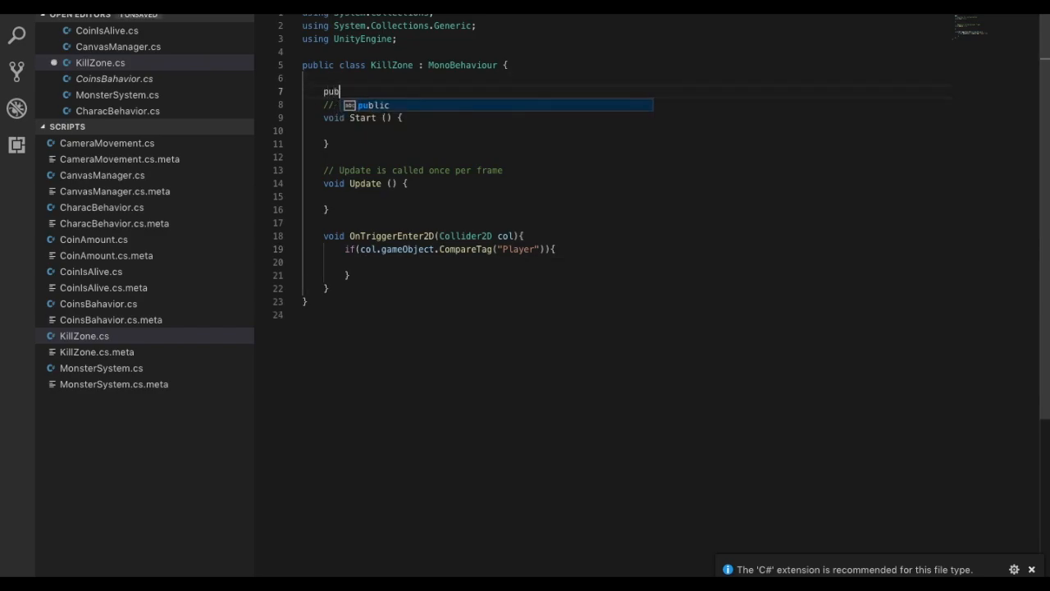
{"action": "type", "text": "lic Game"}
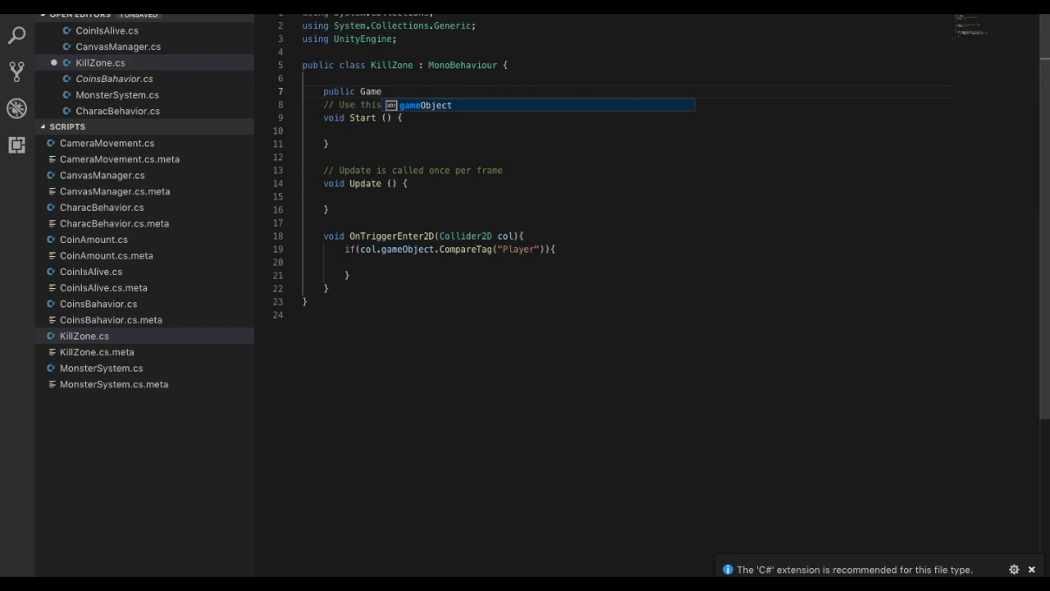
{"action": "key", "text": "Return"}
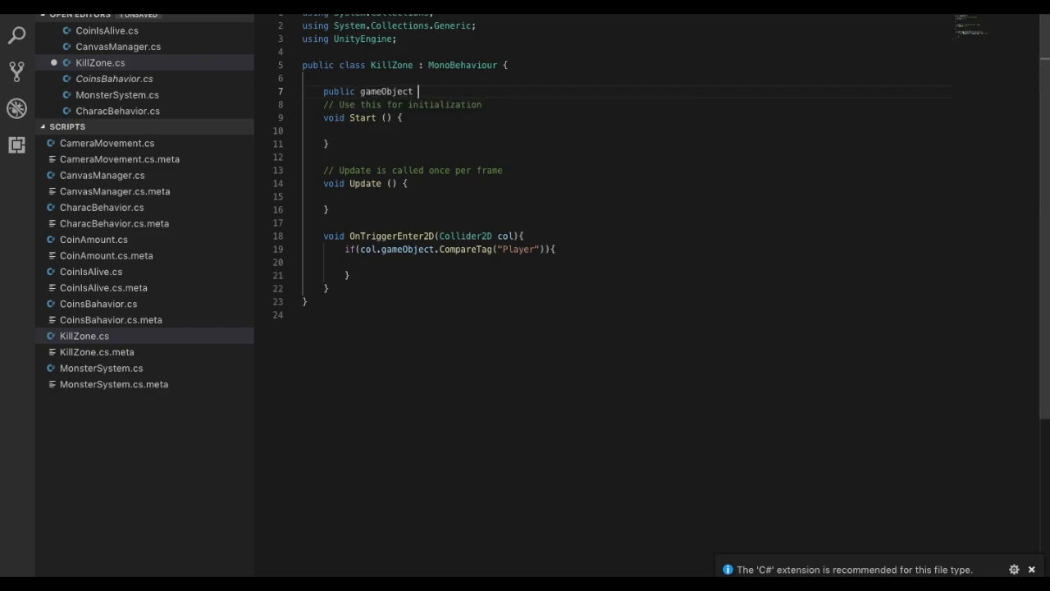
{"action": "type", "text": "canva"}
Inside the Player if block, start a canvas.GetComponent<> statement using the copied canvas field name
{"action": "double_click", "coordinate": [435, 93]}
{"action": "key", "text": "ctrl+c"}
{"action": "left_click", "coordinate": [387, 264]}
{"action": "key", "text": "ctrl+v"}
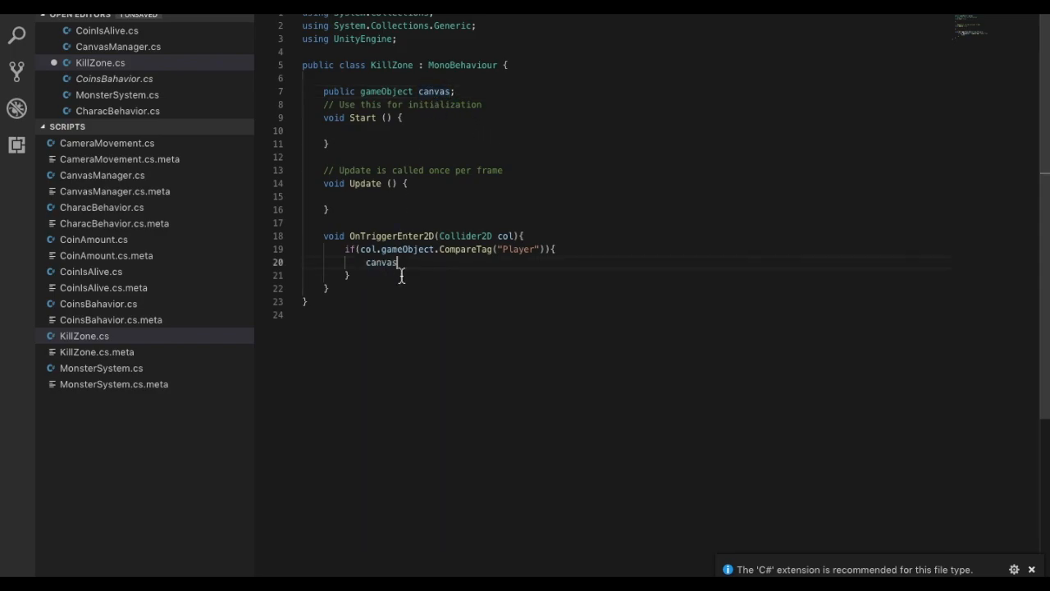
{"action": "type", "text": ".Get"}
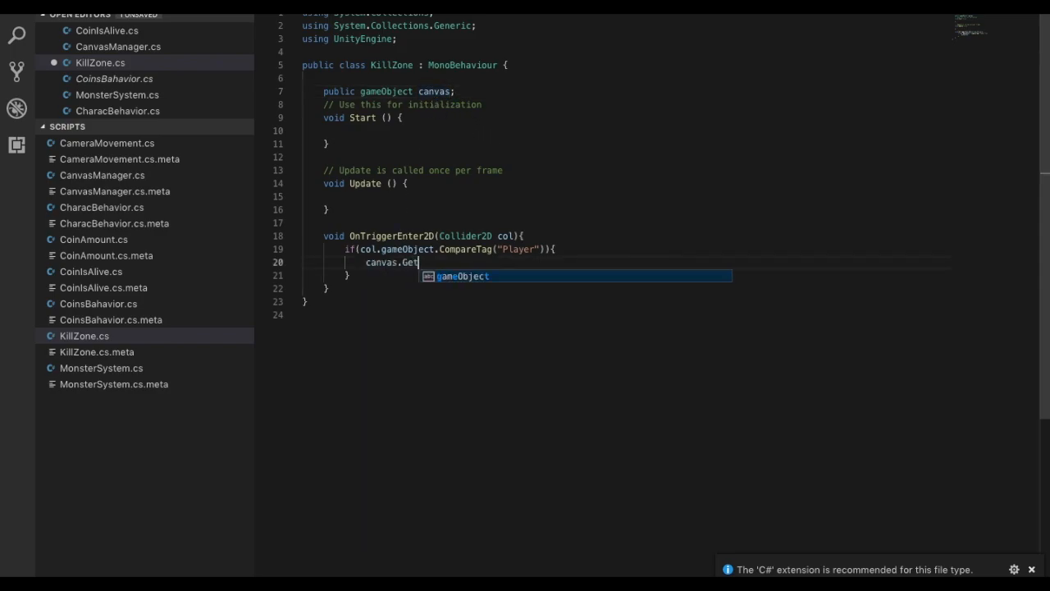
{"action": "type", "text": "Component<>"}
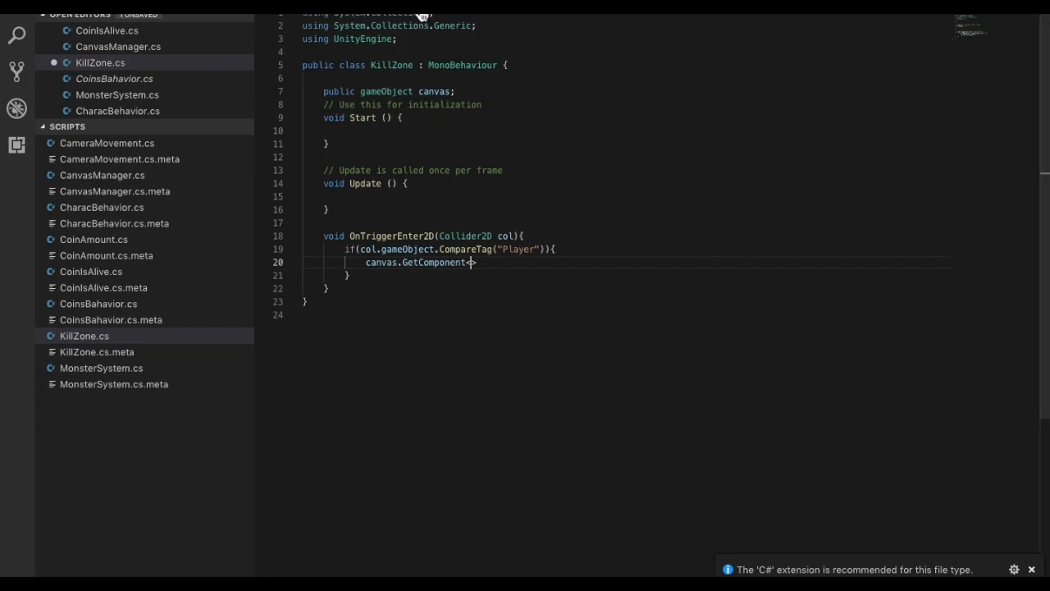
Copy the CanvasManager class name into GetComponent's angle brackets, complete the statement with ().GameOver(); and save KillZone.cs
{"action": "key", "text": "ctrl+Tab"}
{"action": "double_click", "coordinate": [410, 79]}
{"action": "key", "text": "ctrl+c"}
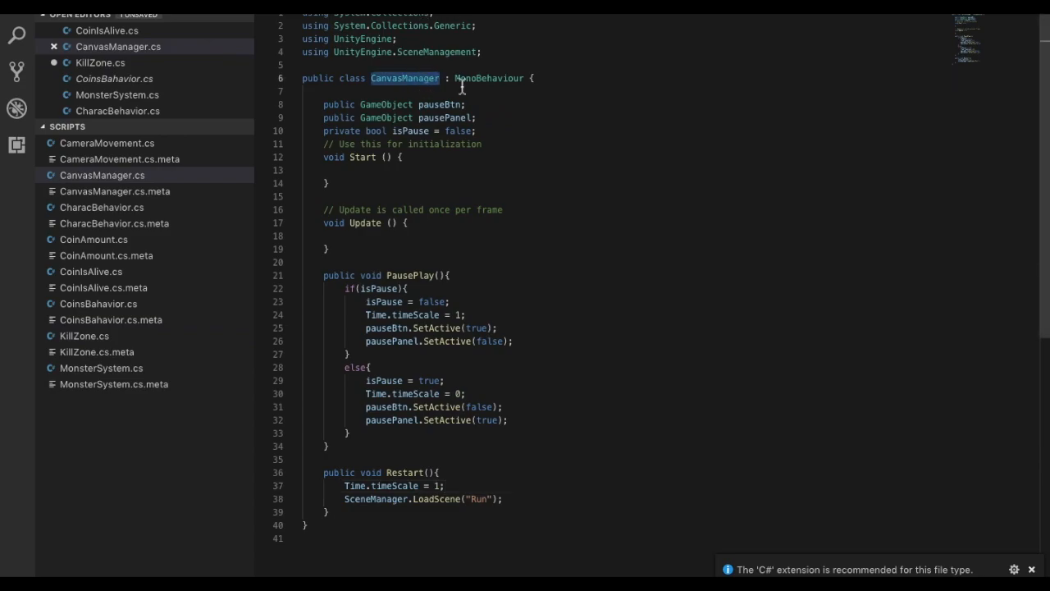
{"action": "key", "text": "ctrl+Tab"}
{"action": "key", "text": "ctrl+v"}
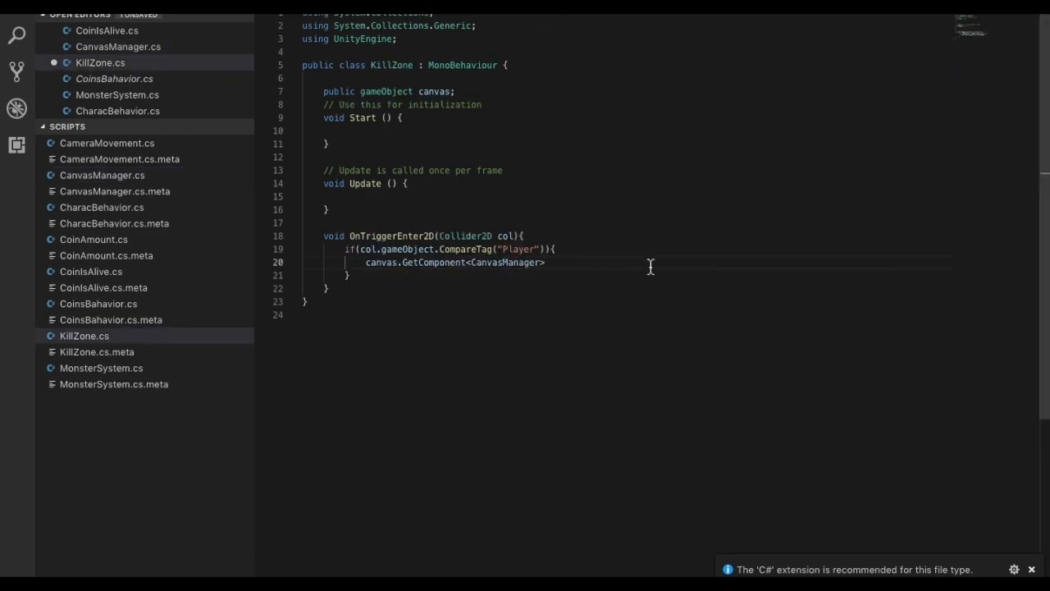
{"action": "type", "text": "().GameOver();"}
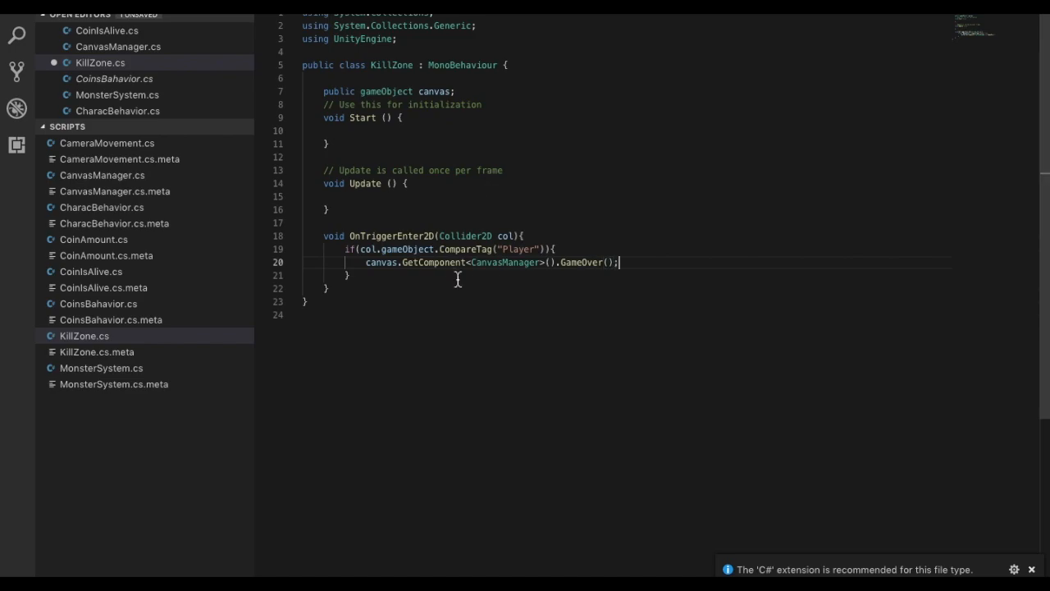
{"action": "key", "text": "super+s"}
In CanvasManager.cs, add an empty public void GameOver() method between Update and PausePlay
{"action": "left_click", "coordinate": [418, 5]}
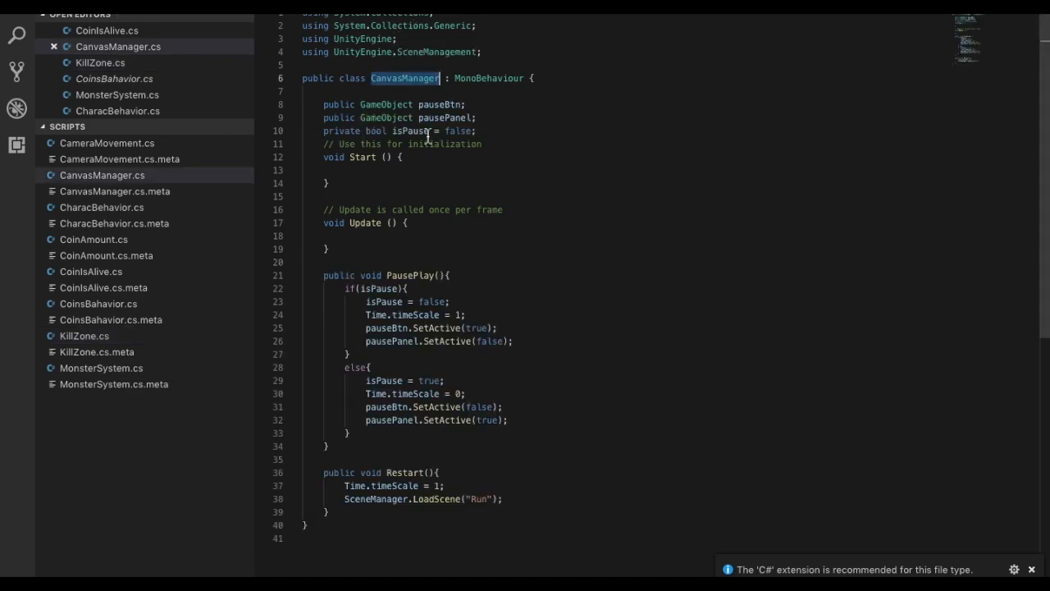
{"action": "scroll", "coordinate": [402, 491], "scroll_direction": "down", "scroll_amount": 10}
{"action": "scroll", "coordinate": [366, 404], "scroll_direction": "up", "scroll_amount": 10}
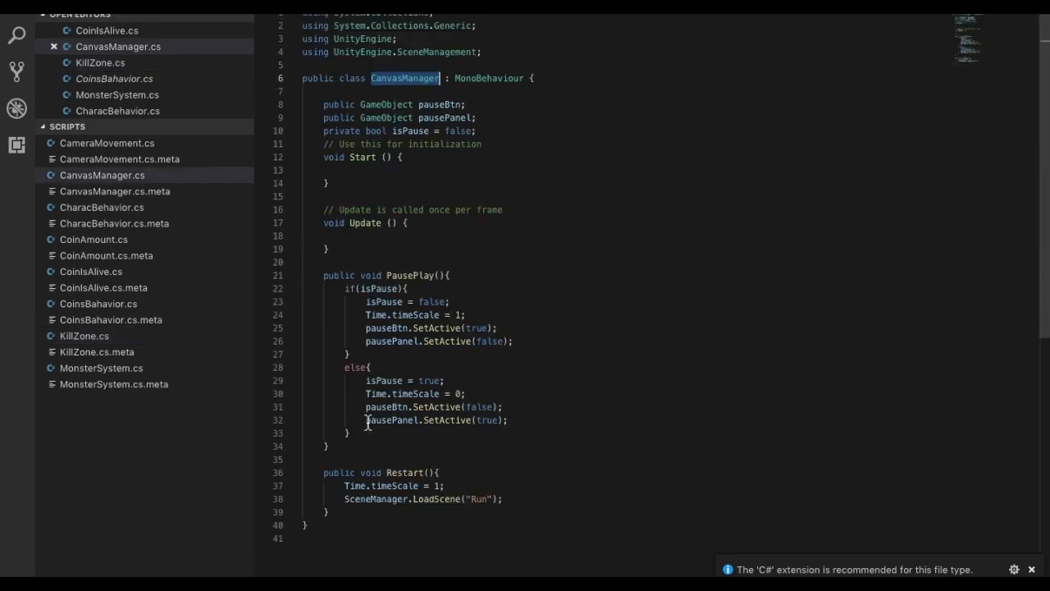
{"action": "left_click", "coordinate": [365, 251]}
{"action": "key", "text": "Return"}
{"action": "key", "text": "Return"}
{"action": "type", "text": "p"}
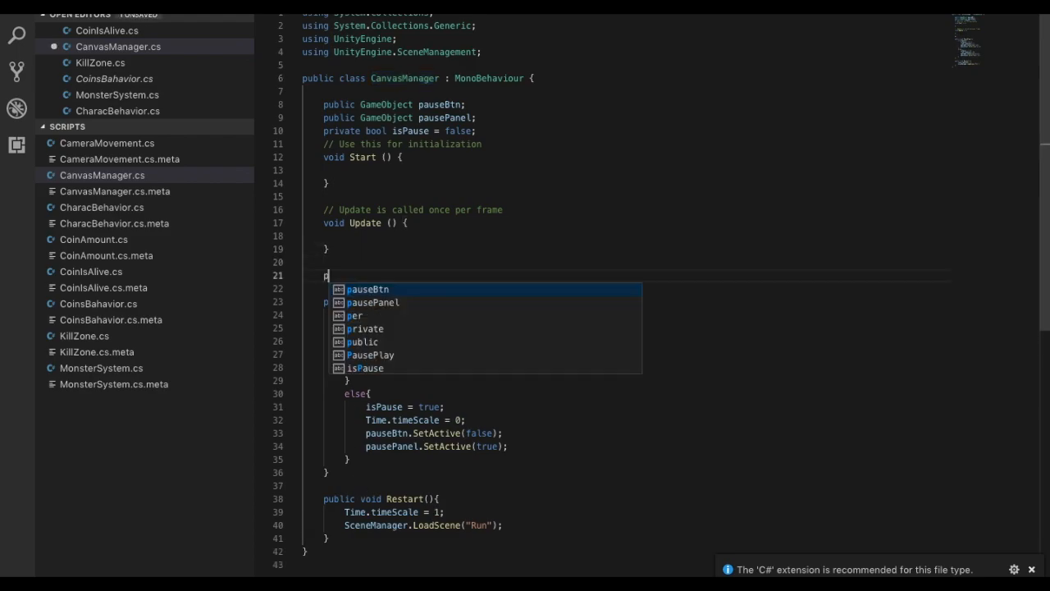
{"action": "type", "text": "ublic "}
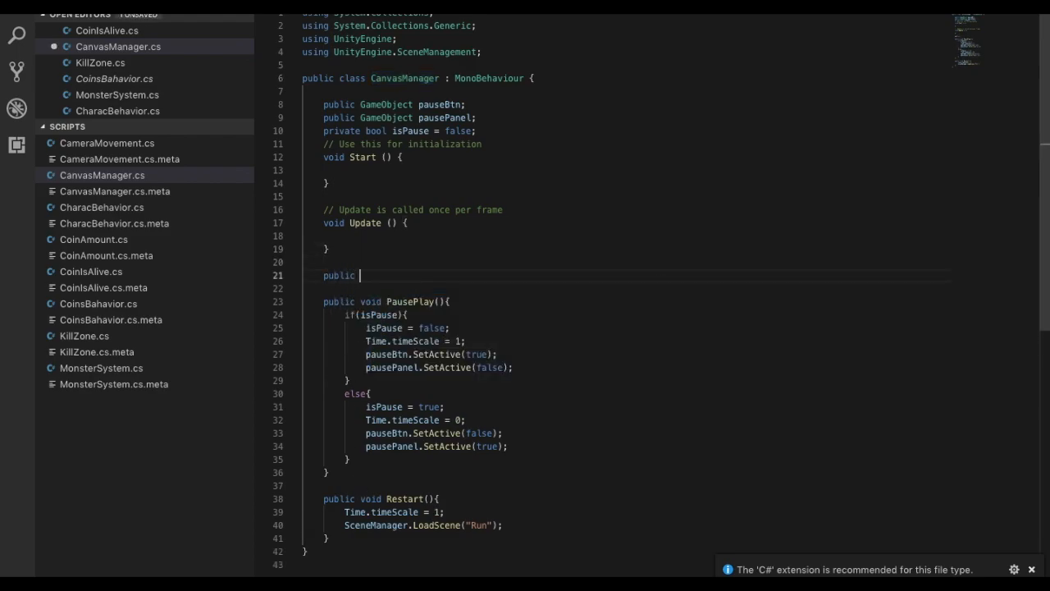
{"action": "type", "text": "void GameOver(){"}
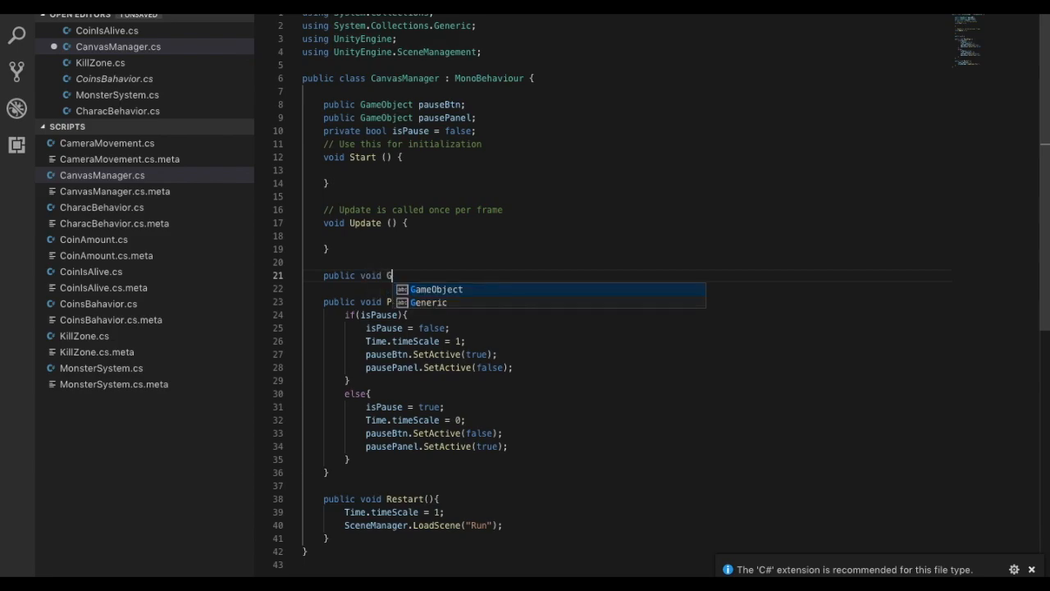
{"action": "key", "text": "Return"}
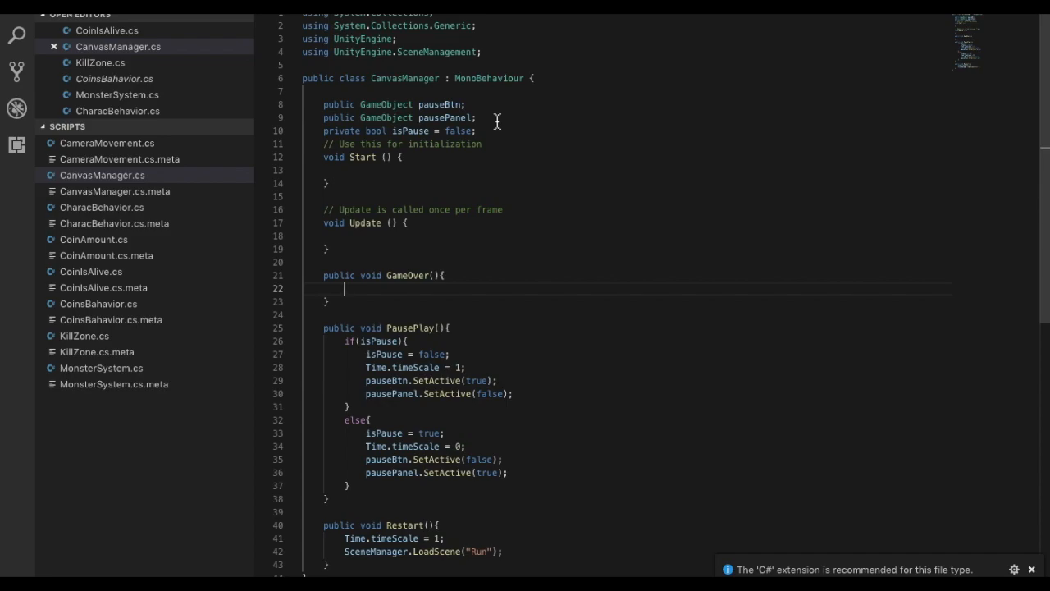
Switch to Unity and preview the GameOverPanel under Canvas with the Buttons object deactivated, then deactivate the panel again
{"action": "key", "text": "ctrl+Left"}
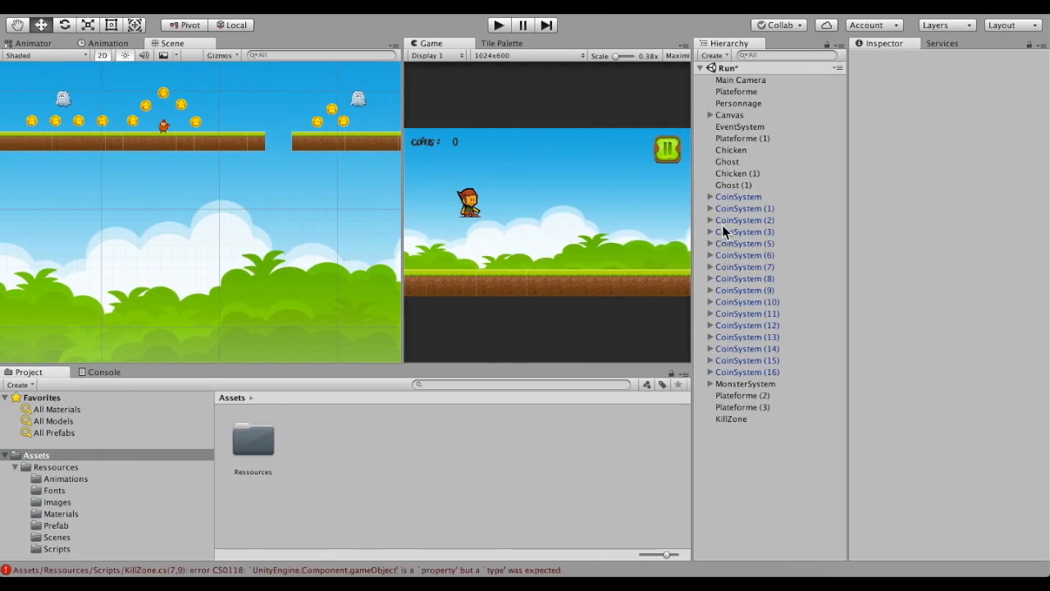
{"action": "left_click", "coordinate": [710, 115]}
{"action": "left_click", "coordinate": [768, 162]}
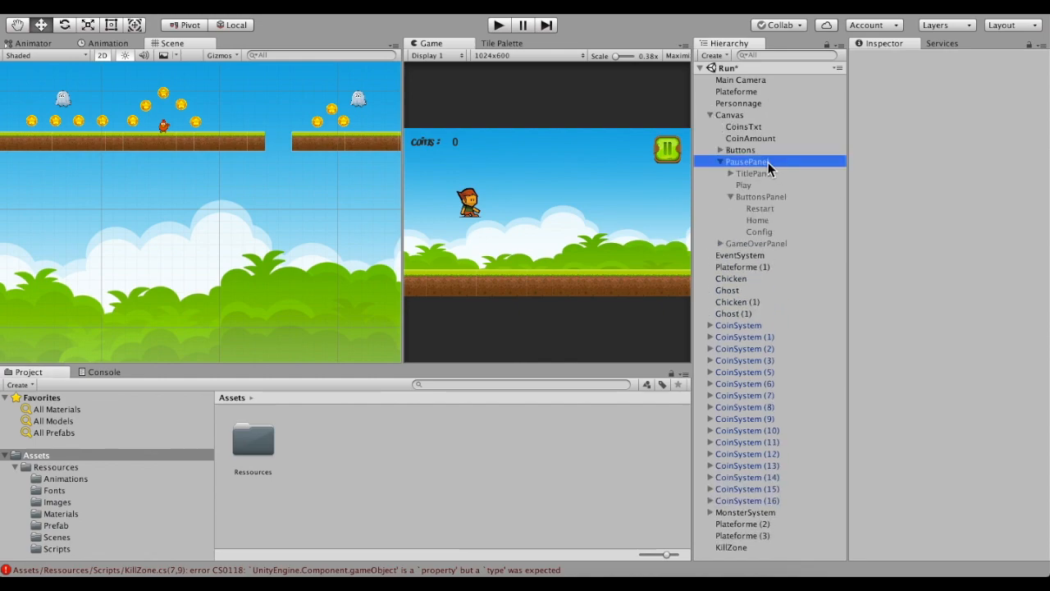
{"action": "left_click", "coordinate": [759, 243]}
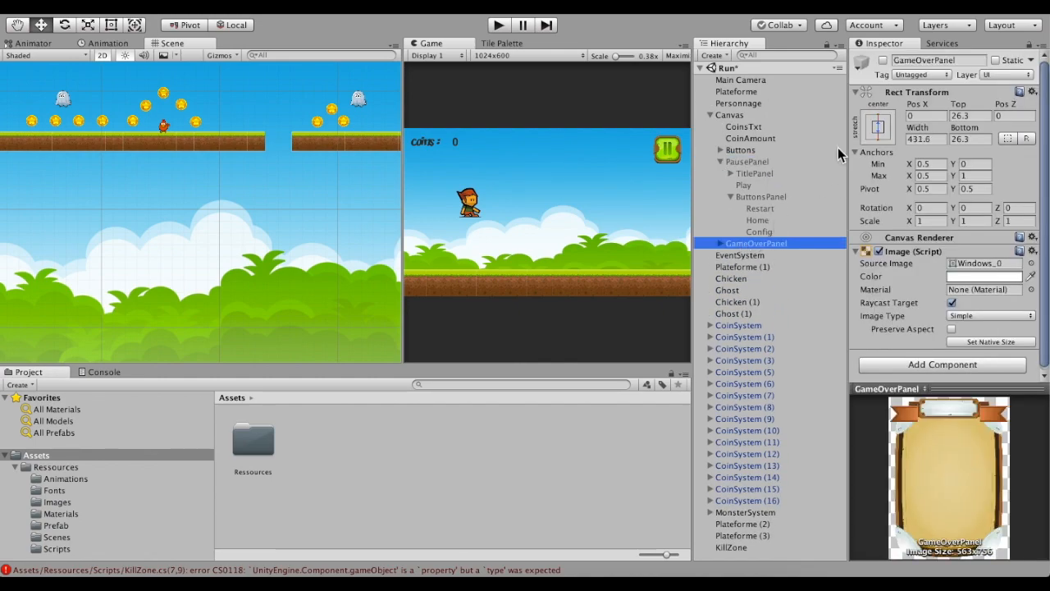
{"action": "left_click", "coordinate": [882, 60]}
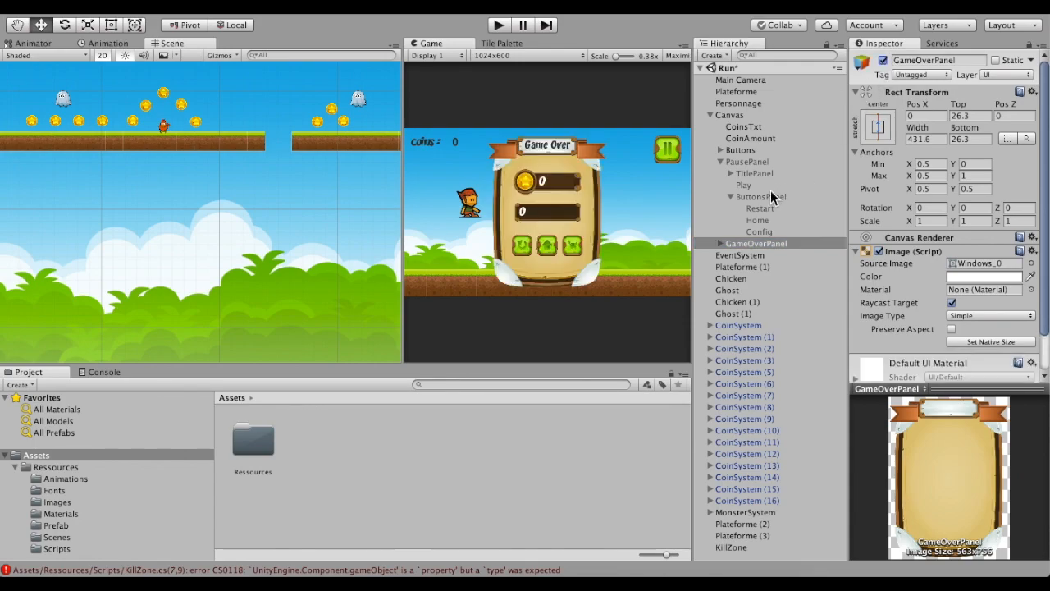
{"action": "left_click", "coordinate": [740, 151]}
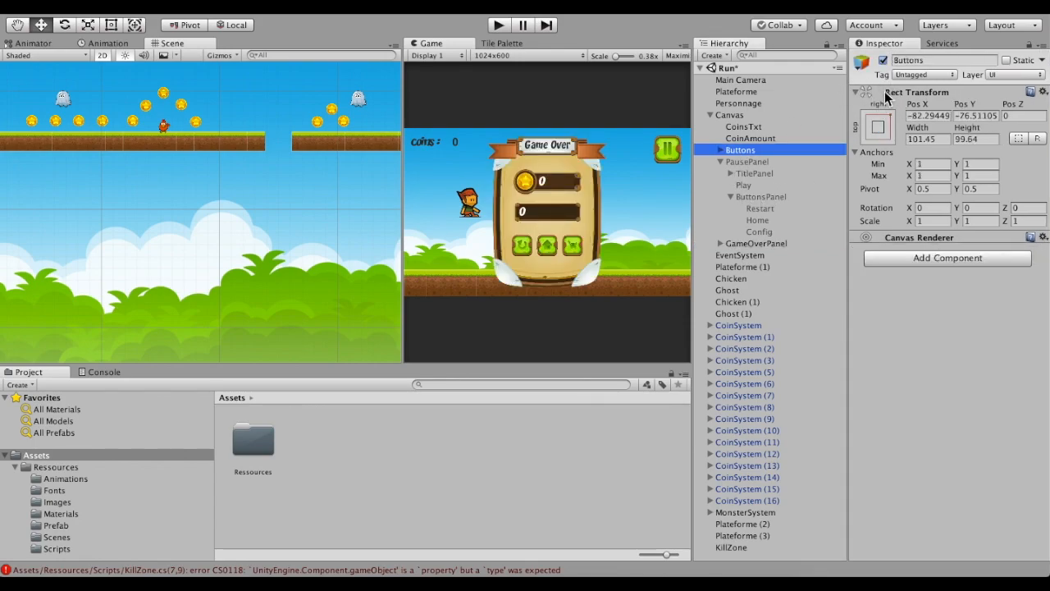
{"action": "left_click", "coordinate": [884, 61]}
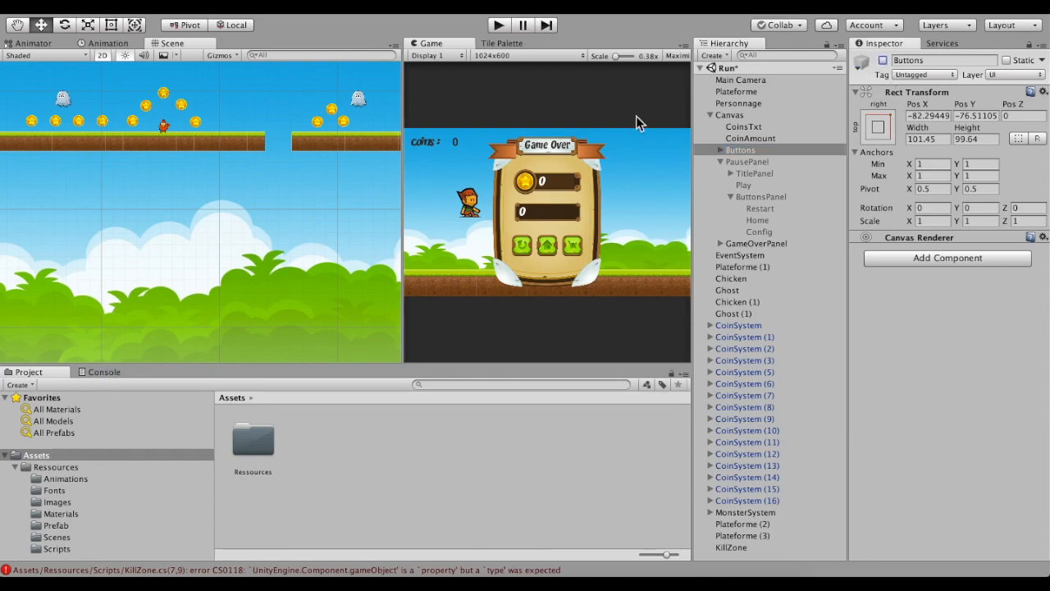
{"action": "left_click", "coordinate": [753, 242]}
{"action": "left_click", "coordinate": [883, 61]}
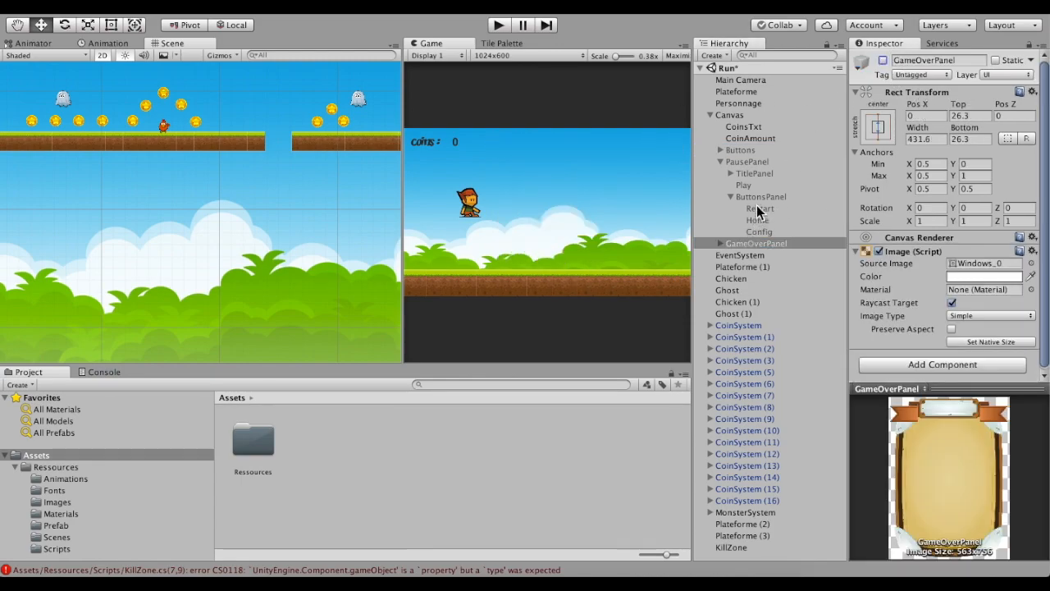
Preview the PausePanel by activating it briefly, then deactivate it and reactivate the Buttons object
{"action": "left_click", "coordinate": [759, 197]}
{"action": "left_click", "coordinate": [743, 162]}
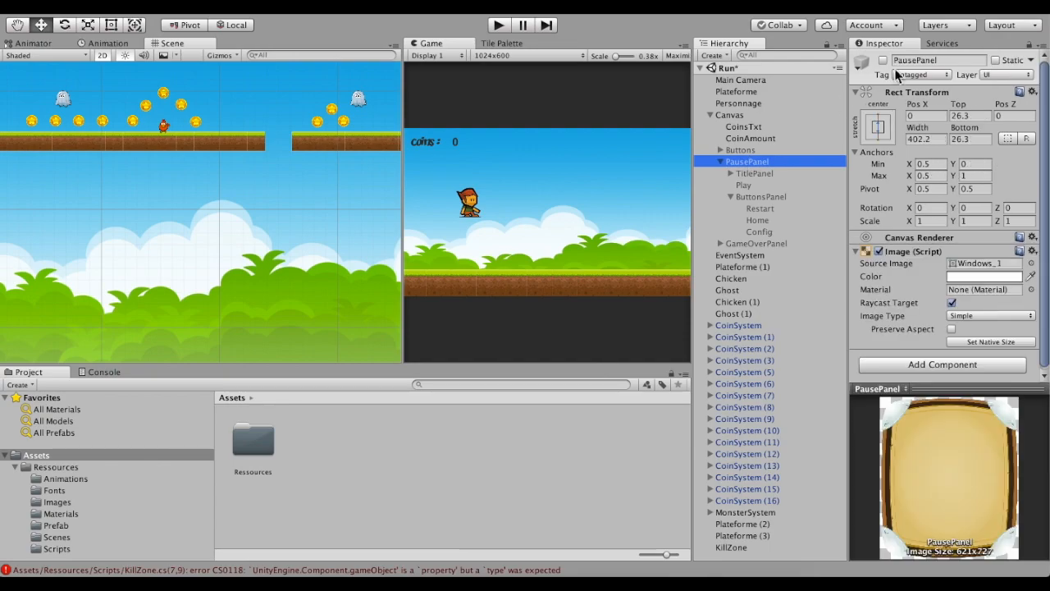
{"action": "left_click", "coordinate": [883, 60]}
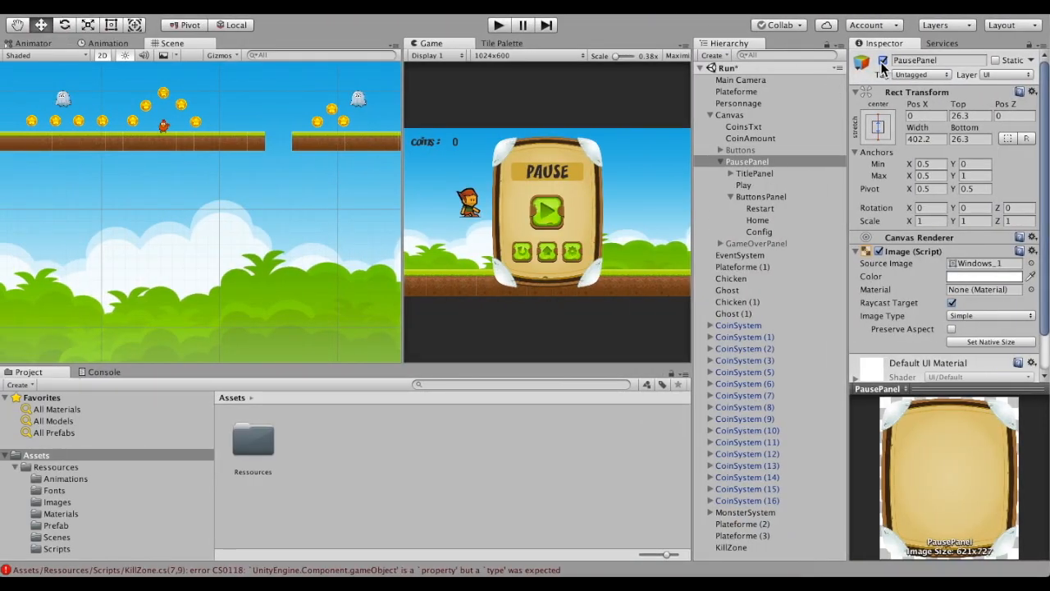
{"action": "left_click", "coordinate": [883, 61]}
{"action": "left_click", "coordinate": [740, 150]}
{"action": "left_click", "coordinate": [883, 60]}
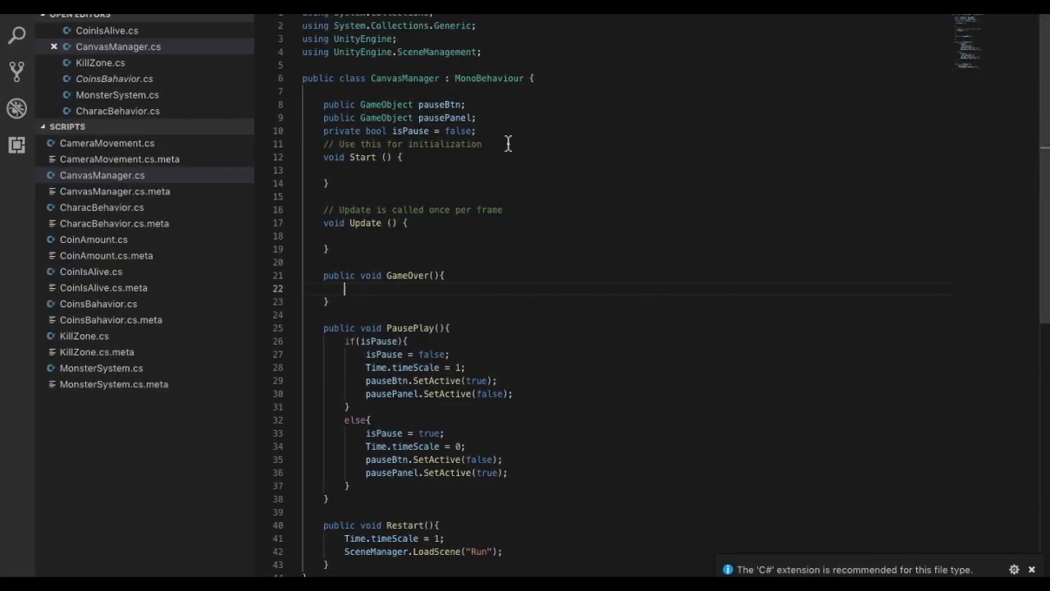
In CanvasManager.cs, duplicate the public GameObject pausePanel declaration onto the line below it
{"action": "left_click_drag", "start_coordinate": [488, 117], "coordinate": [323, 117]}
{"action": "key", "text": "ctrl+c"}
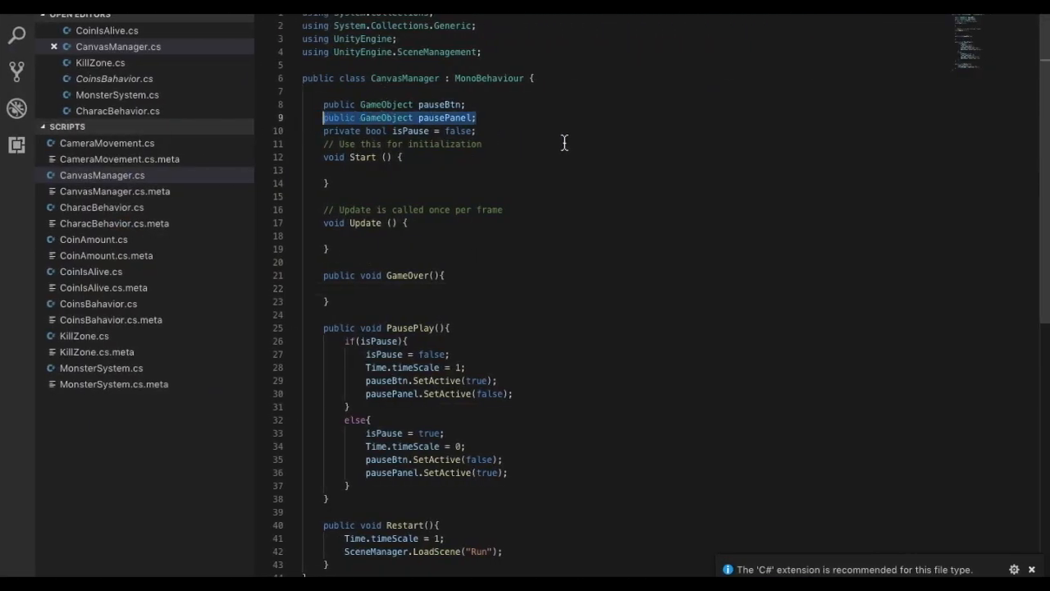
{"action": "left_click", "coordinate": [525, 123]}
{"action": "key", "text": "Return"}
{"action": "key", "text": "ctrl+v"}
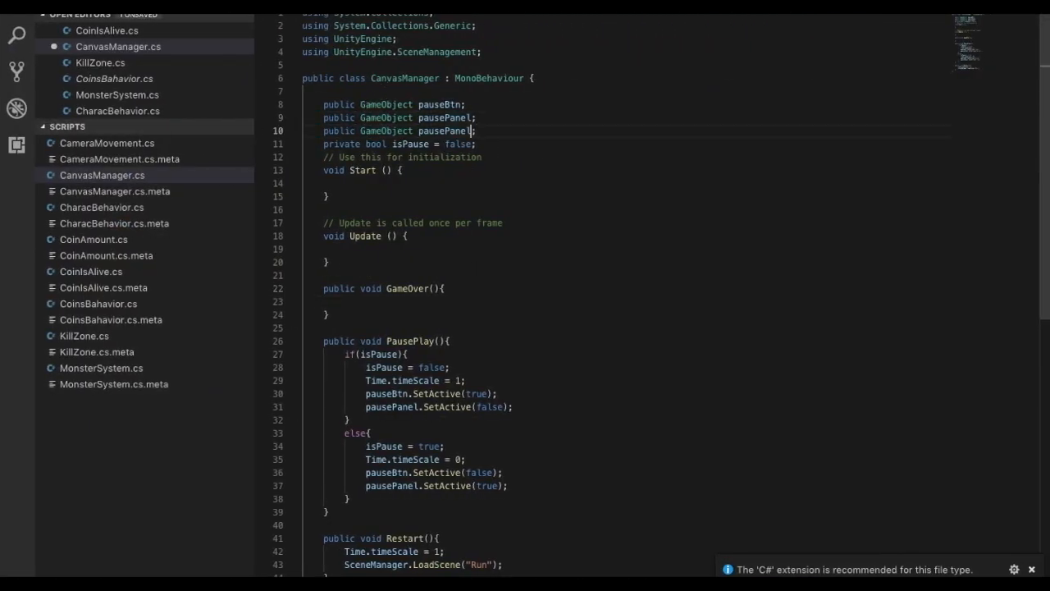
Rename the duplicated field to gameOverPanel and save CanvasManager.cs
{"action": "key", "text": "Left"}
{"action": "key", "text": "Left"}
{"action": "key", "text": "Left"}
{"action": "key", "text": "BackSpace"}
{"action": "key", "text": "BackSpace"}
{"action": "key", "text": "BackSpace"}
{"action": "key", "text": "BackSpace"}
{"action": "key", "text": "BackSpace"}
{"action": "type", "text": "gameOver"}
{"action": "key", "text": "ctrl+s"}
In the GameOver() method of CanvasManager.cs, add the statement gameOverPanel.SetActive(true);
{"action": "left_click", "coordinate": [399, 310]}
{"action": "type", "text": "gameOverPanel.Set"}
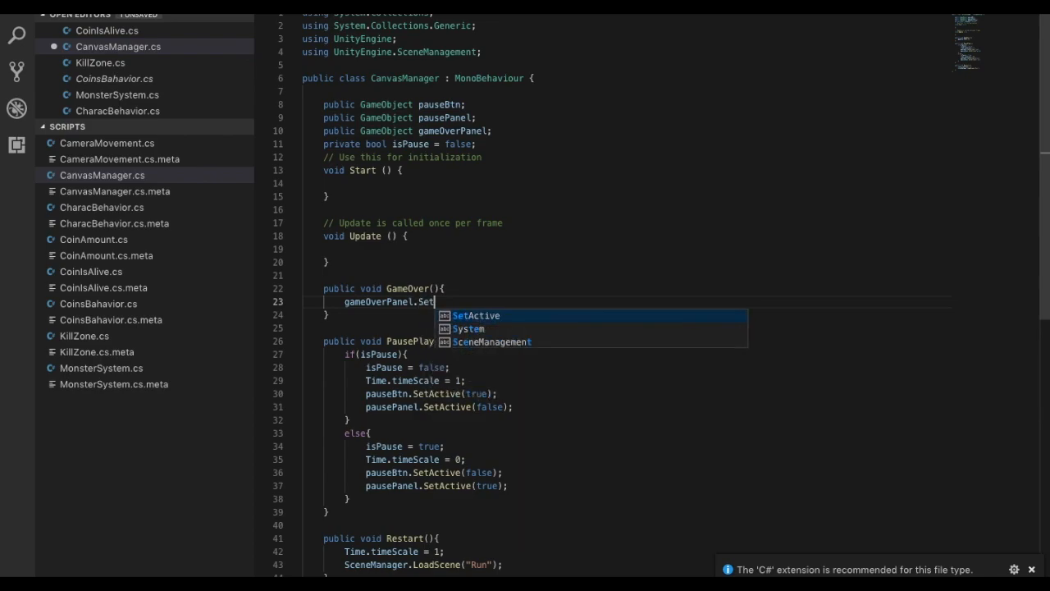
{"action": "type", "text": "Active(true"}
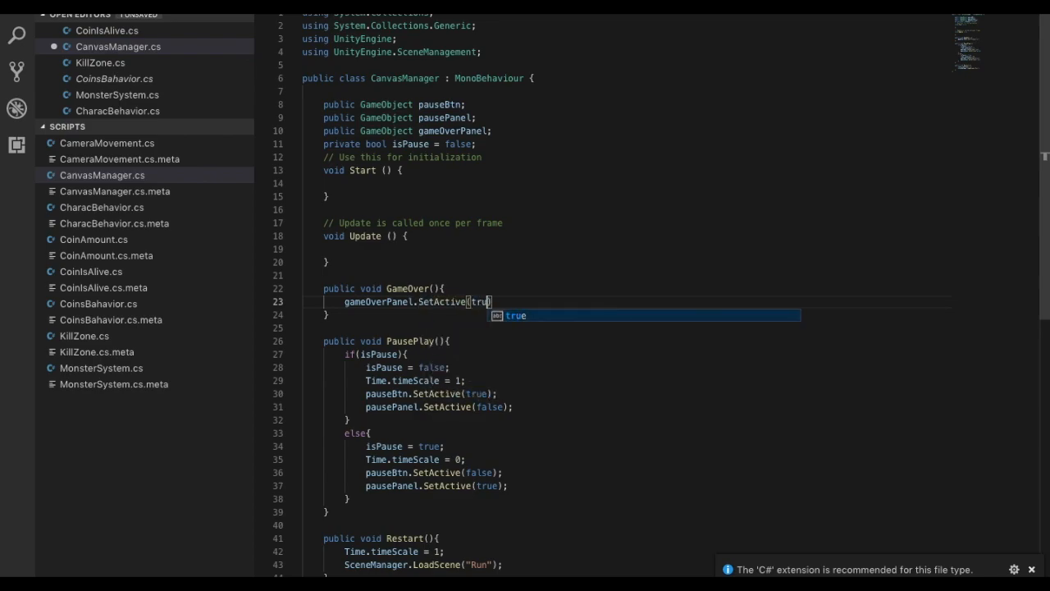
{"action": "type", "text": ");"}
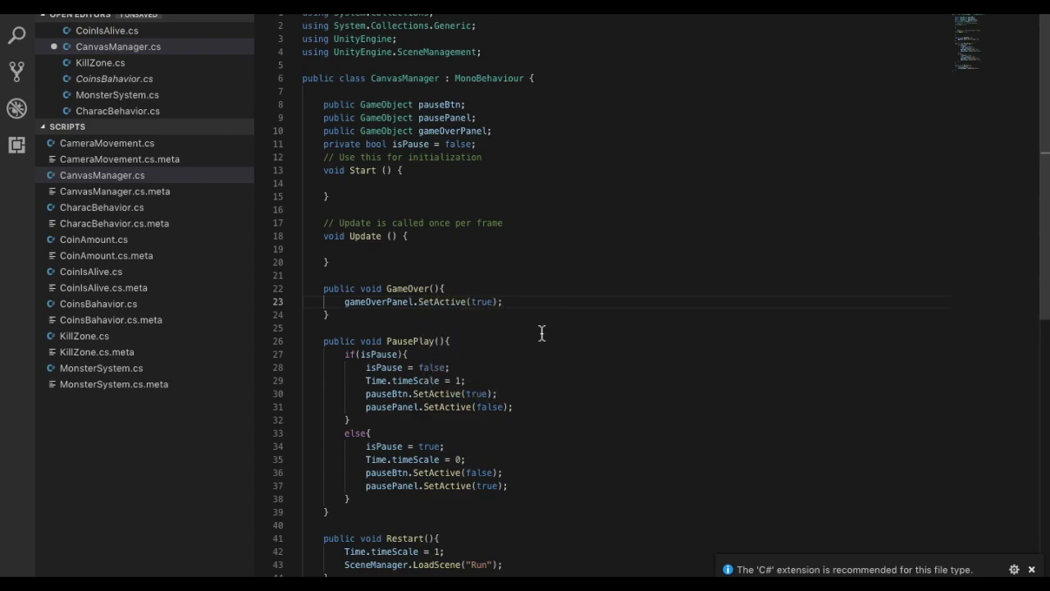
{"action": "left_click_drag", "start_coordinate": [519, 302], "coordinate": [343, 305]}
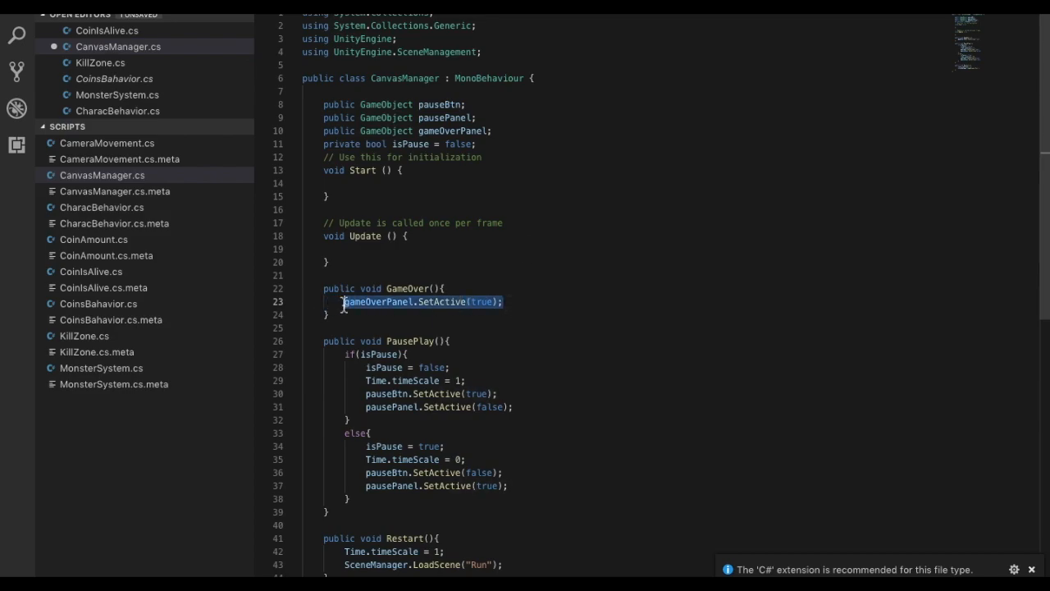
Add pauseBtn.SetActive(false); on a new line below the gameOverPanel statement in GameOver()
{"action": "double_click", "coordinate": [456, 119]}
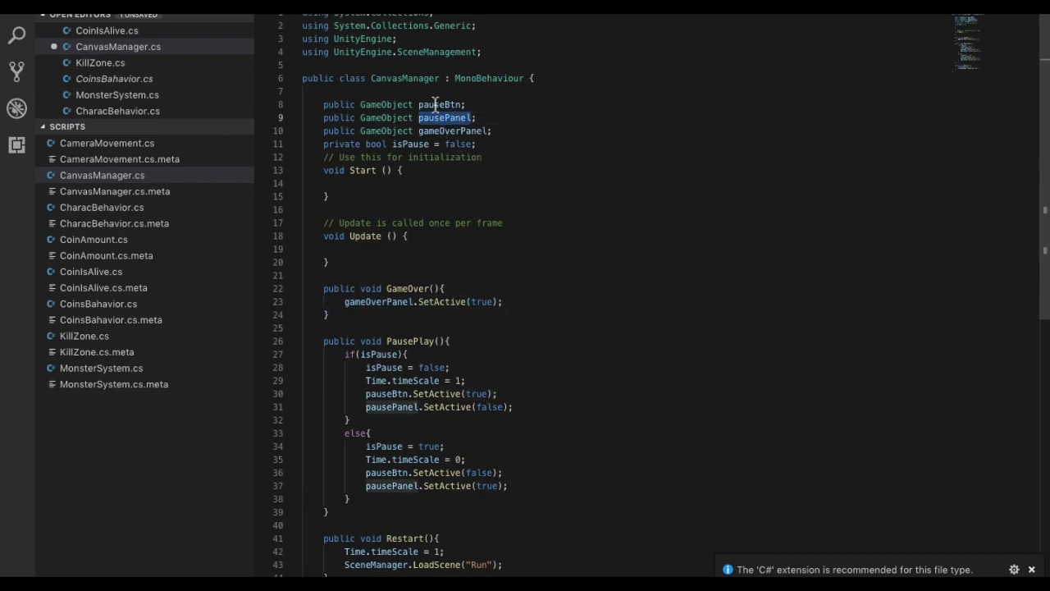
{"action": "double_click", "coordinate": [435, 105]}
{"action": "key", "text": "ctrl+c"}
{"action": "left_click", "coordinate": [526, 301]}
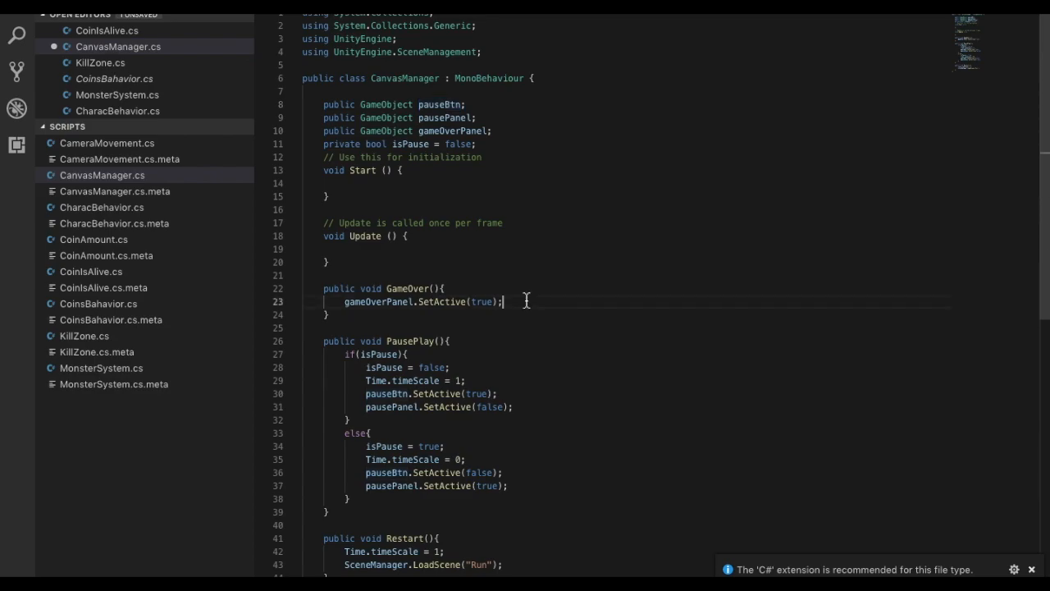
{"action": "key", "text": "Return"}
{"action": "key", "text": "ctrl+v"}
{"action": "type", "text": ".Set"}
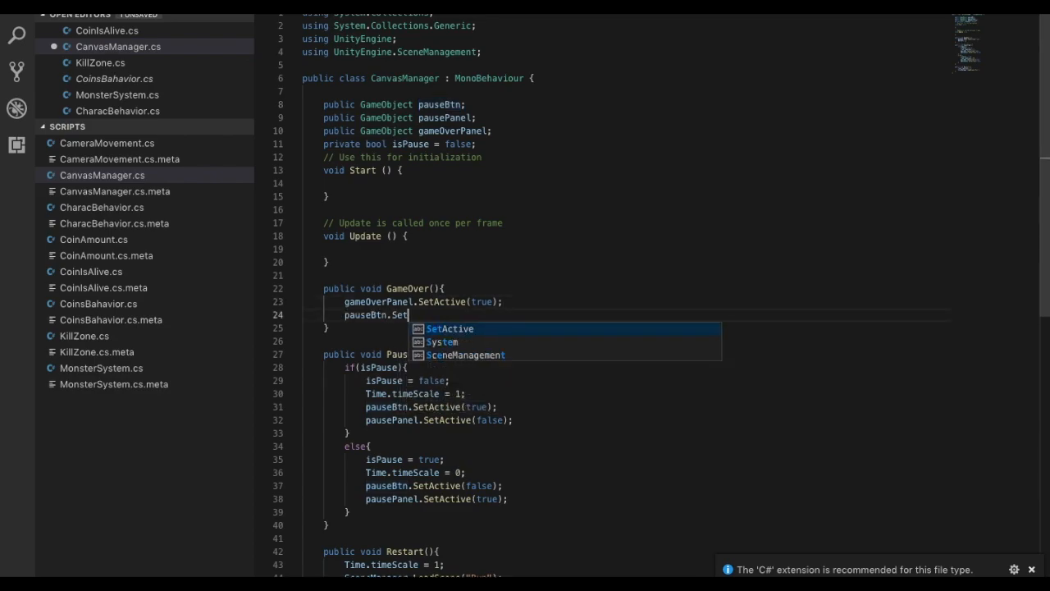
{"action": "key", "text": "Return"}
{"action": "type", "text": "(false);"}
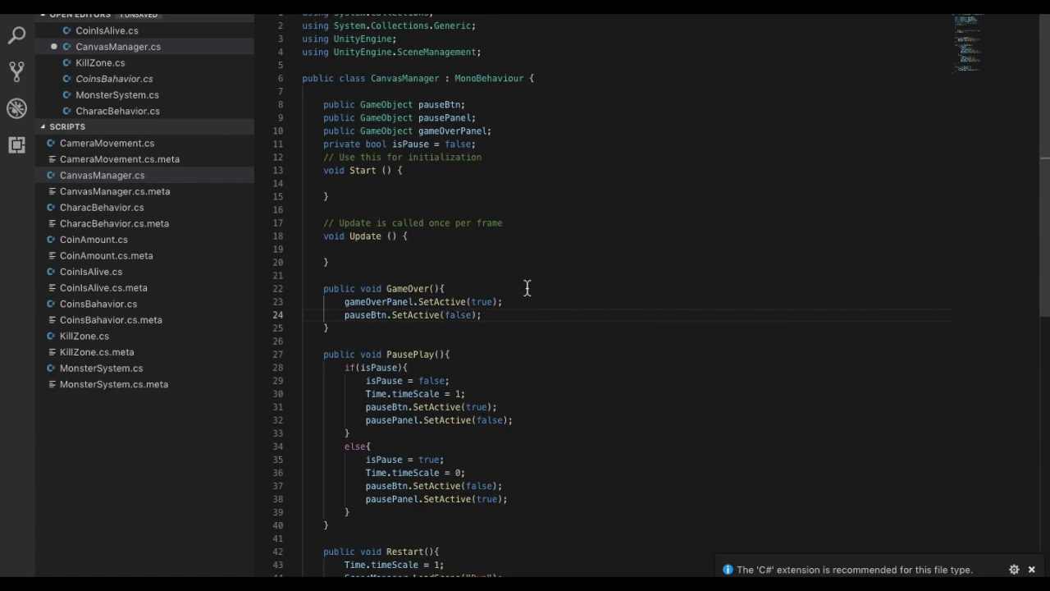
Copy Time.timeScale = 0; from PausePlay() to the first line of GameOver() and save CanvasManager.cs
{"action": "scroll", "coordinate": [526, 288], "scroll_direction": "down", "scroll_amount": 1}
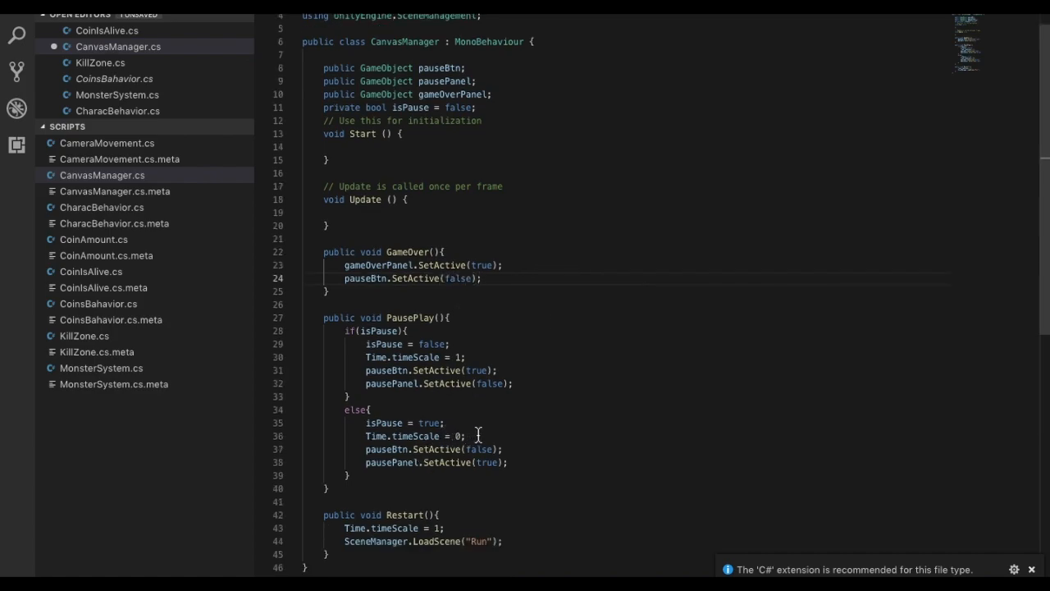
{"action": "left_click_drag", "start_coordinate": [479, 436], "coordinate": [360, 437]}
{"action": "key", "text": "ctrl+c"}
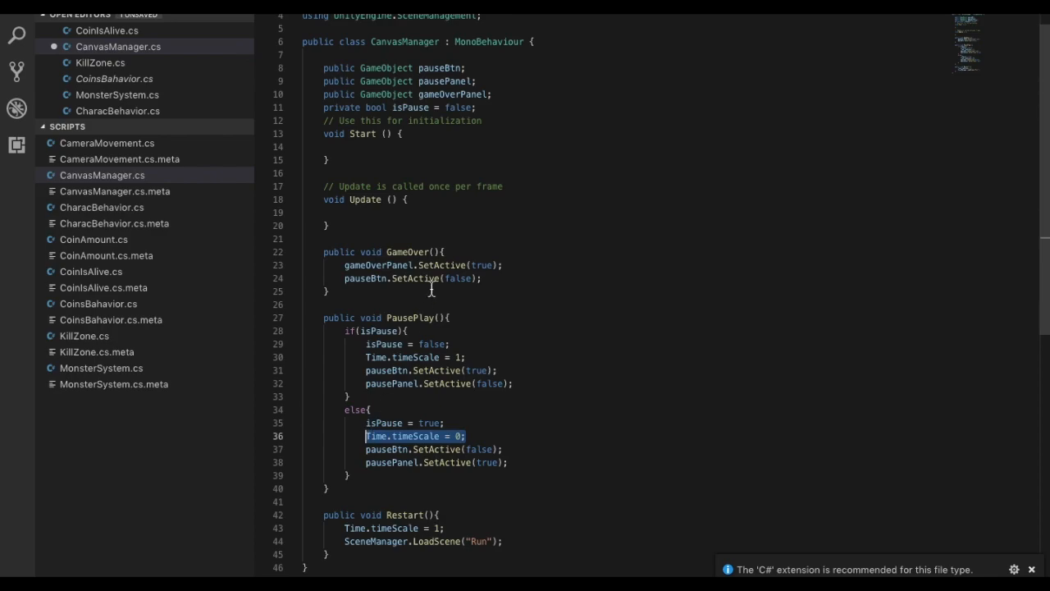
{"action": "left_click", "coordinate": [462, 255]}
{"action": "key", "text": "Return"}
{"action": "key", "text": "ctrl+v"}
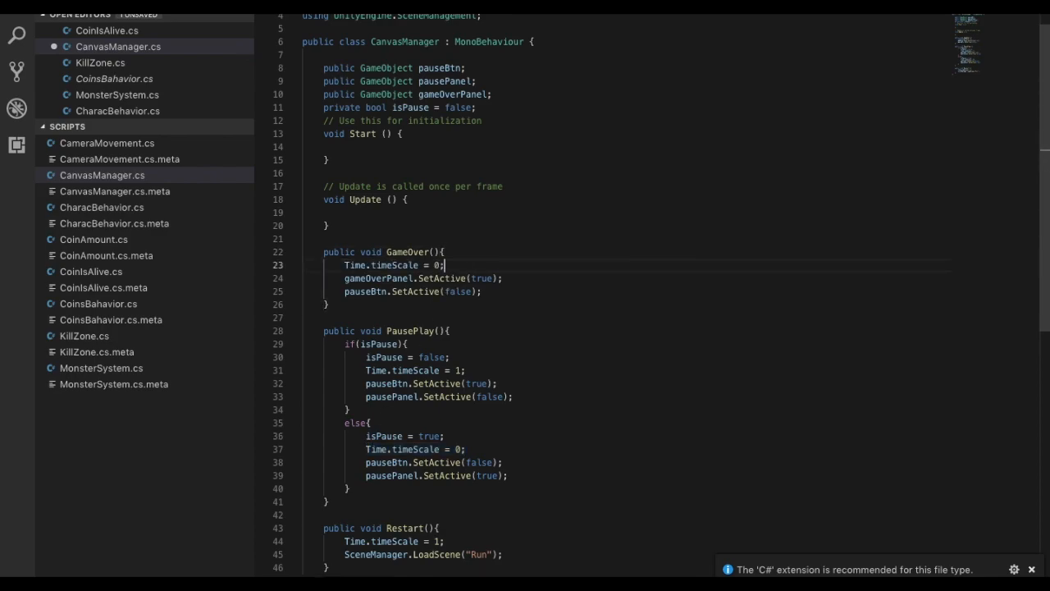
{"action": "key", "text": "ctrl+s"}
{"action": "left_click", "coordinate": [534, 290]}
{"action": "scroll", "coordinate": [534, 291], "scroll_direction": "down", "scroll_amount": 1}
{"action": "scroll", "coordinate": [600, 110], "scroll_direction": "up", "scroll_amount": 3}
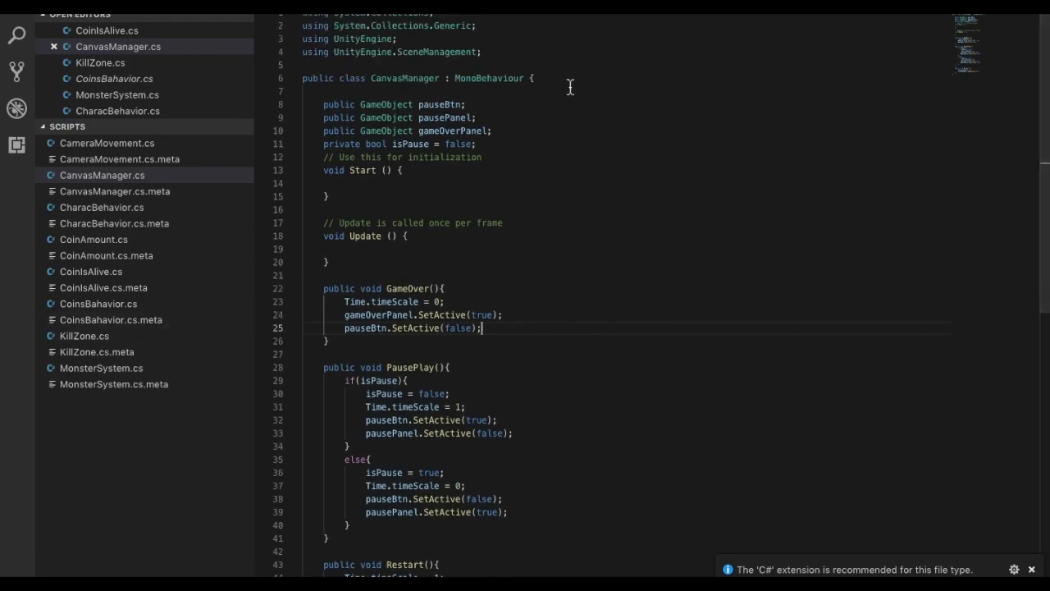
Switch to Unity, inspect the Canvas object's Canvas Manager component, and open the KillZone.cs compile error from the Console
{"action": "key", "text": "ctrl+Left"}
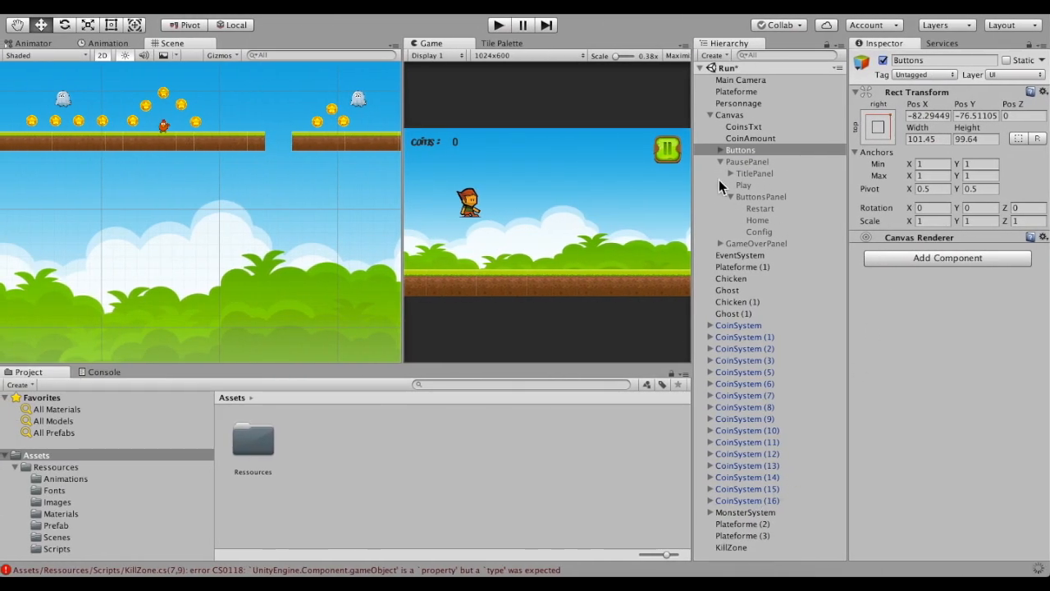
{"action": "left_click", "coordinate": [738, 115]}
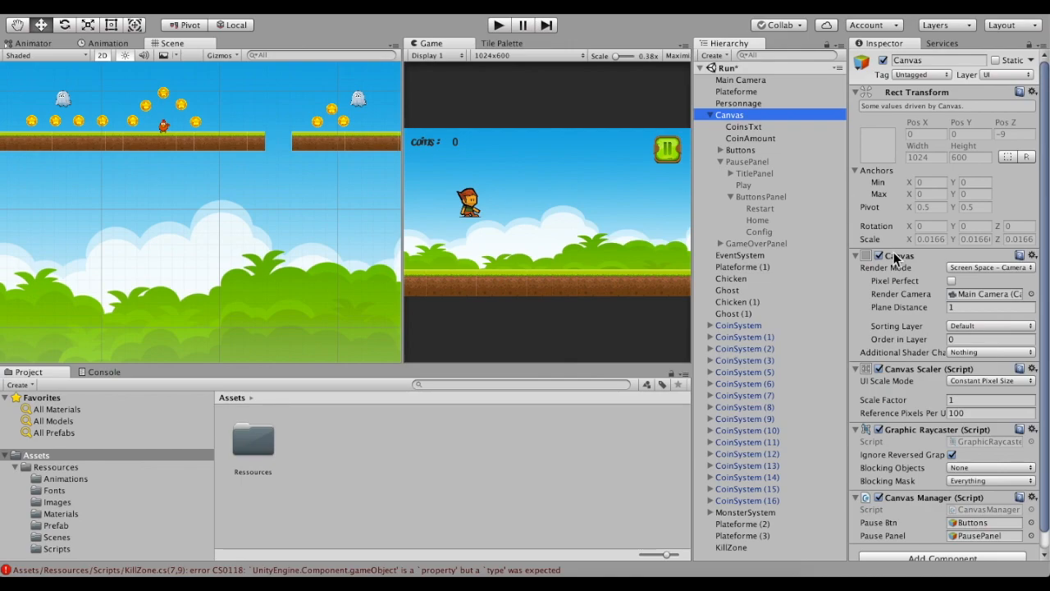
{"action": "scroll", "coordinate": [898, 260], "scroll_direction": "down", "scroll_amount": 1}
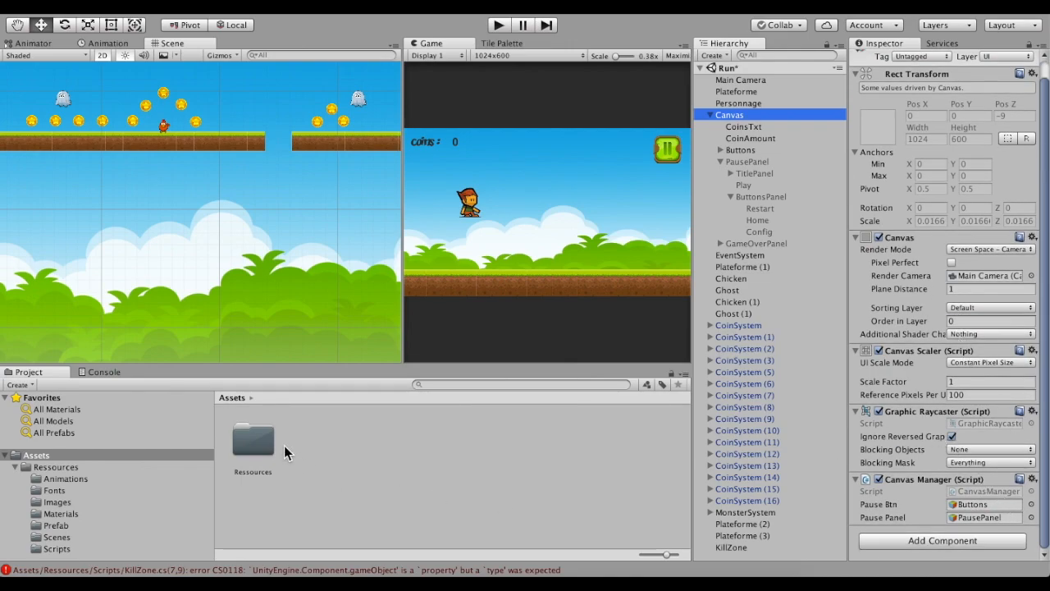
{"action": "left_click", "coordinate": [104, 372]}
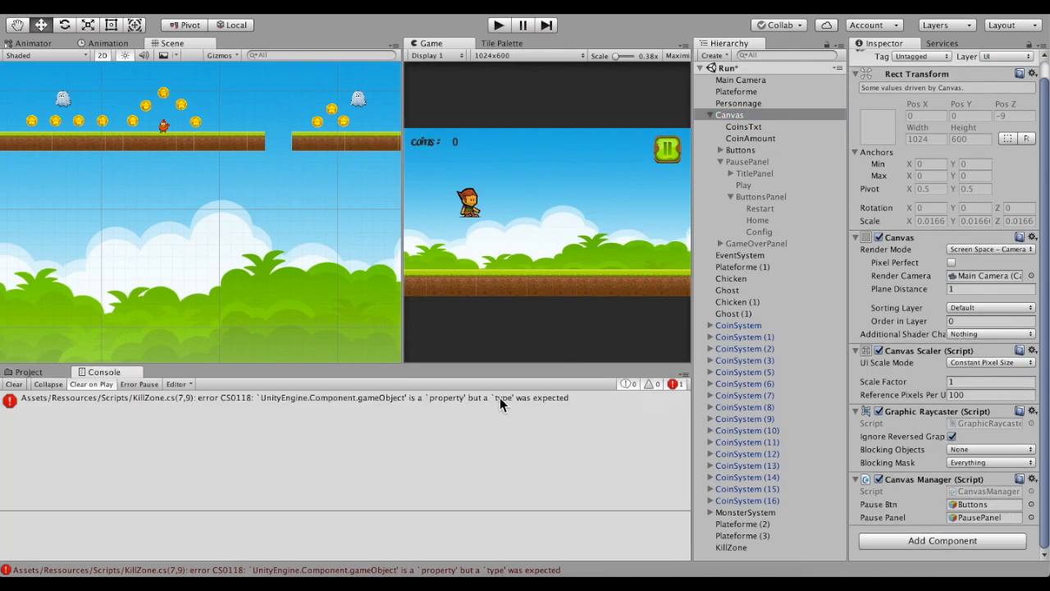
{"action": "double_click", "coordinate": [319, 399]}
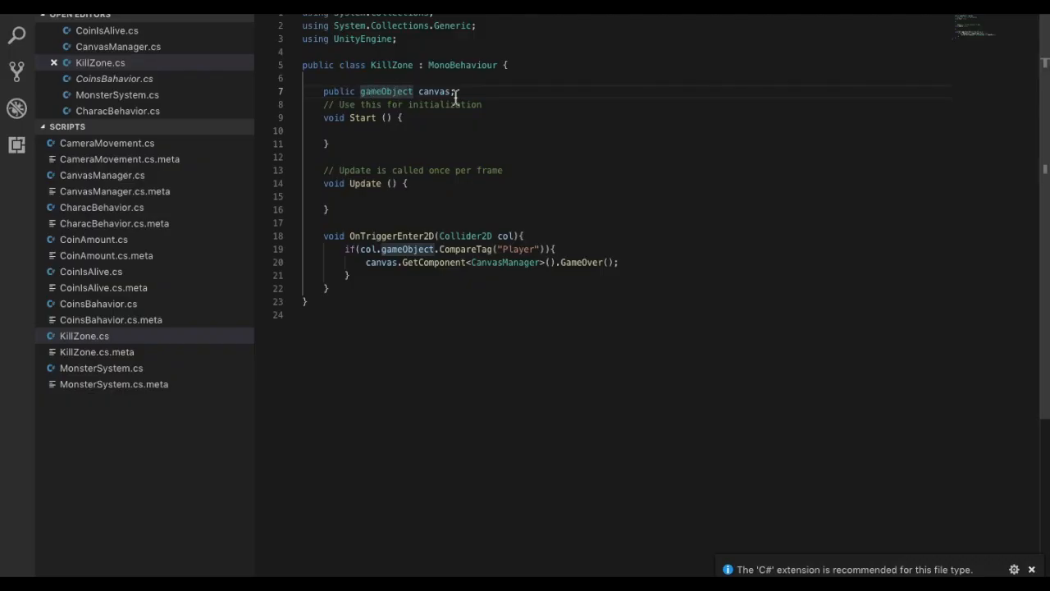
Correct the type of the canvas field in KillZone.cs to GameObject and save the script
{"action": "key", "text": "Delete"}
{"action": "type", "text": "G"}
{"action": "key", "text": "super+s"}
Back in Unity, assign the Canvas object to the Canvas field of the KillZone's Kill Zone script
{"action": "key", "text": "super+Tab"}
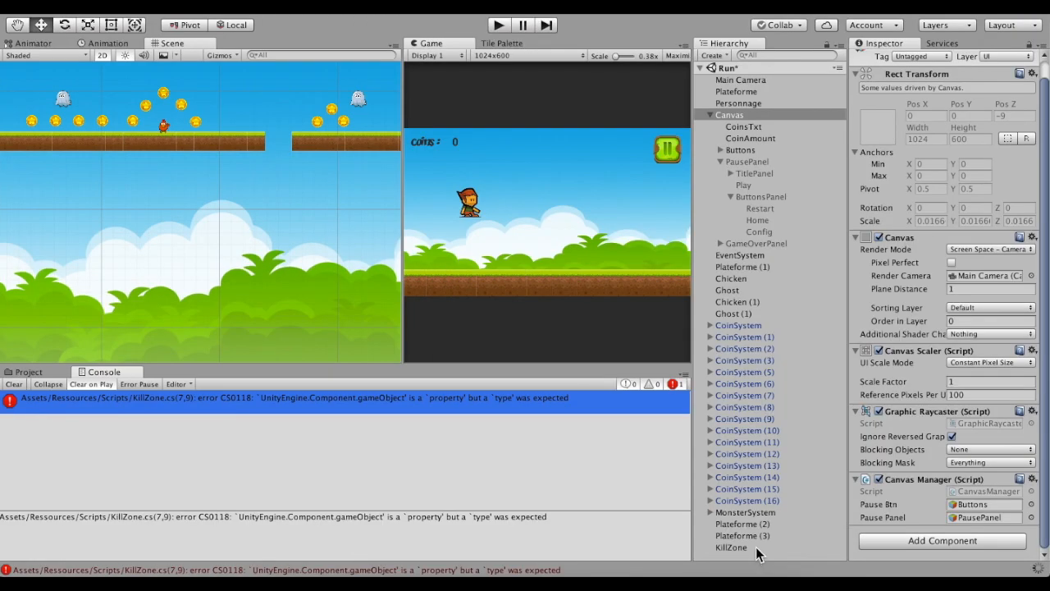
{"action": "left_click", "coordinate": [755, 548]}
{"action": "left_click_drag", "start_coordinate": [736, 116], "coordinate": [968, 352]}
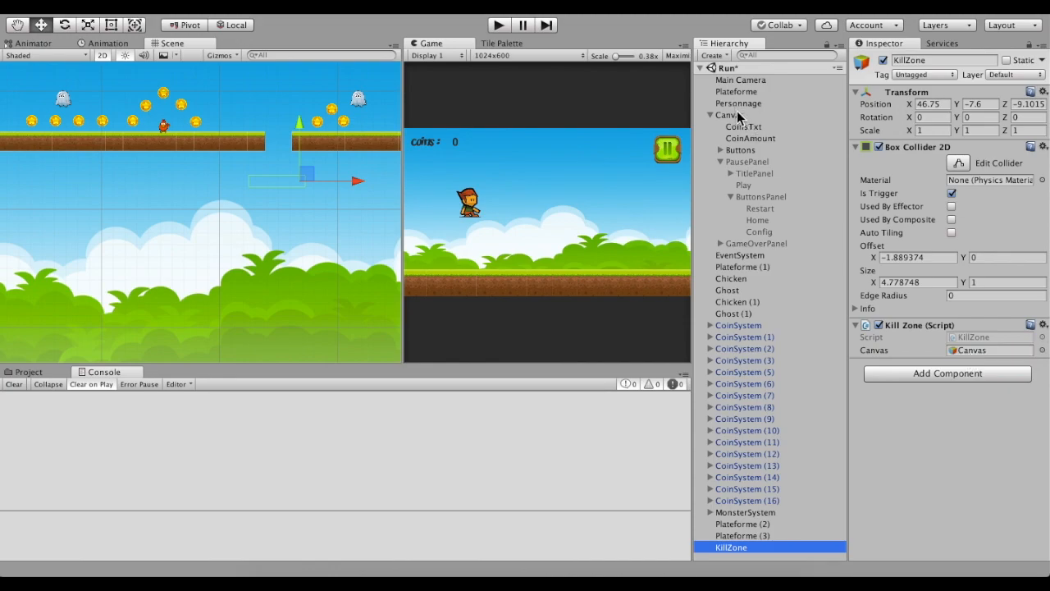
Assign the GameOverPanel object to the Game Over Panel field of the Canvas Manager script on Canvas
{"action": "left_click", "coordinate": [737, 116]}
{"action": "scroll", "coordinate": [916, 331], "scroll_direction": "down", "scroll_amount": 2}
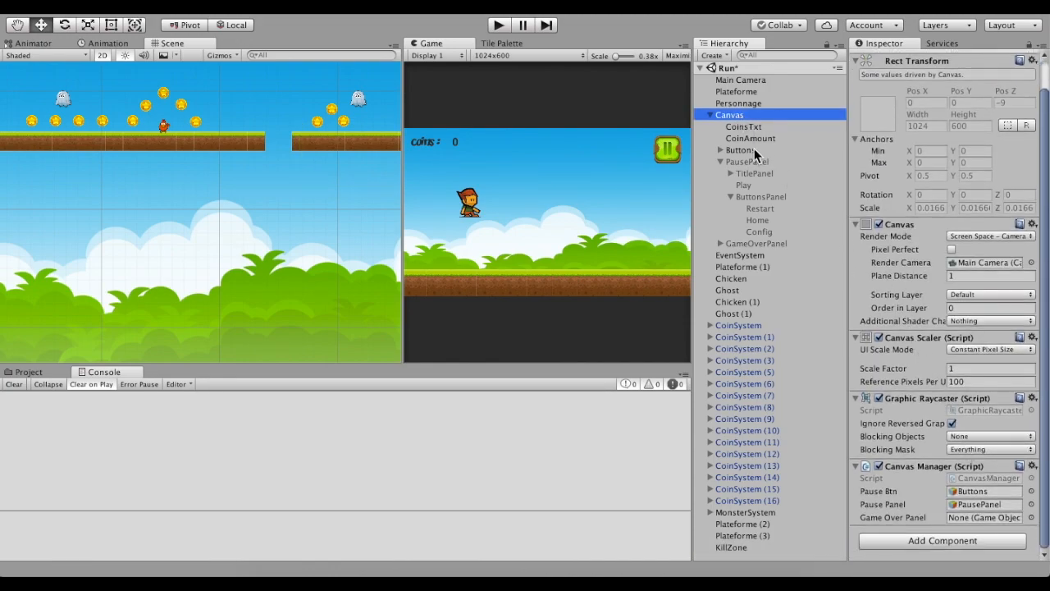
{"action": "left_click_drag", "start_coordinate": [738, 244], "coordinate": [974, 520]}
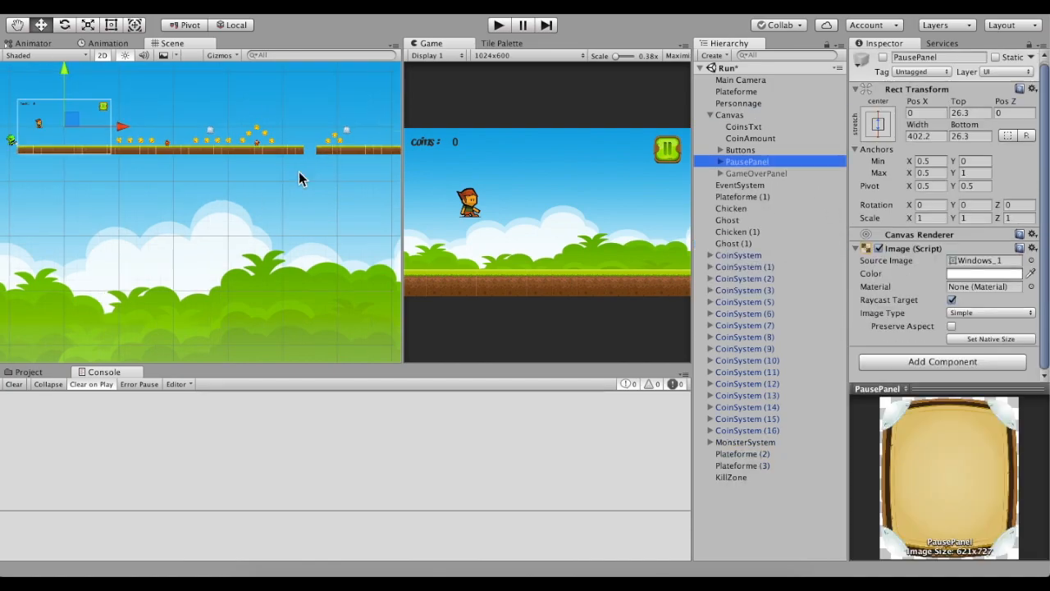
Duplicate the KillZone object and move the copy along X beneath the next platform gap
{"action": "middle_click_drag", "start_coordinate": [300, 174], "coordinate": [231, 179]}
{"action": "double_click", "coordinate": [756, 478]}
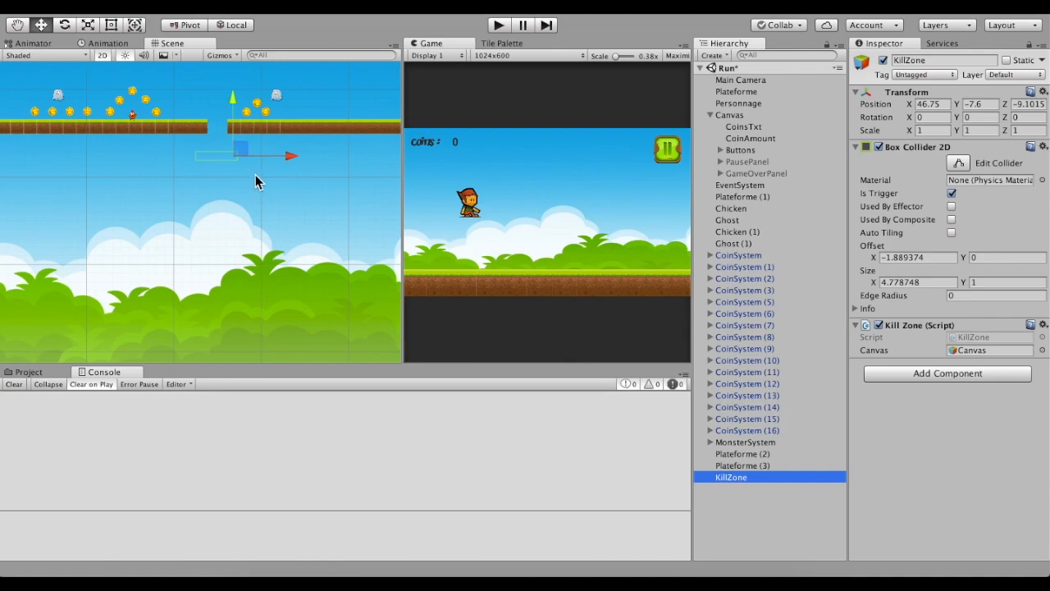
{"action": "key", "text": "ctrl+d"}
{"action": "scroll", "coordinate": [293, 197], "scroll_direction": "down", "scroll_amount": 3}
{"action": "middle_click_drag", "start_coordinate": [297, 206], "coordinate": [136, 168]}
{"action": "left_click_drag", "start_coordinate": [136, 168], "coordinate": [395, 167]}
Duplicate the kill zone again and move the second copy along X to position 156 under the following gap
{"action": "middle_click_drag", "start_coordinate": [297, 206], "coordinate": [98, 204]}
{"action": "key", "text": "ctrl+d"}
{"action": "left_click_drag", "start_coordinate": [169, 182], "coordinate": [308, 181]}
{"action": "middle_click_drag", "start_coordinate": [84, 216], "coordinate": [362, 207]}
{"action": "scroll", "coordinate": [144, 180], "scroll_direction": "up", "scroll_amount": 5}
{"action": "middle_click_drag", "start_coordinate": [129, 179], "coordinate": [269, 197]}
{"action": "scroll", "coordinate": [248, 189], "scroll_direction": "up", "scroll_amount": 5}
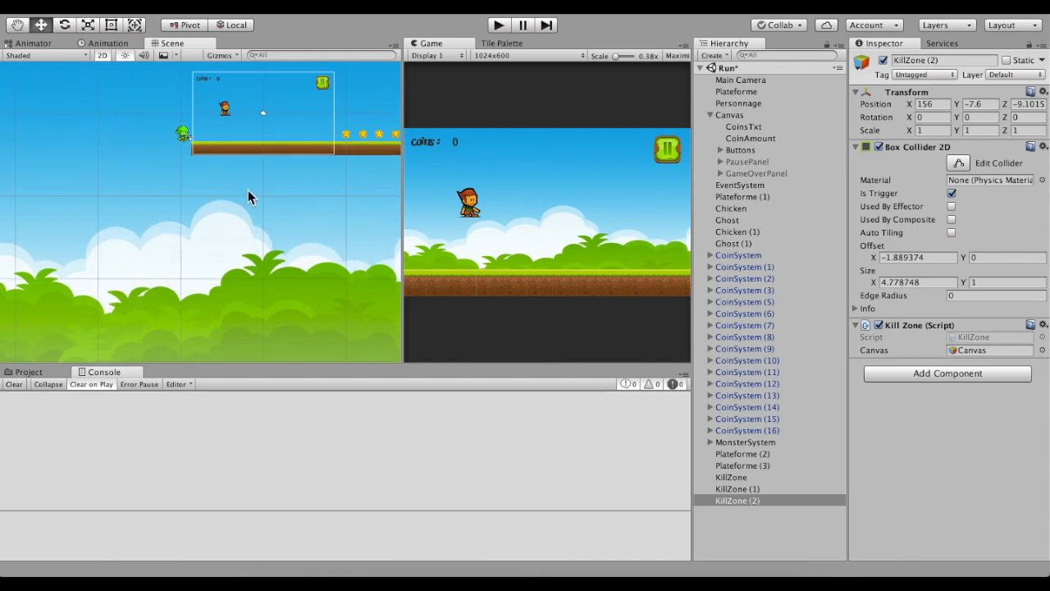
Play-test the game until the character falls into a gap, and examine the character's location in the Scene view
{"action": "left_click", "coordinate": [492, 25]}
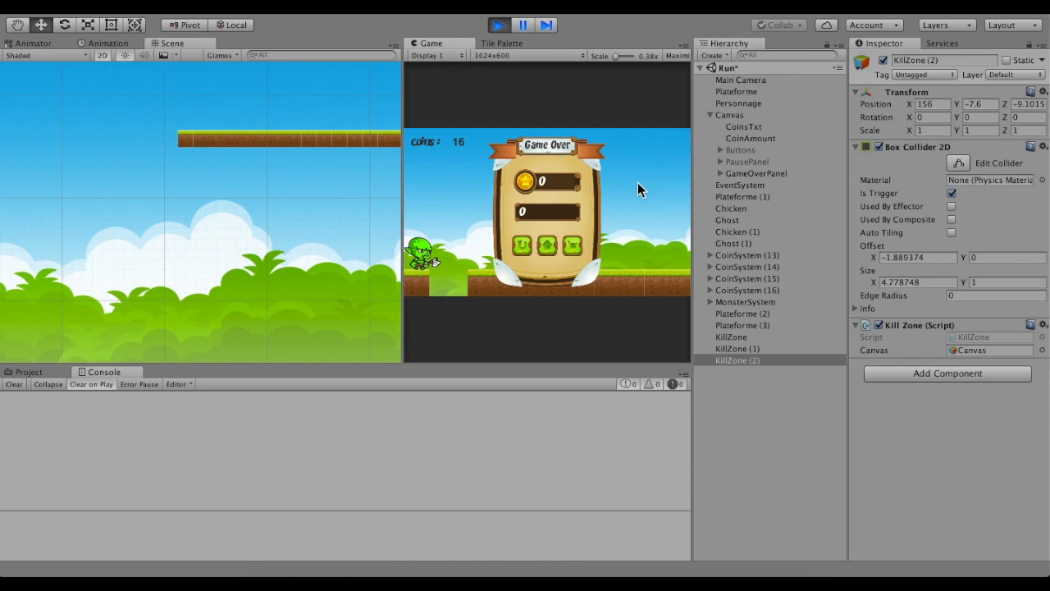
{"action": "scroll", "coordinate": [347, 220], "scroll_direction": "down", "scroll_amount": 3}
{"action": "middle_click_drag", "start_coordinate": [293, 199], "coordinate": [91, 173]}
{"action": "middle_click_drag", "start_coordinate": [350, 141], "coordinate": [183, 146]}
{"action": "scroll", "coordinate": [316, 172], "scroll_direction": "up", "scroll_amount": 6}
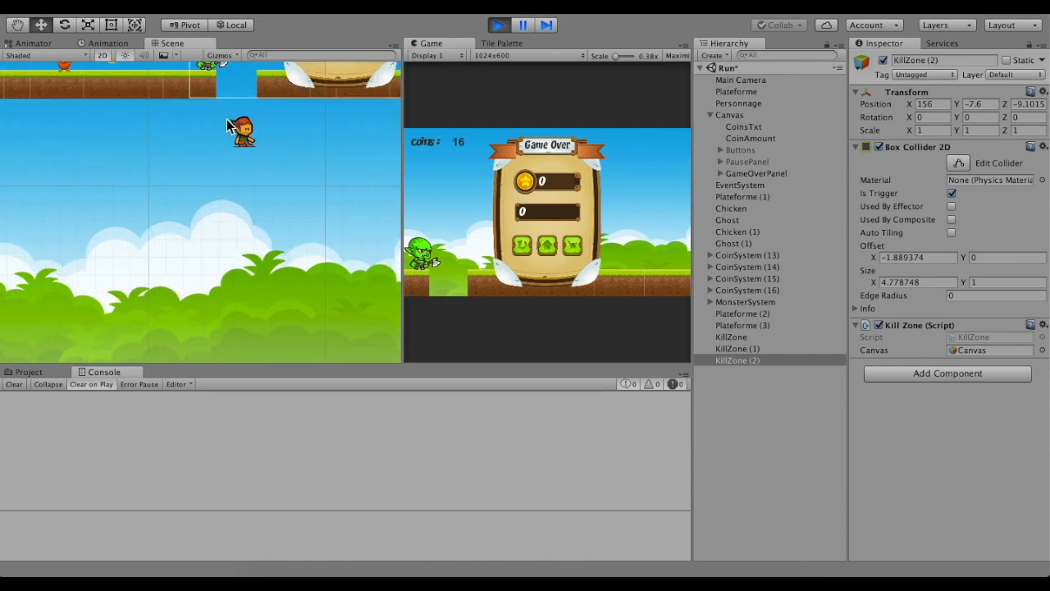
Restart the run from the Game Over panel, jump with the character, and stop play mode
{"action": "left_click", "coordinate": [523, 248]}
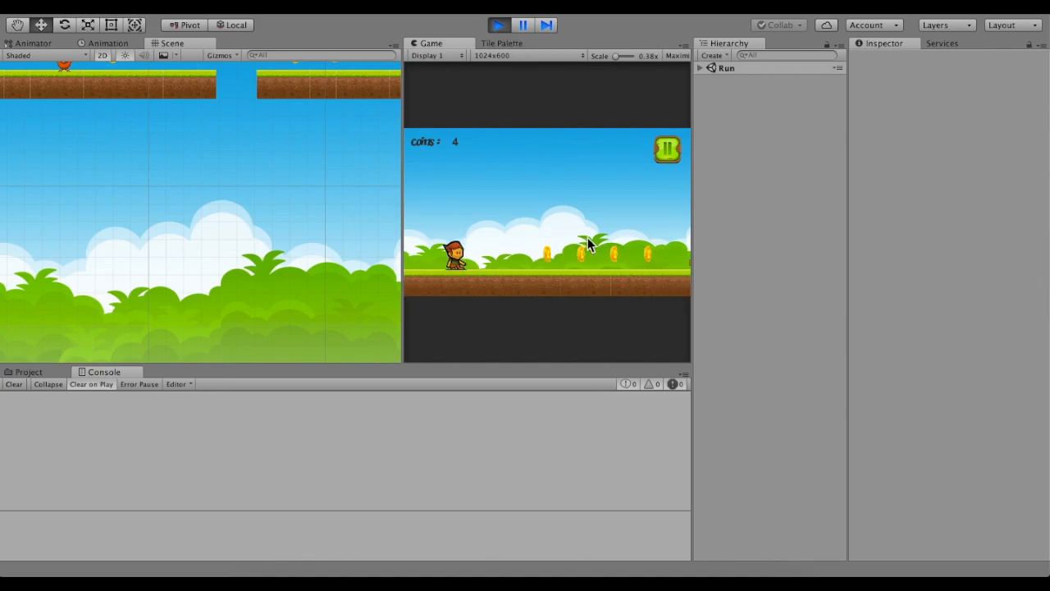
{"action": "key", "text": "space"}
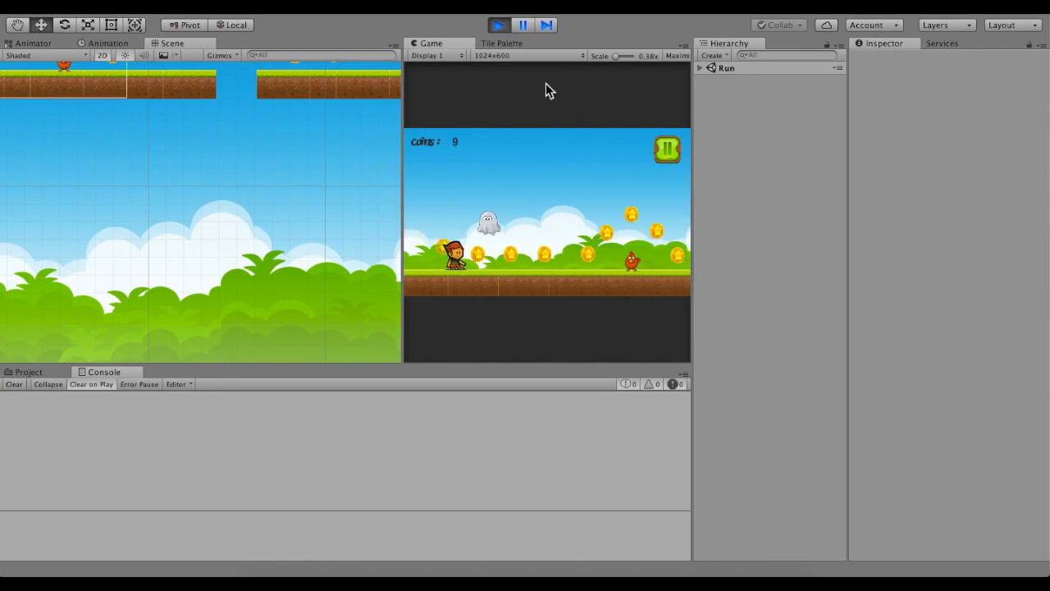
{"action": "left_click", "coordinate": [499, 29]}
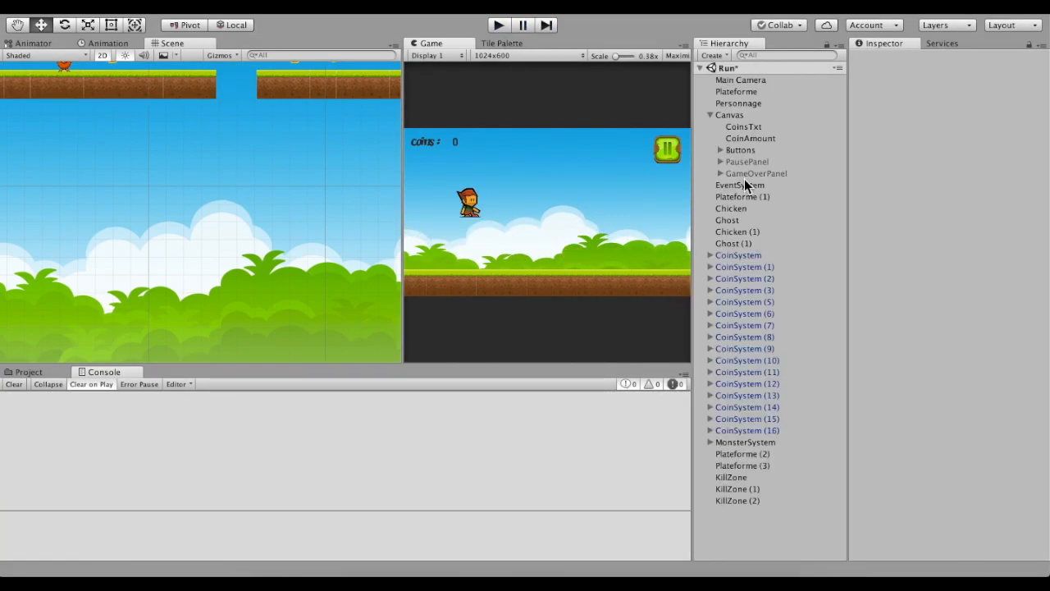
Select the Monster sprite under MonsterSystem in the Scene view to inspect it, then toggle play mode
{"action": "left_click", "coordinate": [721, 174]}
{"action": "left_click", "coordinate": [725, 222]}
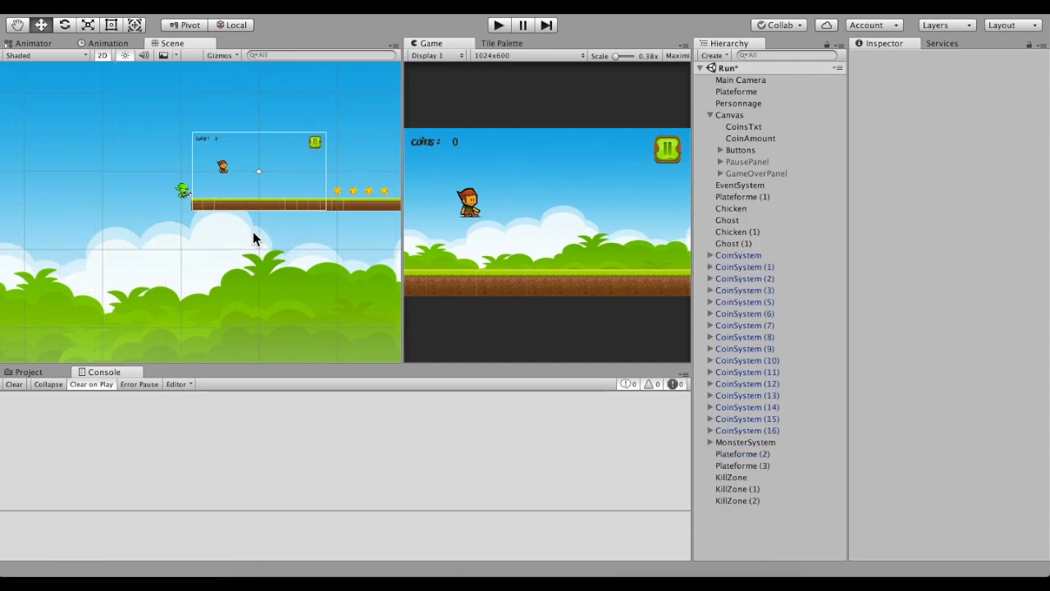
{"action": "left_click", "coordinate": [183, 191]}
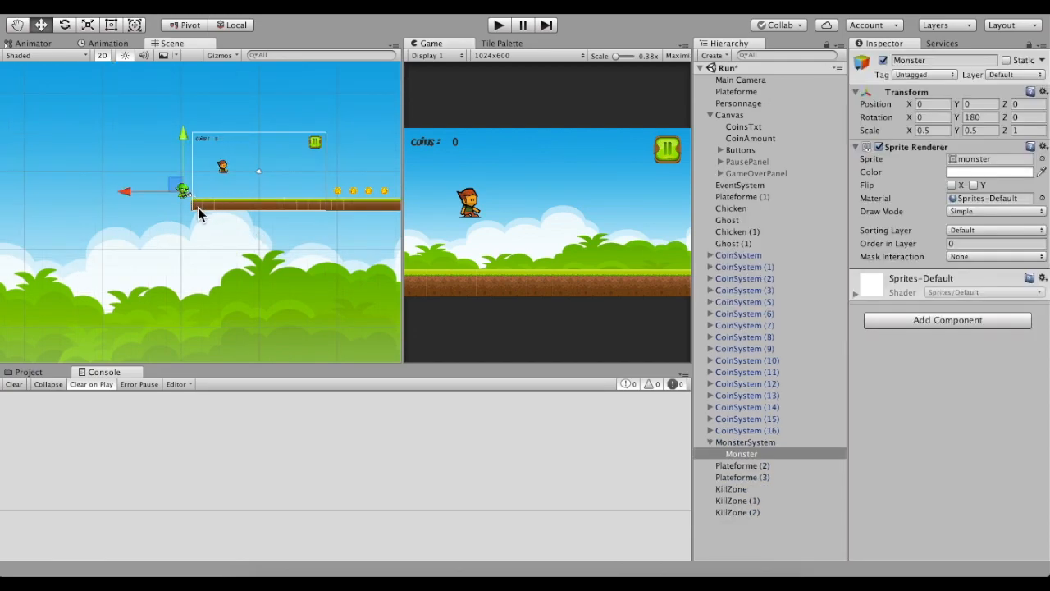
{"action": "left_click", "coordinate": [498, 28]}
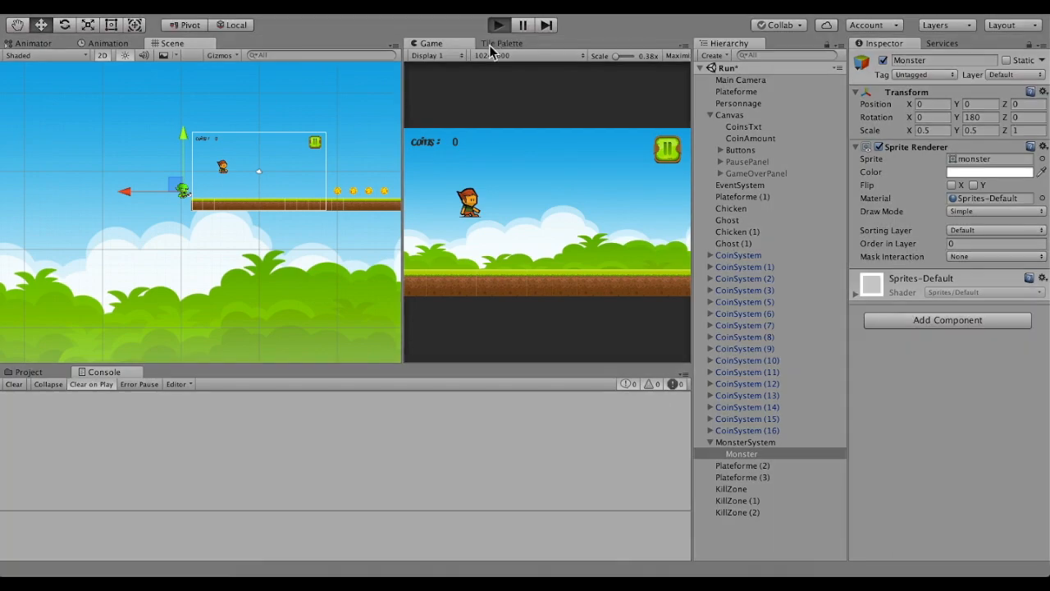
Switch to the code editor, open MonsterSystem.cs and delete the Debug.Log("Game Over") line from KillPlayer()
{"action": "key", "text": "ctrl+Right"}
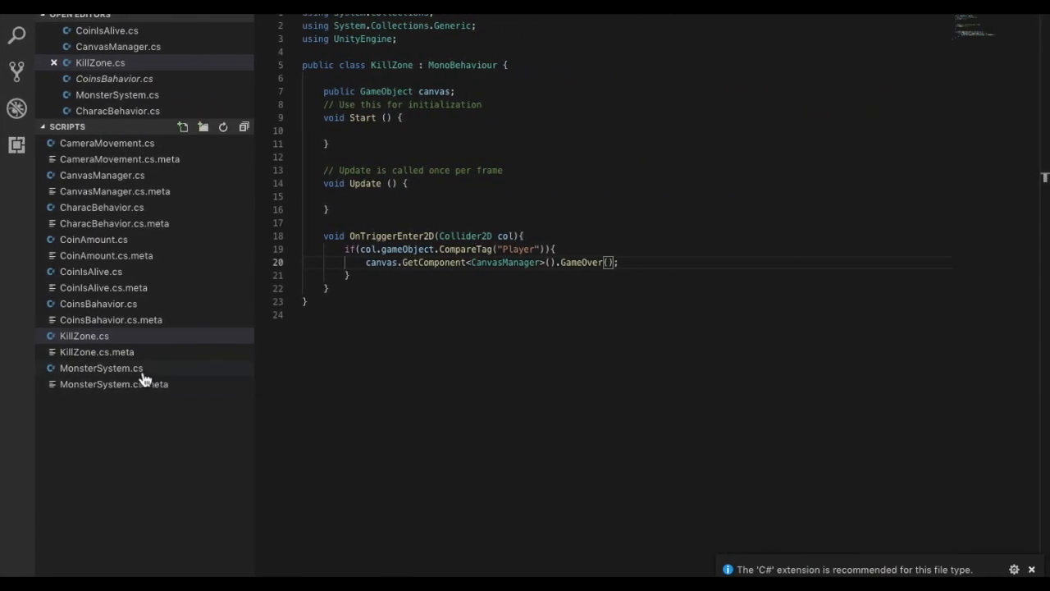
{"action": "left_click", "coordinate": [101, 368]}
{"action": "left_click", "coordinate": [525, 473]}
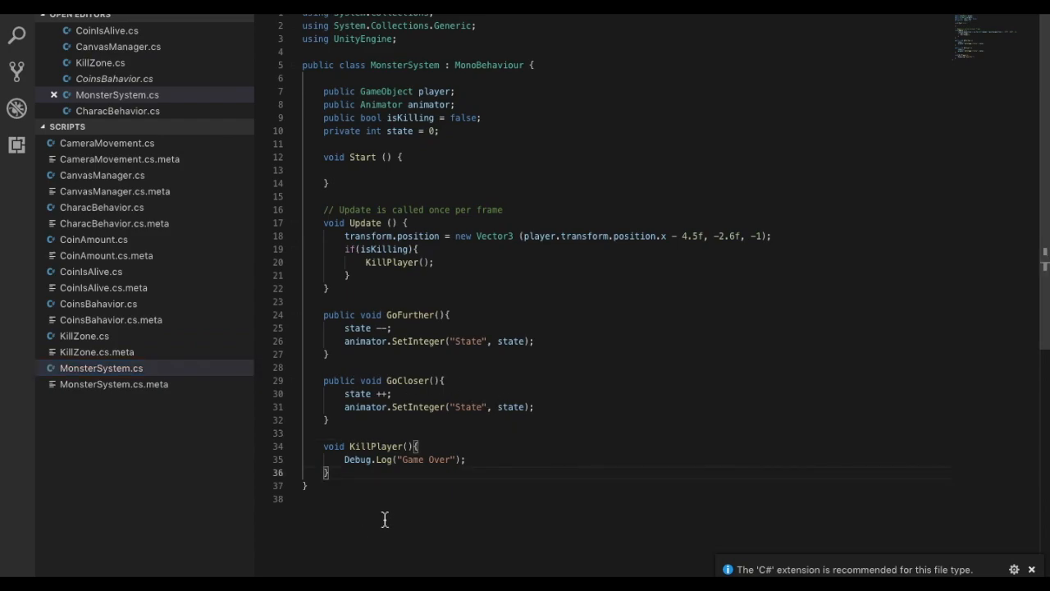
{"action": "left_click_drag", "start_coordinate": [474, 465], "coordinate": [378, 474]}
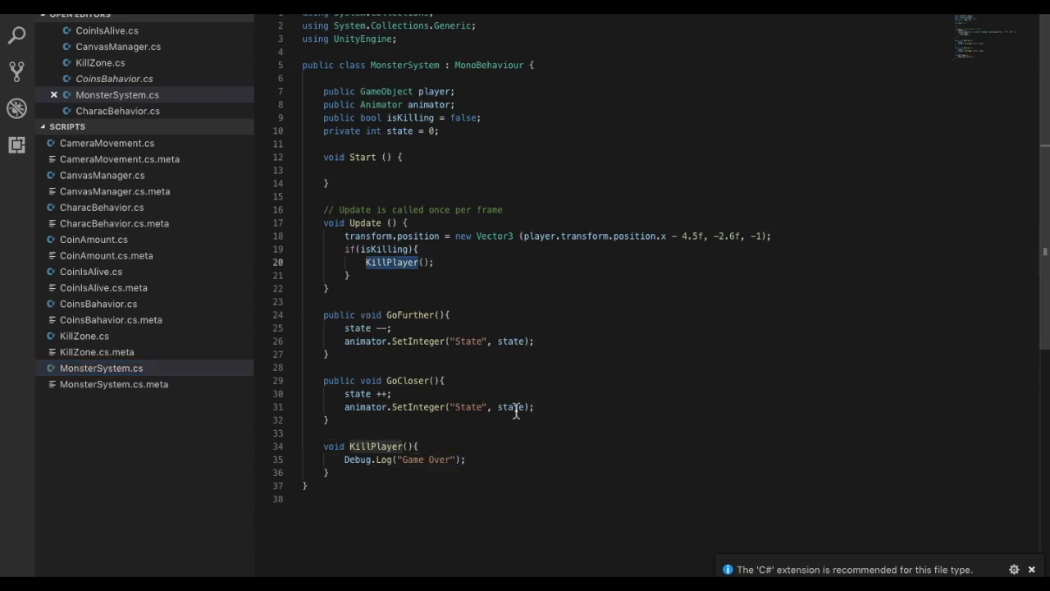
{"action": "left_click_drag", "start_coordinate": [465, 460], "coordinate": [346, 468]}
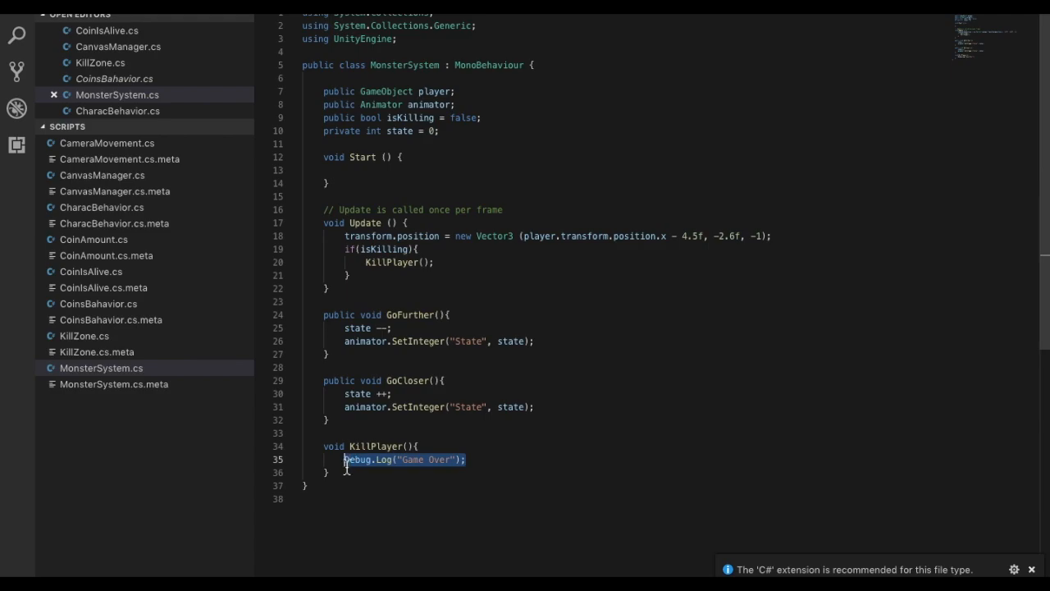
{"action": "key", "text": "BackSpace"}
Duplicate the player field declaration in MonsterSystem.cs and rename the copy to make a public GameObject field named canvas
{"action": "left_click_drag", "start_coordinate": [456, 92], "coordinate": [324, 96]}
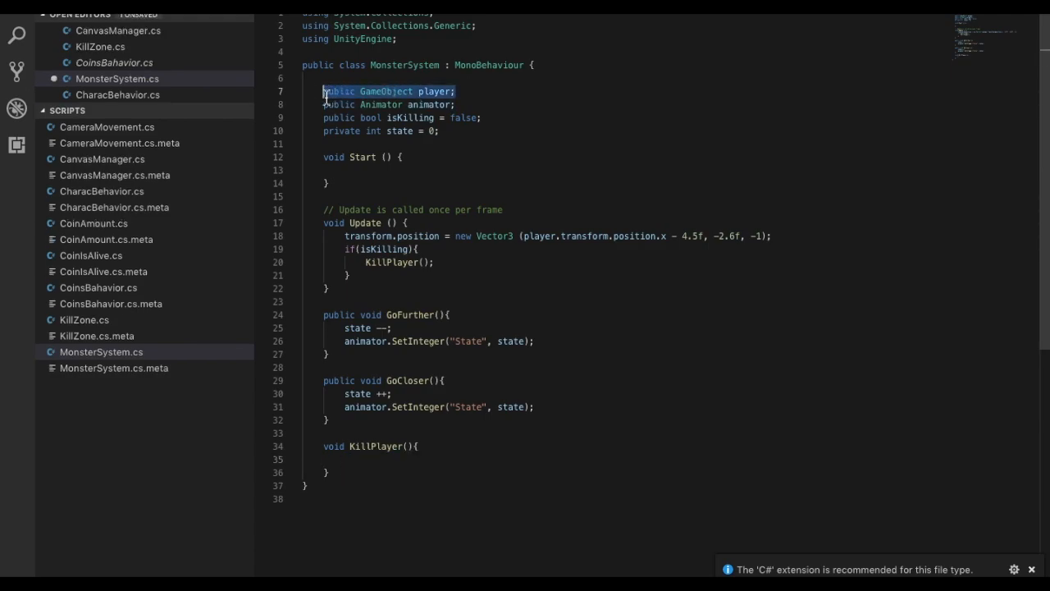
{"action": "key", "text": "ctrl+c"}
{"action": "left_click", "coordinate": [456, 91]}
{"action": "key", "text": "Return"}
{"action": "key", "text": "ctrl+v"}
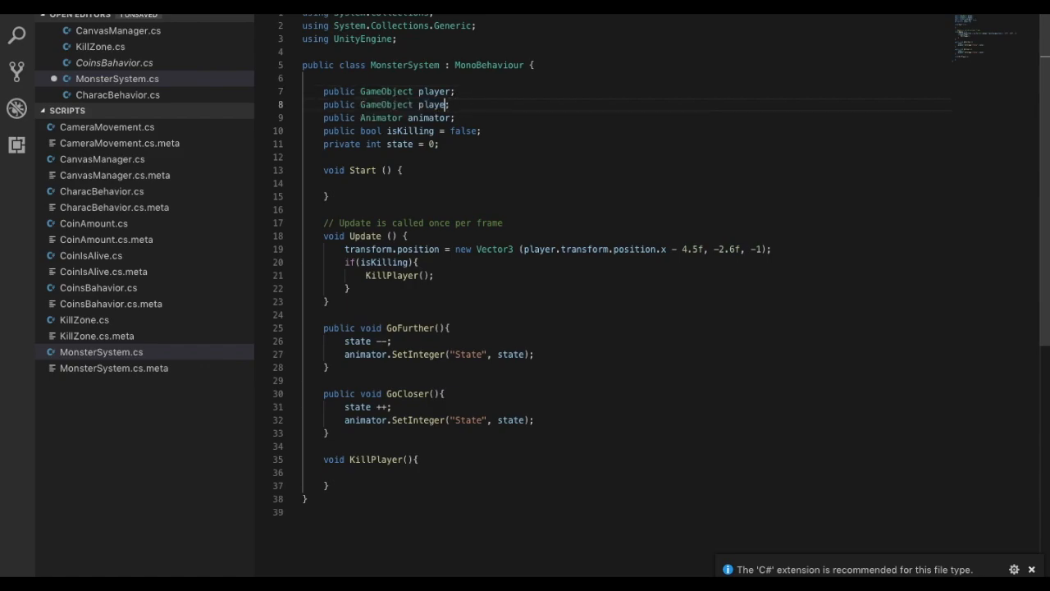
{"action": "key", "text": "BackSpace"}
{"action": "type", "text": "canvas"}
{"action": "double_click", "coordinate": [434, 104]}
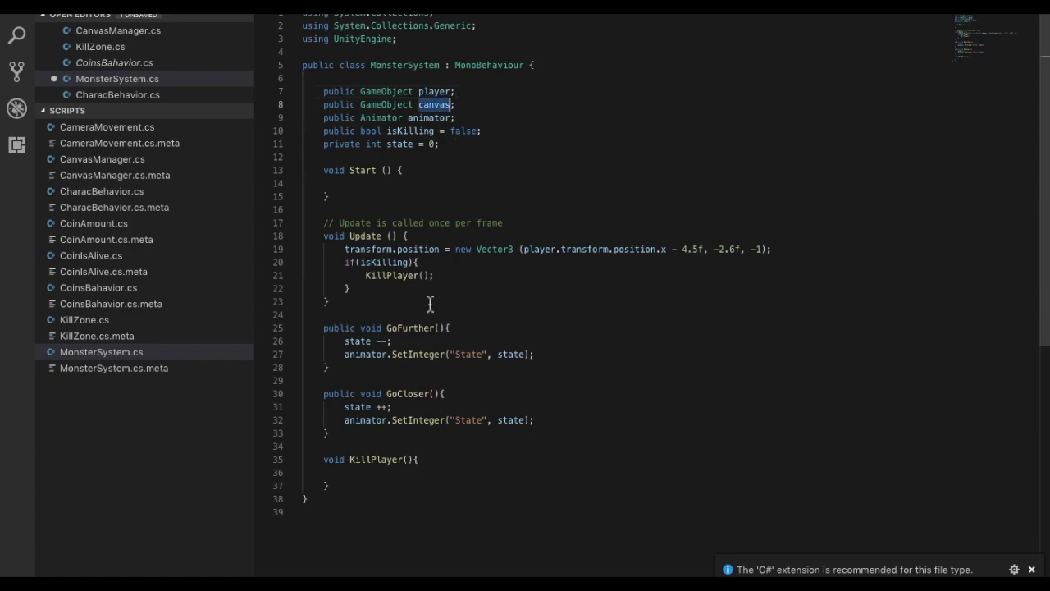
Copy canvas.GetComponent<CanvasManager>().GameOver(); from KillZone.cs into the body of KillPlayer() in MonsterSystem.cs
{"action": "left_click", "coordinate": [84, 320]}
{"action": "left_click_drag", "start_coordinate": [648, 263], "coordinate": [367, 264]}
{"action": "left_click", "coordinate": [128, 351]}
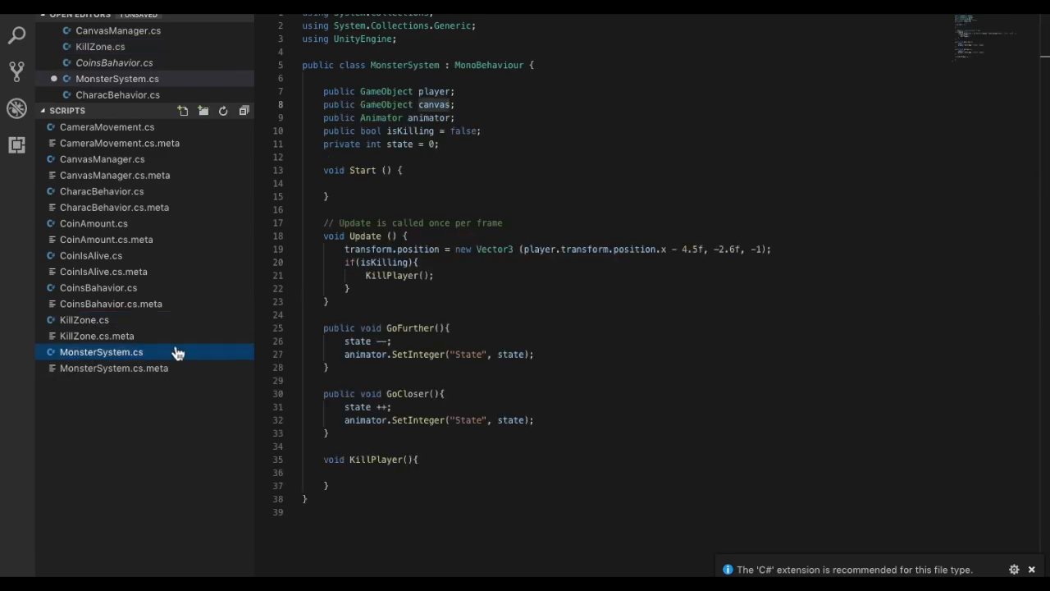
{"action": "left_click", "coordinate": [383, 475]}
{"action": "key", "text": "ctrl+v"}
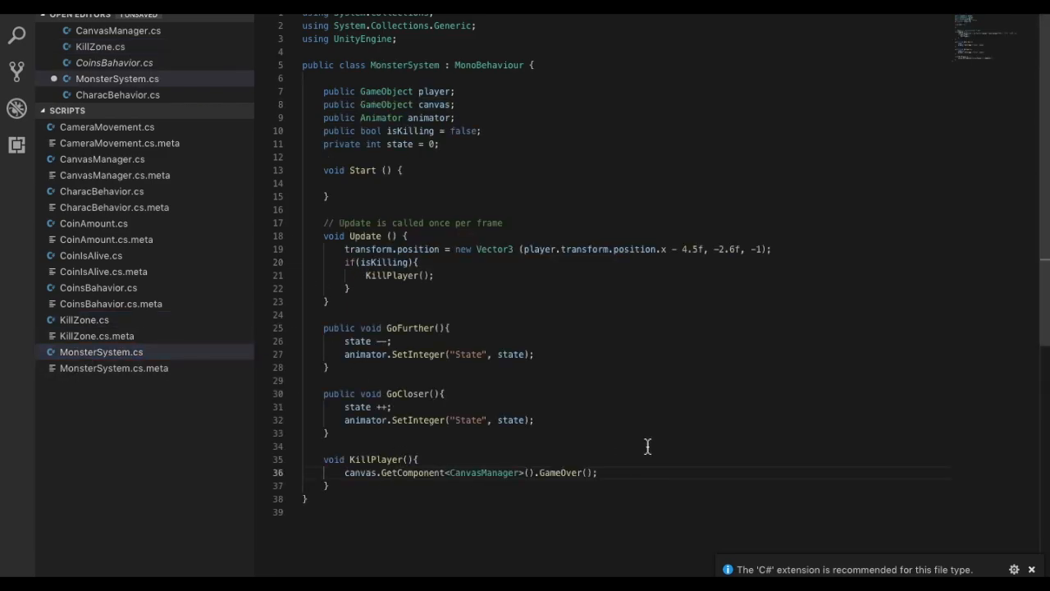
Save the script, switch to Unity and assign the Canvas object to the Canvas field of MonsterSystem's Monster System component
{"action": "key", "text": "ctrl+s"}
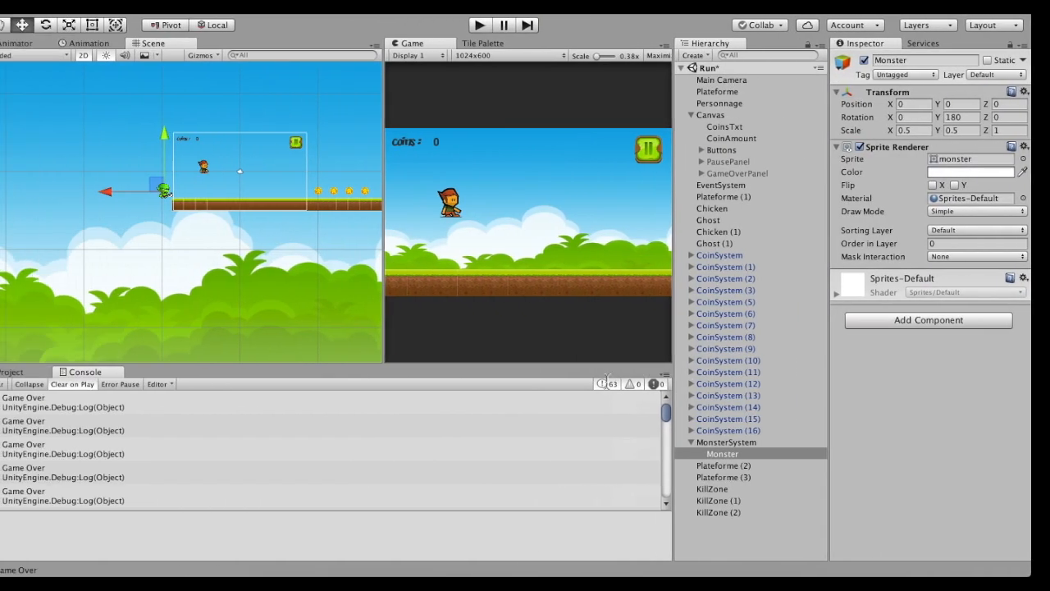
{"action": "left_click", "coordinate": [745, 443]}
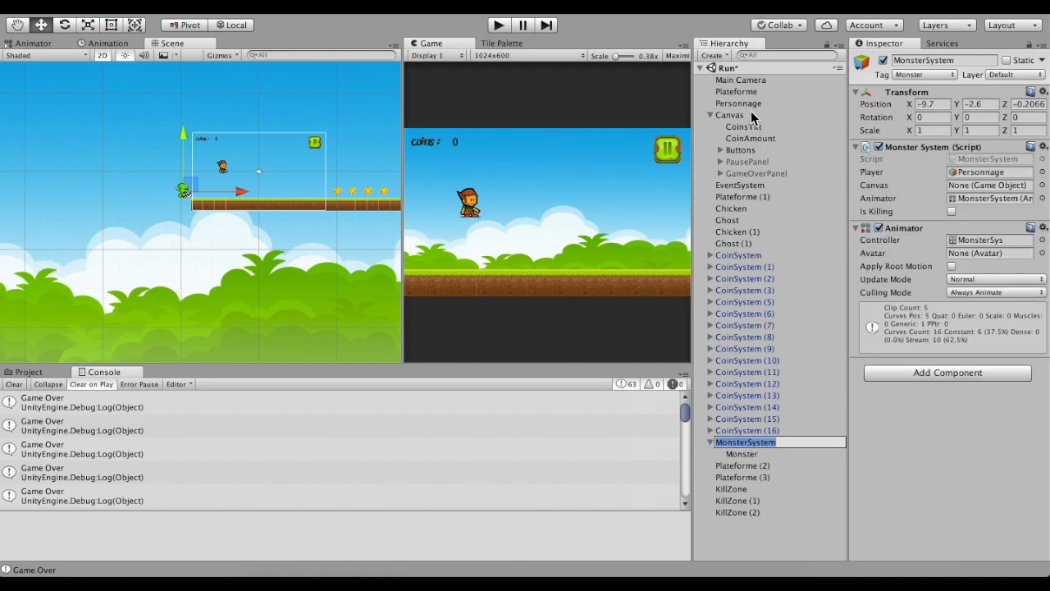
{"action": "left_click_drag", "start_coordinate": [742, 115], "coordinate": [976, 189]}
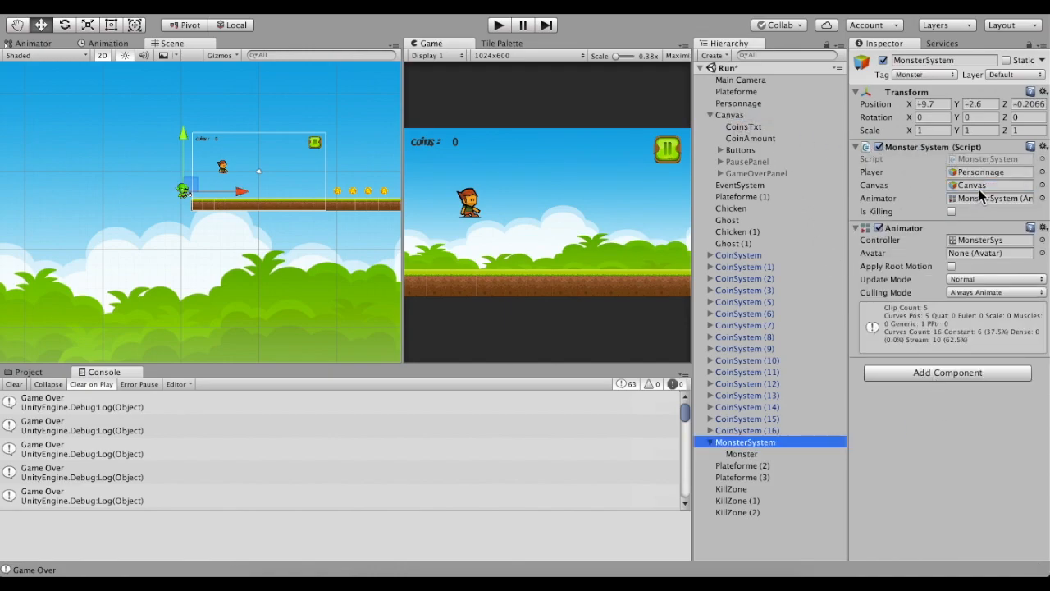
Open the KillPlayer clip of MonsterSystem for animation editing
{"action": "left_click", "coordinate": [29, 372]}
{"action": "left_click", "coordinate": [54, 490]}
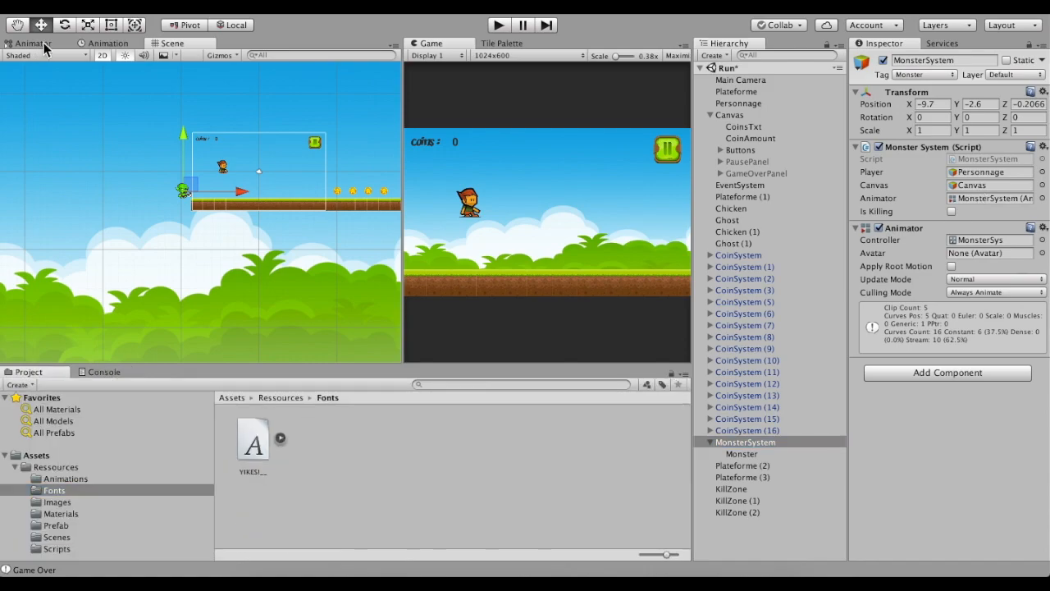
{"action": "left_click", "coordinate": [42, 45]}
{"action": "left_click", "coordinate": [88, 46]}
{"action": "left_click", "coordinate": [58, 70]}
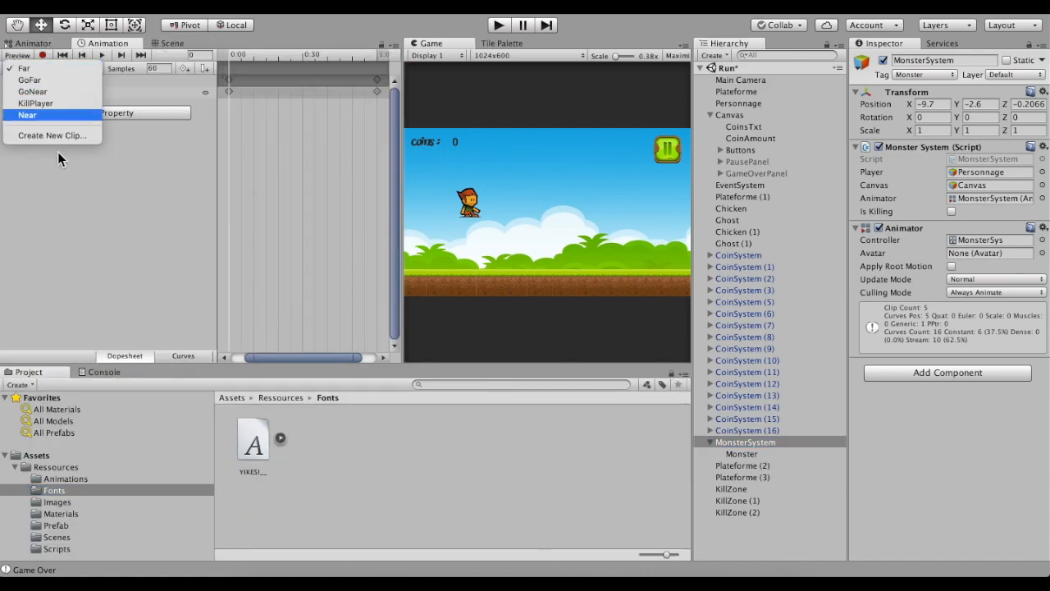
{"action": "left_click", "coordinate": [50, 107]}
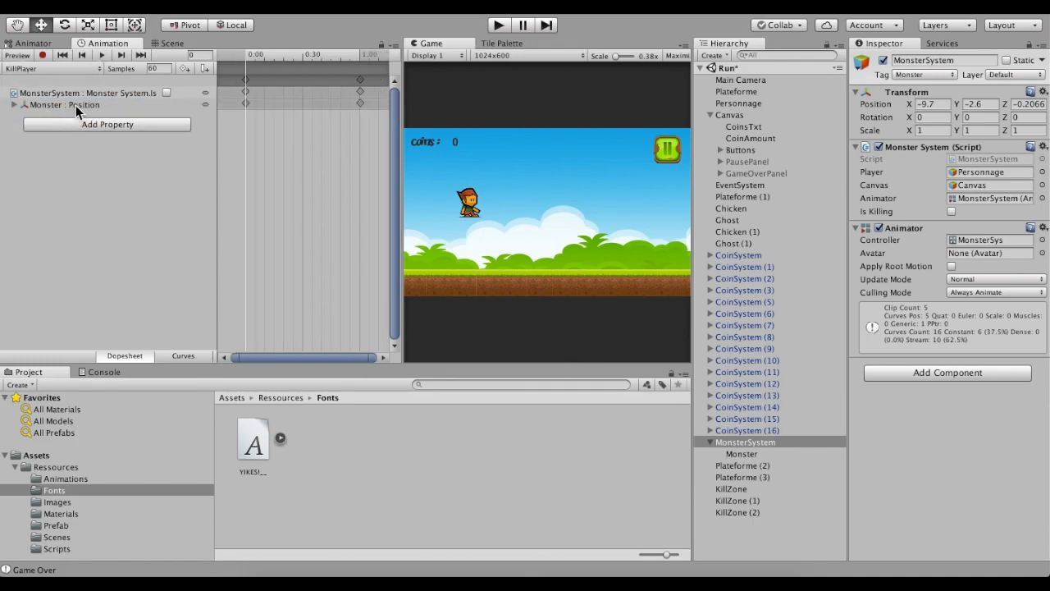
Key the Is Killing property as on at frame 59 of the KillPlayer clip
{"action": "left_click_drag", "start_coordinate": [275, 60], "coordinate": [358, 56]}
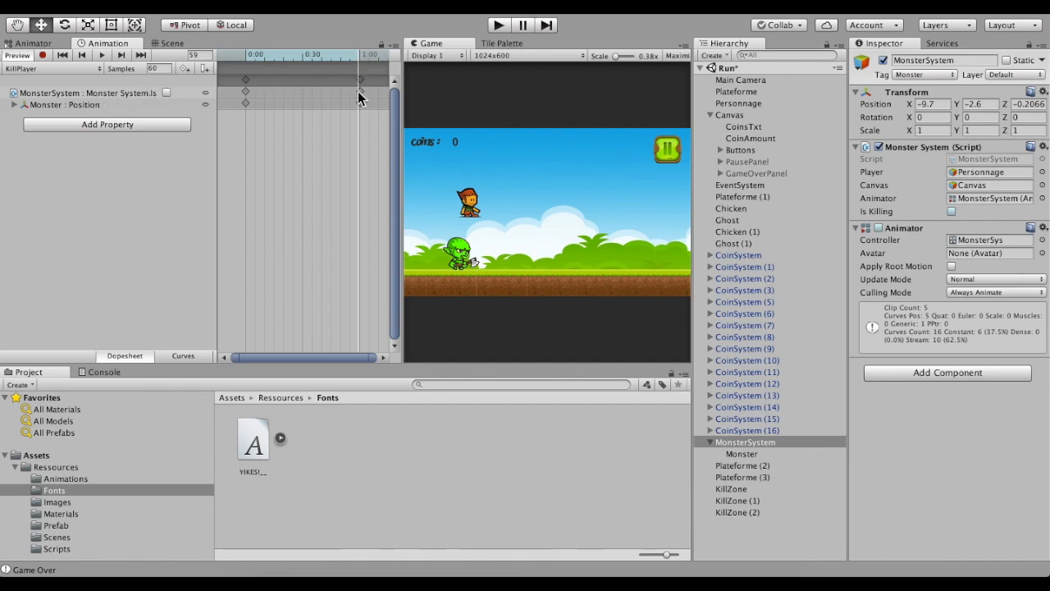
{"action": "left_click", "coordinate": [166, 93]}
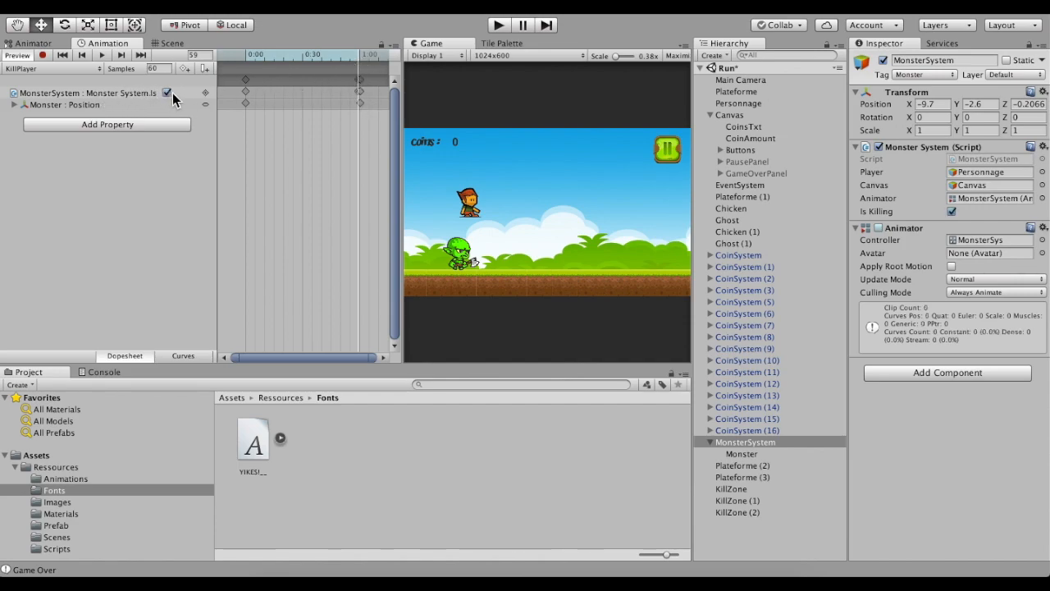
{"action": "left_click_drag", "start_coordinate": [363, 56], "coordinate": [361, 55]}
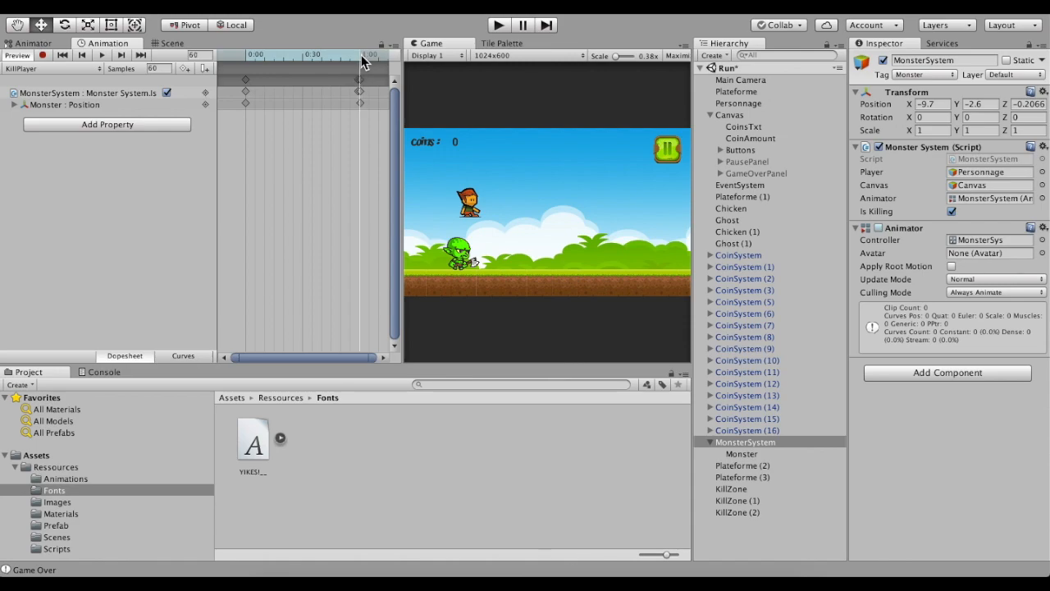
Add the Monster System script's Enabled property to the KillPlayer clip, keyed off at frame 60, and play-test the game
{"action": "left_click", "coordinate": [72, 125]}
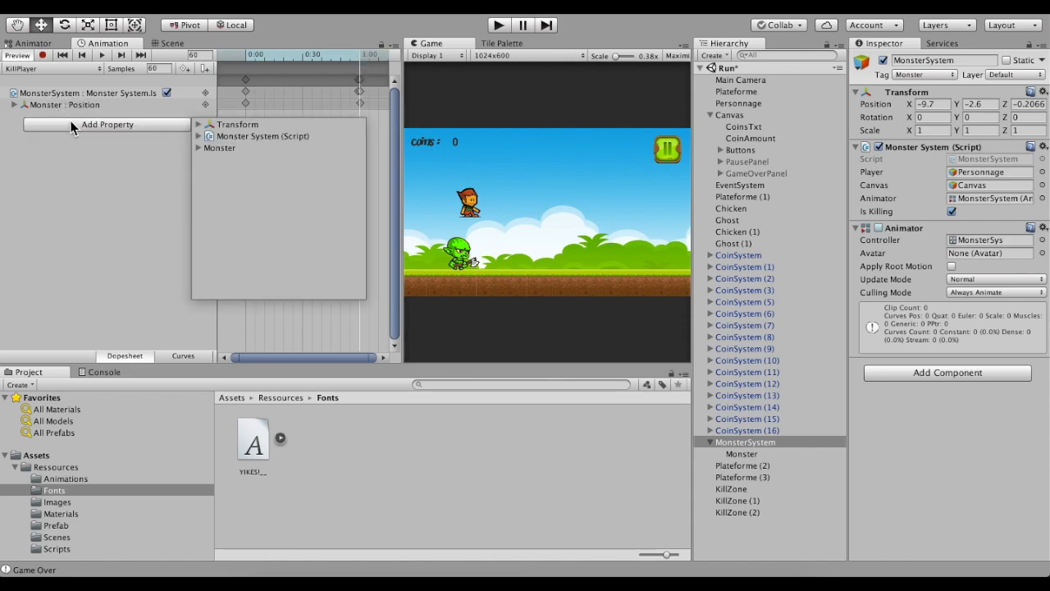
{"action": "left_click", "coordinate": [200, 136]}
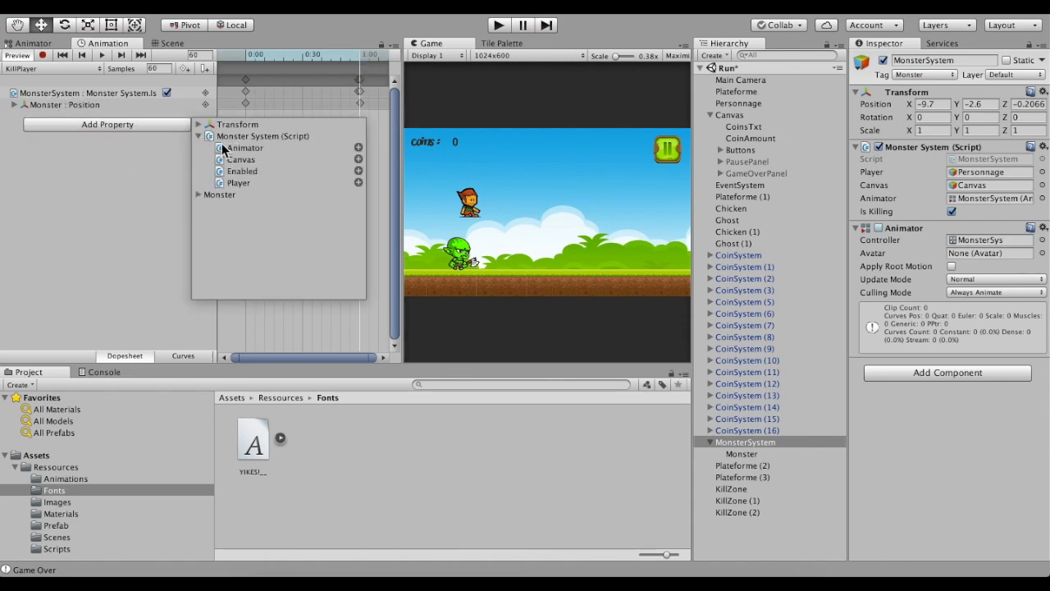
{"action": "left_click", "coordinate": [359, 170]}
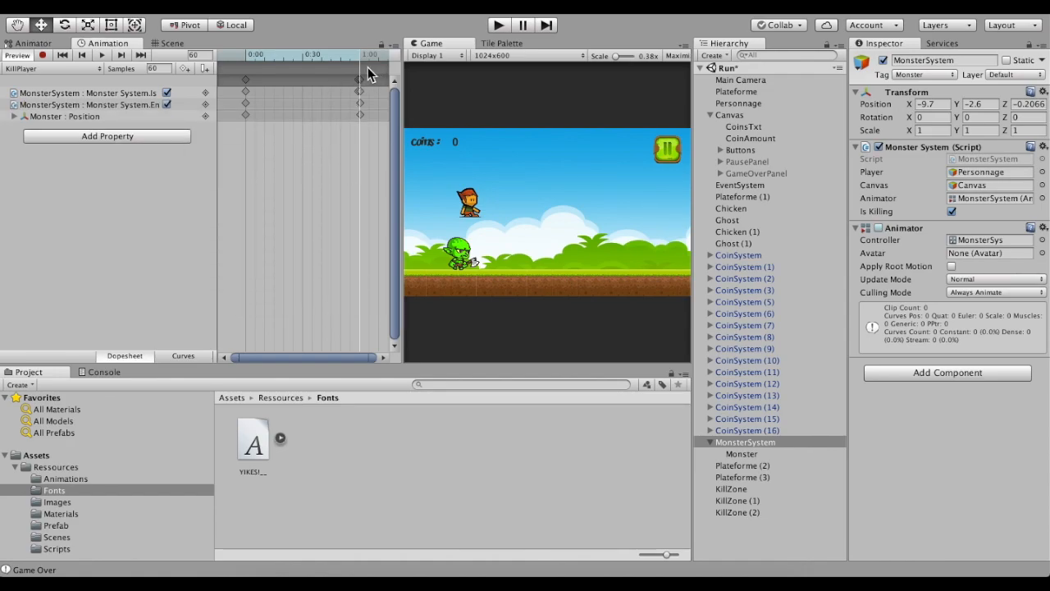
{"action": "scroll", "coordinate": [370, 72], "scroll_direction": "up", "scroll_amount": 5}
{"action": "scroll", "coordinate": [303, 74], "scroll_direction": "down", "scroll_amount": 4}
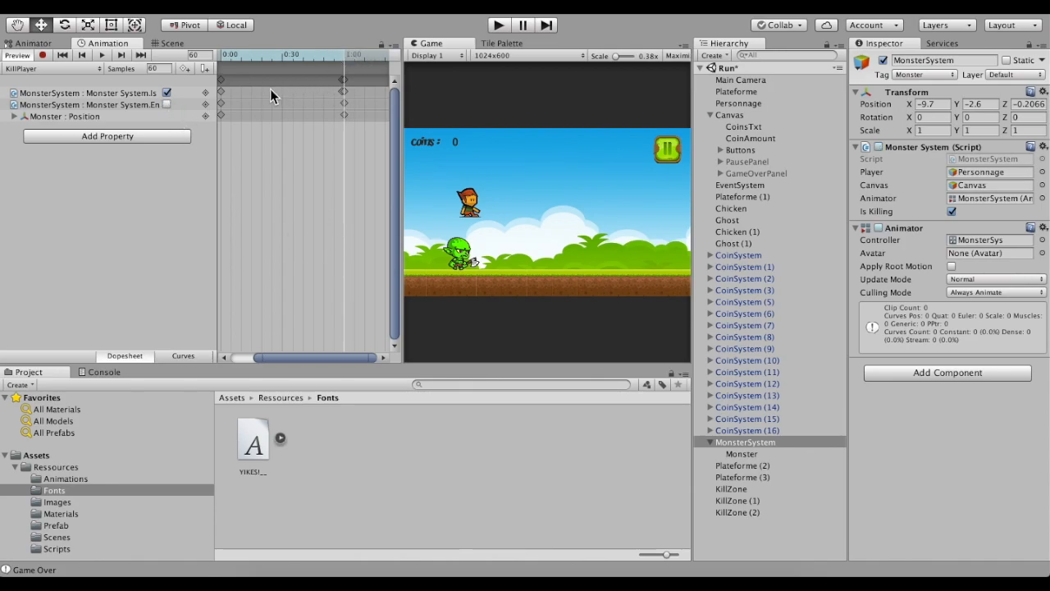
{"action": "scroll", "coordinate": [259, 166], "scroll_direction": "down", "scroll_amount": 2}
{"action": "left_click_drag", "start_coordinate": [229, 59], "coordinate": [329, 58]}
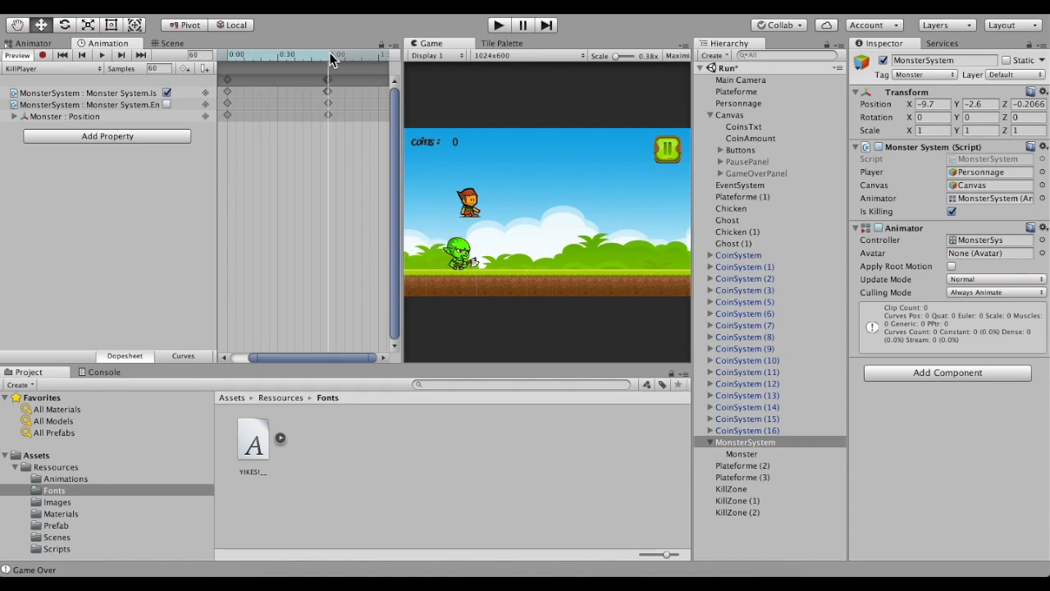
{"action": "key", "text": "super+p"}
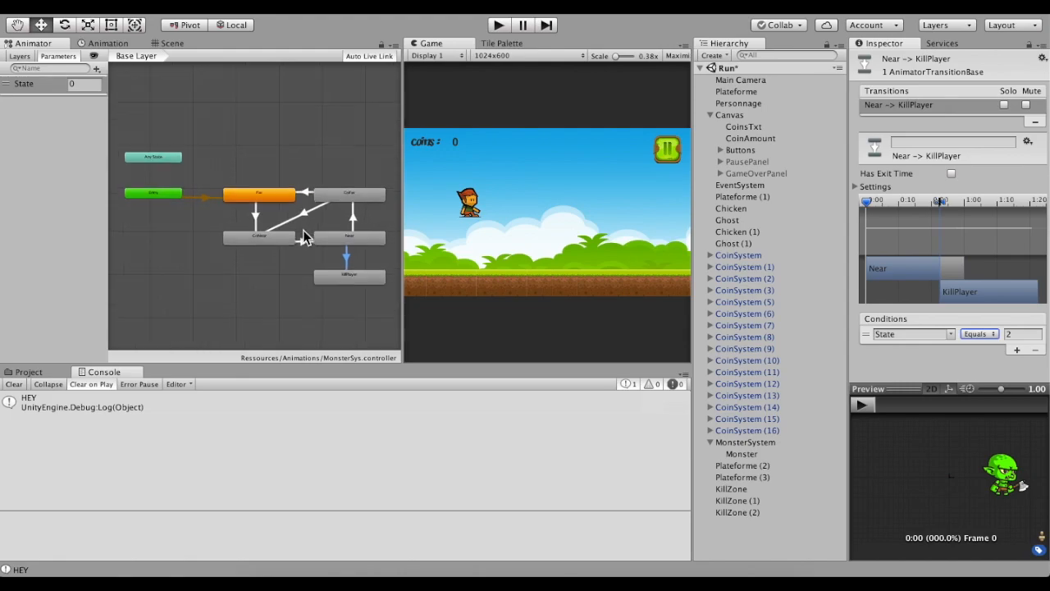
Set the Near to KillPlayer transition condition to State Greater 2 and play-test the game
{"action": "scroll", "coordinate": [298, 221], "scroll_direction": "up", "scroll_amount": 3}
{"action": "right_click", "coordinate": [263, 196]}
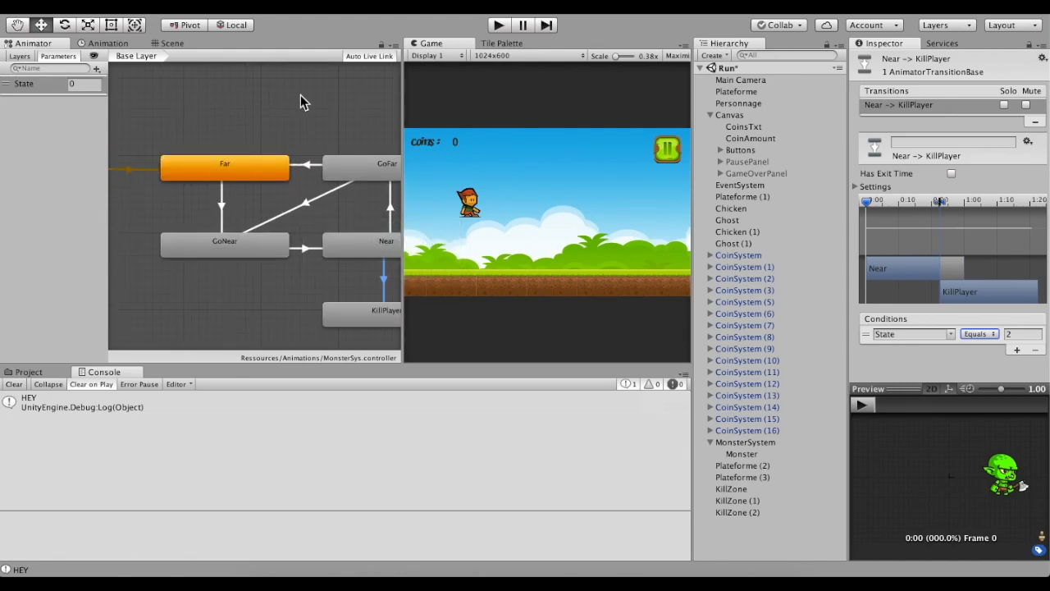
{"action": "left_click", "coordinate": [976, 333]}
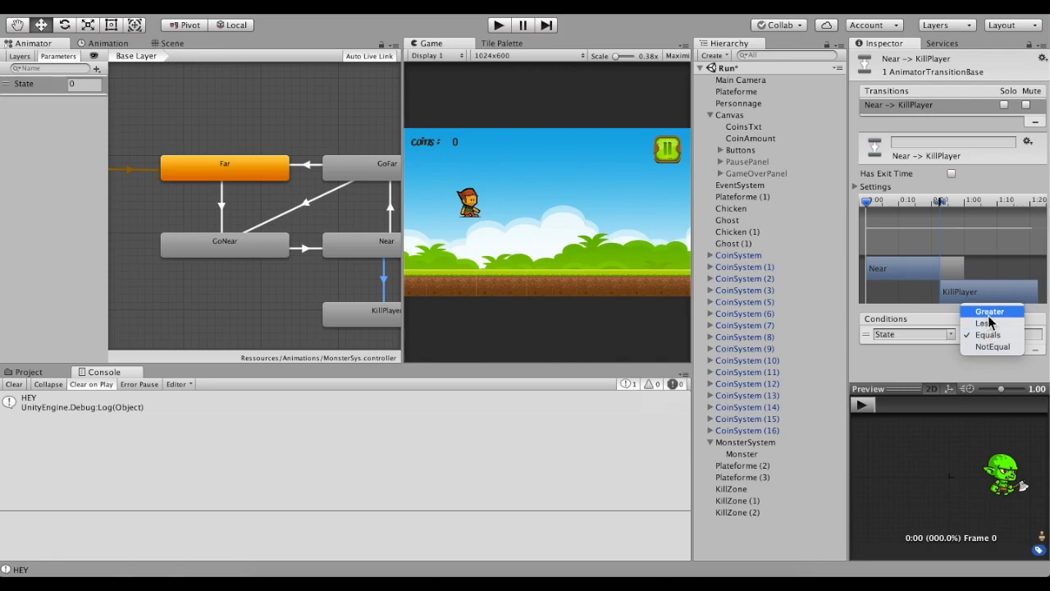
{"action": "left_click", "coordinate": [990, 313]}
{"action": "left_click", "coordinate": [1008, 334]}
{"action": "type", "text": "2"}
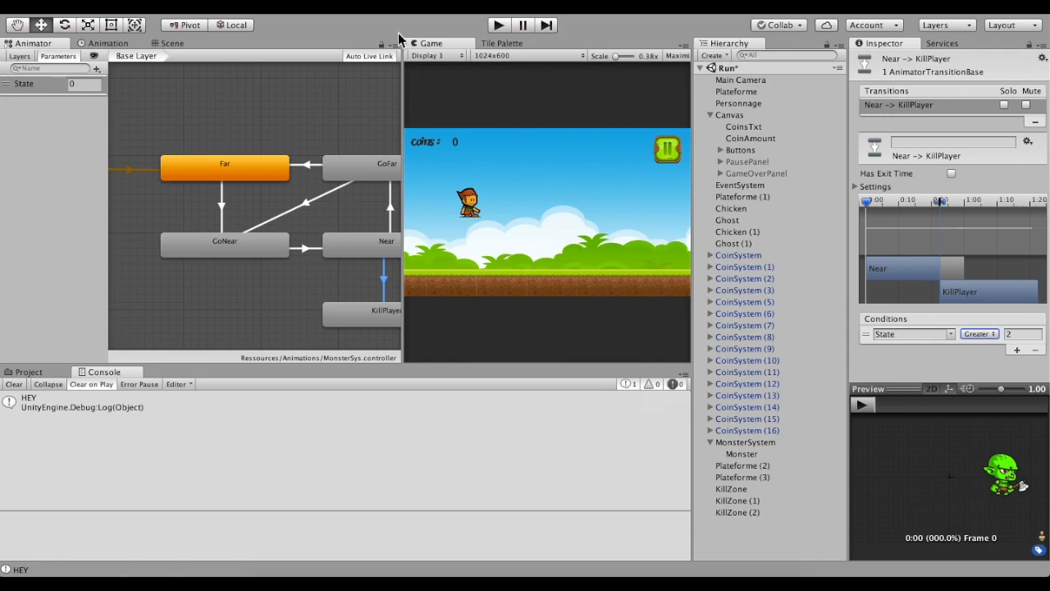
{"action": "left_click", "coordinate": [497, 26]}
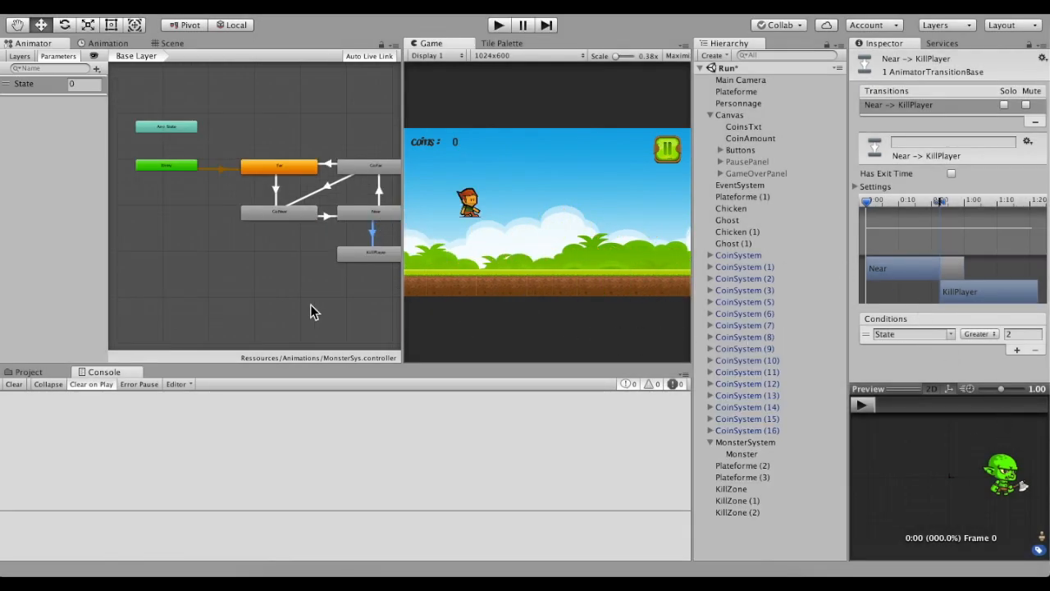
Examine the exit time settings and State condition of the GoNear to Near transition
{"action": "left_click", "coordinate": [328, 217]}
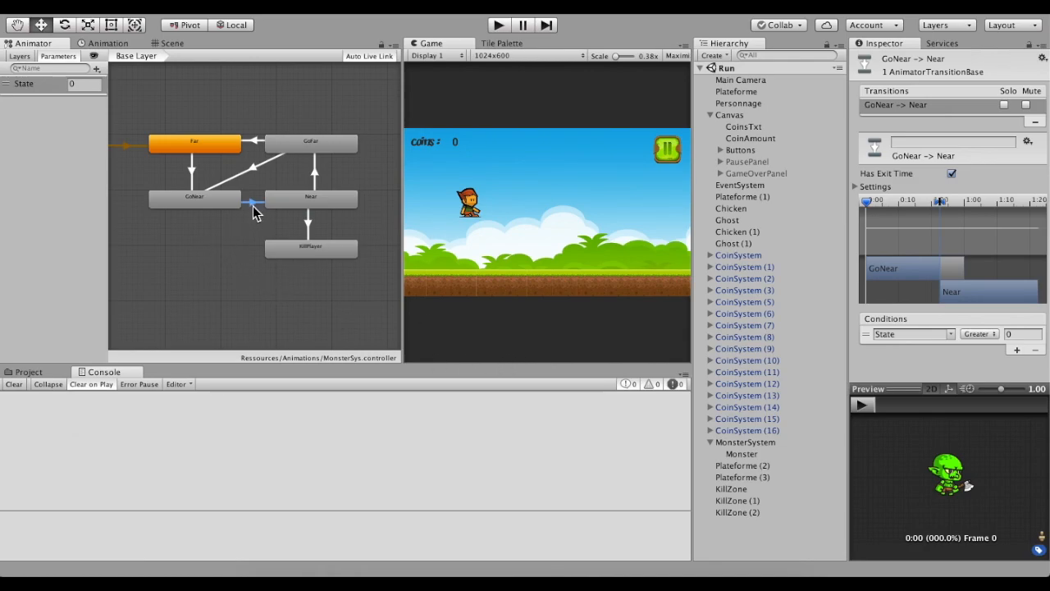
{"action": "left_click", "coordinate": [859, 187]}
{"action": "left_click", "coordinate": [975, 203]}
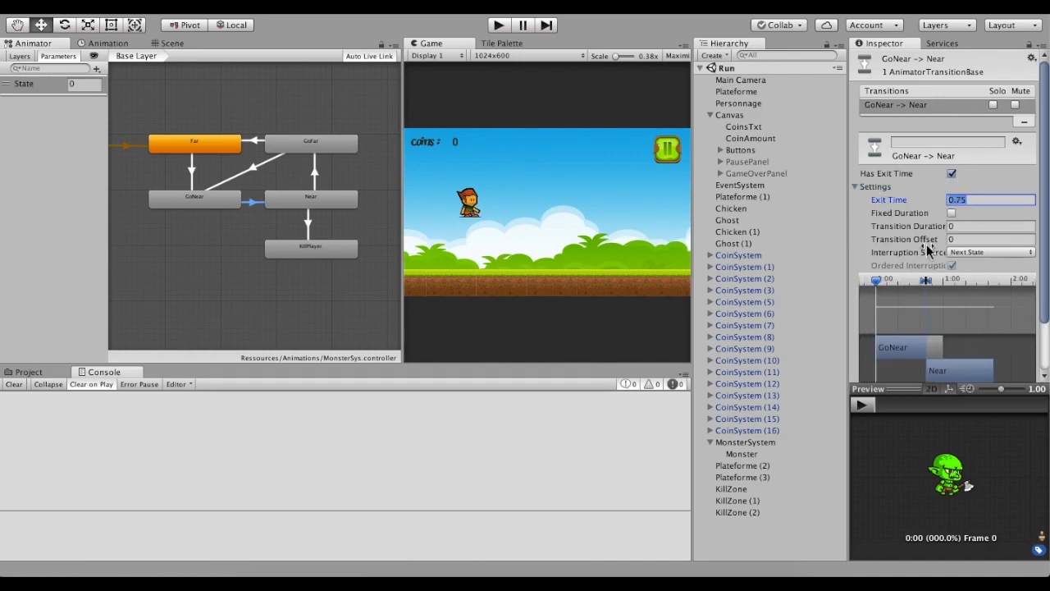
{"action": "scroll", "coordinate": [926, 246], "scroll_direction": "down", "scroll_amount": 3}
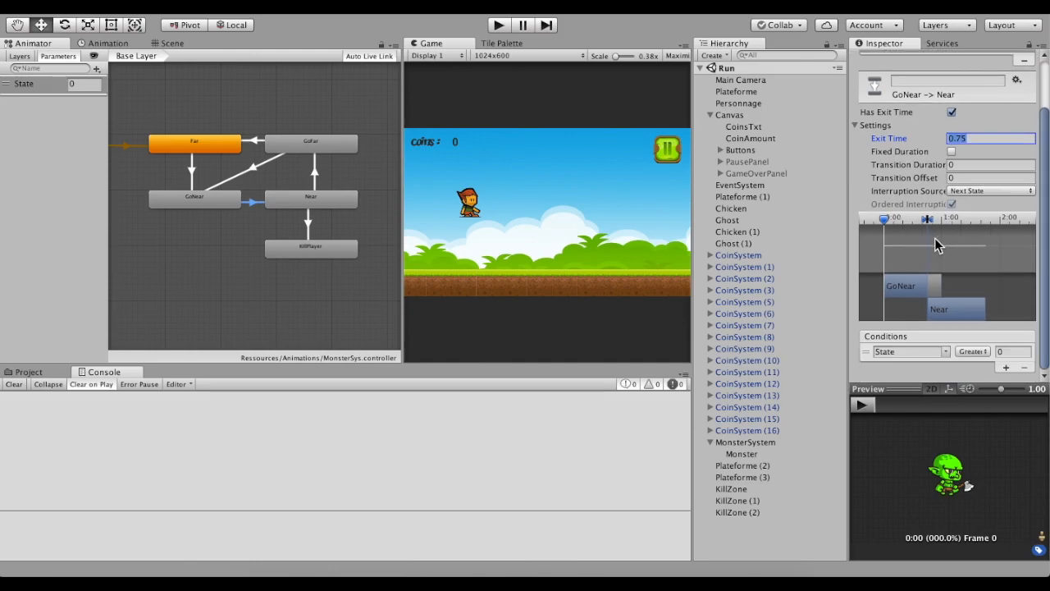
{"action": "left_click", "coordinate": [1001, 352]}
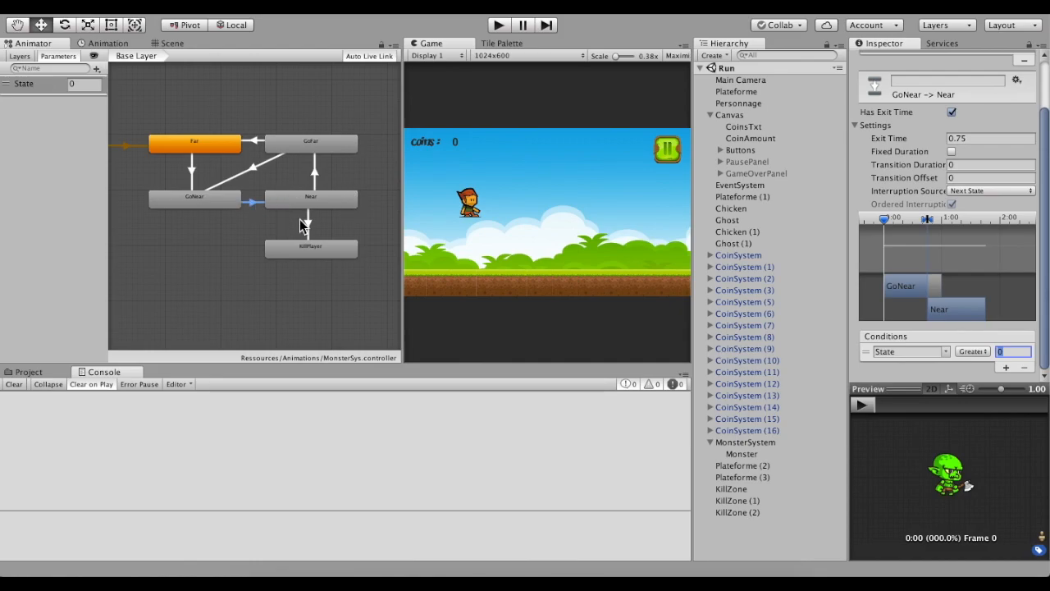
Examine the State condition of the Near to KillPlayer transition and its place in the state graph
{"action": "left_click", "coordinate": [309, 224]}
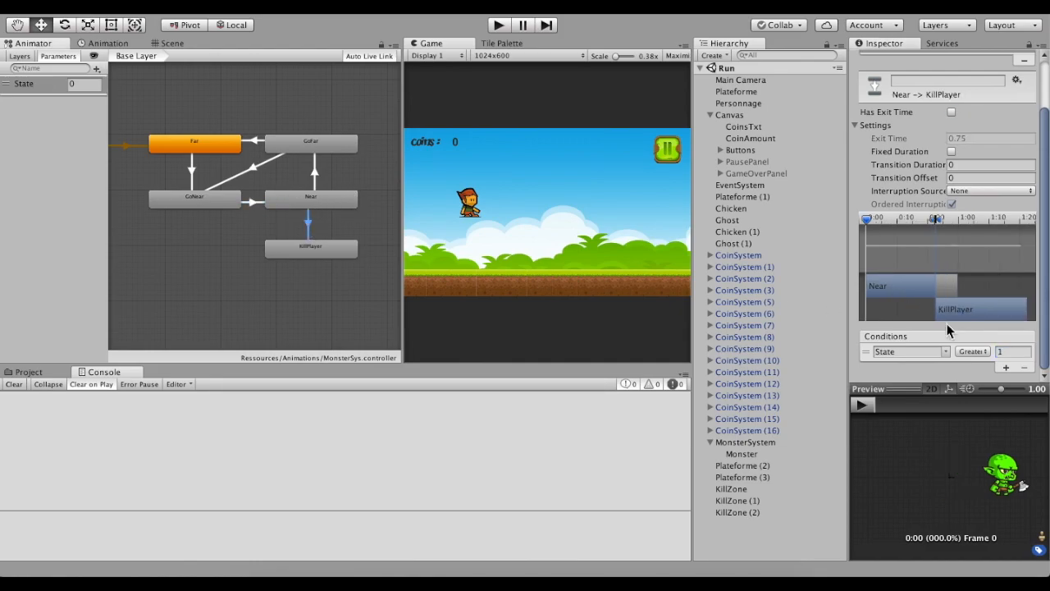
{"action": "left_click", "coordinate": [1002, 352]}
{"action": "scroll", "coordinate": [307, 254], "scroll_direction": "up", "scroll_amount": 3}
{"action": "scroll", "coordinate": [176, 187], "scroll_direction": "down", "scroll_amount": 2}
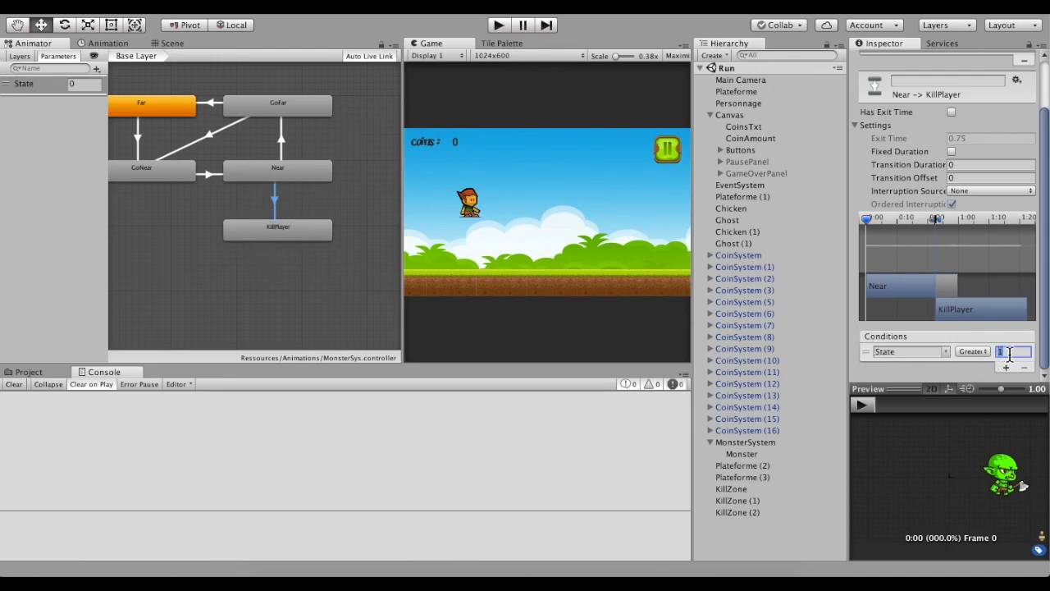
{"action": "scroll", "coordinate": [172, 193], "scroll_direction": "down", "scroll_amount": 2}
{"action": "right_click", "coordinate": [170, 197]}
{"action": "left_click", "coordinate": [317, 160]}
{"action": "left_click", "coordinate": [328, 139]}
{"action": "middle_click_drag", "start_coordinate": [347, 128], "coordinate": [410, 145]}
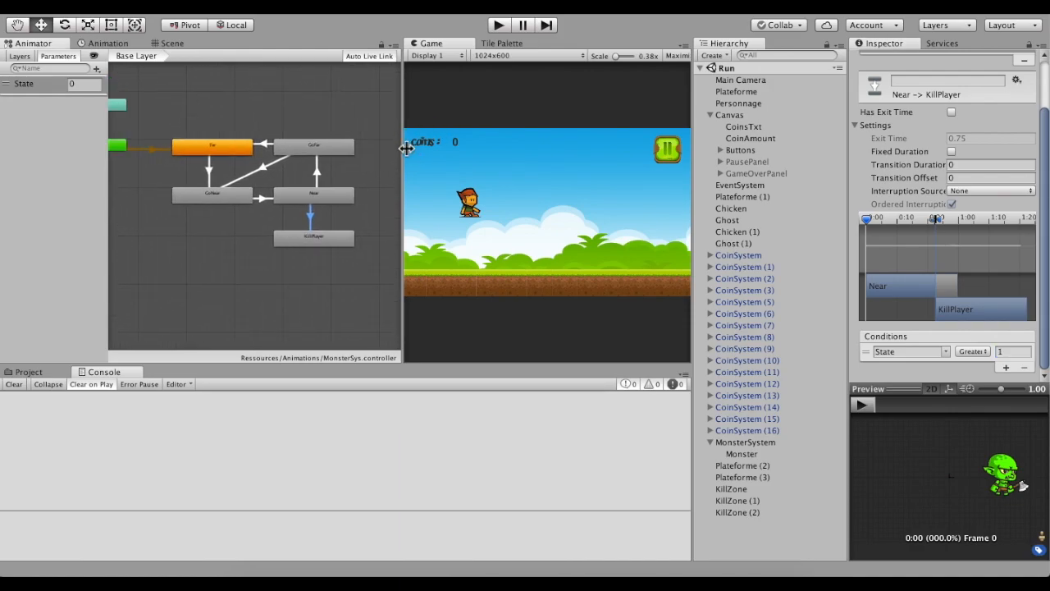
Copy the CoinsCollected counter from GameOverPanel to directly under Canvas and place it near the left edge of the game view
{"action": "left_click", "coordinate": [172, 42]}
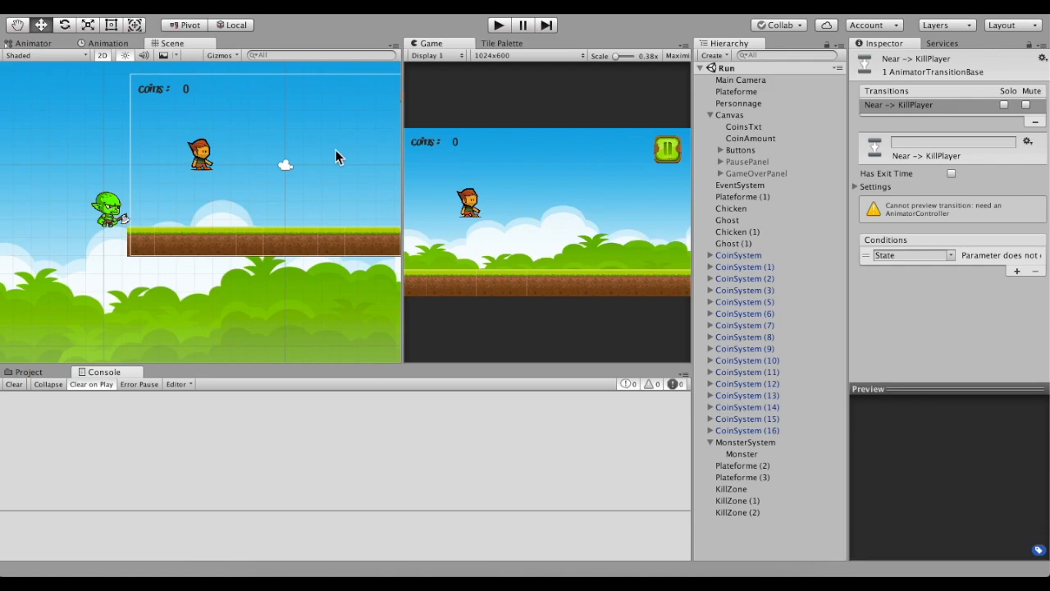
{"action": "left_click", "coordinate": [742, 161]}
{"action": "left_click", "coordinate": [720, 173]}
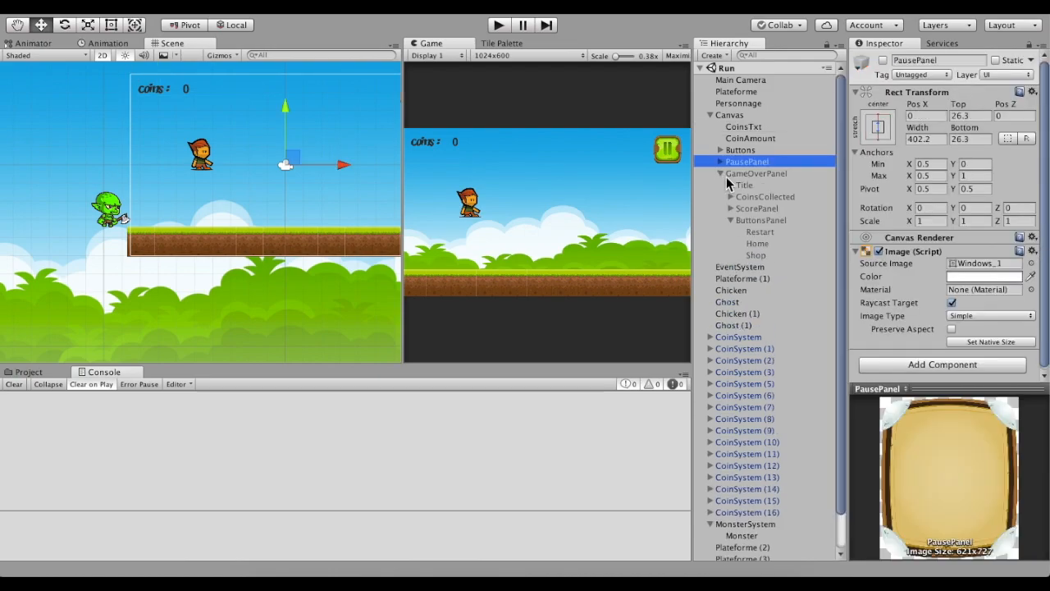
{"action": "left_click", "coordinate": [762, 199]}
{"action": "left_click_drag", "start_coordinate": [755, 201], "coordinate": [730, 116]}
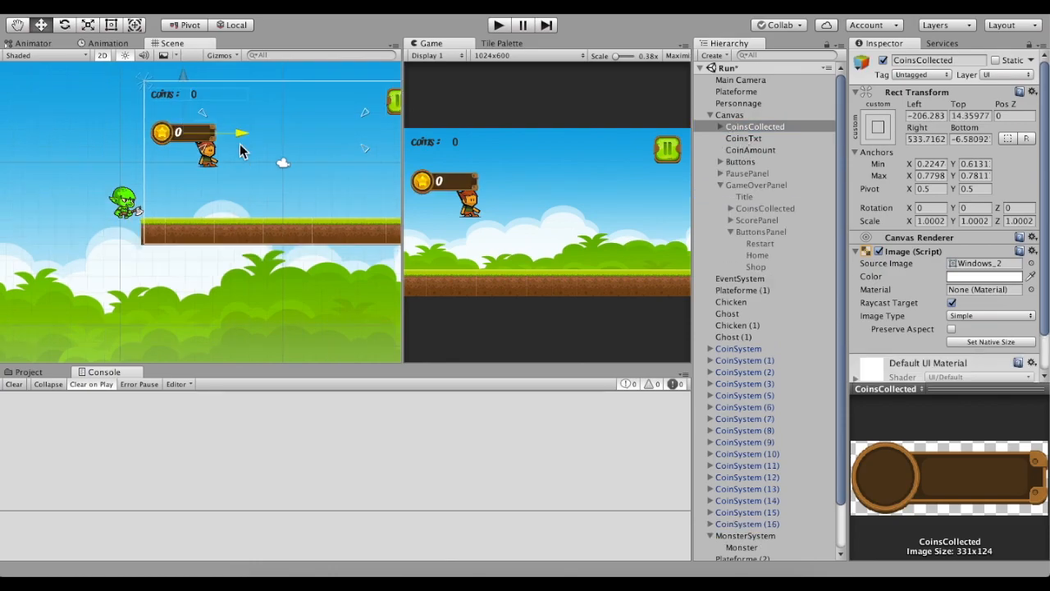
{"action": "left_click_drag", "start_coordinate": [239, 144], "coordinate": [241, 144]}
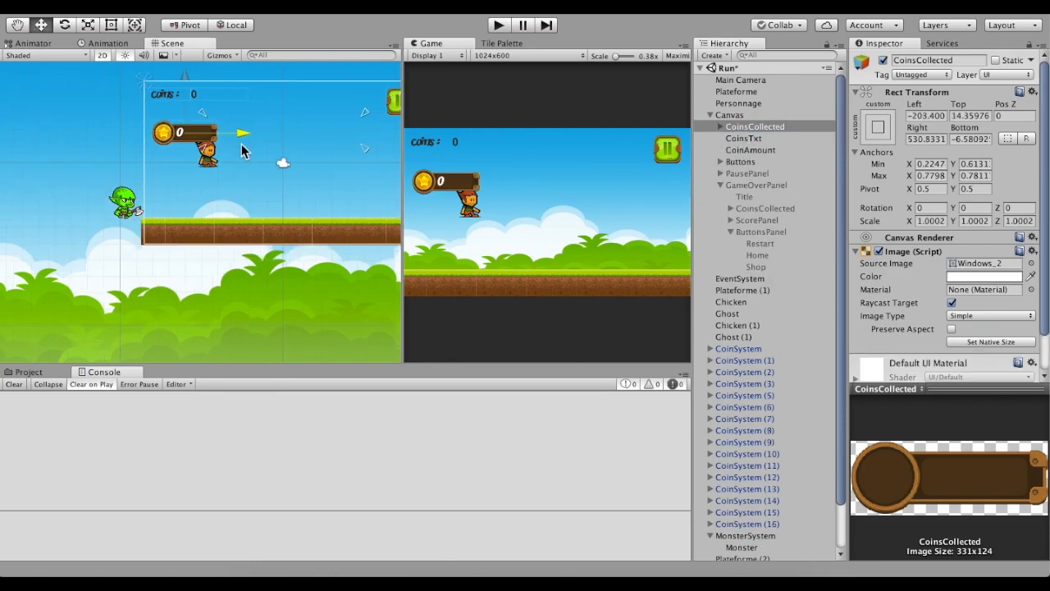
Delete the old CoinsTxt and CoinAmount text objects from the Canvas
{"action": "left_click", "coordinate": [222, 97]}
{"action": "left_click", "coordinate": [743, 138]}
{"action": "right_click", "coordinate": [743, 137]}
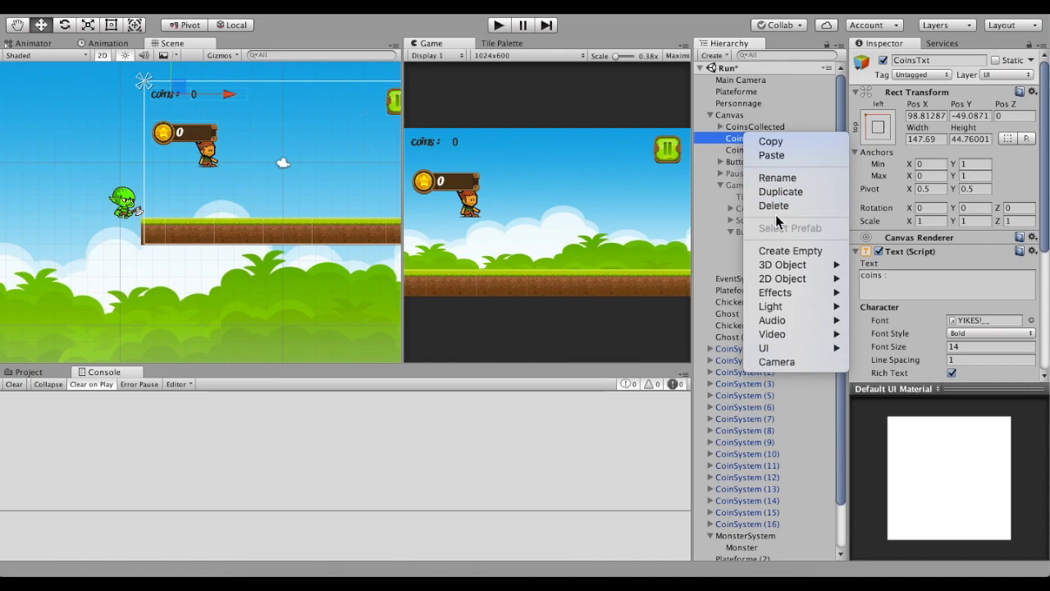
{"action": "left_click", "coordinate": [774, 207]}
{"action": "left_click", "coordinate": [748, 140]}
{"action": "right_click", "coordinate": [748, 140]}
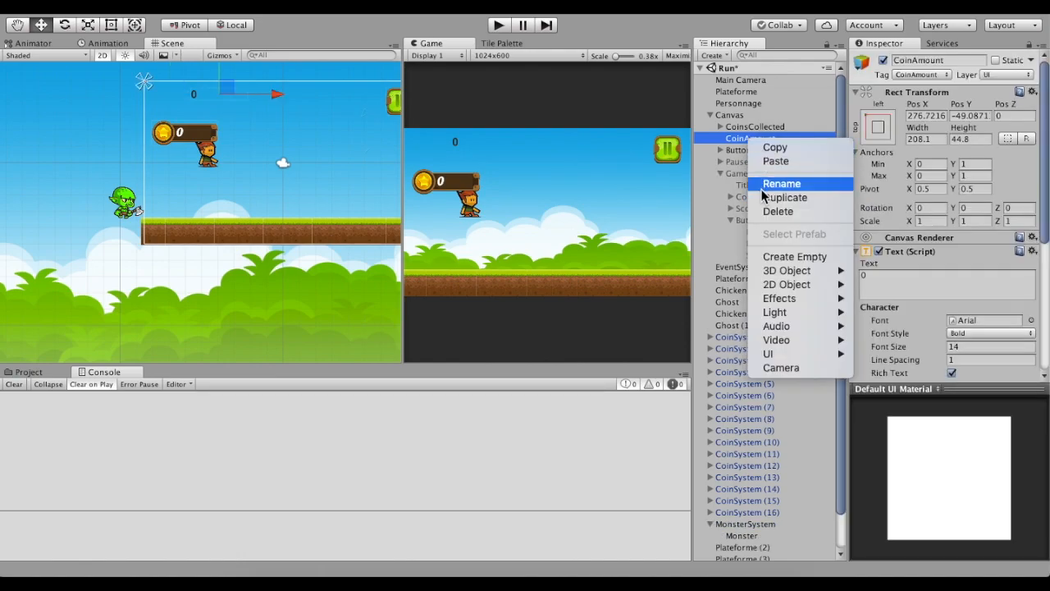
{"action": "left_click", "coordinate": [780, 208]}
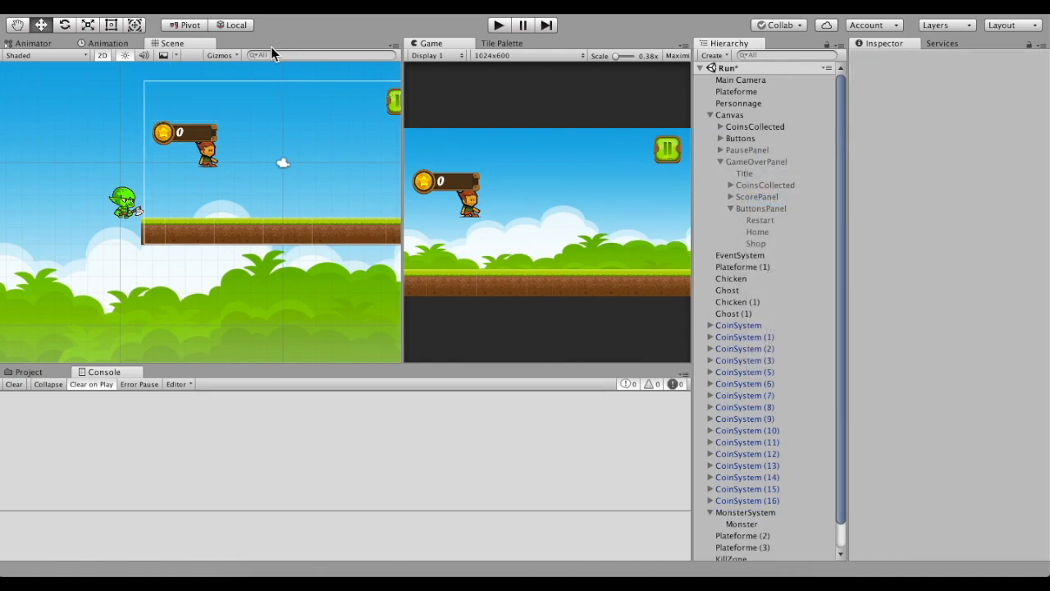
Raise the Canvas's CoinsCollected counter level with the pause button and anchor it to the canvas's top left
{"action": "left_click", "coordinate": [753, 152]}
{"action": "left_click", "coordinate": [747, 129]}
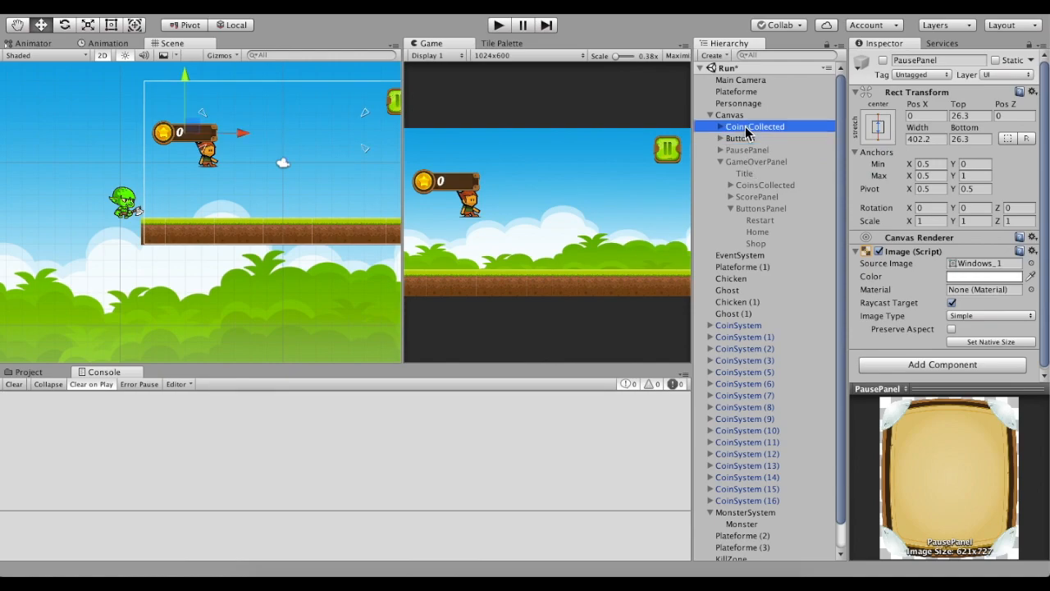
{"action": "left_click_drag", "start_coordinate": [184, 76], "coordinate": [184, 44]}
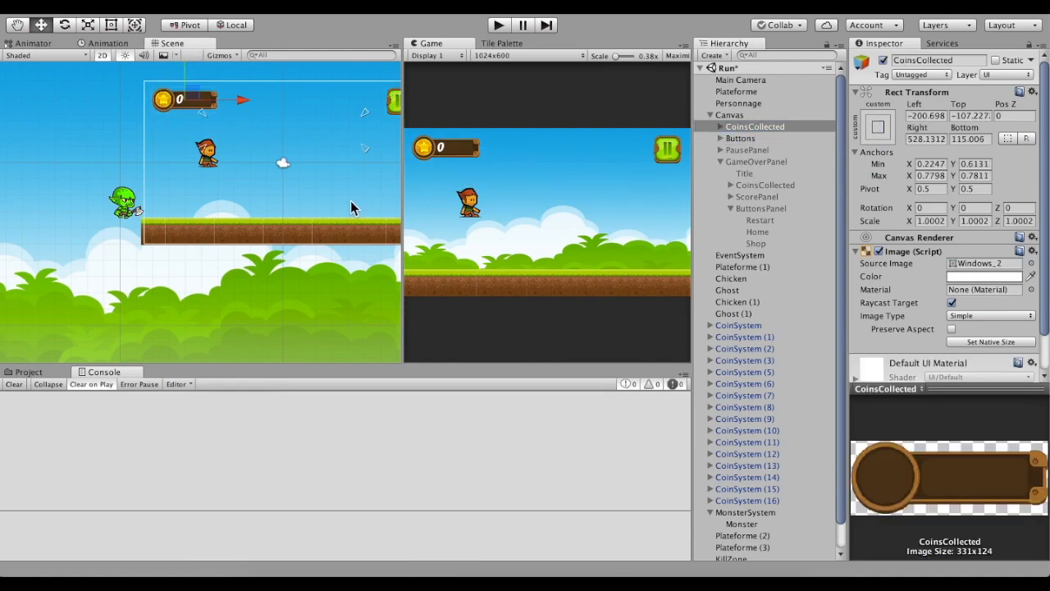
{"action": "left_click", "coordinate": [877, 129]}
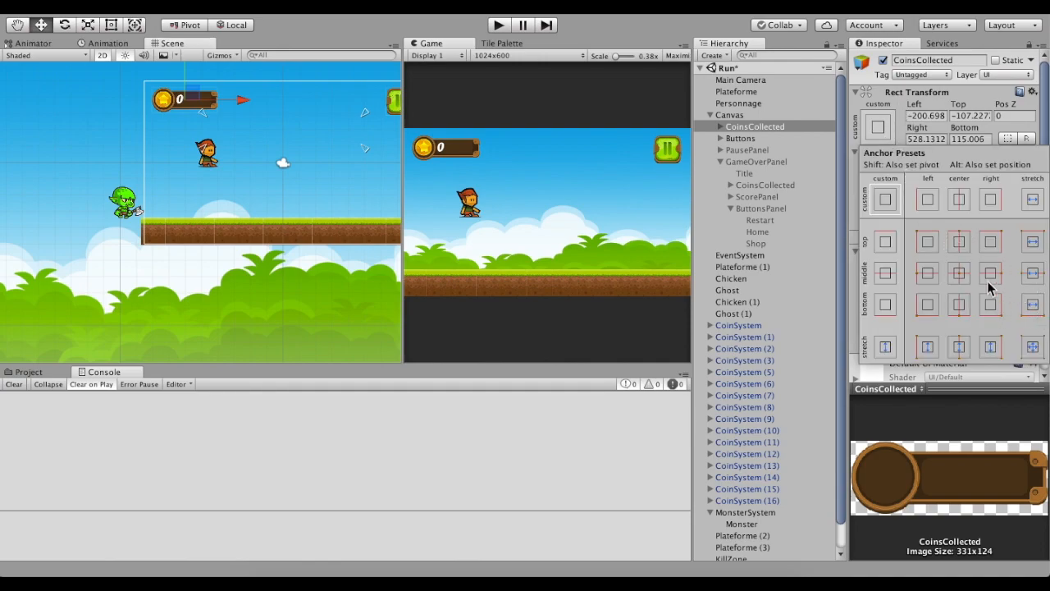
{"action": "left_click", "coordinate": [926, 243]}
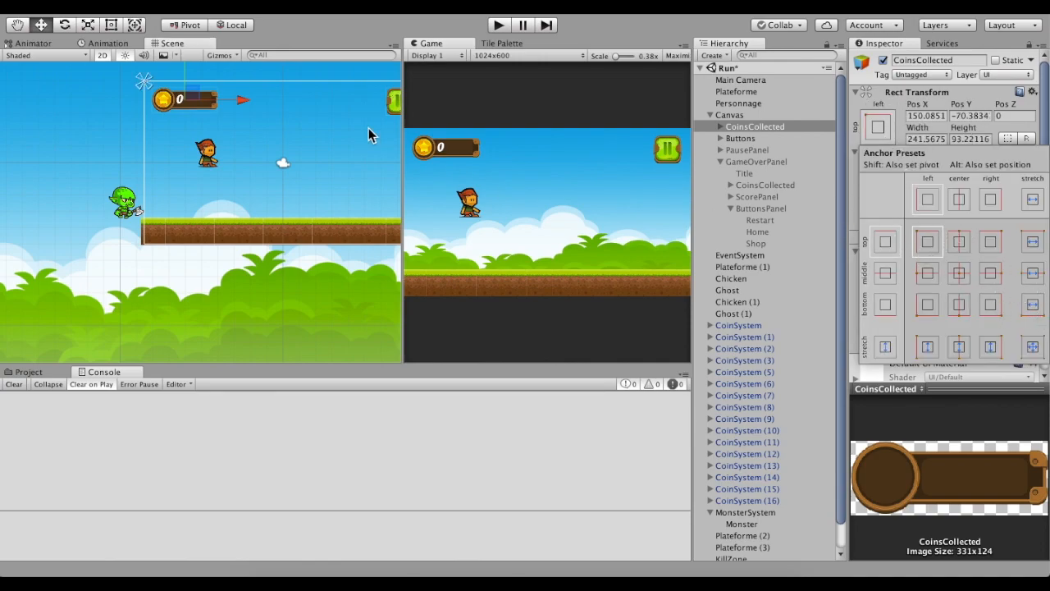
Assign the CoinAmount tag to CoinCollectedTxt in the Canvas's CoinsCollected counter and play-test the coin count
{"action": "left_click", "coordinate": [724, 133]}
{"action": "left_click", "coordinate": [720, 127]}
{"action": "left_click", "coordinate": [768, 149]}
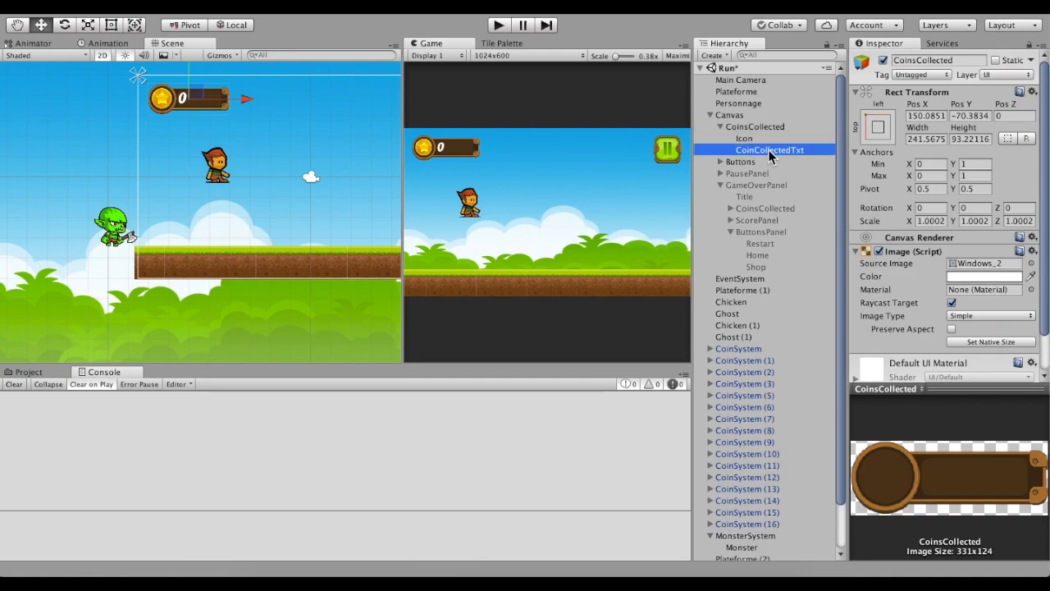
{"action": "left_click", "coordinate": [928, 76]}
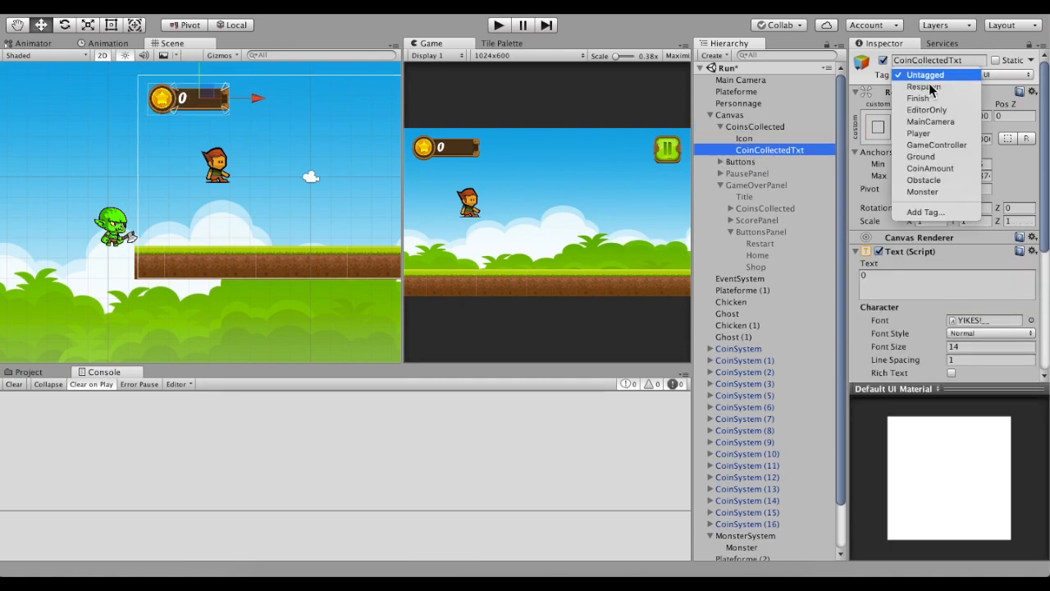
{"action": "left_click", "coordinate": [944, 169]}
{"action": "left_click", "coordinate": [501, 25]}
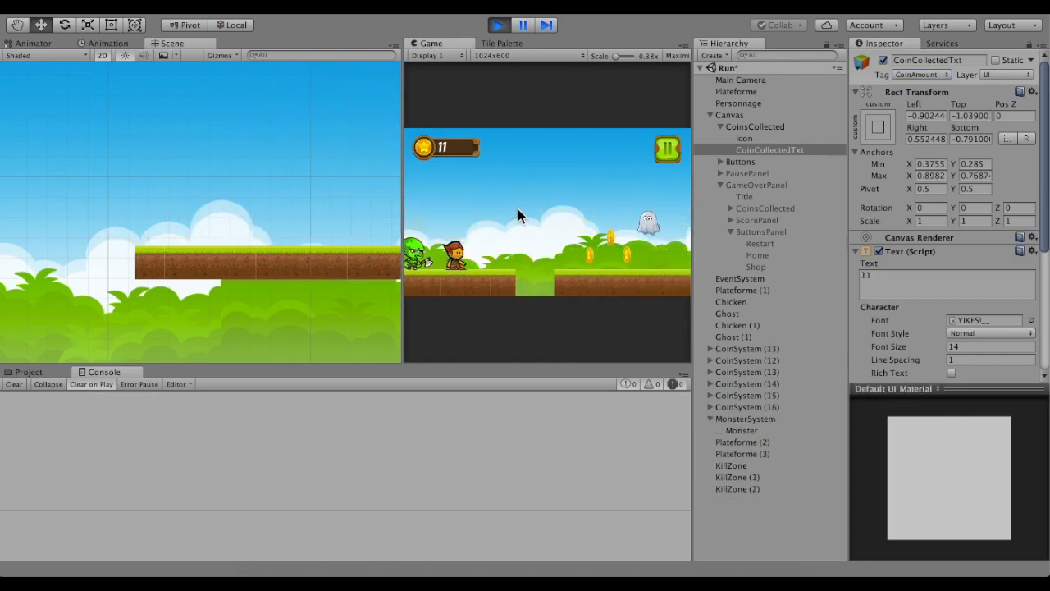
{"action": "left_click", "coordinate": [499, 25]}
Attach the CoinAmount script from the Scripts folder to the in-game CoinCollectedTxt object
{"action": "scroll", "coordinate": [918, 271], "scroll_direction": "down", "scroll_amount": 5}
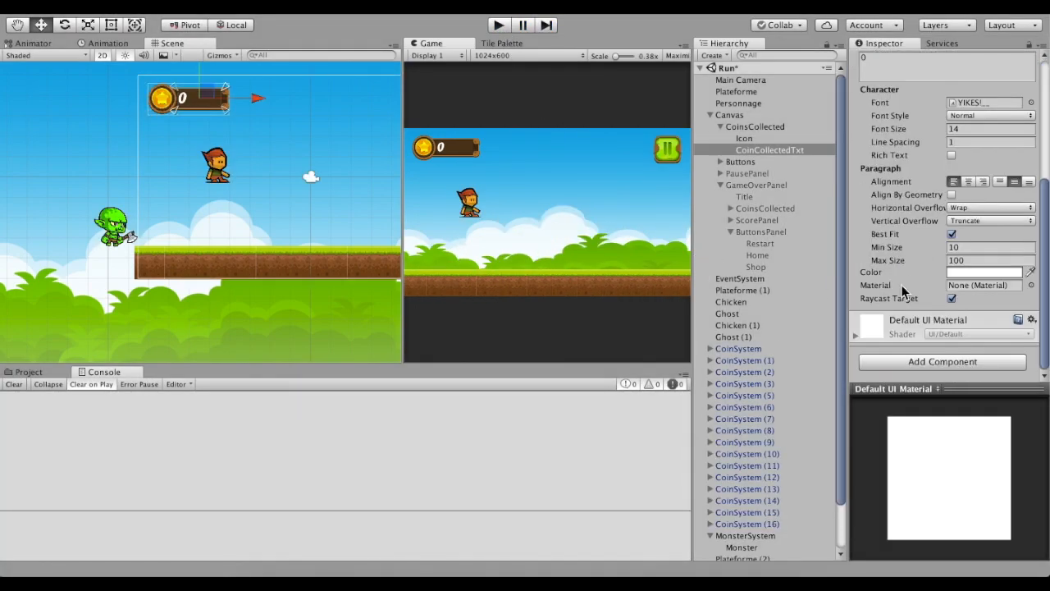
{"action": "left_click", "coordinate": [980, 361]}
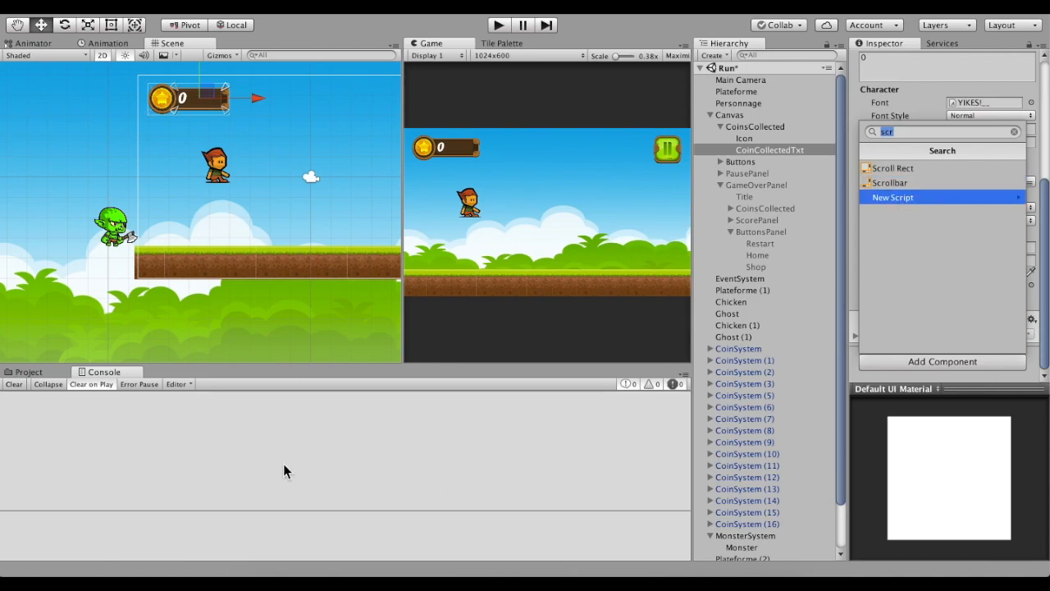
{"action": "left_click", "coordinate": [27, 376]}
{"action": "left_click", "coordinate": [49, 374]}
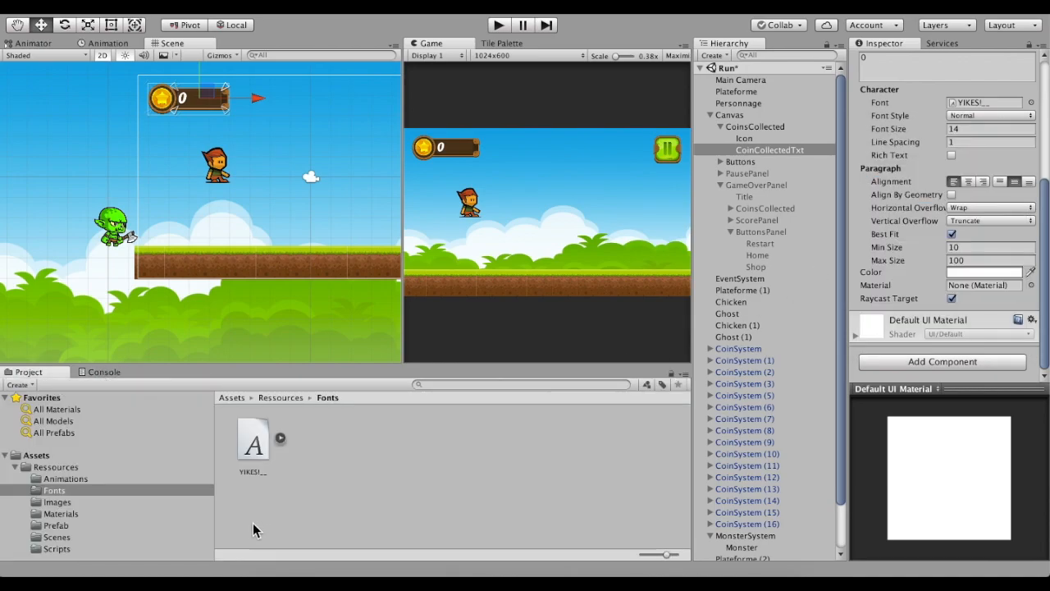
{"action": "left_click", "coordinate": [56, 548]}
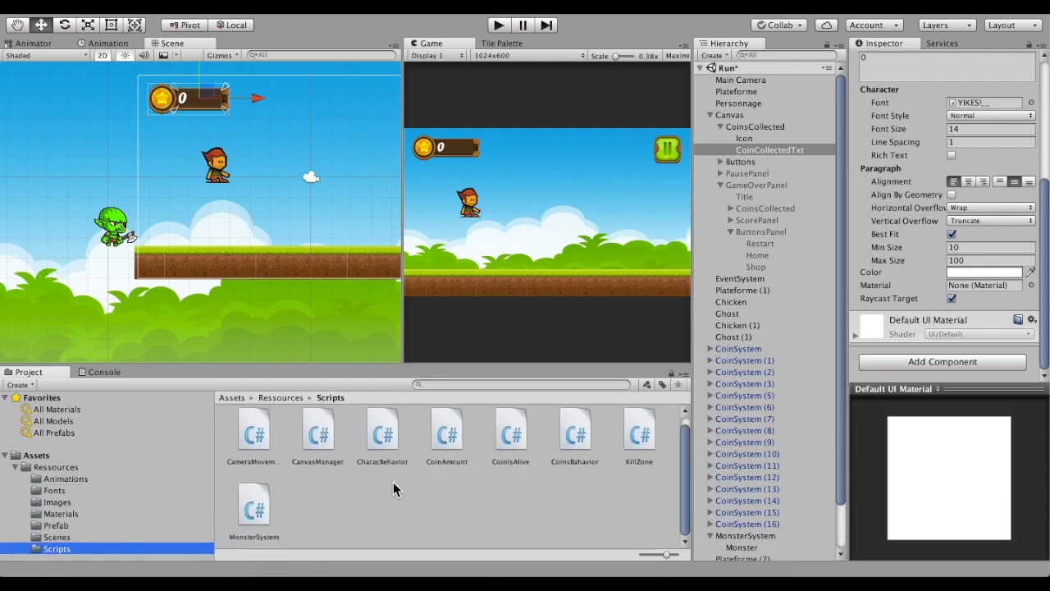
{"action": "left_click_drag", "start_coordinate": [451, 442], "coordinate": [754, 153]}
{"action": "left_click", "coordinate": [279, 199]}
{"action": "scroll", "coordinate": [246, 213], "scroll_direction": "down", "scroll_amount": 5}
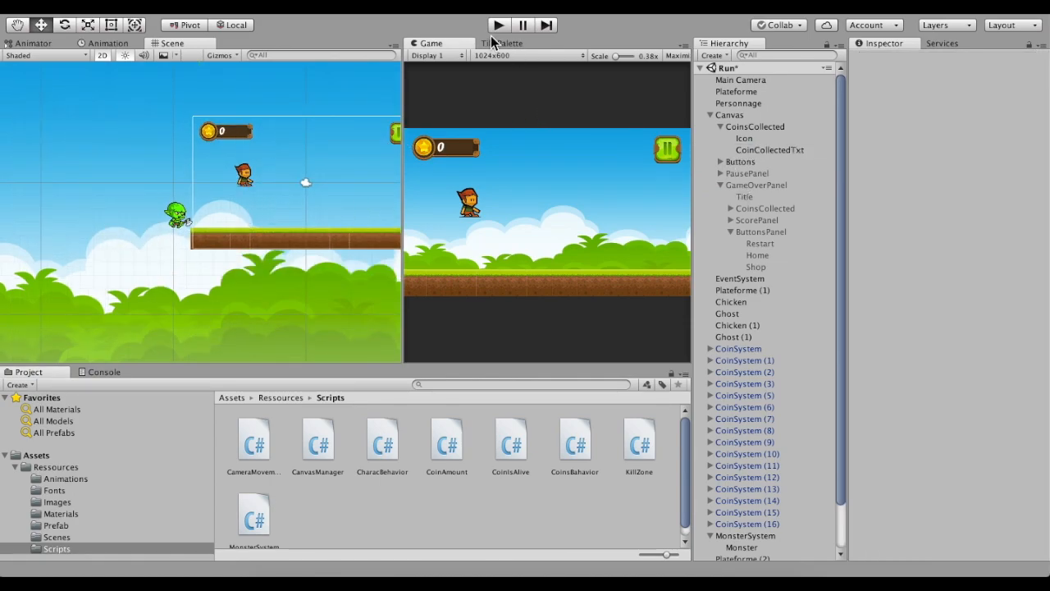
Switch to the code editor, duplicate the text assignment's left side in CoinAmount.cs Start and comment out the PlayerPrefs.GetInt line
{"action": "key", "text": "ctrl+Right"}
{"action": "left_click", "coordinate": [93, 223]}
{"action": "left_click_drag", "start_coordinate": [344, 131], "coordinate": [545, 132]}
{"action": "key", "text": "super+c"}
{"action": "left_click", "coordinate": [519, 123]}
{"action": "key", "text": "Return"}
{"action": "key", "text": "super+v"}
{"action": "key", "text": "Down"}
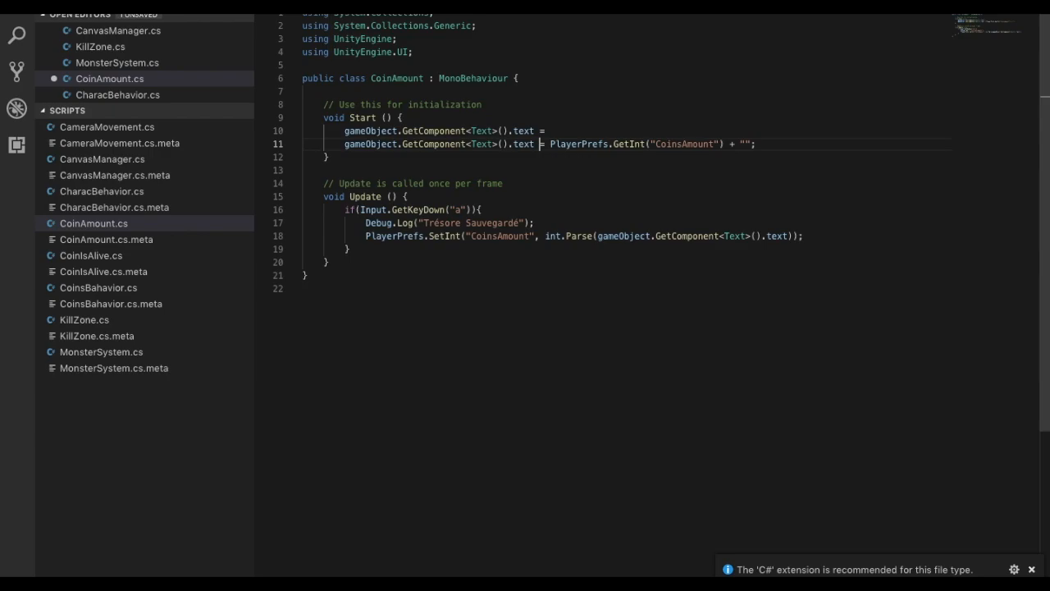
{"action": "left_click", "coordinate": [581, 146]}
{"action": "left_click", "coordinate": [348, 146]}
{"action": "type", "text": "//"}
Complete the new Start assignment so the coin text is set to "0", and save CoinAmount.cs
{"action": "left_click", "coordinate": [575, 129]}
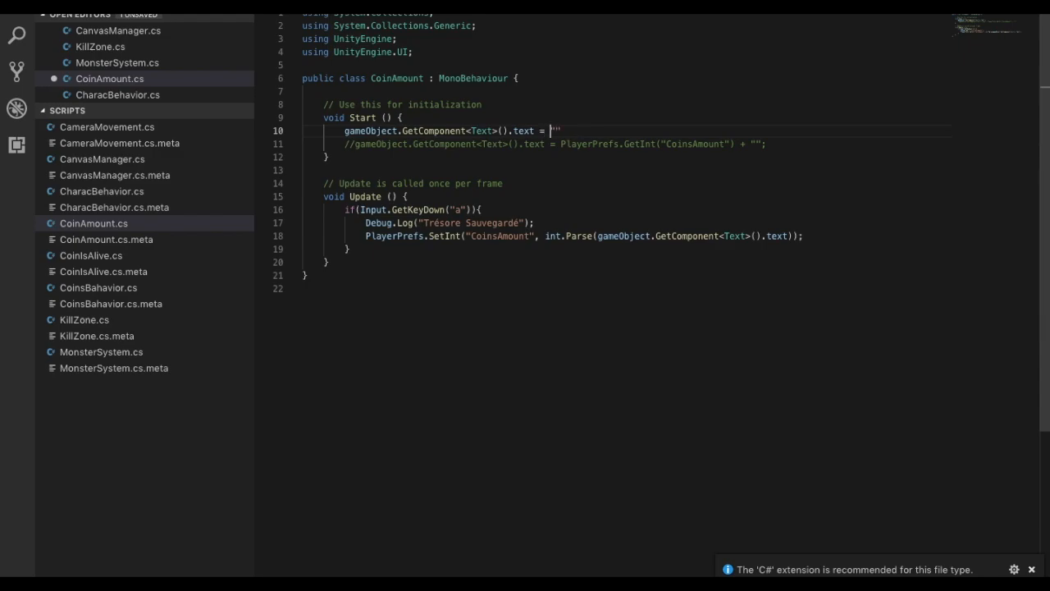
{"action": "type", "text": "0"}
{"action": "left_click", "coordinate": [303, 143]}
{"action": "key", "text": "Up"}
{"action": "key", "text": "End"}
{"action": "type", "text": ";"}
{"action": "key", "text": "ctrl+s"}
Add an empty public void SaveCoin() method below Update in CoinAmount.cs
{"action": "left_click", "coordinate": [349, 267]}
{"action": "key", "text": "Return"}
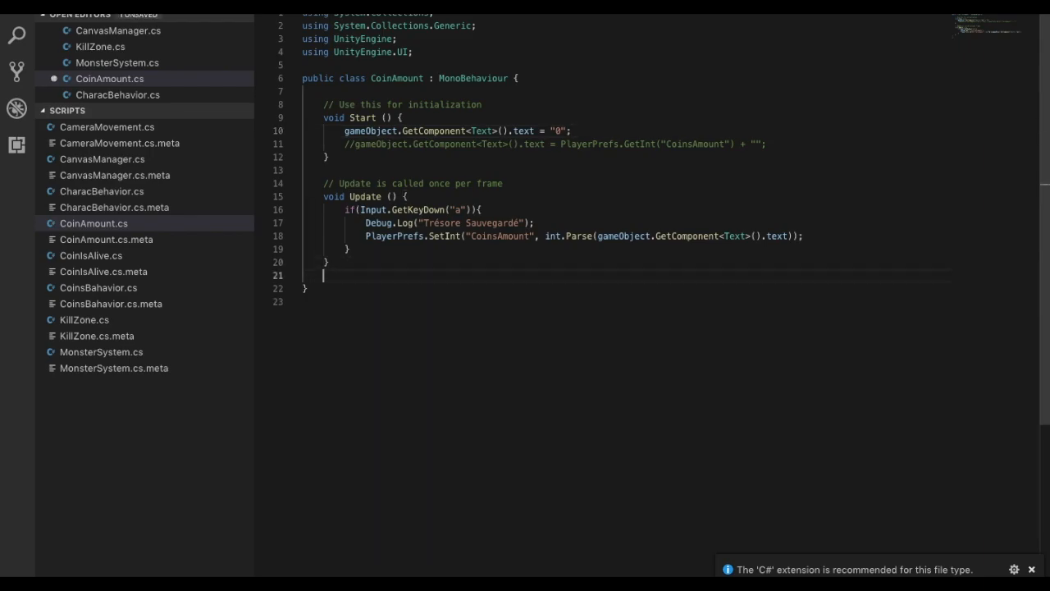
{"action": "key", "text": "Return"}
{"action": "type", "text": "pu"}
{"action": "key", "text": "BackSpace"}
{"action": "key", "text": "BackSpace"}
{"action": "type", "text": "public void "}
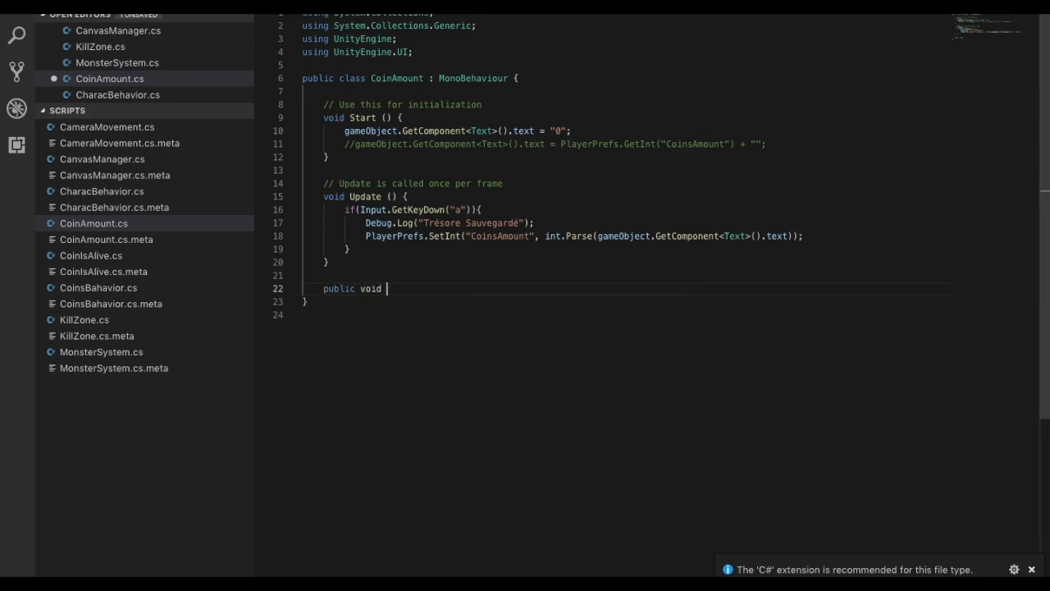
{"action": "type", "text": "Save"}
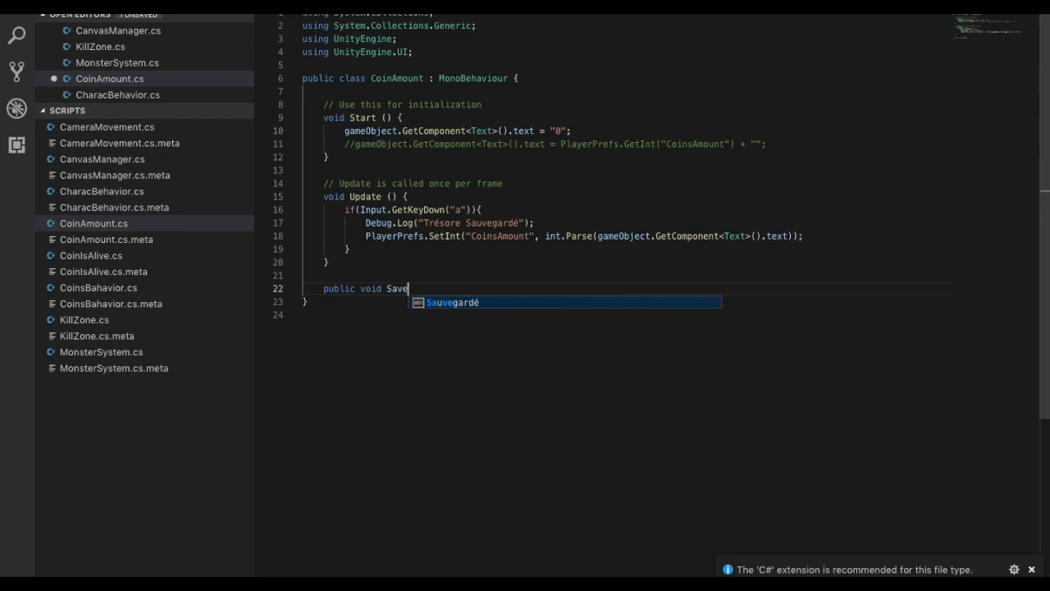
{"action": "type", "text": "Coin("}
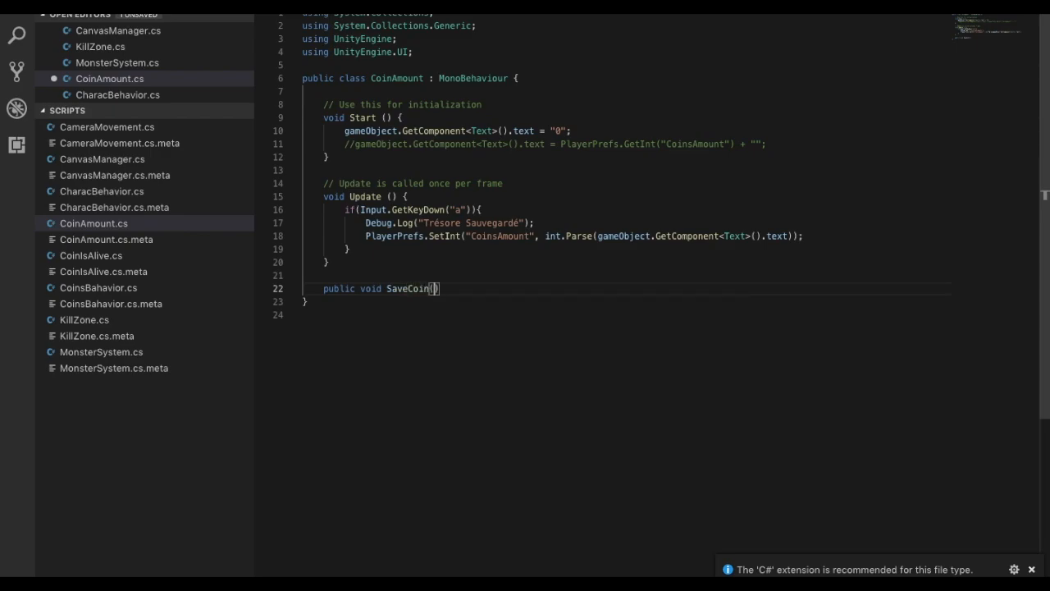
{"action": "type", "text": "){"}
{"action": "key", "text": "Return"}
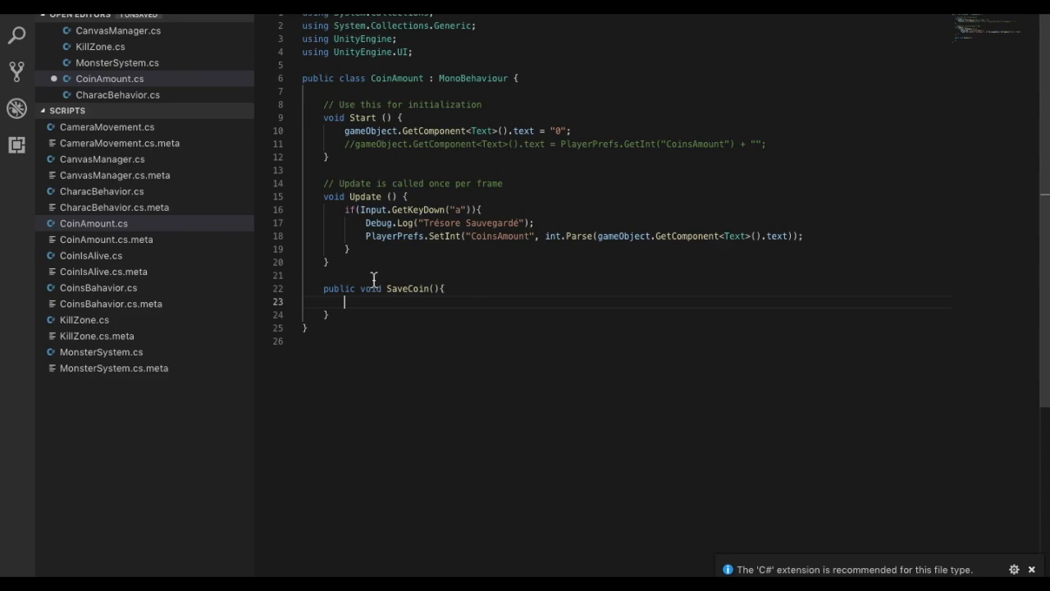
Copy the PlayerPrefs.SetInt("CoinsAmount", ...) line from Update into the SaveCoin method
{"action": "left_click_drag", "start_coordinate": [366, 236], "coordinate": [818, 239]}
{"action": "key", "text": "ctrl+c"}
{"action": "left_click", "coordinate": [382, 305]}
{"action": "key", "text": "ctrl+v"}
Declare int coinAlreadyCollected = PlayerPrefs.GetInt("CoinsAmount"); above the SetInt line in SaveCoin
{"action": "left_click", "coordinate": [562, 293]}
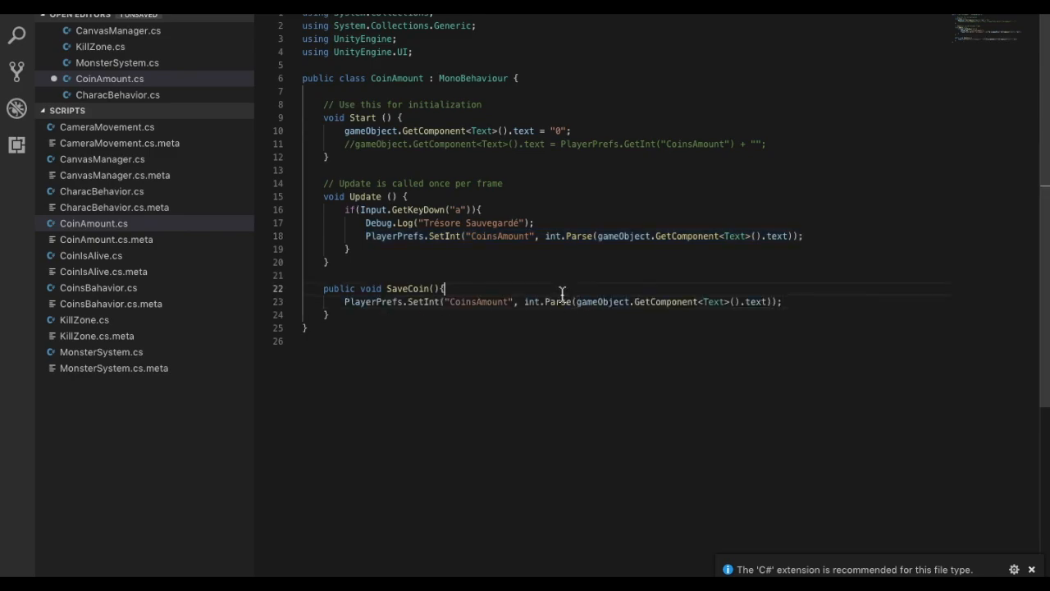
{"action": "key", "text": "Return"}
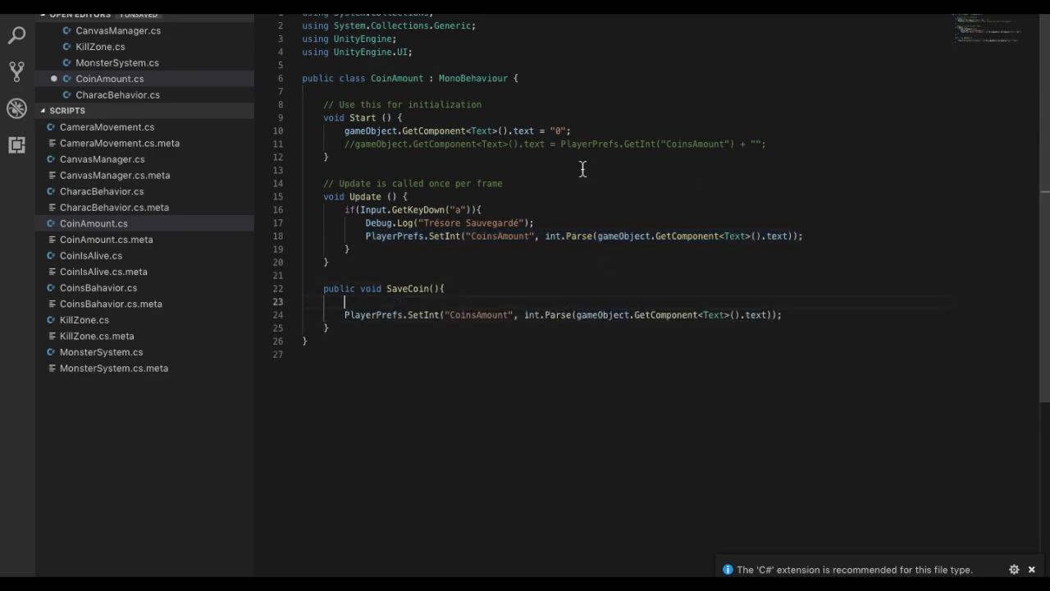
{"action": "left_click_drag", "start_coordinate": [558, 148], "coordinate": [780, 143]}
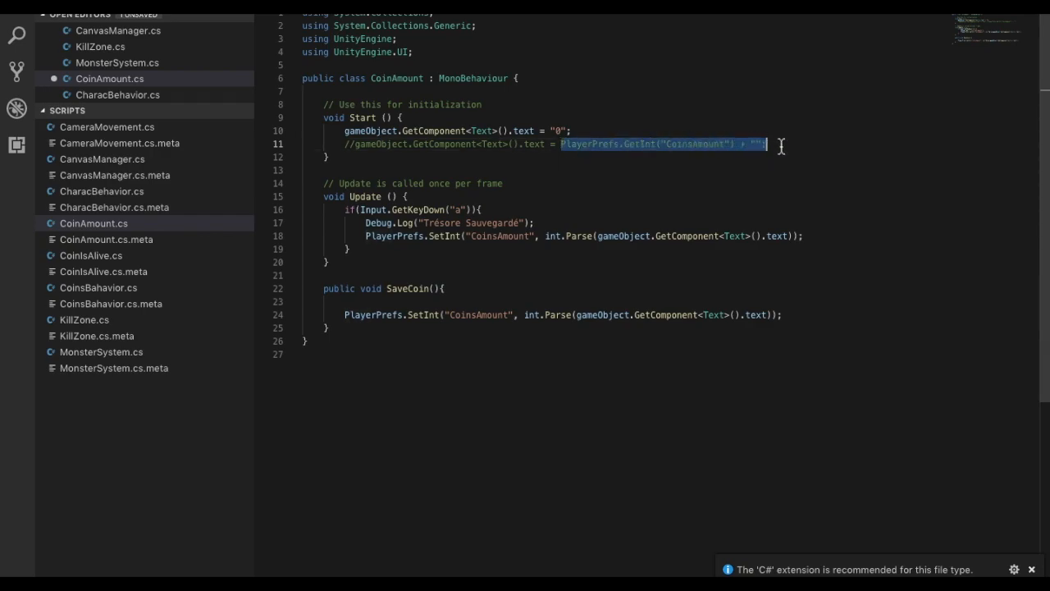
{"action": "left_click", "coordinate": [441, 301]}
{"action": "type", "text": "int "}
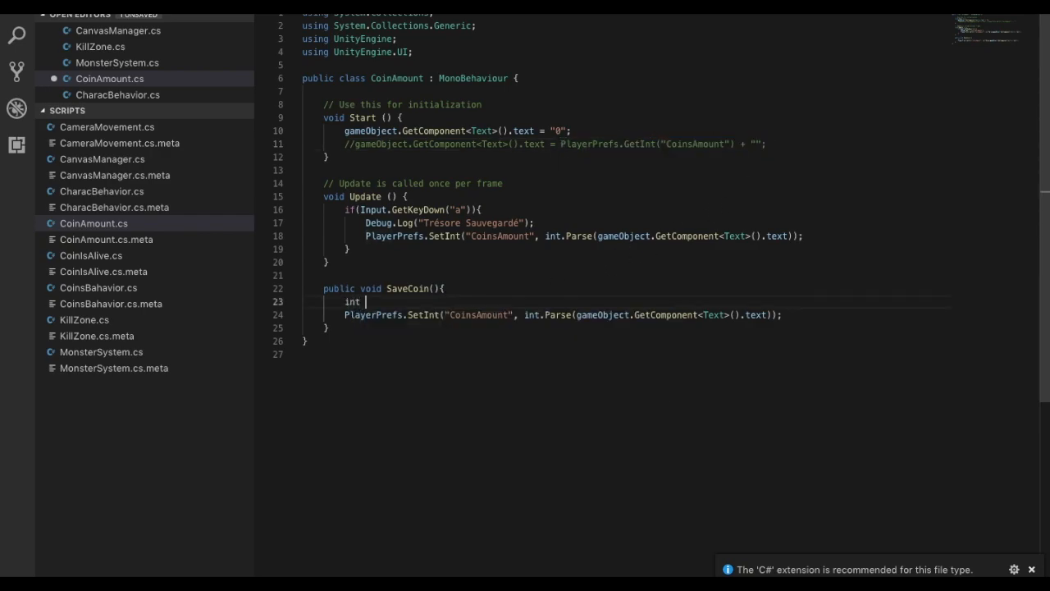
{"action": "type", "text": "c"}
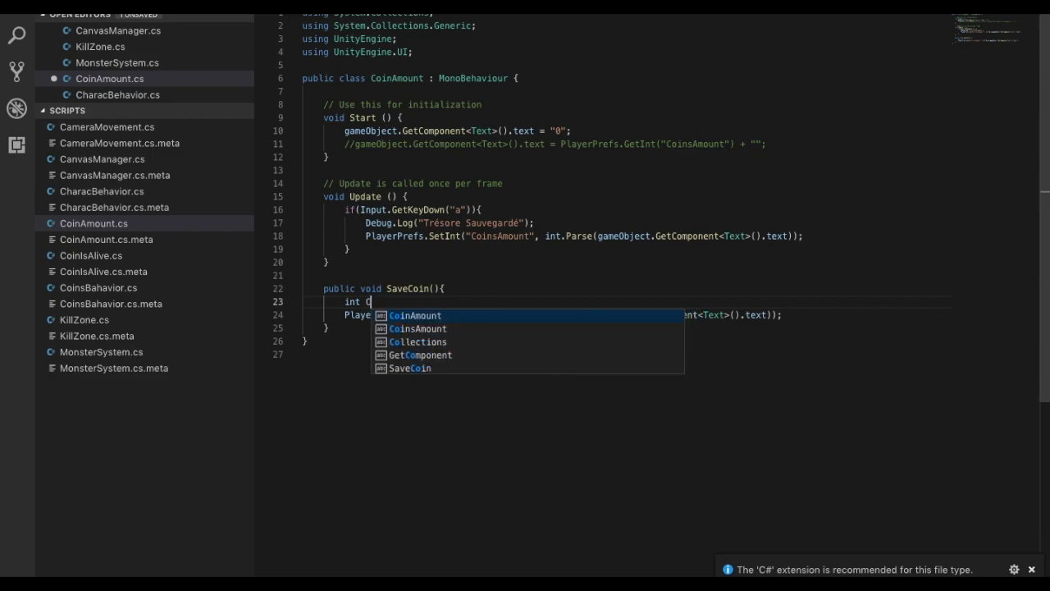
{"action": "type", "text": "oinAlreadyCollected ="}
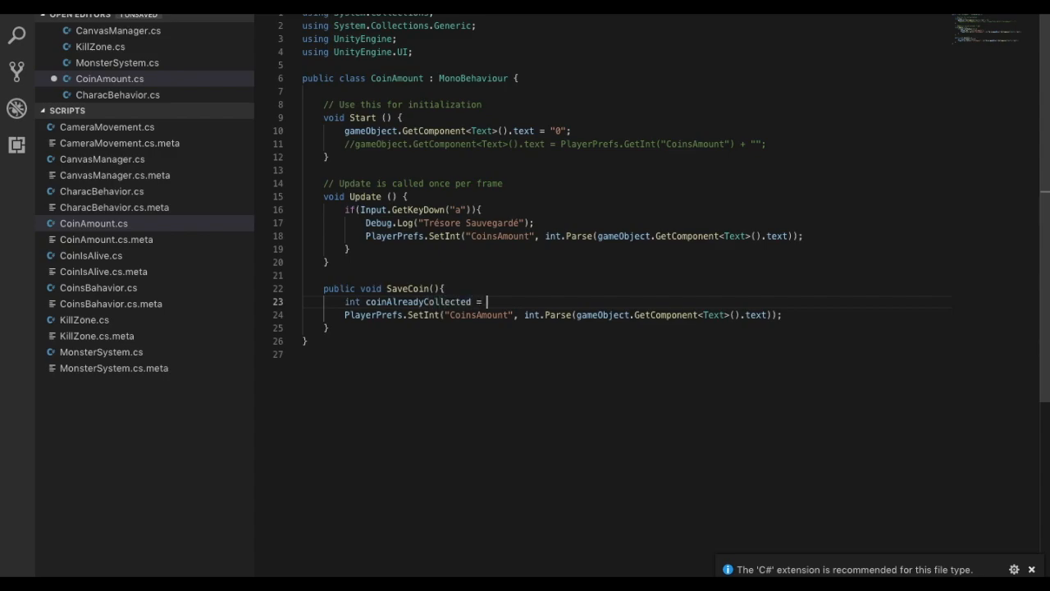
{"action": "key", "text": "ctrl+v"}
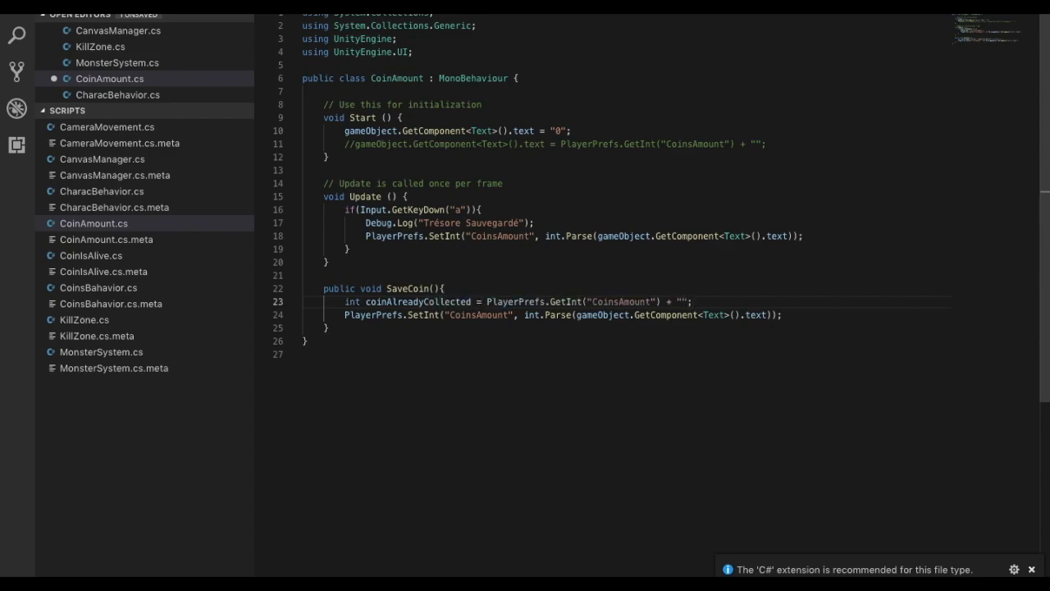
{"action": "key", "text": "BackSpace"}
{"action": "key", "text": "BackSpace"}
{"action": "key", "text": "BackSpace"}
{"action": "key", "text": "BackSpace"}
{"action": "key", "text": "BackSpace"}
{"action": "key", "text": "BackSpace"}
{"action": "type", "text": ";"}
Review the coinAlreadyCollected variable and the CoinsAmount key used by the SetInt line in SaveCoin
{"action": "double_click", "coordinate": [441, 303]}
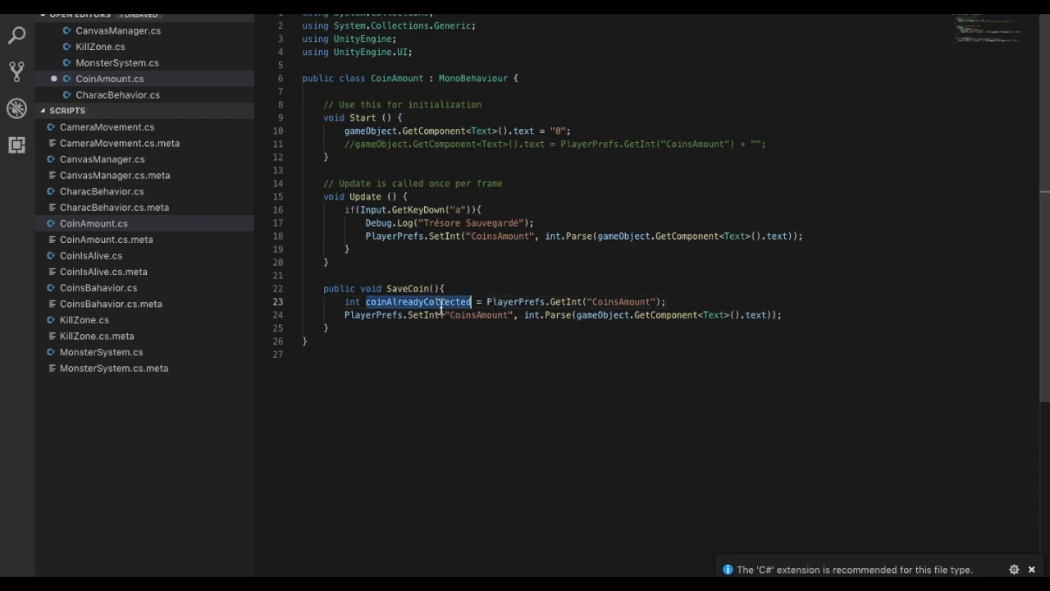
{"action": "left_click_drag", "start_coordinate": [343, 319], "coordinate": [492, 316]}
{"action": "double_click", "coordinate": [494, 316]}
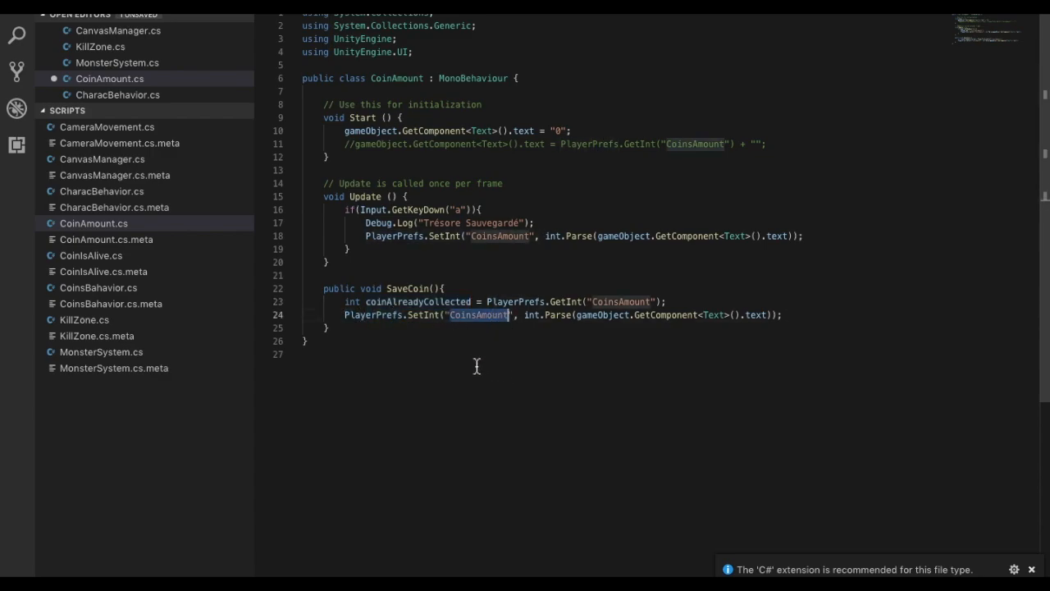
Insert coinAlreadyCollected + before int.Parse in the SetInt line of SaveCoin
{"action": "left_click", "coordinate": [524, 317]}
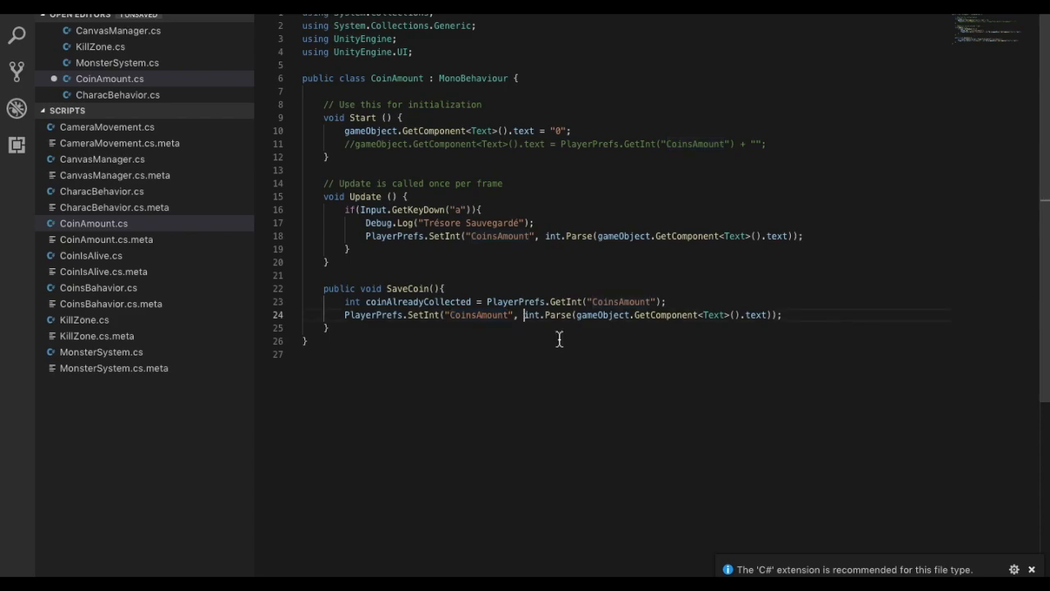
{"action": "key", "text": "super+v"}
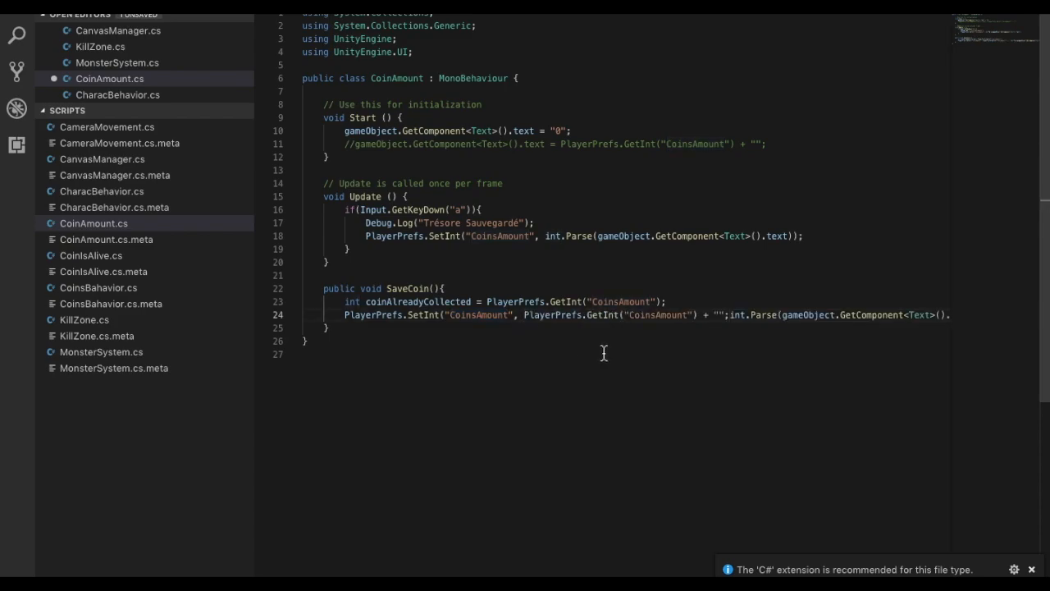
{"action": "double_click", "coordinate": [383, 302]}
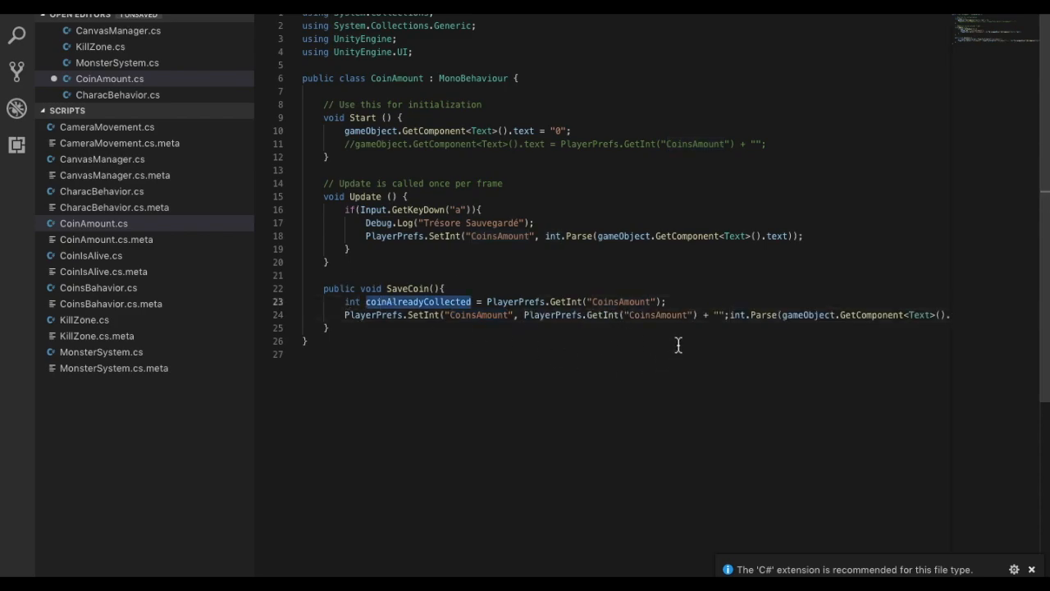
{"action": "left_click_drag", "start_coordinate": [726, 316], "coordinate": [525, 318]}
{"action": "key", "text": "super+v"}
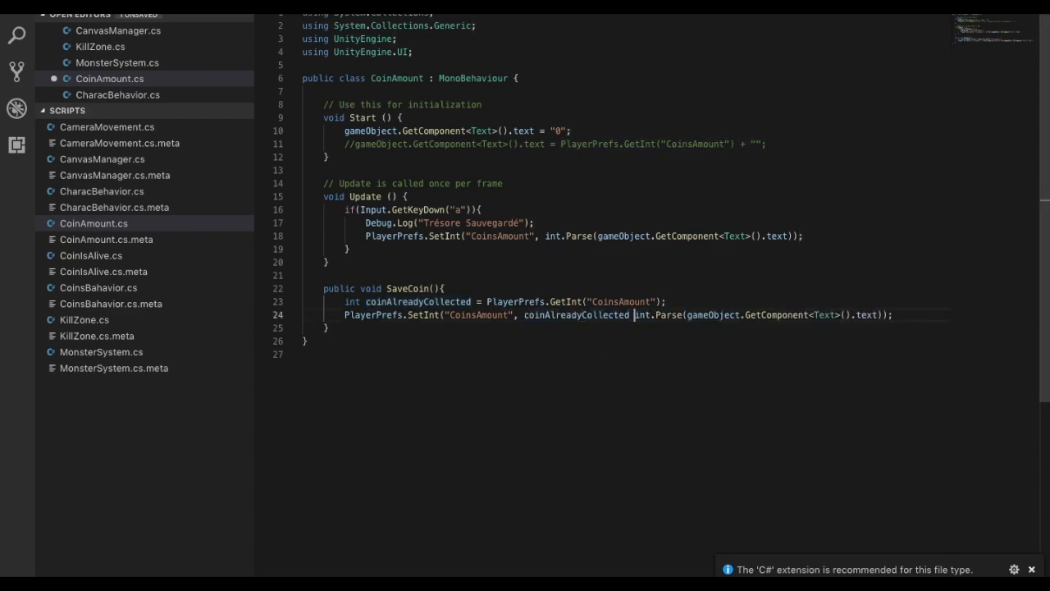
{"action": "type", "text": "+"}
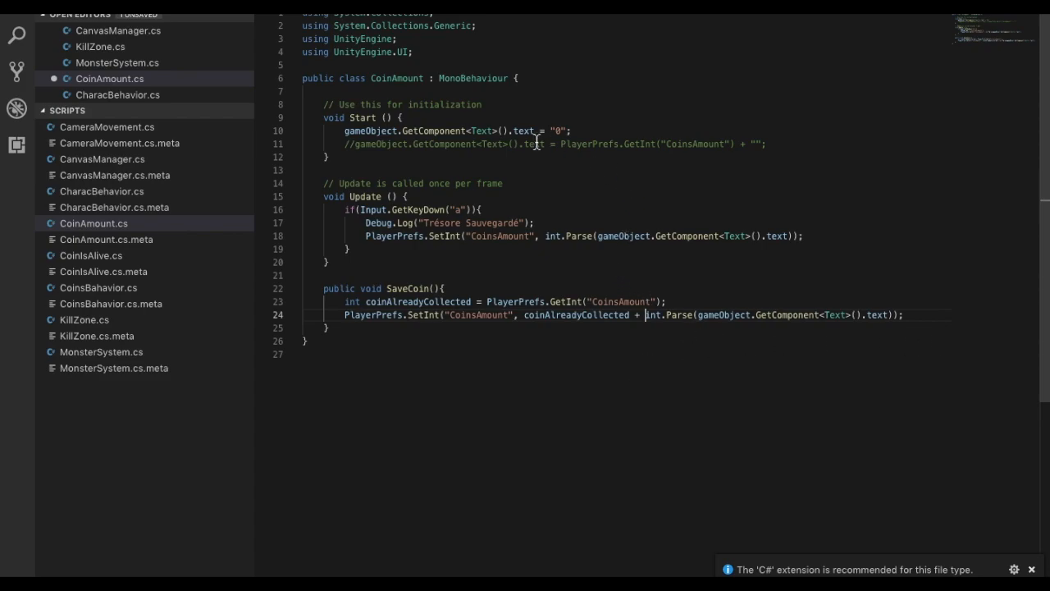
Delete the commented-out PlayerPrefs.GetInt line from Start in CoinAmount.cs and save the script
{"action": "left_click_drag", "start_coordinate": [346, 131], "coordinate": [785, 135]}
{"action": "left_click", "coordinate": [786, 141]}
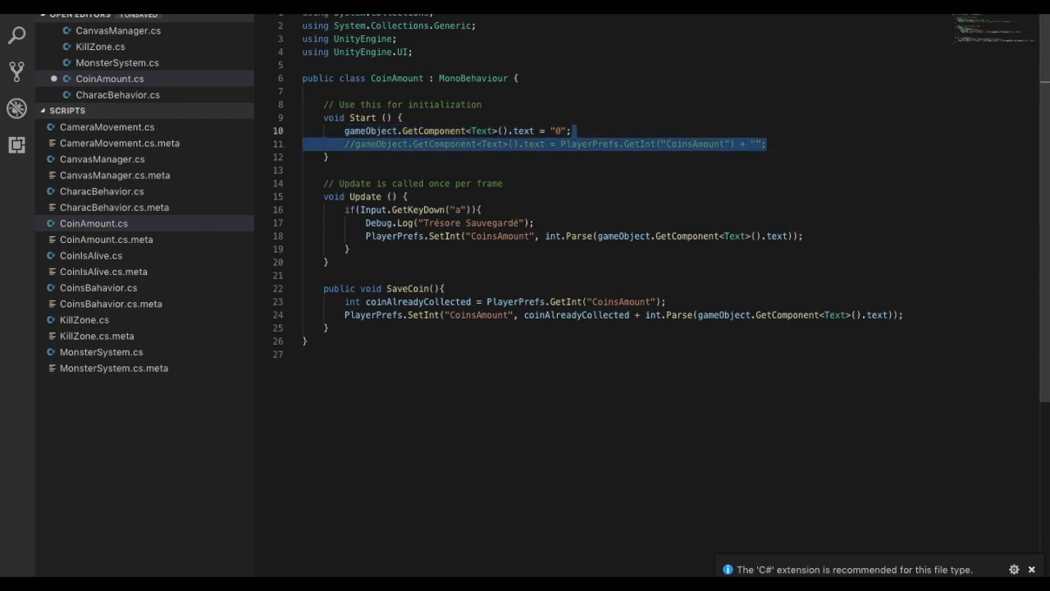
{"action": "key", "text": "BackSpace"}
{"action": "key", "text": "ctrl+s"}
Copy the pauseBtn declaration in CanvasManager.cs to a new line below gameOverPanel
{"action": "double_click", "coordinate": [401, 277]}
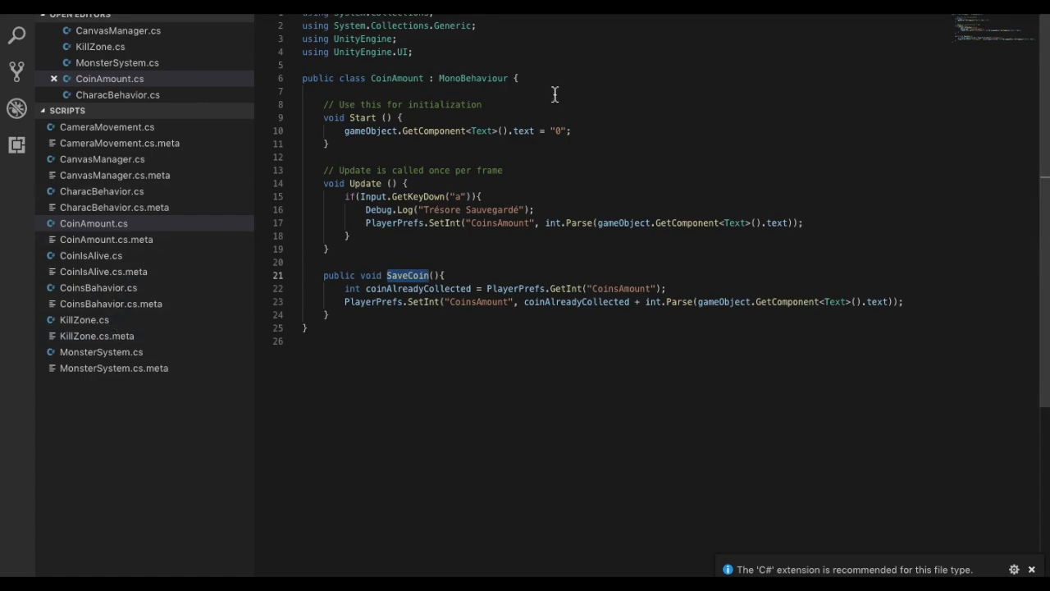
{"action": "key", "text": "ctrl+Tab"}
{"action": "scroll", "coordinate": [511, 309], "scroll_direction": "down", "scroll_amount": 1}
{"action": "left_click", "coordinate": [471, 252]}
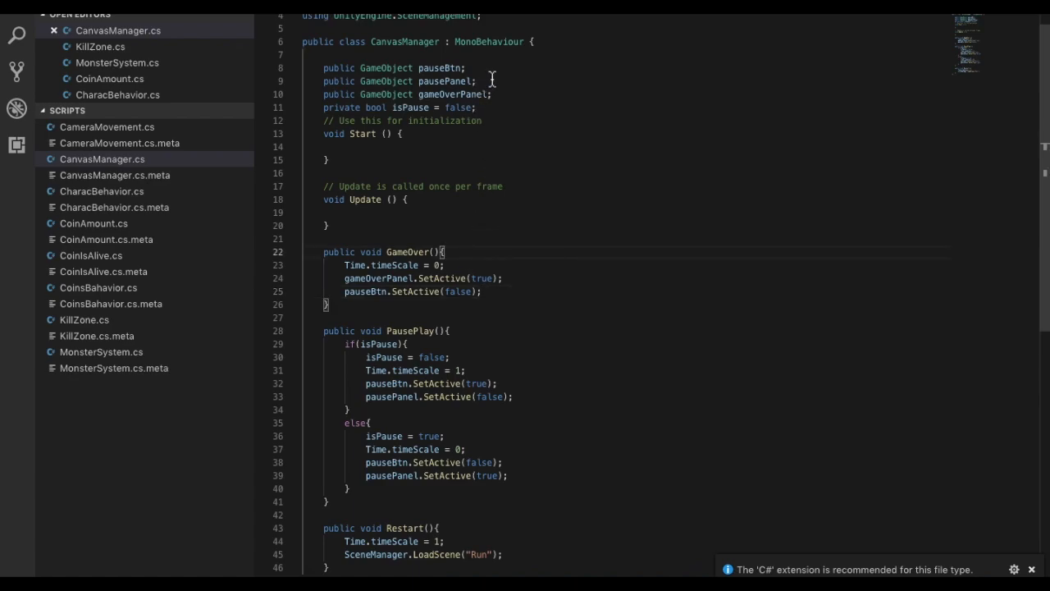
{"action": "left_click_drag", "start_coordinate": [467, 69], "coordinate": [323, 69]}
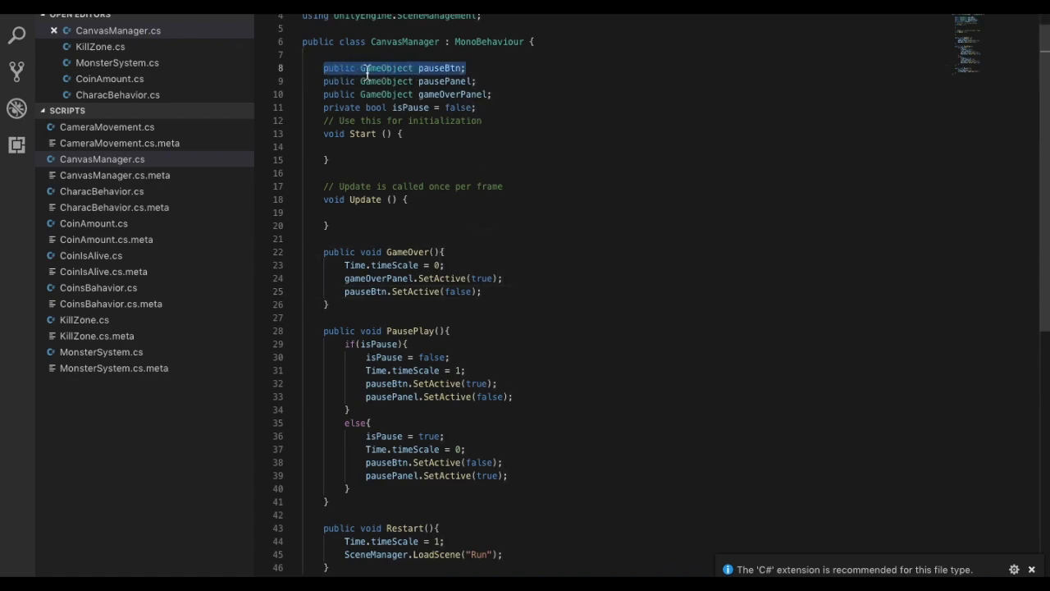
{"action": "key", "text": "ctrl+c"}
{"action": "left_click", "coordinate": [507, 96]}
{"action": "key", "text": "Return"}
{"action": "key", "text": "ctrl+v"}
Rename the variable in the copied declaration to coinPanelTxt and save CanvasManager.cs
{"action": "key", "text": "Right"}
{"action": "key", "text": "Right"}
{"action": "key", "text": "Right"}
{"action": "key", "text": "BackSpace"}
{"action": "key", "text": "BackSpace"}
{"action": "key", "text": "BackSpace"}
{"action": "key", "text": "BackSpace"}
{"action": "key", "text": "BackSpace"}
{"action": "key", "text": "BackSpace"}
{"action": "key", "text": "BackSpace"}
{"action": "key", "text": "BackSpace"}
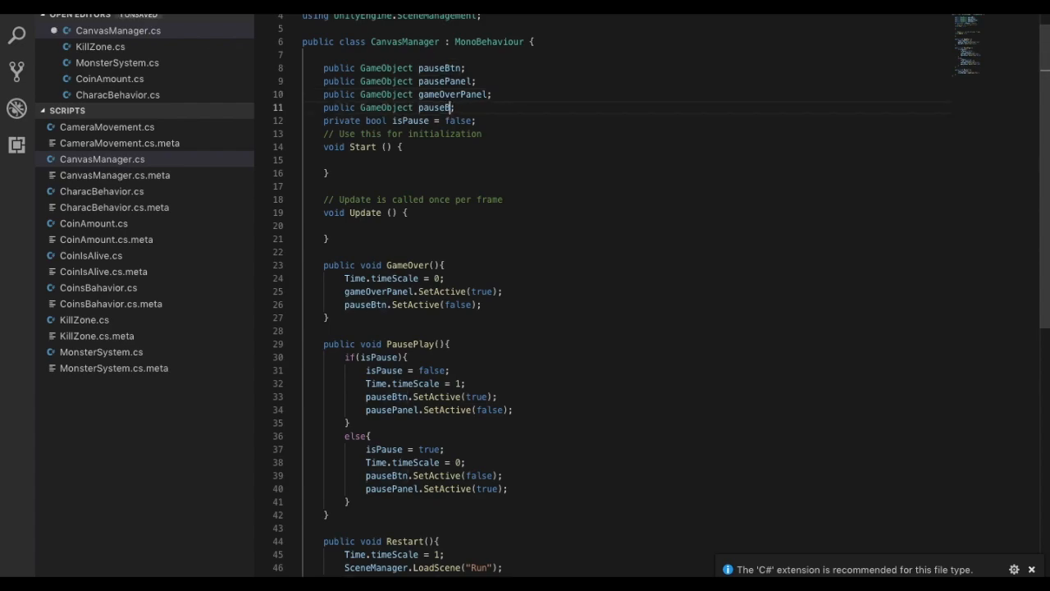
{"action": "type", "text": "coinT"}
{"action": "key", "text": "BackSpace"}
{"action": "key", "text": "BackSpace"}
{"action": "type", "text": "anel"}
{"action": "scroll", "coordinate": [504, 98], "scroll_direction": "down", "scroll_amount": 2}
{"action": "key", "text": "ctrl+s"}
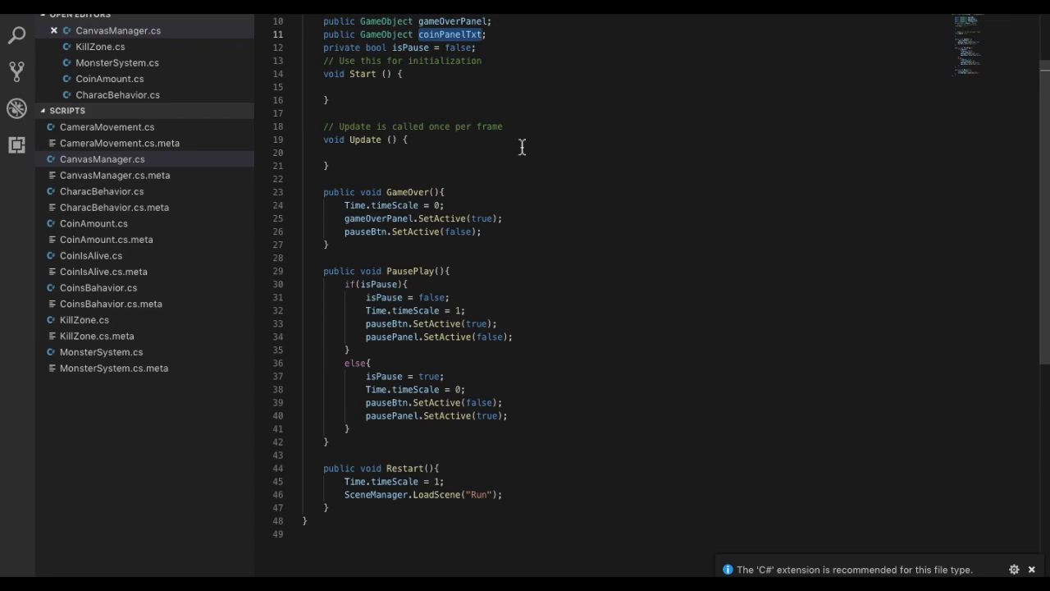
Add coinPanelTxt.GetComponent<CoinAmount>() below Time.timeScale = 0 in GameOver, taking the class name from CoinAmount.cs
{"action": "scroll", "coordinate": [522, 146], "scroll_direction": "down", "scroll_amount": 6}
{"action": "scroll", "coordinate": [468, 307], "scroll_direction": "up", "scroll_amount": 9}
{"action": "left_click", "coordinate": [466, 312]}
{"action": "key", "text": "Return"}
{"action": "type", "text": "coinPanelTxt"}
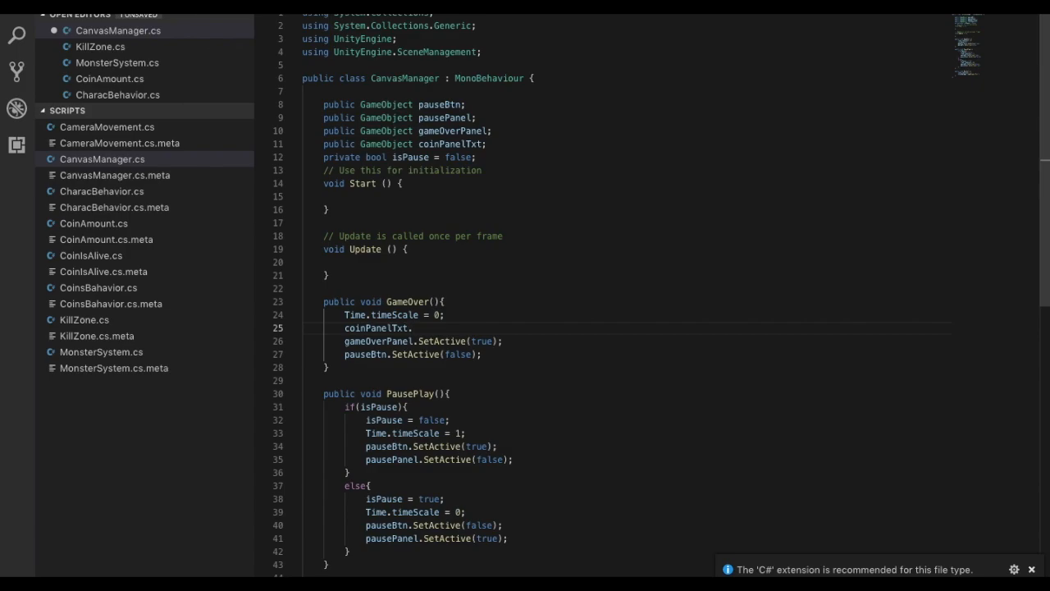
{"action": "type", "text": ".Get"}
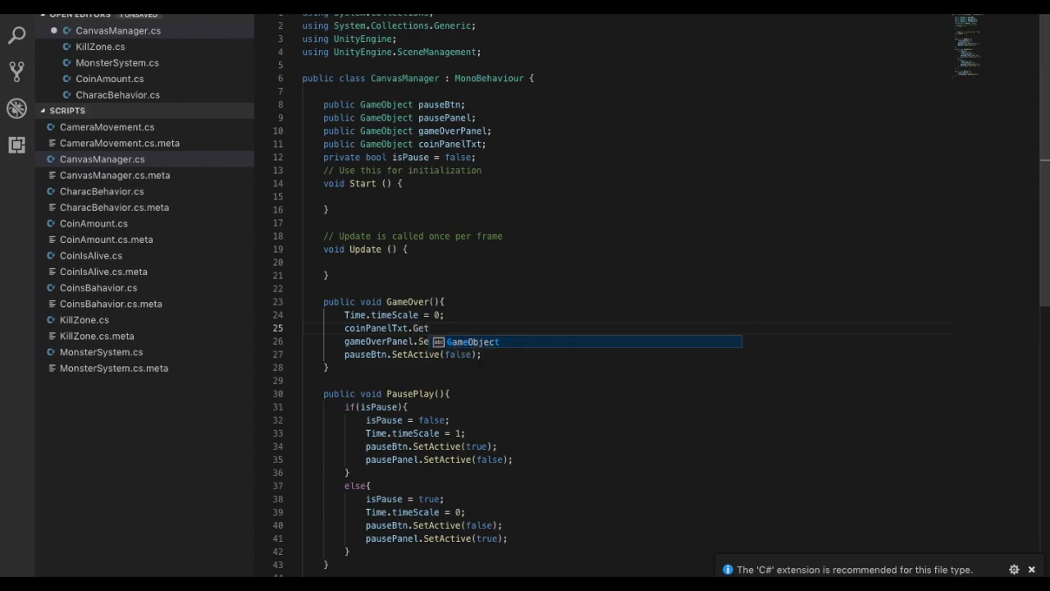
{"action": "type", "text": "Component<"}
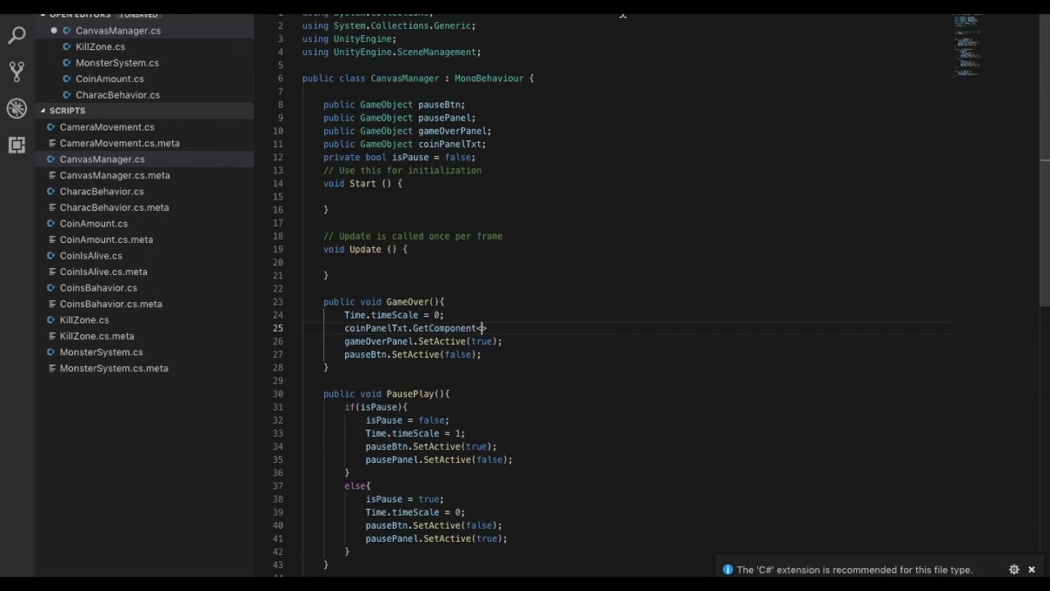
{"action": "left_click", "coordinate": [93, 223]}
{"action": "double_click", "coordinate": [391, 78]}
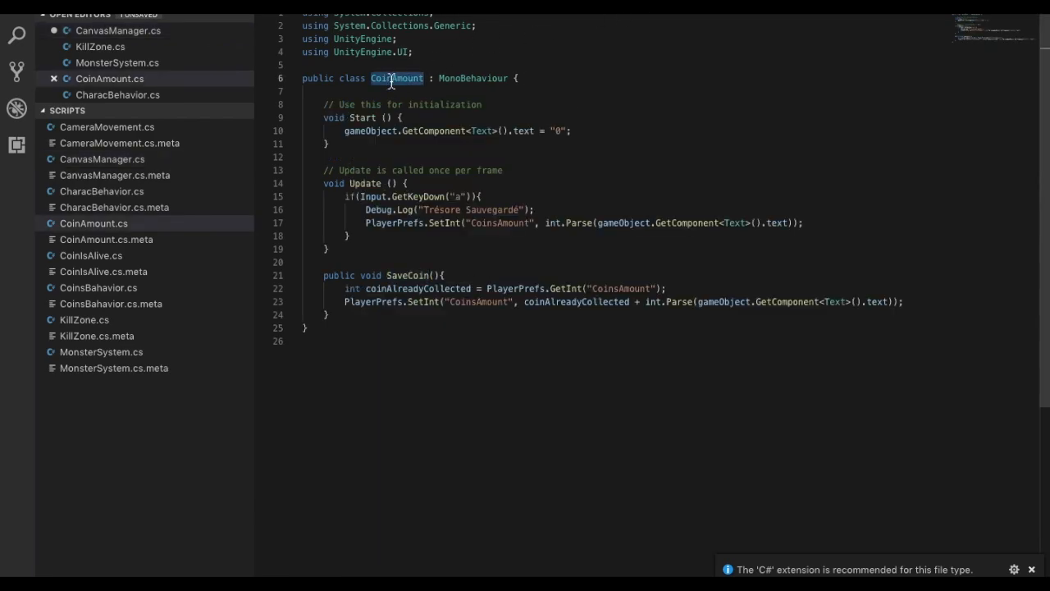
{"action": "left_click", "coordinate": [344, 8]}
{"action": "type", "text": "<"}
{"action": "key", "text": "ctrl+v"}
{"action": "type", "text": ">()"}
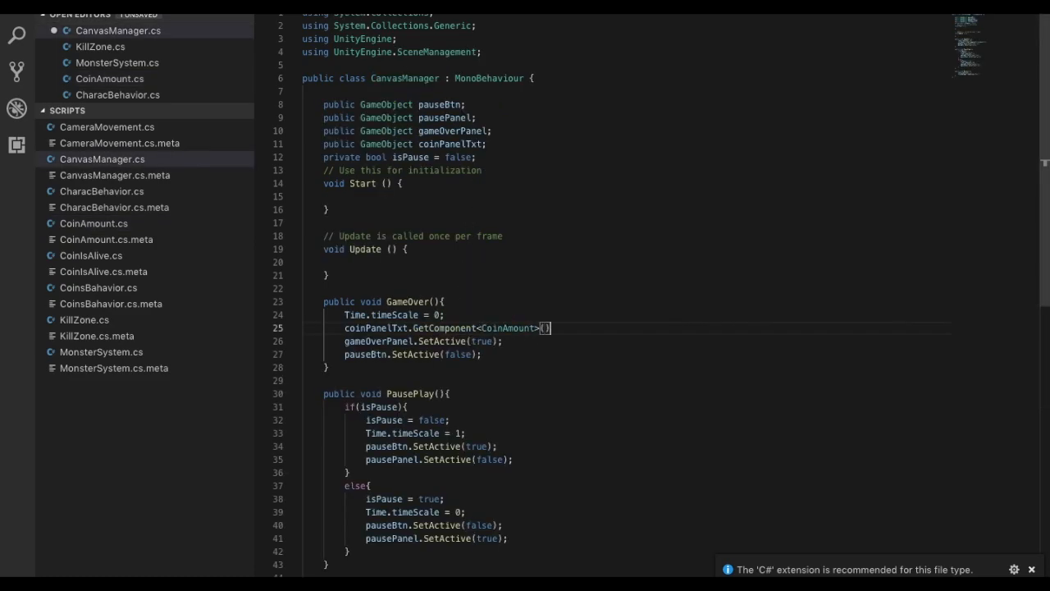
Complete the coinPanelTxt line in GameOver with a .SaveCoin(); call and save the script
{"action": "type", "text": ".Save"}
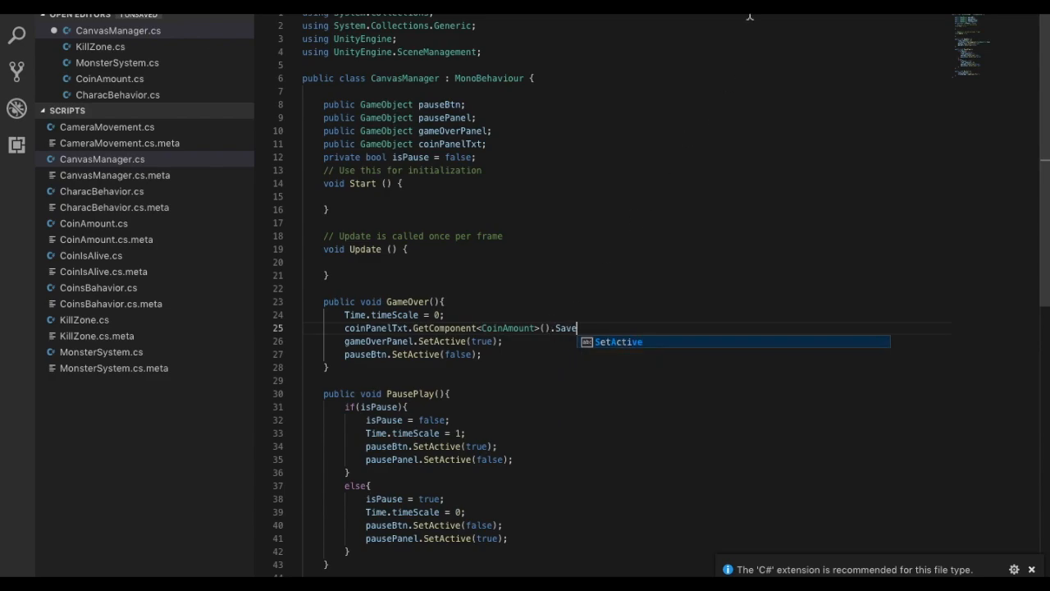
{"action": "left_click", "coordinate": [693, 12]}
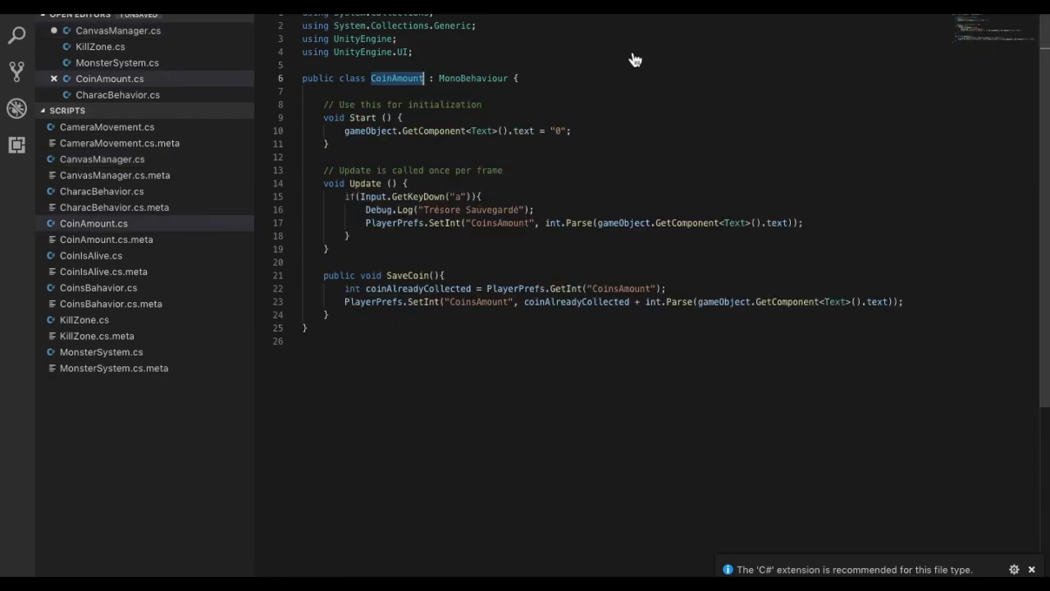
{"action": "double_click", "coordinate": [402, 276]}
{"action": "left_click", "coordinate": [311, 10]}
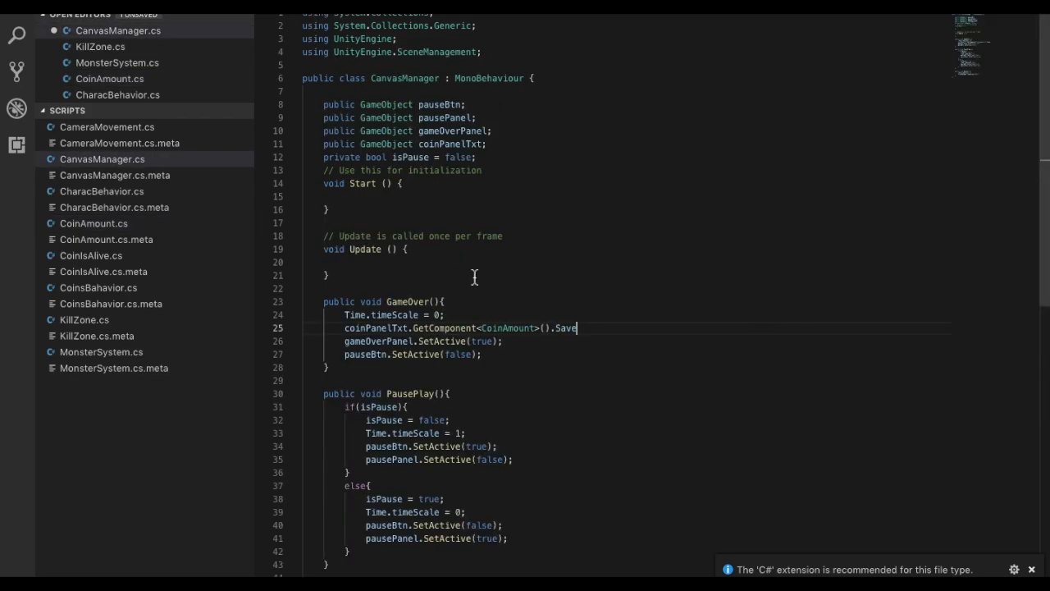
{"action": "double_click", "coordinate": [565, 328]}
{"action": "key", "text": "ctrl+v"}
{"action": "type", "text": "();"}
{"action": "key", "text": "ctrl+s"}
{"action": "left_click_drag", "start_coordinate": [638, 332], "coordinate": [381, 333]}
Delete the if(Input.GetKeyDown("a")) block from Update in CoinAmount.cs
{"action": "left_click", "coordinate": [110, 79]}
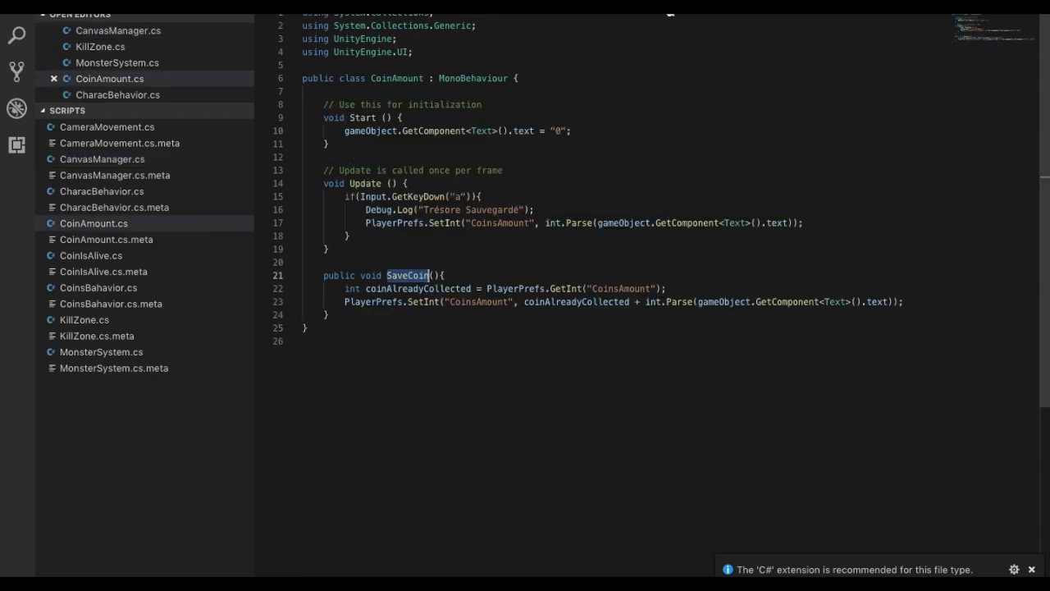
{"action": "left_click", "coordinate": [369, 236]}
{"action": "left_click_drag", "start_coordinate": [369, 236], "coordinate": [438, 183]}
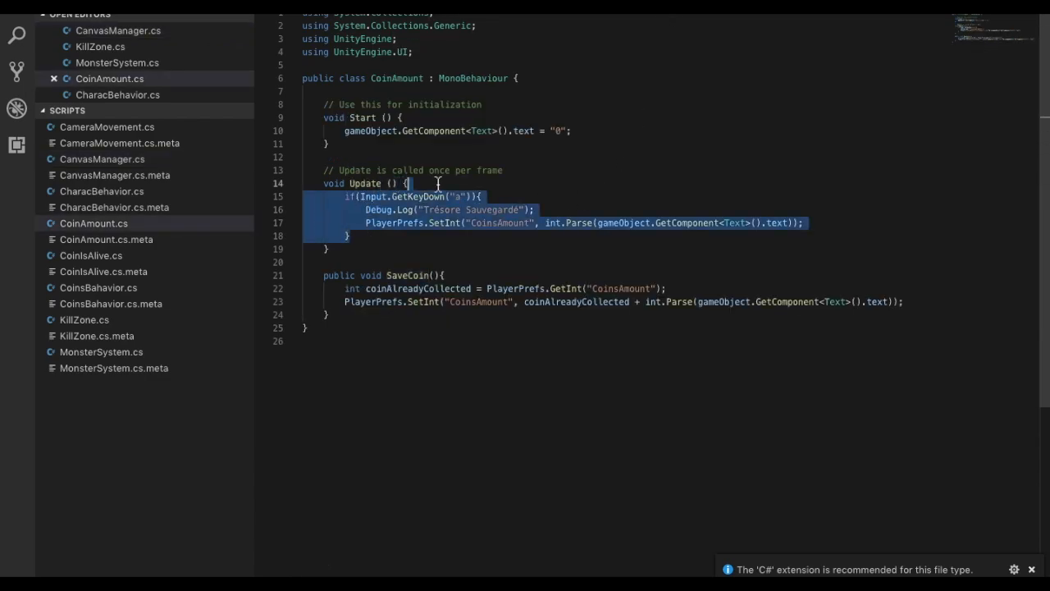
{"action": "key", "text": "BackSpace"}
Switch to Unity and assign CoinCollectedTxt to the Coin Panel Txt reference of the Canvas Manager script
{"action": "key", "text": "super+Tab"}
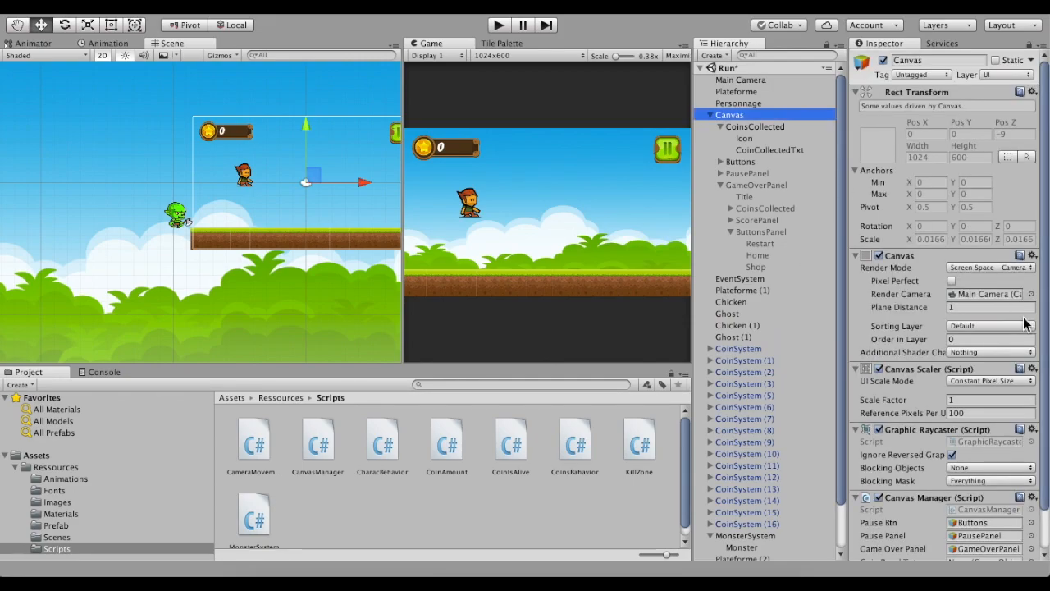
{"action": "scroll", "coordinate": [1023, 324], "scroll_direction": "down", "scroll_amount": 2}
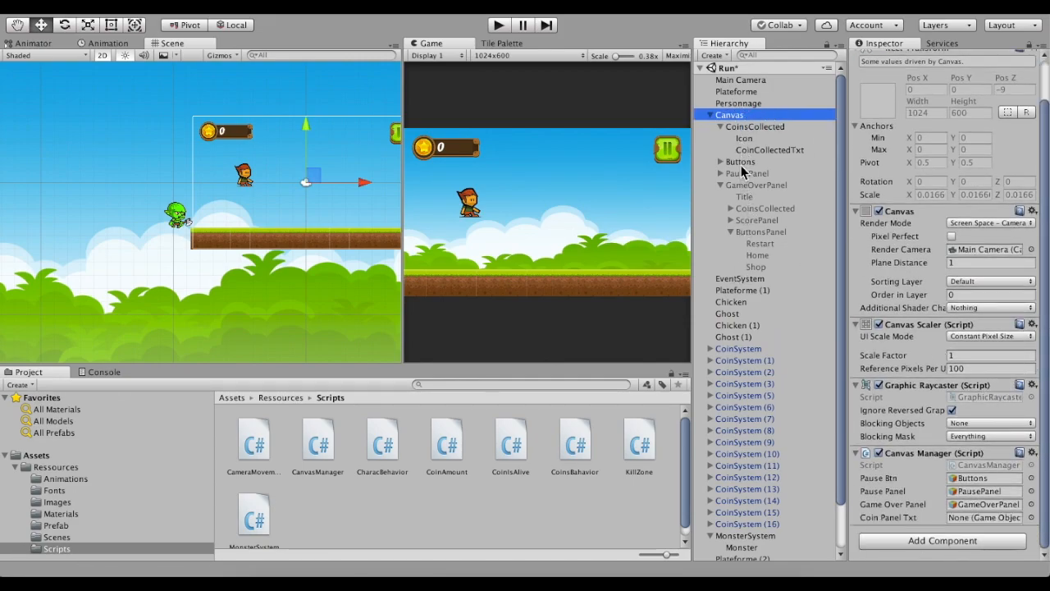
{"action": "left_click_drag", "start_coordinate": [759, 149], "coordinate": [981, 517]}
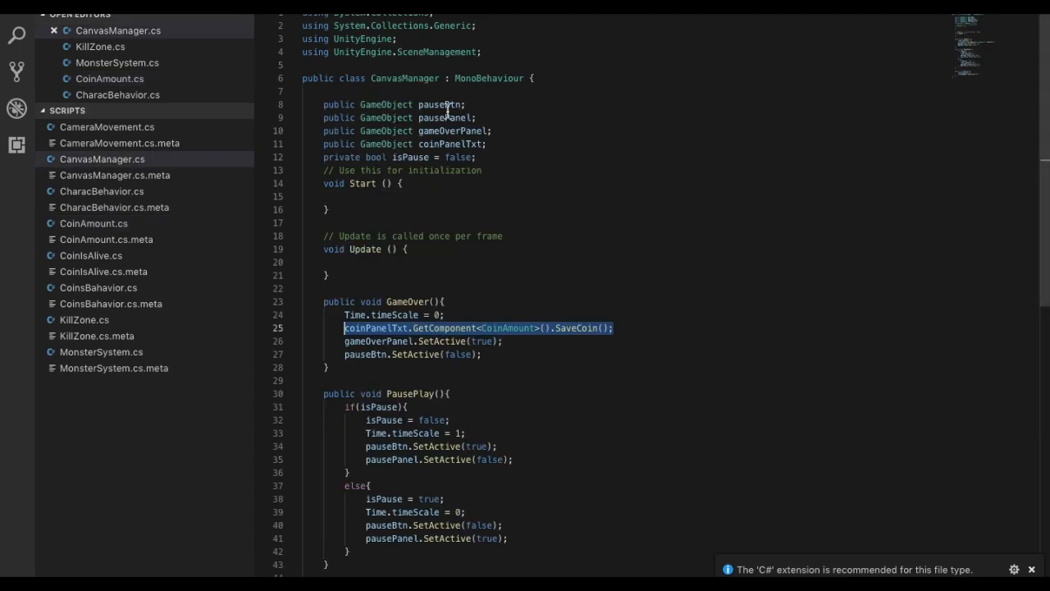
Start a new public GameObject declaration below coinPanelTxt in CanvasManager.cs
{"action": "left_click", "coordinate": [496, 145]}
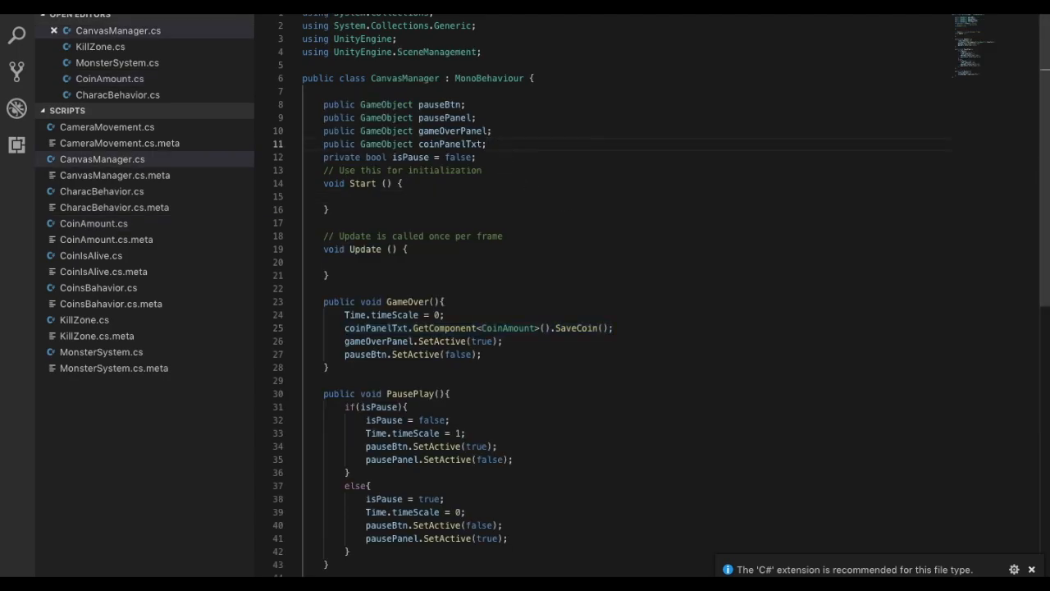
{"action": "key", "text": "Return"}
{"action": "type", "text": "pub"}
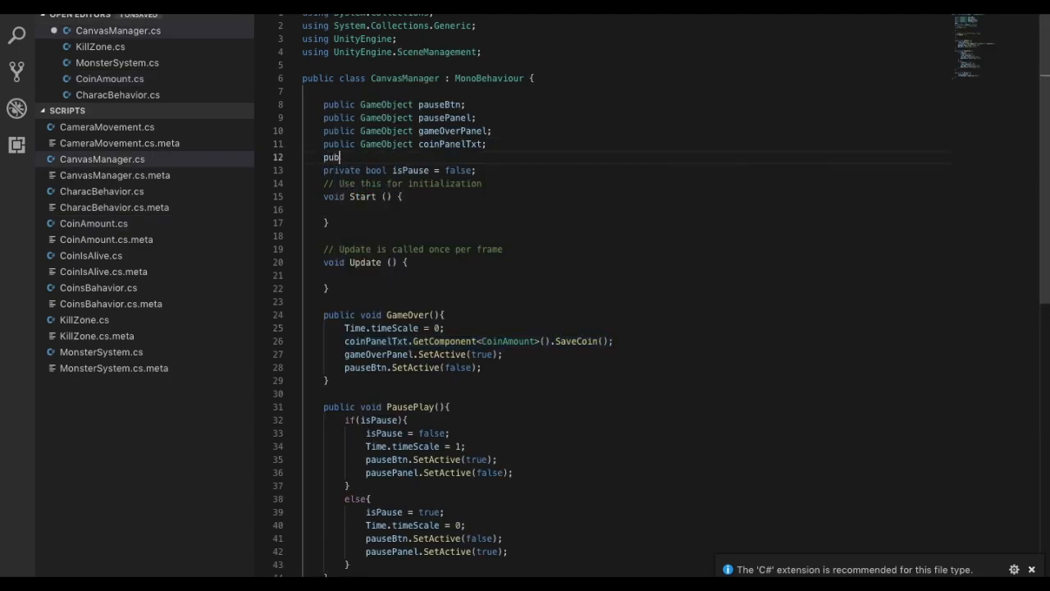
{"action": "type", "text": "klic Game"}
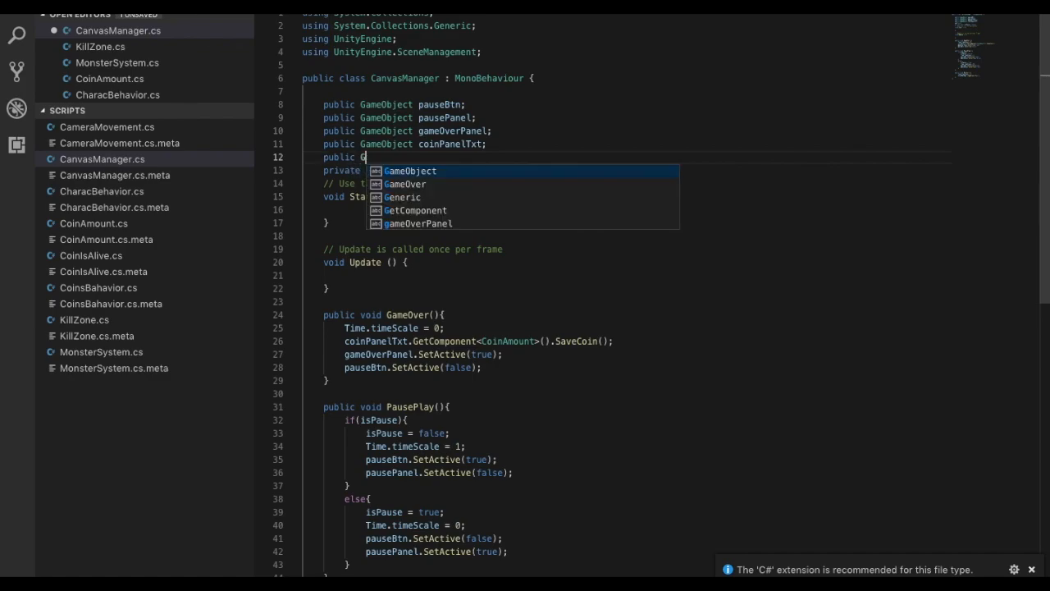
{"action": "key", "text": "Return"}
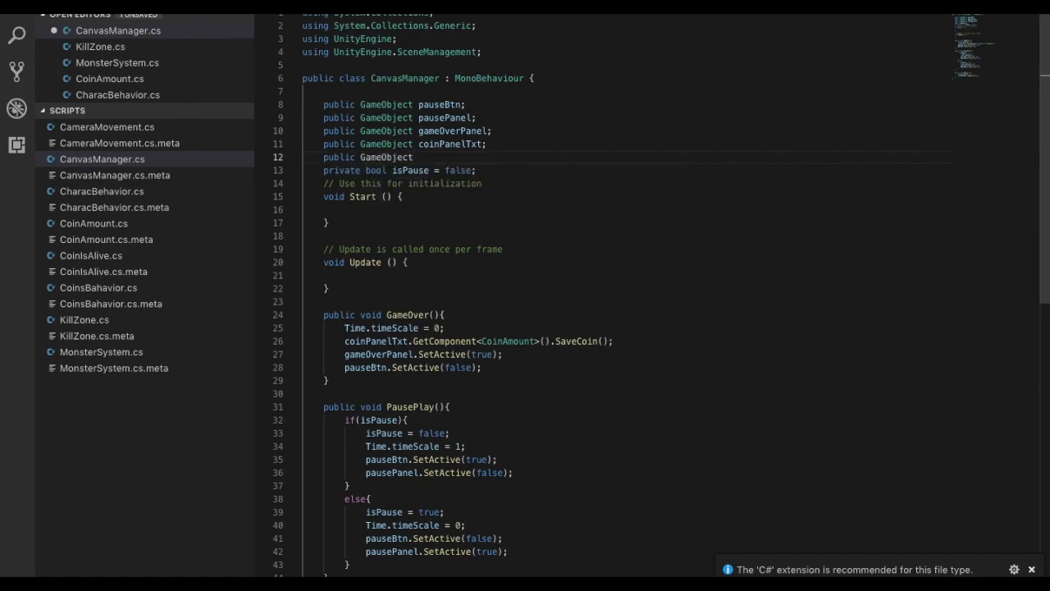
{"action": "type", "text": "coin"}
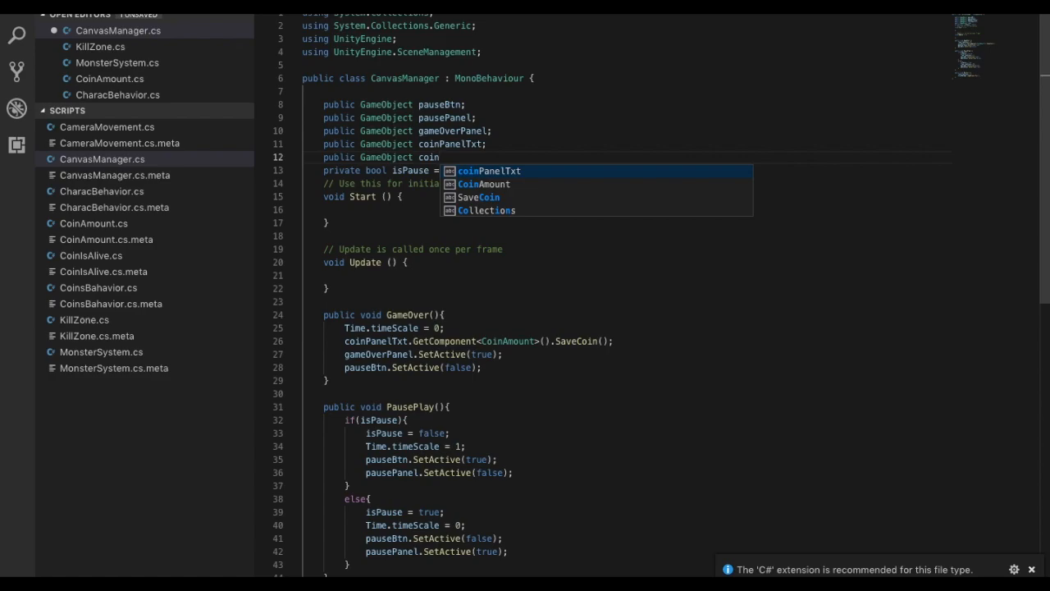
{"action": "key", "text": "BackSpace"}
{"action": "key", "text": "BackSpace"}
{"action": "key", "text": "BackSpace"}
{"action": "key", "text": "BackSpace"}
{"action": "key", "text": "Escape"}
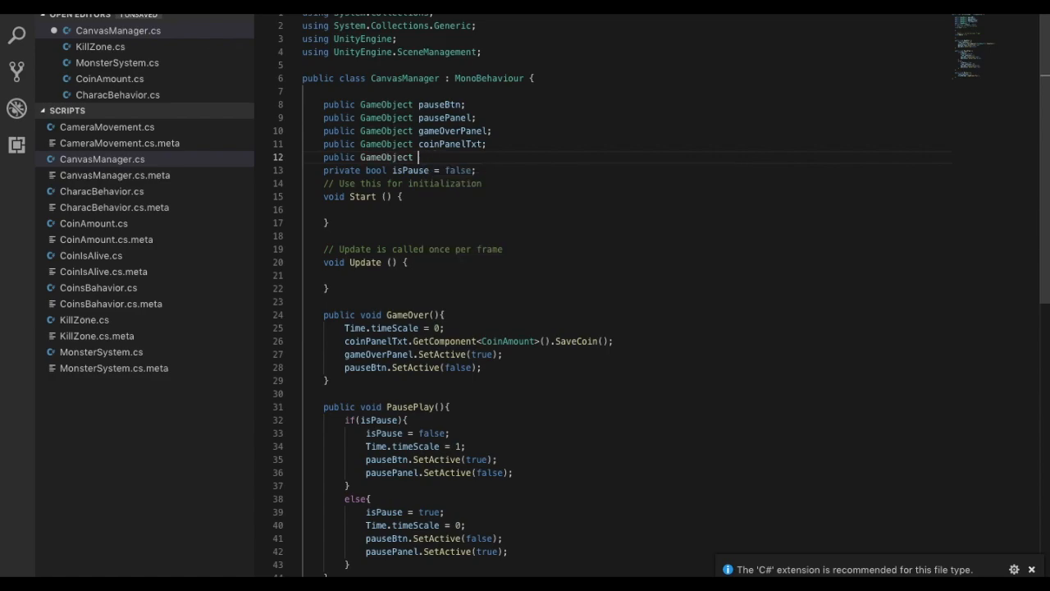
Name the new GameObject variable gameOverCoinTxt and end the declaration with a semicolon
{"action": "type", "text": "game"}
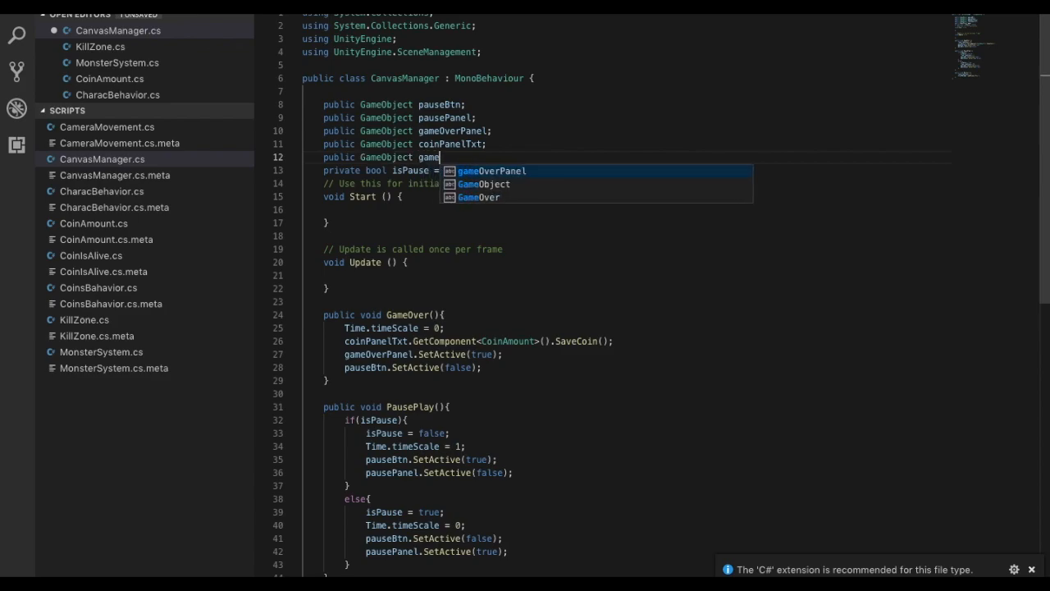
{"action": "type", "text": "Over"}
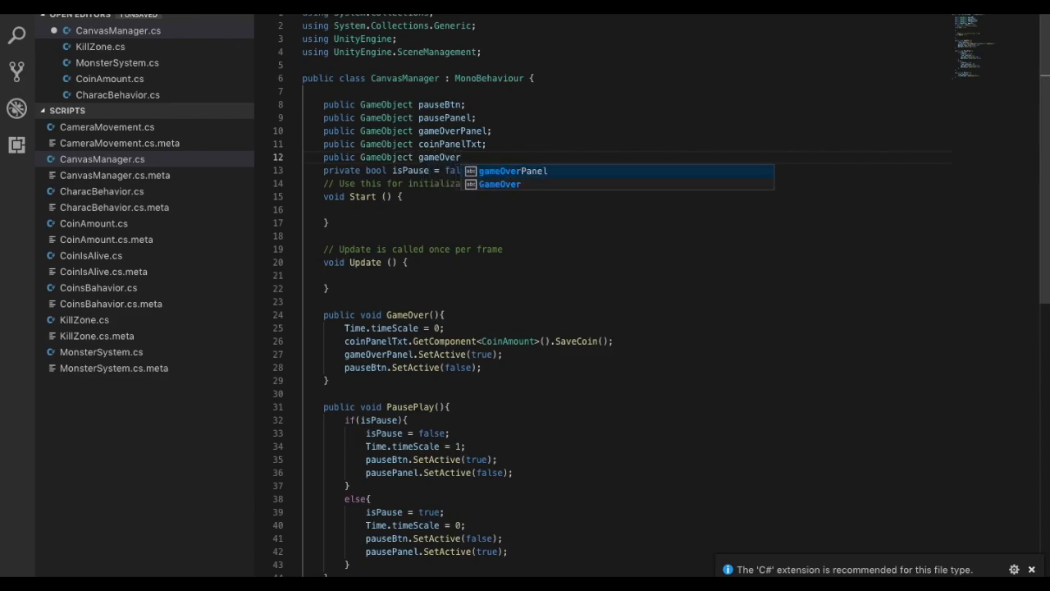
{"action": "type", "text": "CoinTxt;"}
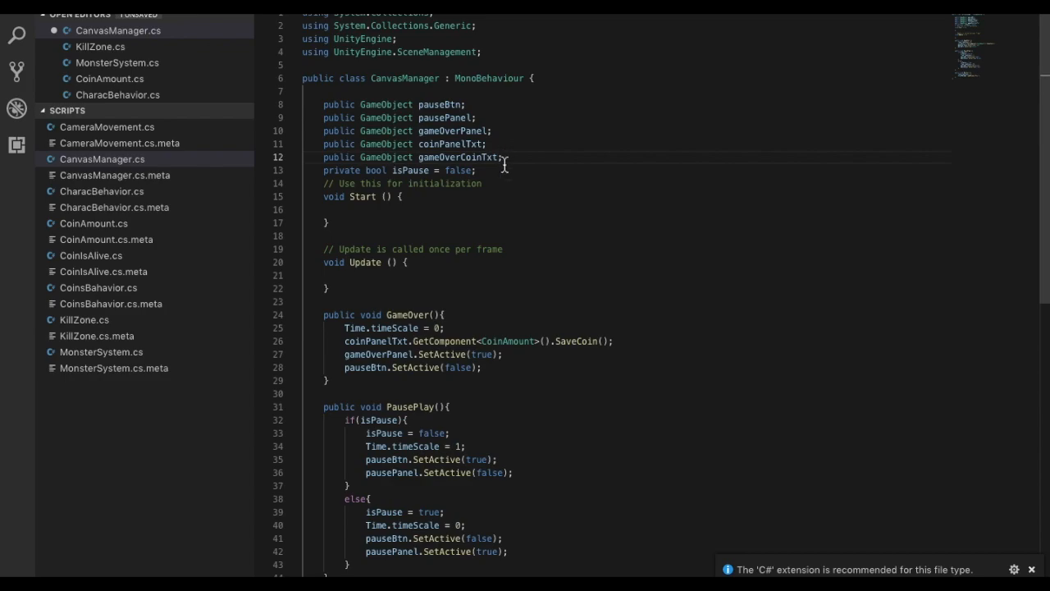
Start a gameOverCoinTxt.GetComponent<Text>().text statement below the SaveCoin call in GameOver
{"action": "double_click", "coordinate": [458, 157]}
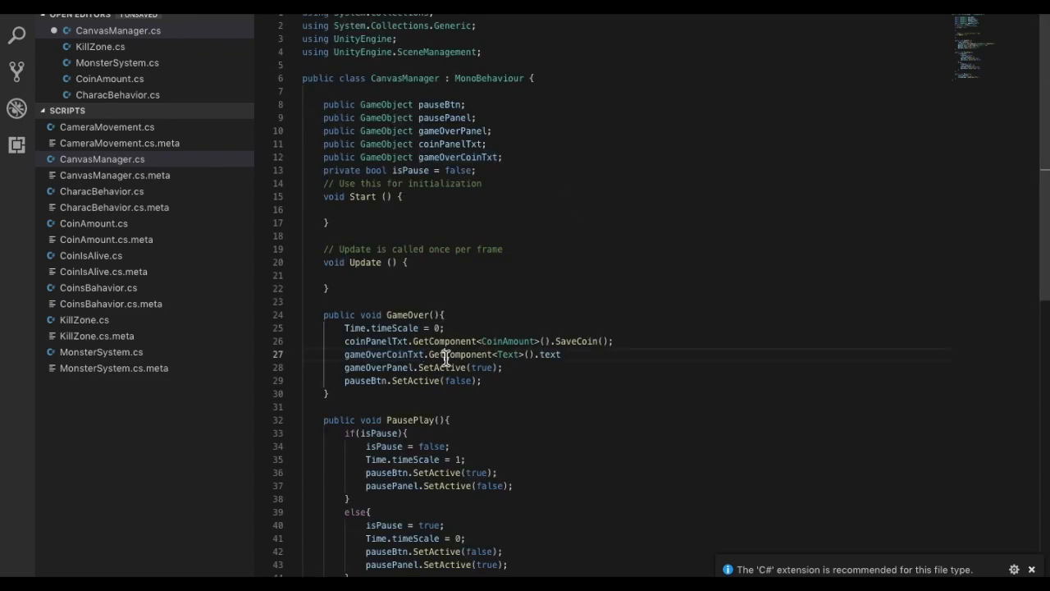
{"action": "left_click", "coordinate": [446, 358]}
{"action": "left_click", "coordinate": [508, 355]}
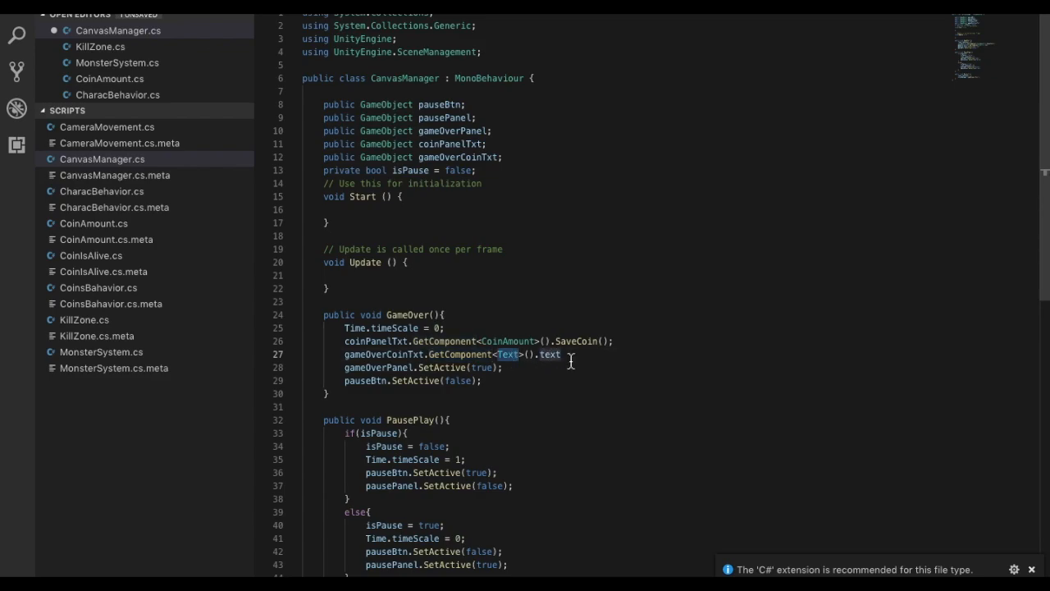
Add a using directive for UnityEngine.UI below the UnityEngine directive in CanvasManager.cs
{"action": "left_click", "coordinate": [479, 43]}
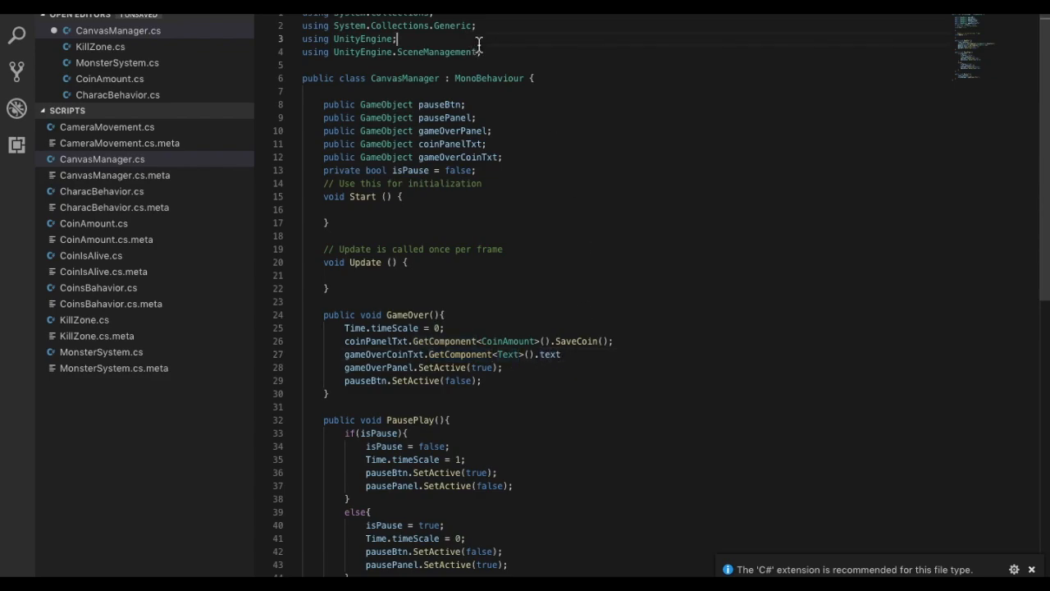
{"action": "key", "text": "Return"}
{"action": "type", "text": "using.Unit"}
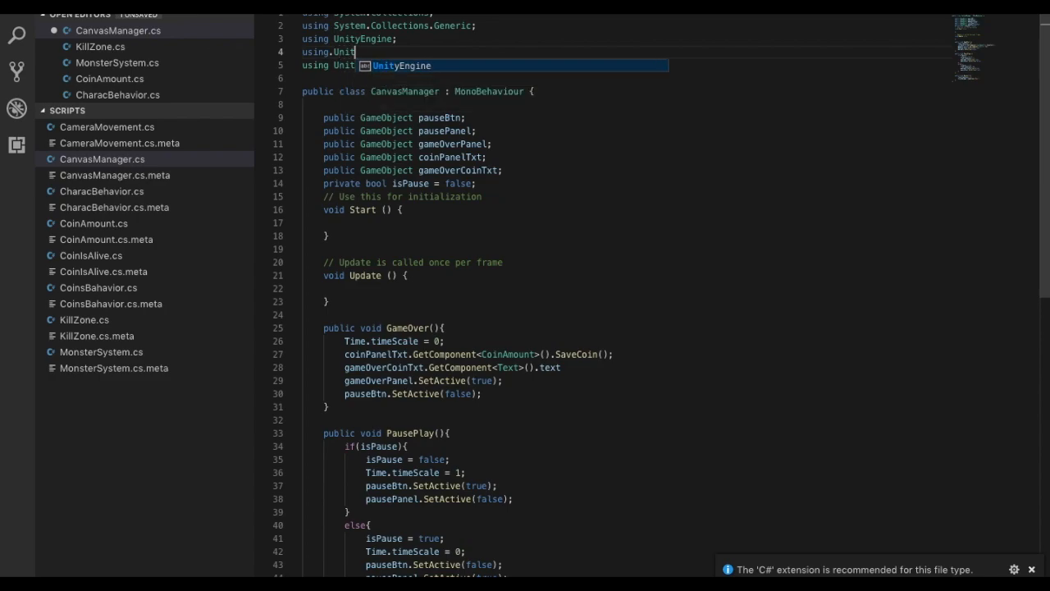
{"action": "key", "text": "Return"}
{"action": "type", "text": ".UI"}
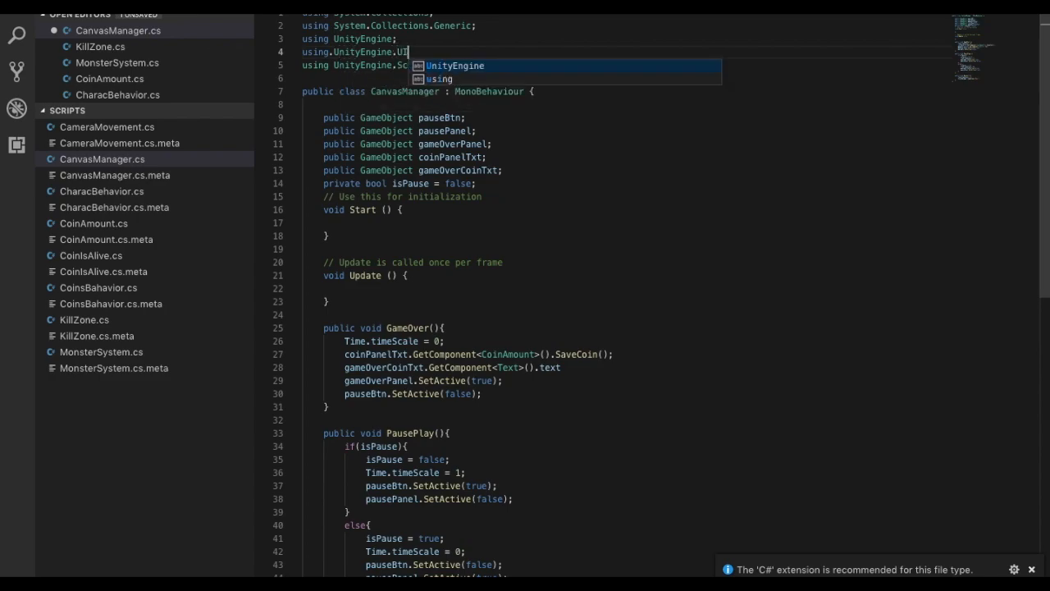
{"action": "type", "text": ";"}
Complete the gameOverCoinTxt text statement by assigning it PlayerPrefs.GetInt("CoinsAmount") and ending it with a semicolon
{"action": "left_click", "coordinate": [574, 366]}
{"action": "type", "text": "="}
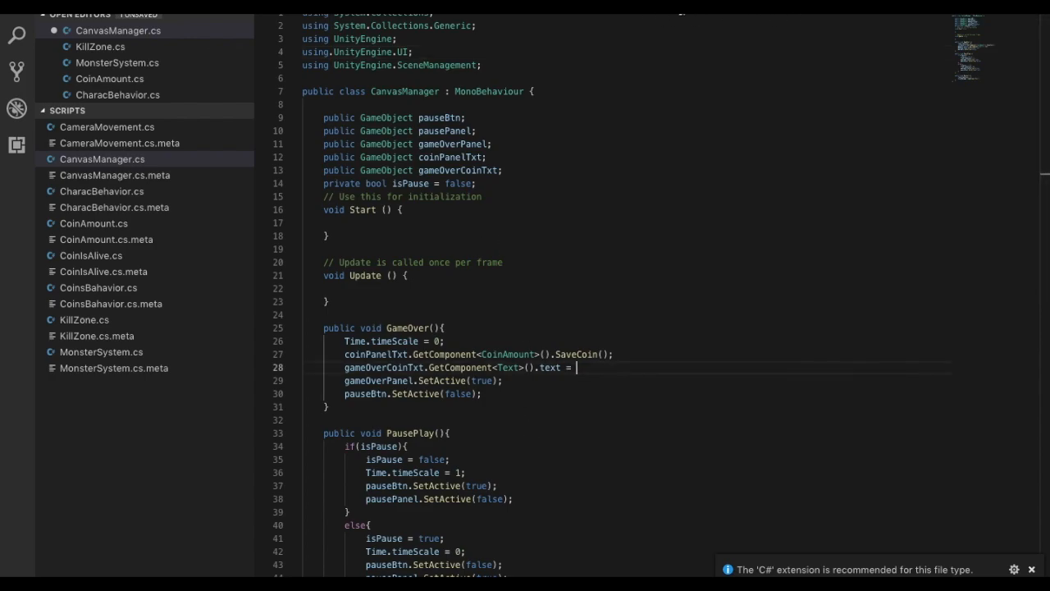
{"action": "left_click", "coordinate": [751, 8]}
{"action": "left_click", "coordinate": [638, 7]}
{"action": "left_click", "coordinate": [710, 248]}
{"action": "left_click_drag", "start_coordinate": [692, 254], "coordinate": [488, 254]}
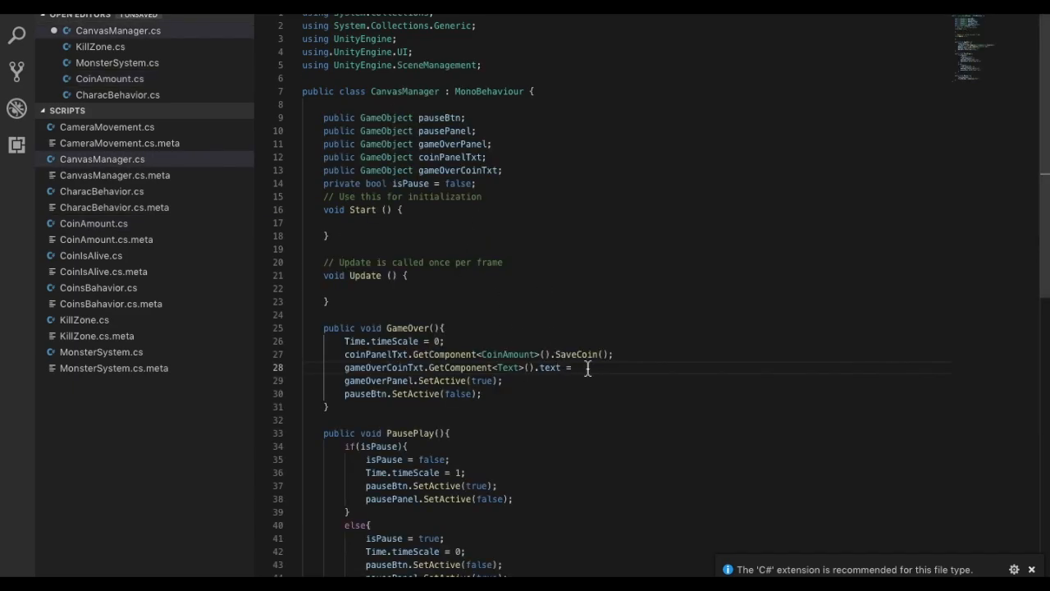
{"action": "type", "text": "PlayerPrefs.GetInt(\"CoinsAmount\");"}
{"action": "key", "text": "Down"}
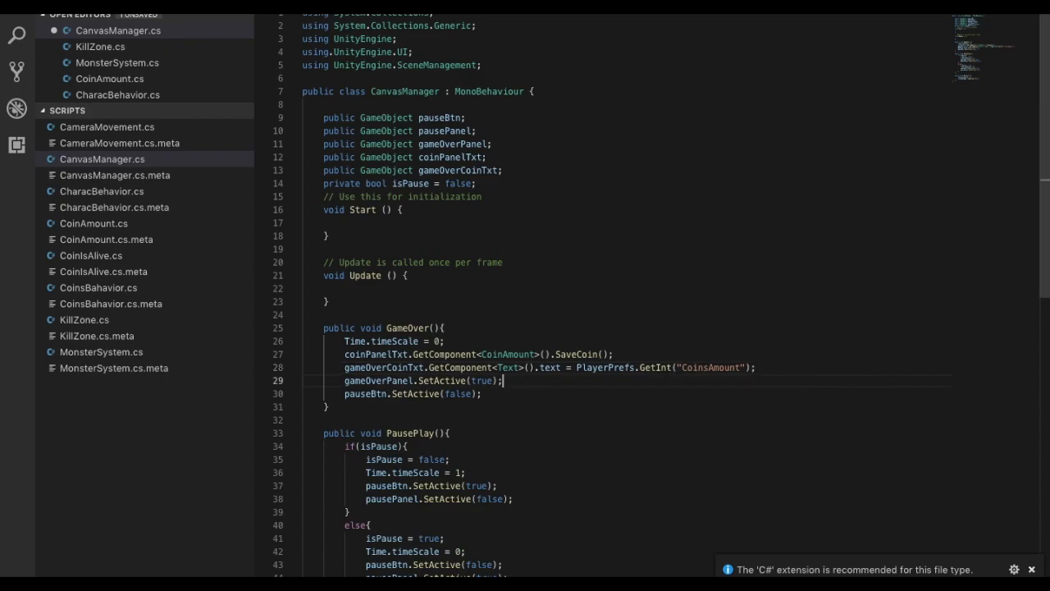
{"action": "left_click", "coordinate": [801, 372]}
Switch to Unity and assign the GameOverPanel's CoinCollectedTxt to the Game Over Coin Txt reference of the Canvas Manager script
{"action": "key", "text": "super+Tab"}
{"action": "scroll", "coordinate": [905, 311], "scroll_direction": "down", "scroll_amount": 4}
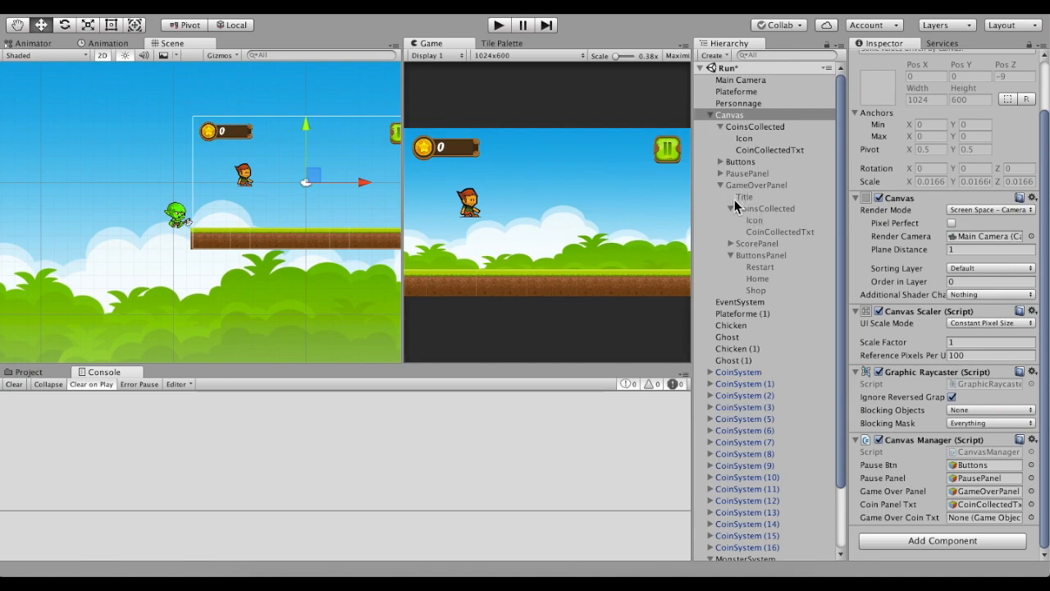
{"action": "left_click_drag", "start_coordinate": [756, 233], "coordinate": [988, 520]}
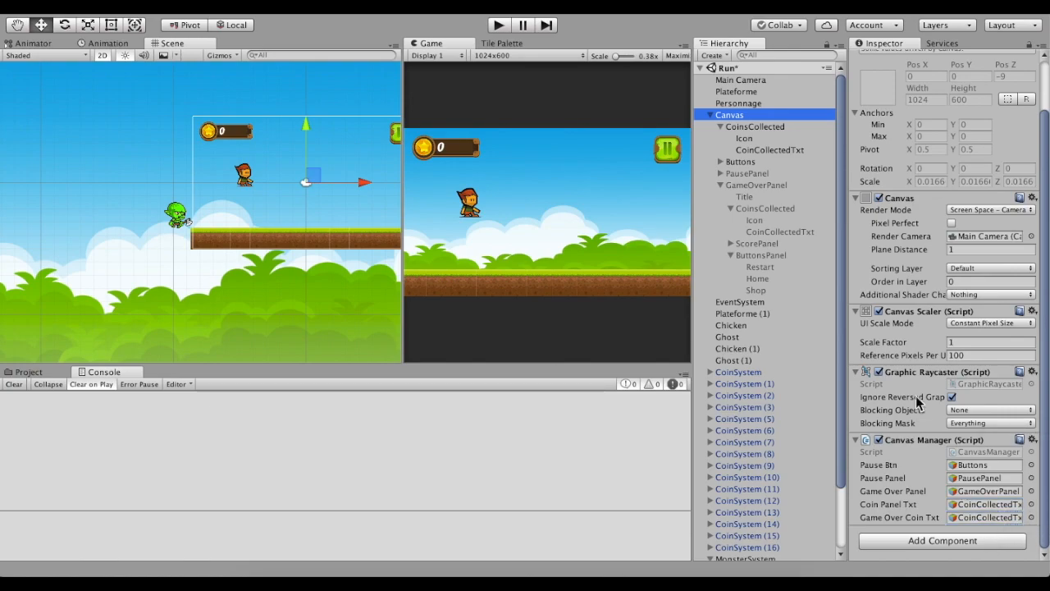
Play-test the Run scene, jumping and collecting coins until game over, and restart from the game-over panel
{"action": "left_click", "coordinate": [496, 25]}
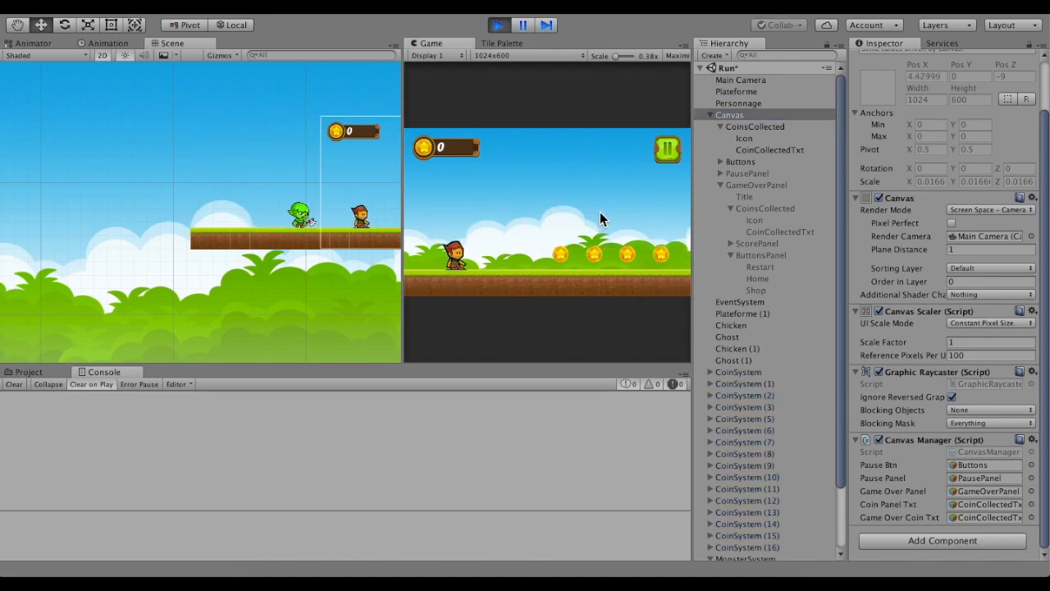
{"action": "key", "text": "space"}
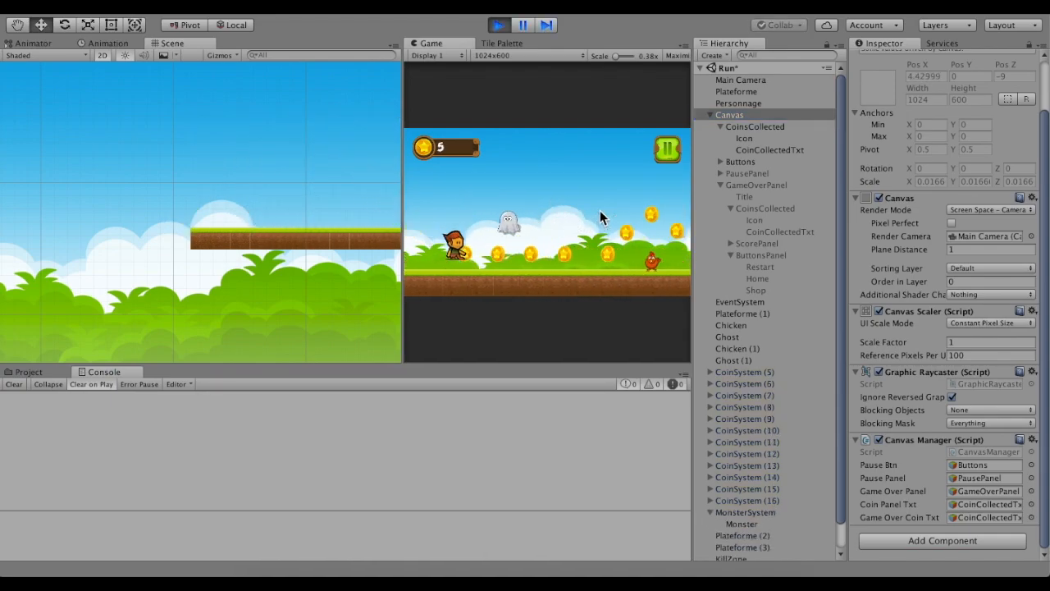
{"action": "key", "text": "space"}
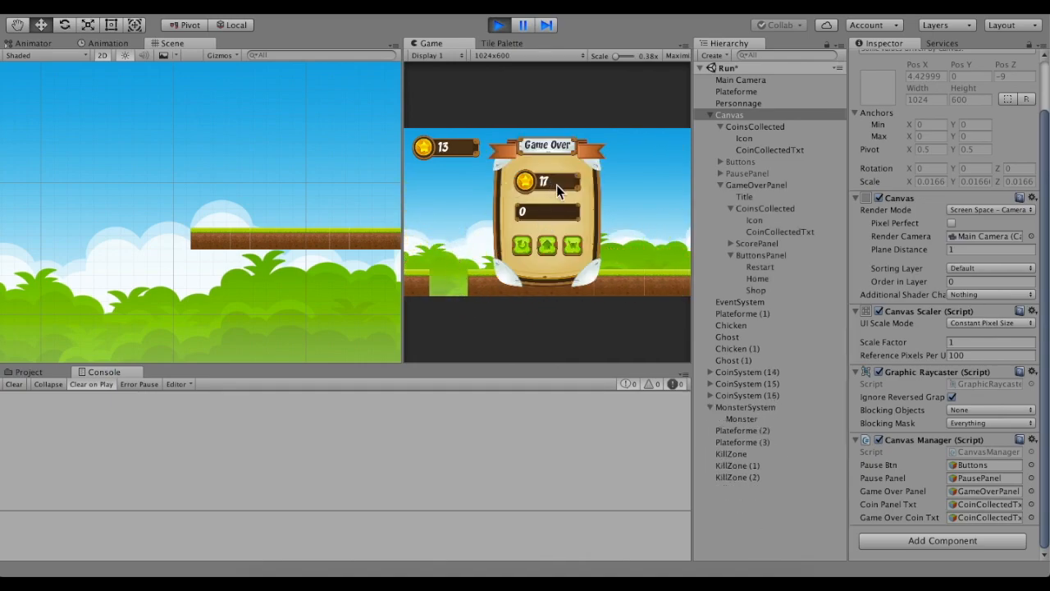
{"action": "left_click", "coordinate": [523, 246]}
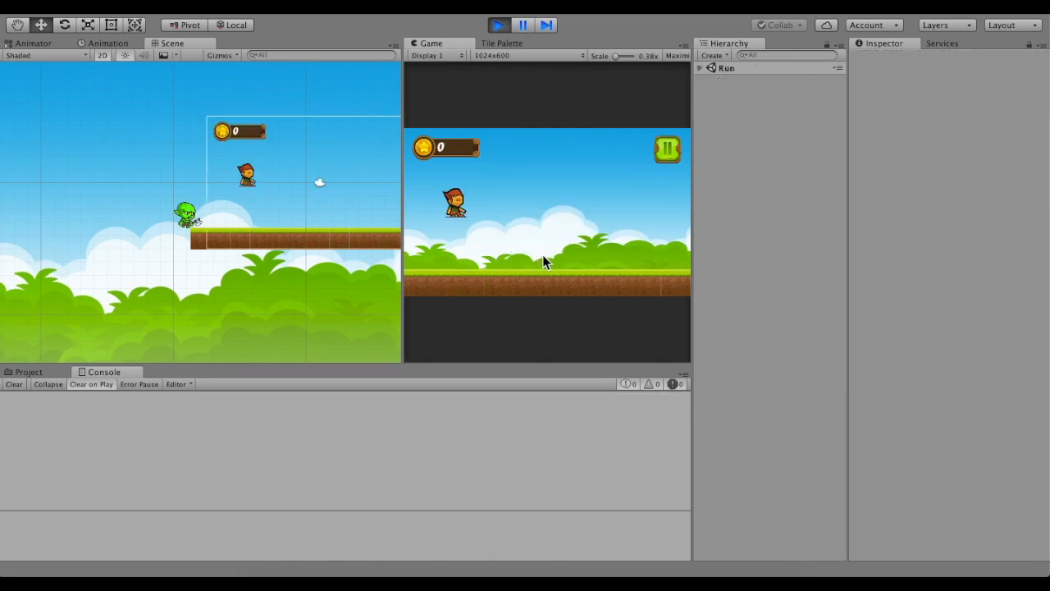
Play another round until game over to check the displayed coin amount, and restart the run again
{"action": "left_click", "coordinate": [612, 212]}
{"action": "left_click", "coordinate": [613, 212]}
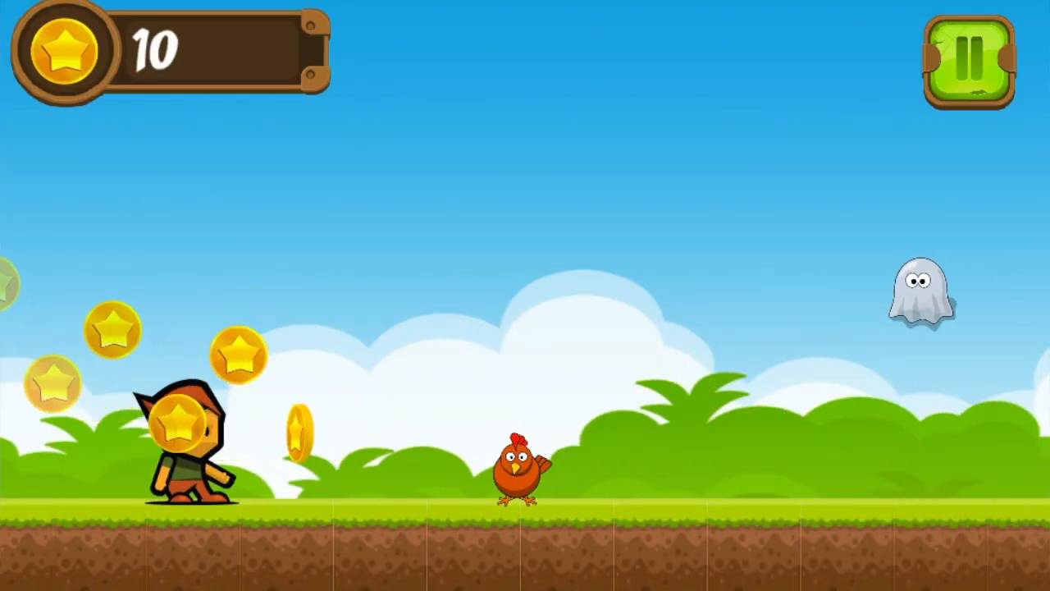
{"action": "key", "text": "space"}
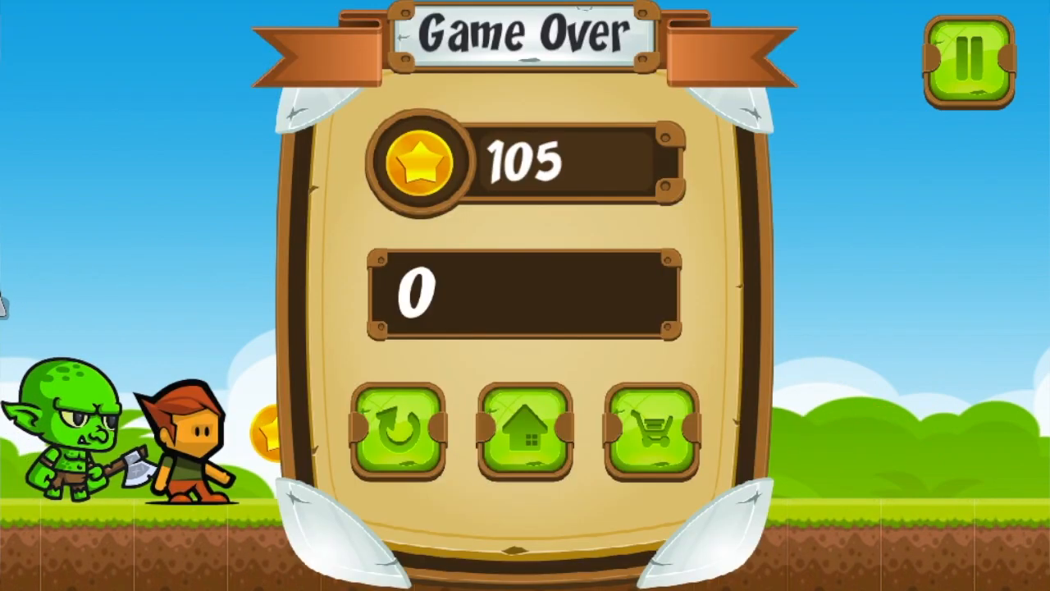
{"action": "left_click", "coordinate": [408, 428]}
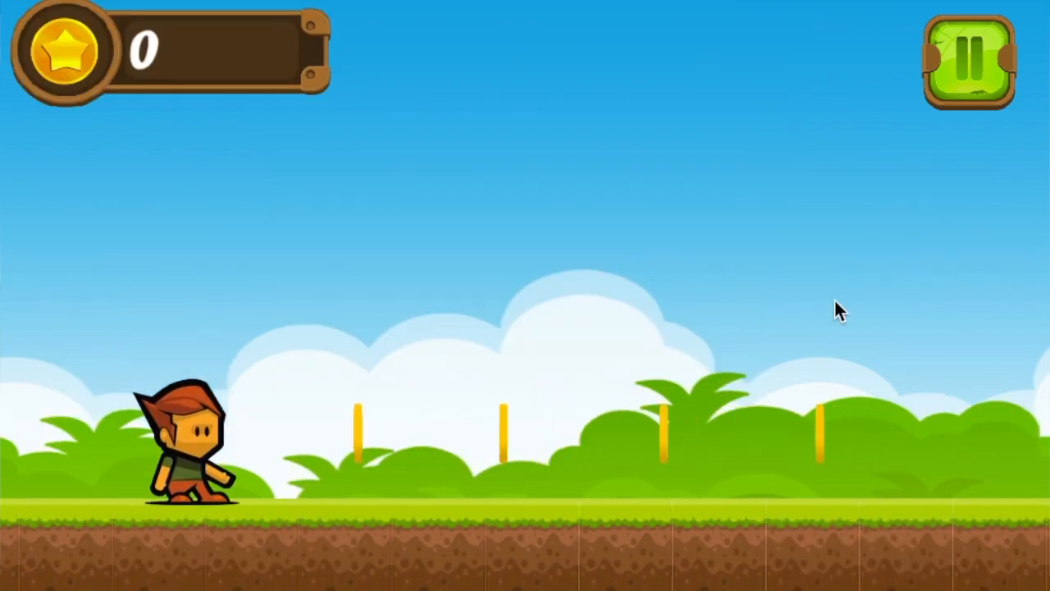